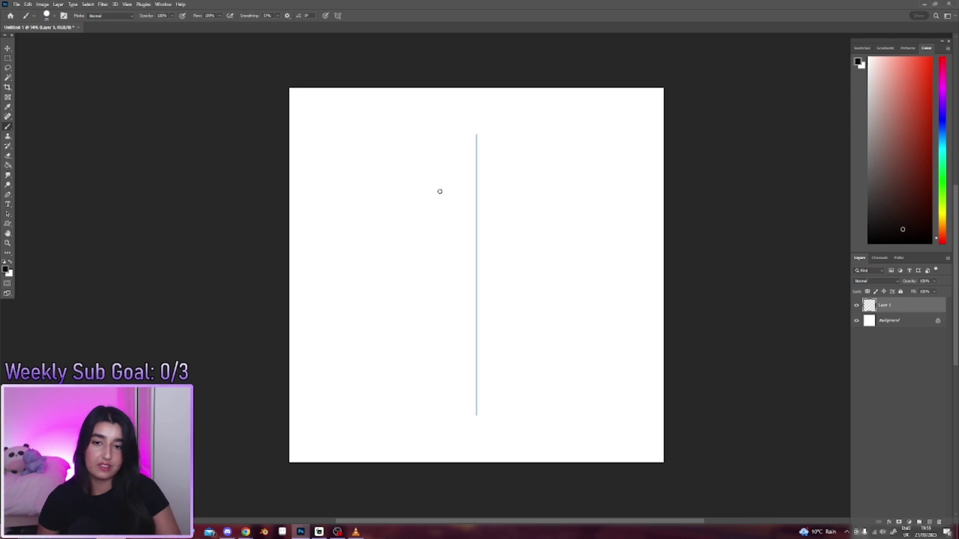
Step: Sketch the pot's wide oval rim with the mirrored brush on the symmetry line
click(936, 202)
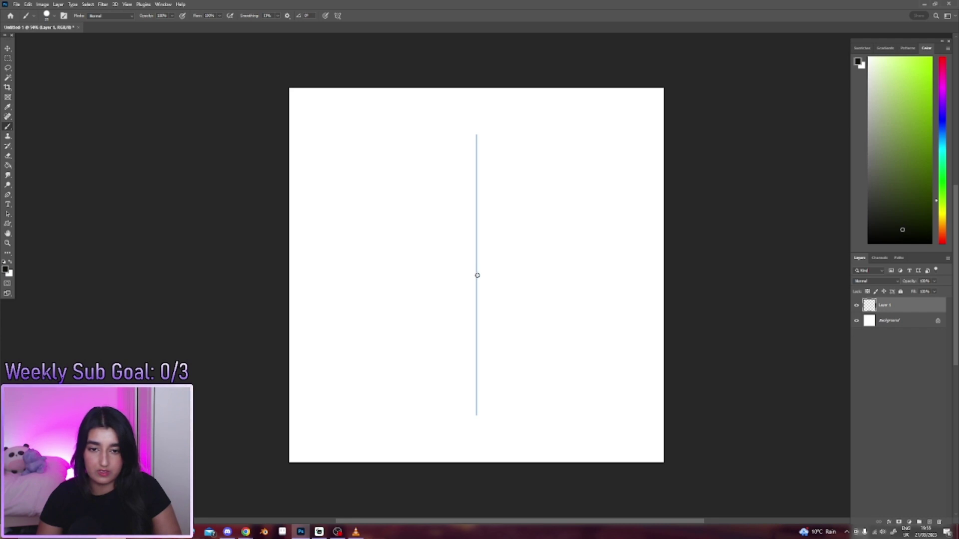
mouse_move(479, 263)
mouse_down()
mouse_move(507, 266)
mouse_move(445, 266)
mouse_up()
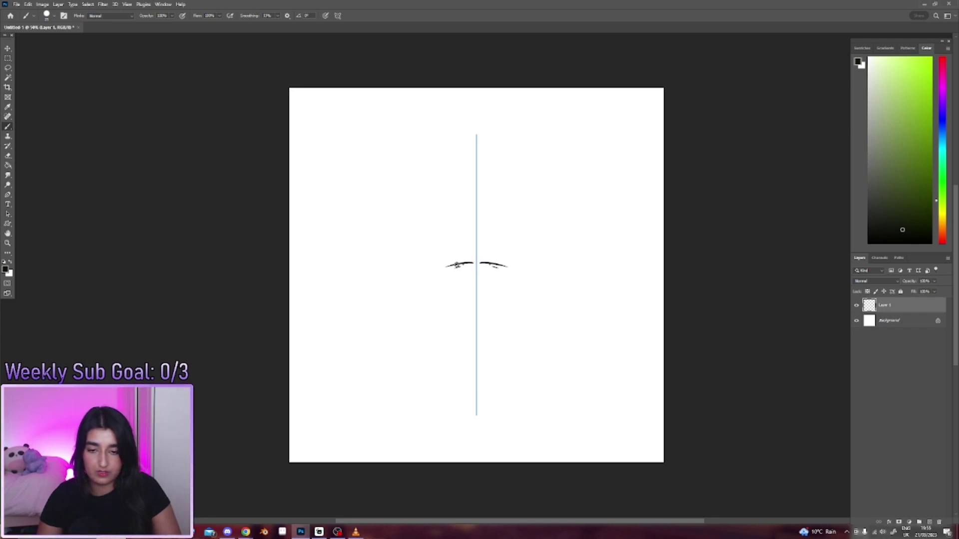
mouse_move(550, 282)
mouse_down()
mouse_move(402, 282)
mouse_move(396, 305)
mouse_up()
mouse_move(548, 280)
mouse_down()
mouse_move(557, 302)
mouse_move(492, 313)
mouse_up()
drag(397, 306, 463, 312)
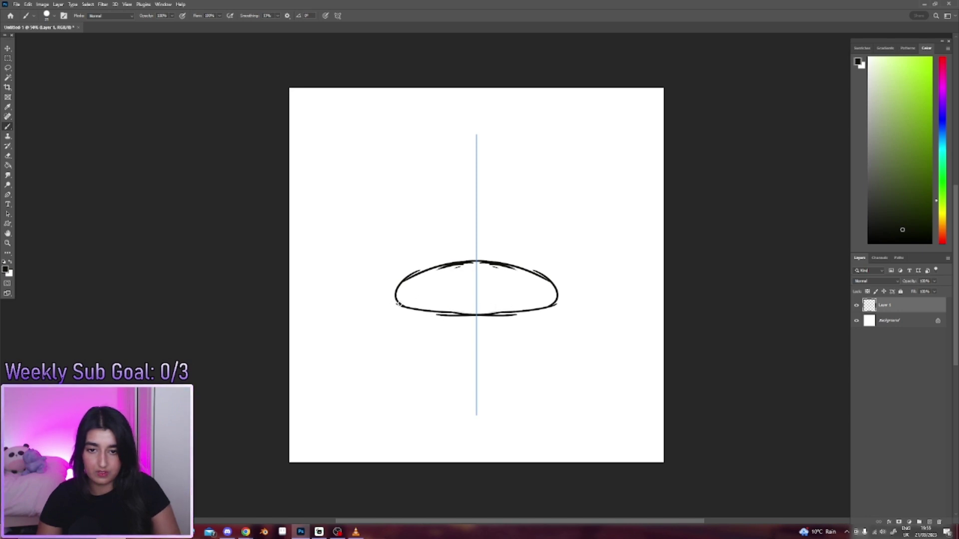
mouse_move(398, 304)
mouse_down()
mouse_move(404, 279)
mouse_move(443, 266)
mouse_move(400, 275)
mouse_up()
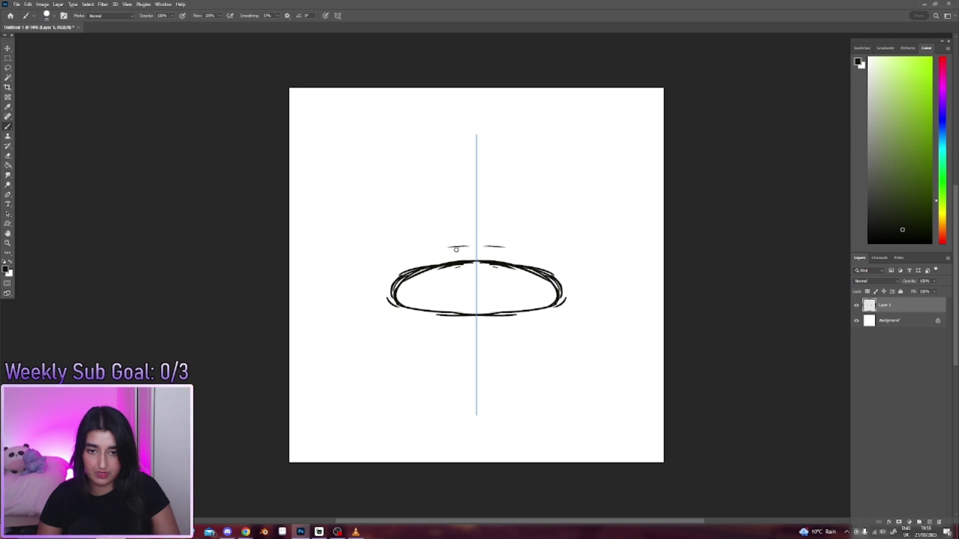
Step: Add the outer rim arcs and soil bumps, then erase strokes along the inner rim's left half
drag(405, 254, 373, 290)
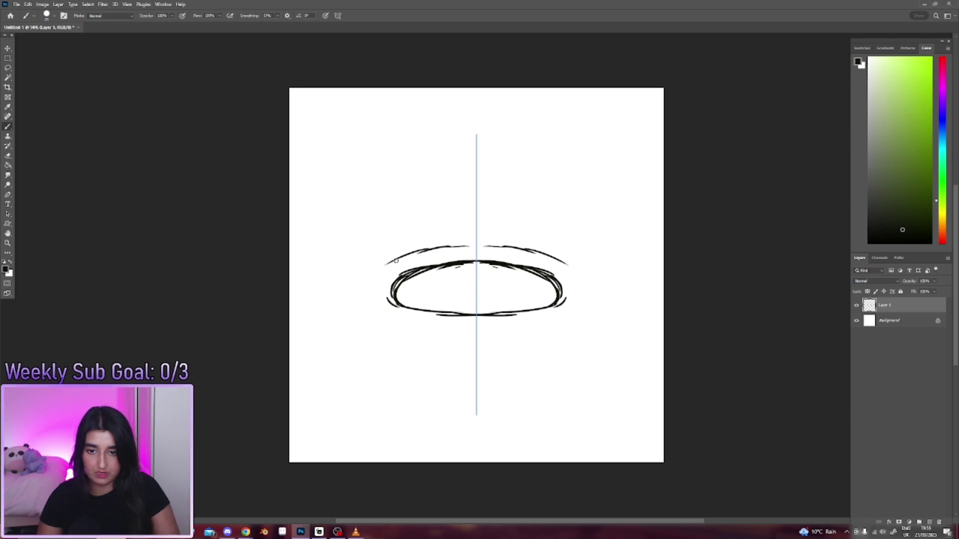
drag(547, 254, 581, 290)
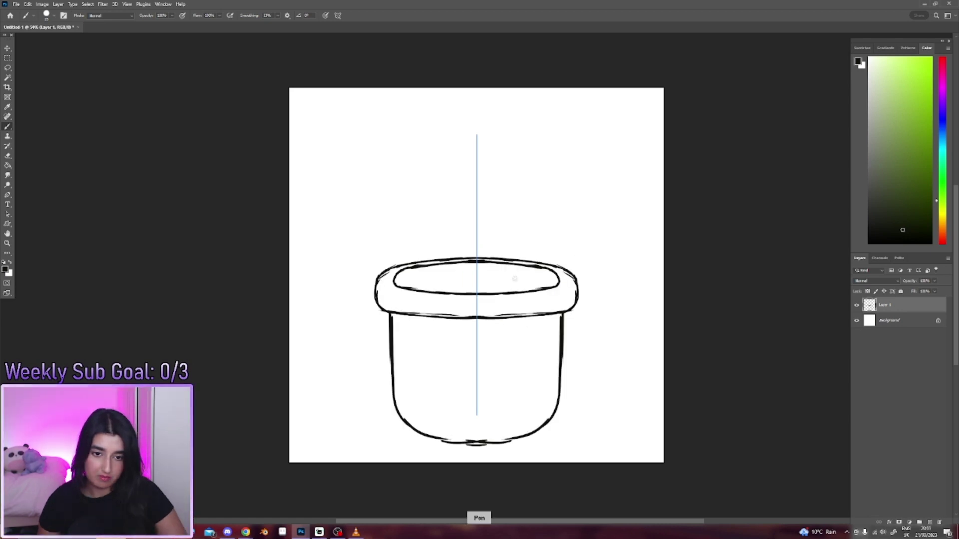
drag(422, 275, 426, 279)
drag(527, 278, 531, 275)
drag(502, 282, 514, 282)
drag(439, 282, 485, 274)
drag(406, 278, 499, 273)
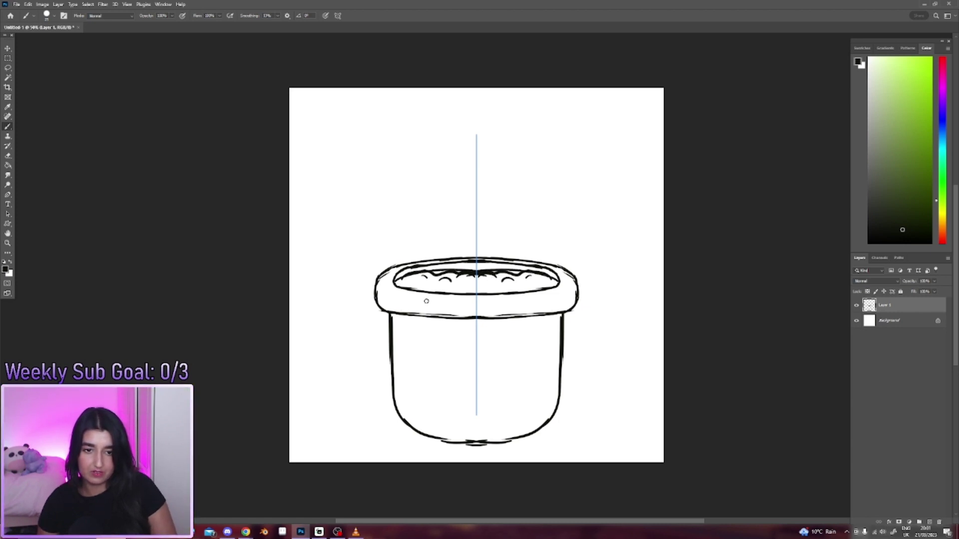
key(e)
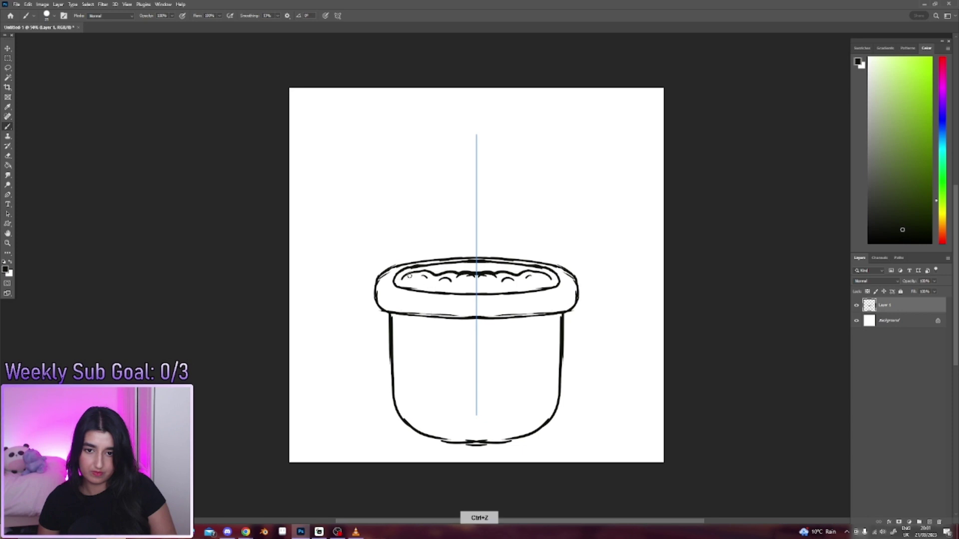
drag(395, 277, 487, 263)
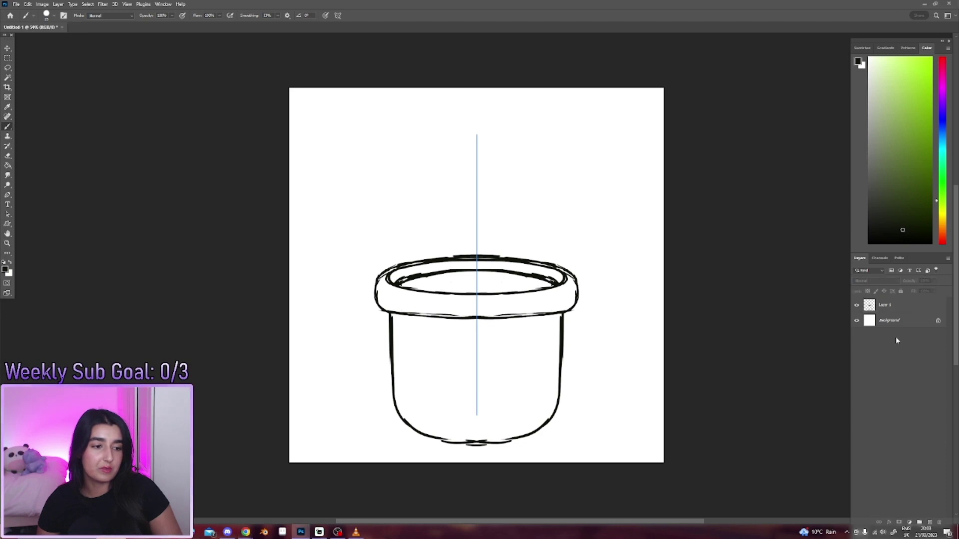
Step: Fade the sketch layer to 37% opacity and add a new empty layer above it
click(932, 287)
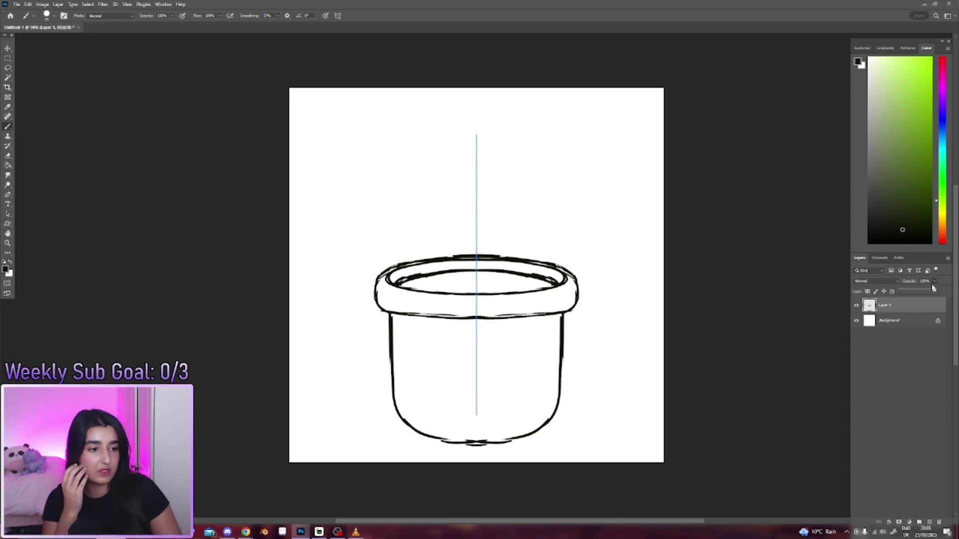
drag(929, 290, 912, 290)
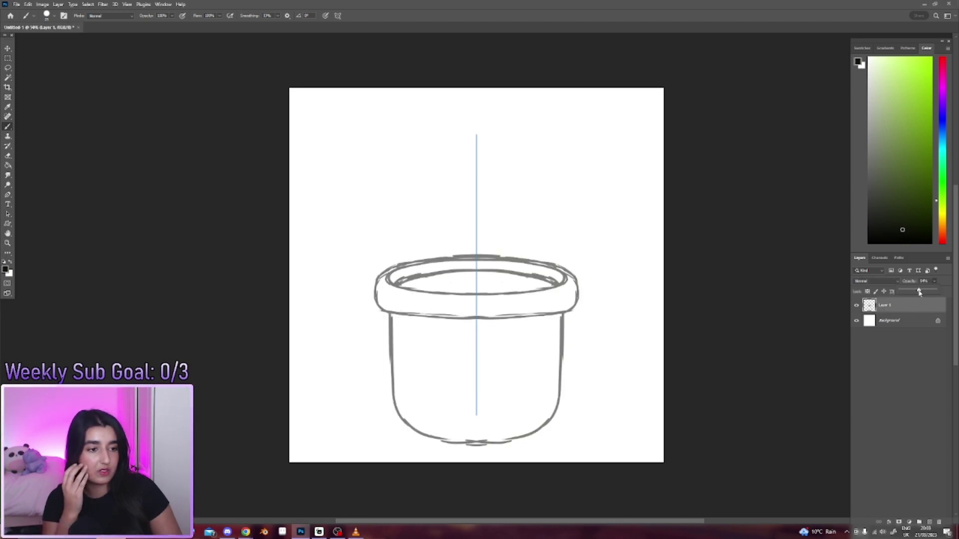
click(930, 522)
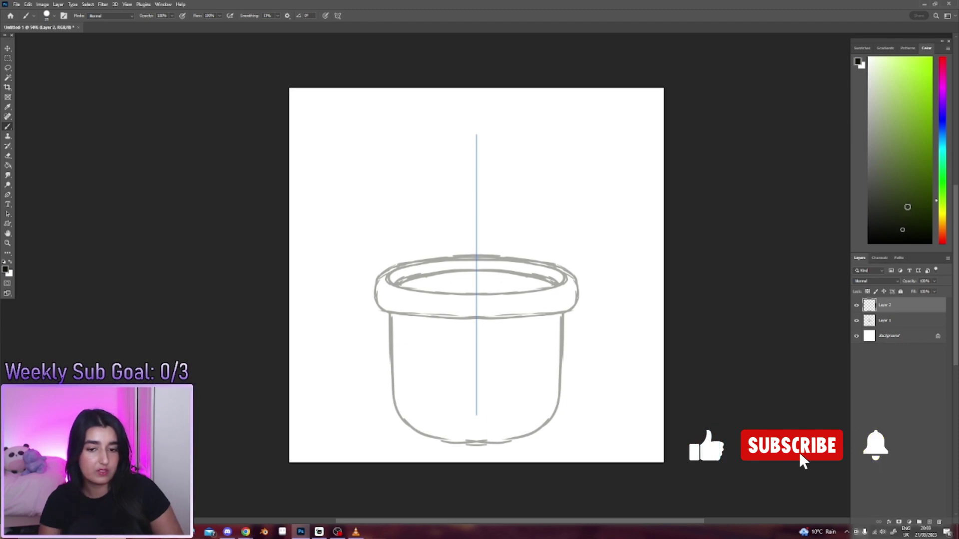
Step: Pick a near-black inking colour and set the brush size to about 55 px
click(942, 238)
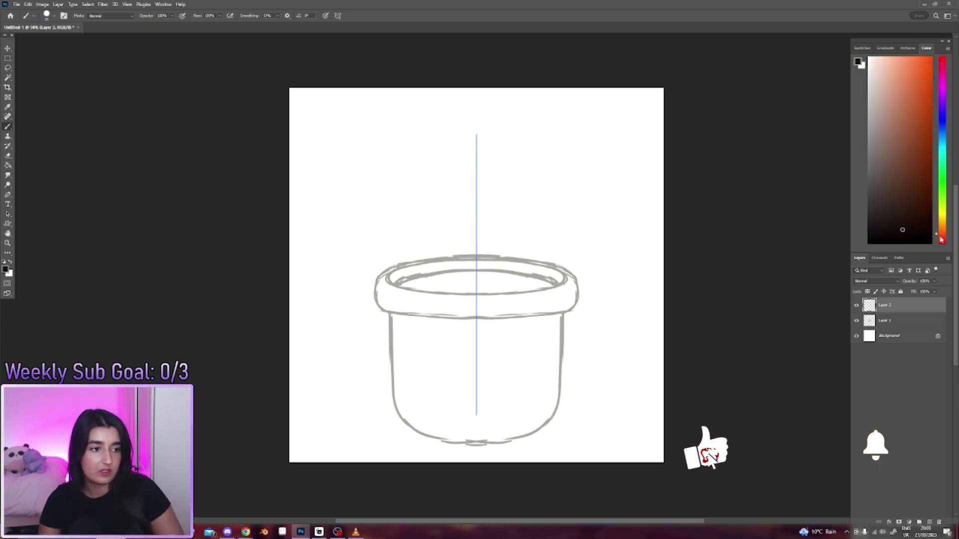
click(900, 231)
right_click(522, 268)
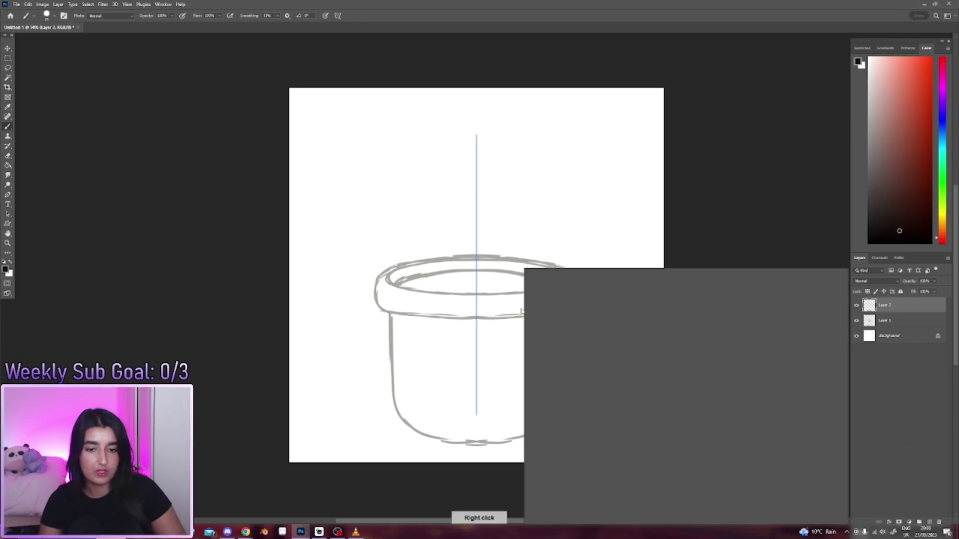
drag(604, 290, 606, 287)
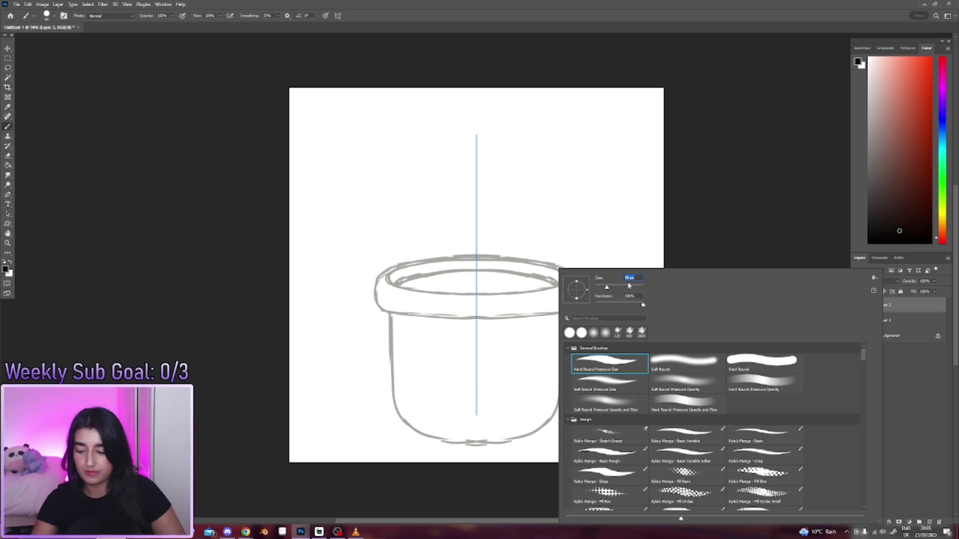
key(Return)
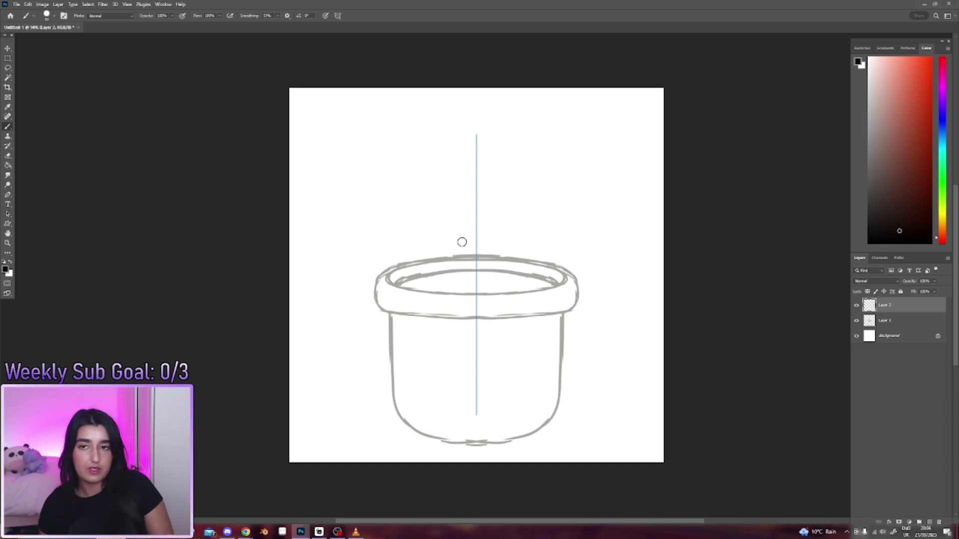
click(278, 16)
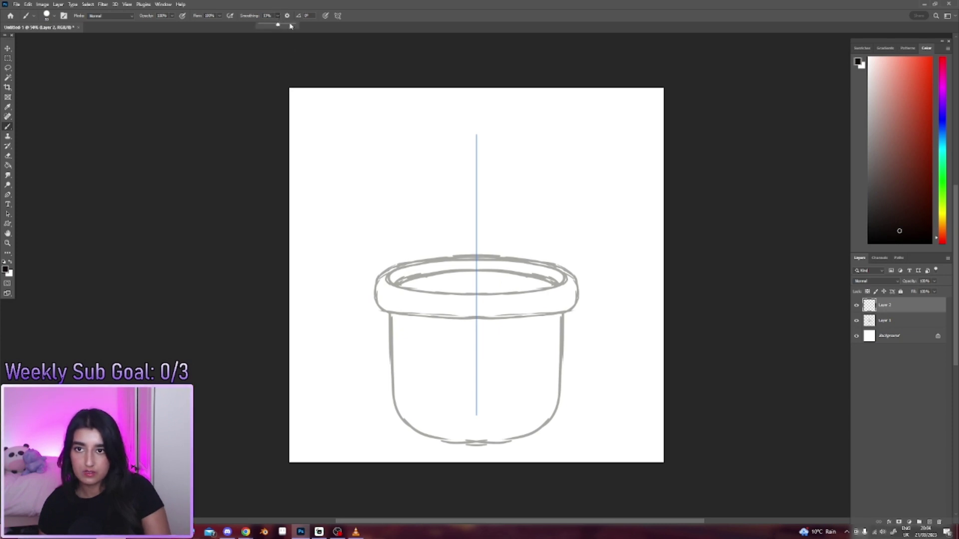
Step: Set stroke smoothing to 100% and ink the top edge of the rim over the sketch
drag(291, 26, 296, 27)
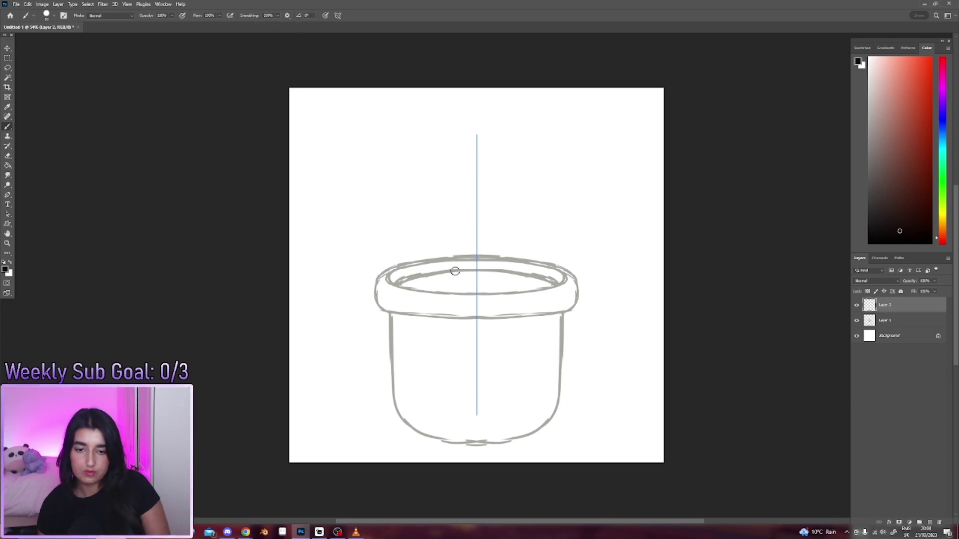
mouse_move(476, 258)
mouse_down()
mouse_move(354, 287)
mouse_move(330, 321)
mouse_up()
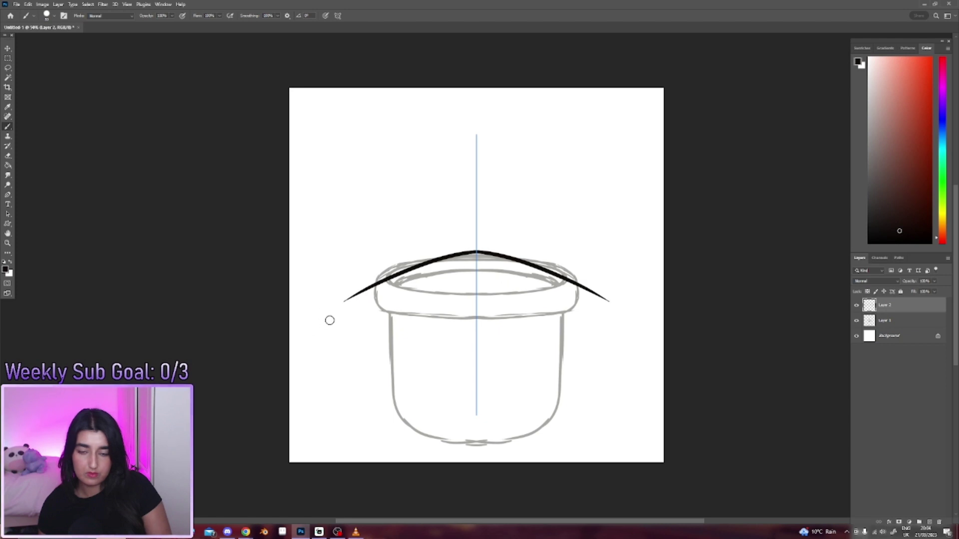
key(ctrl+z)
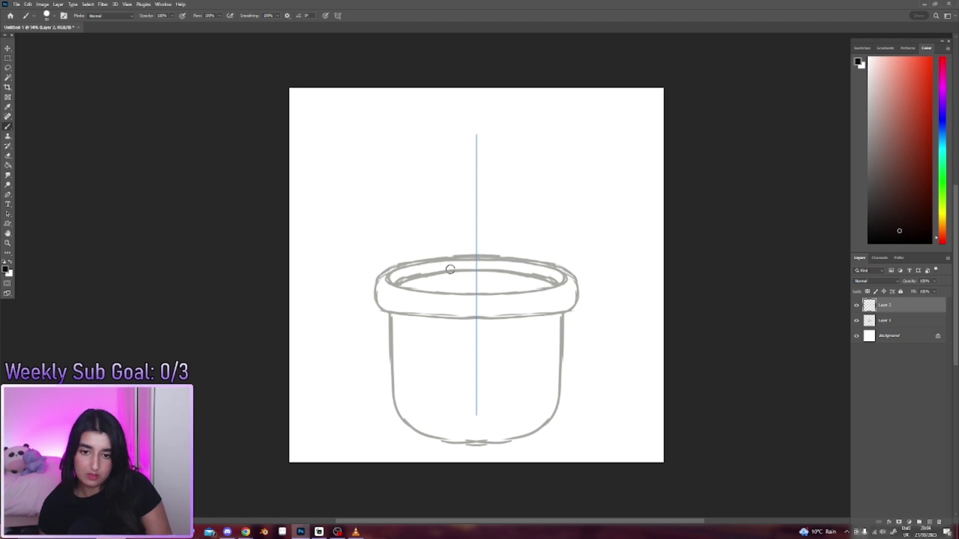
mouse_move(479, 255)
mouse_down()
mouse_move(384, 280)
mouse_move(487, 294)
mouse_up()
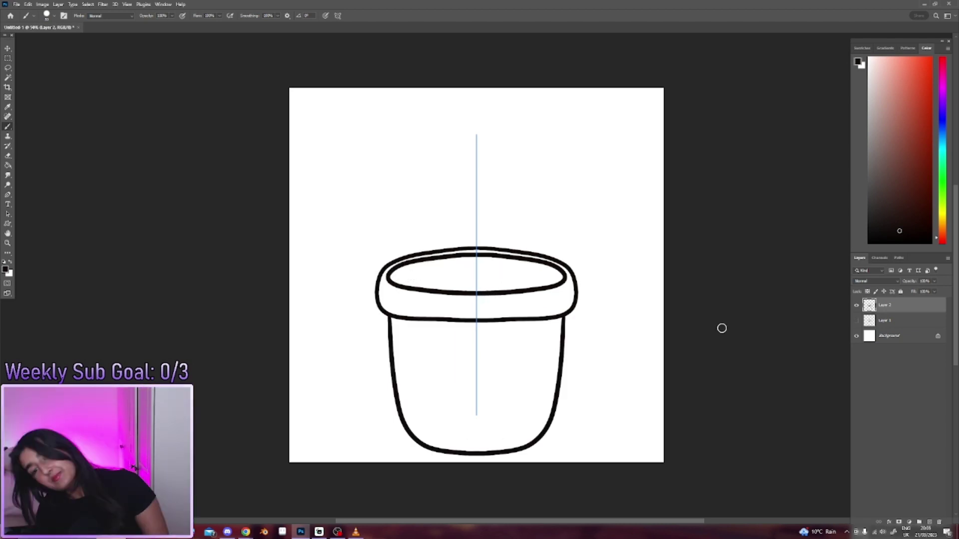
click(857, 320)
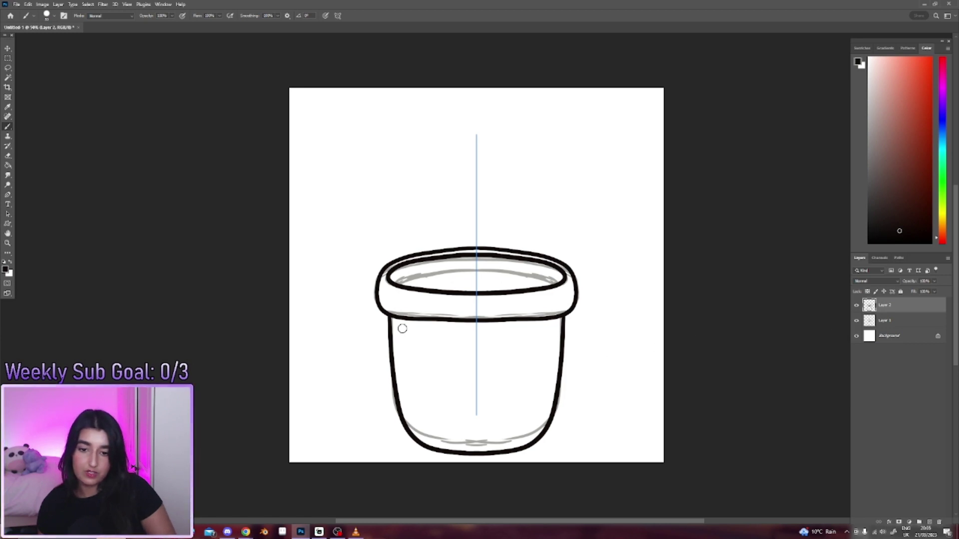
Step: Shrink the brush to 25 px and draw the vertical ribs down the pot body
right_click(438, 329)
drag(486, 289, 480, 290)
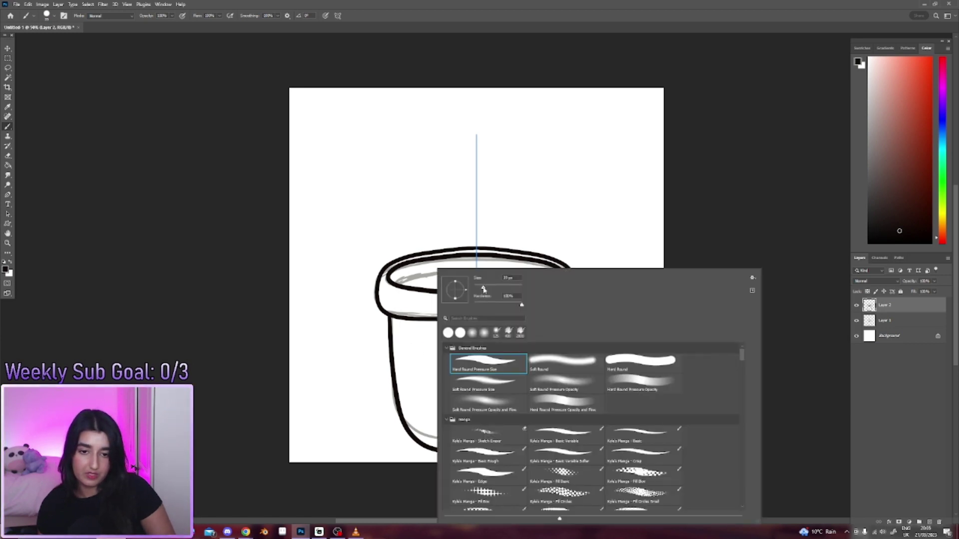
click(728, 250)
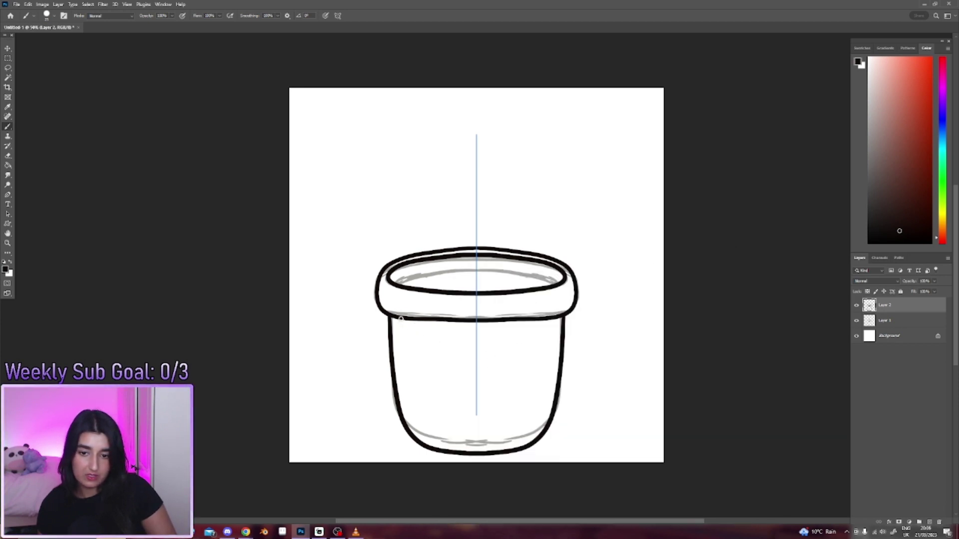
drag(401, 340, 402, 401)
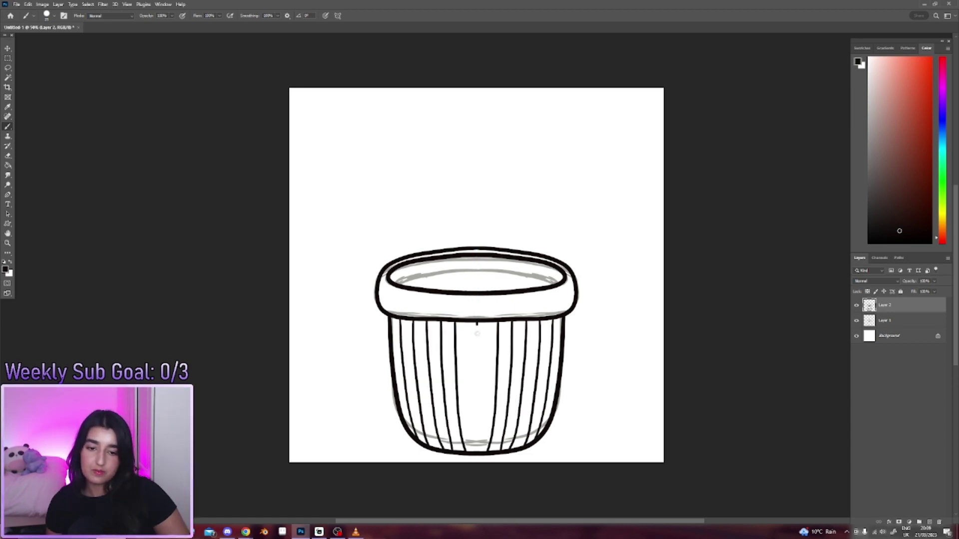
drag(477, 333, 475, 430)
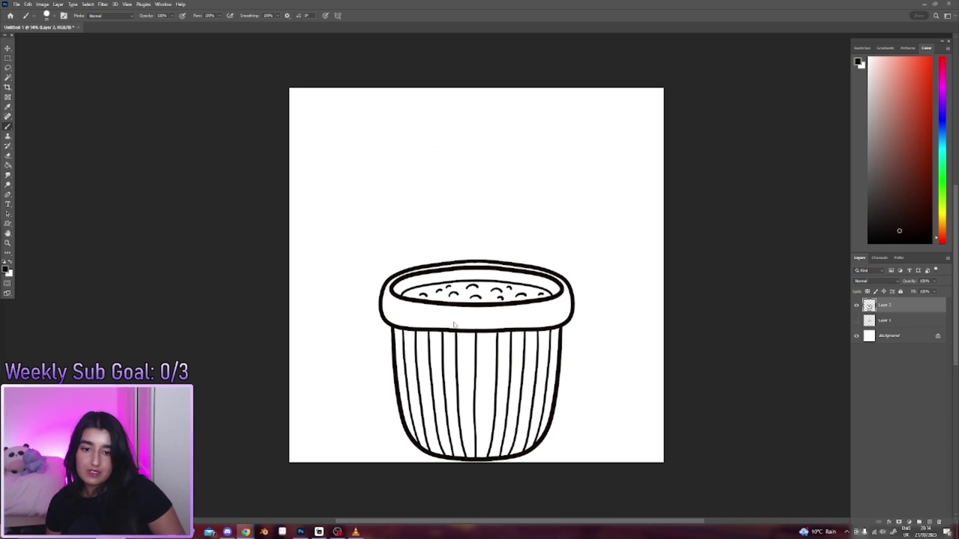
drag(459, 179, 508, 294)
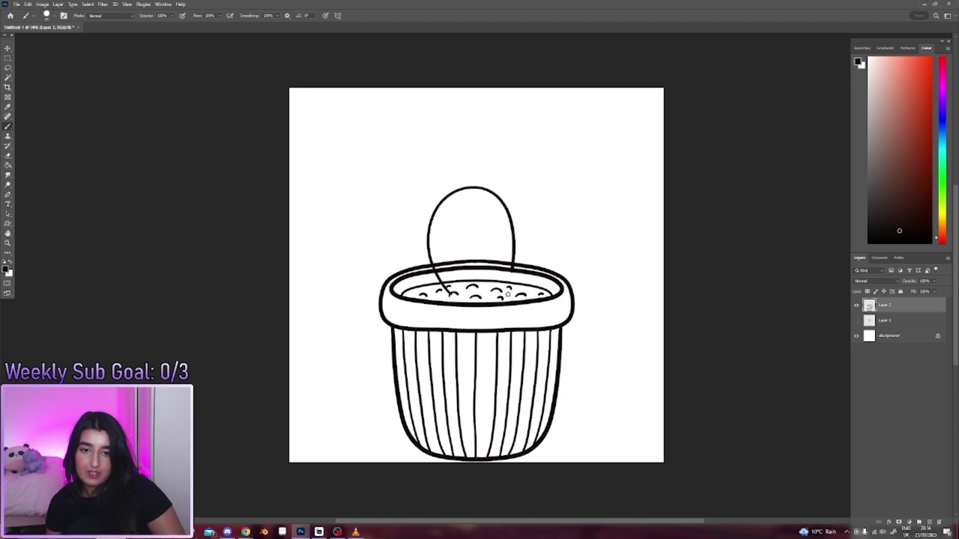
drag(520, 192, 504, 204)
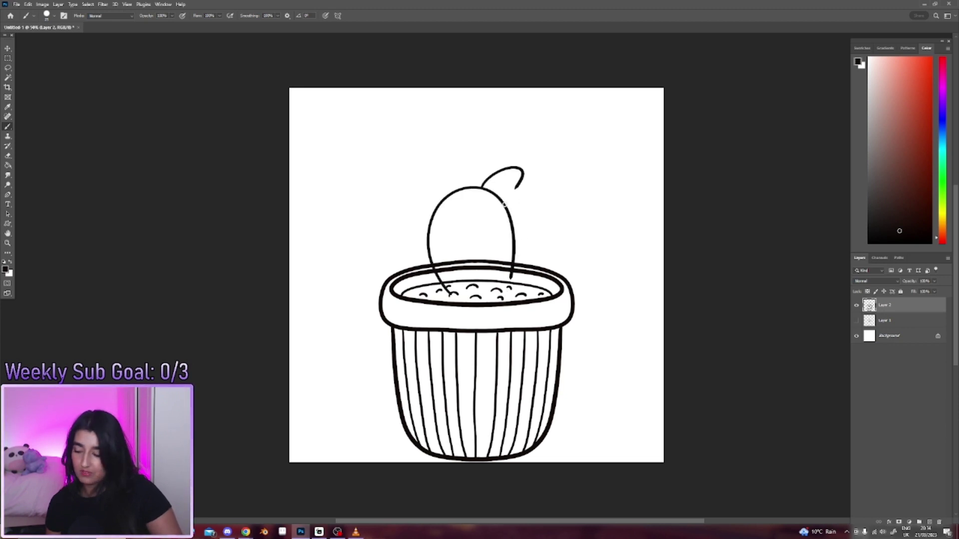
key(ctrl+z)
key(ctrl+z)
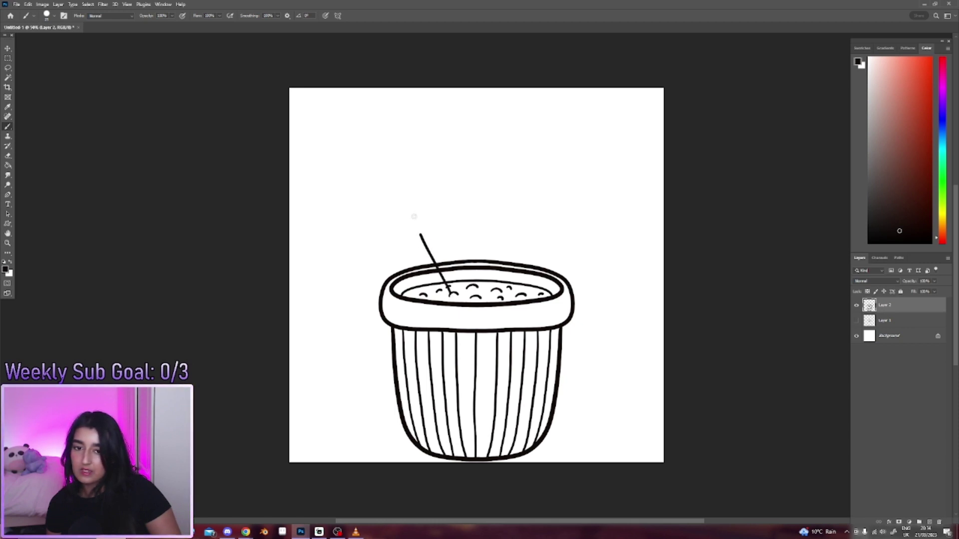
drag(414, 216, 482, 198)
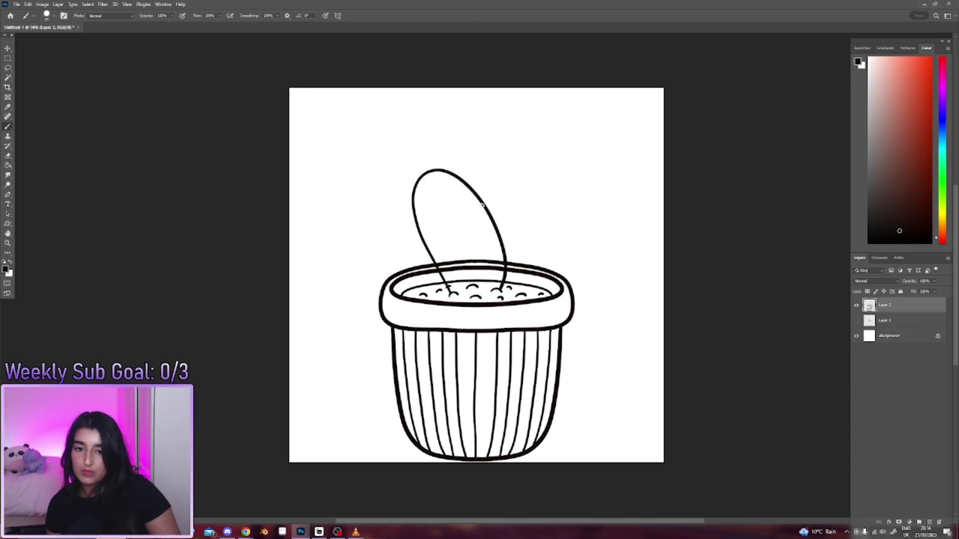
drag(487, 245, 485, 243)
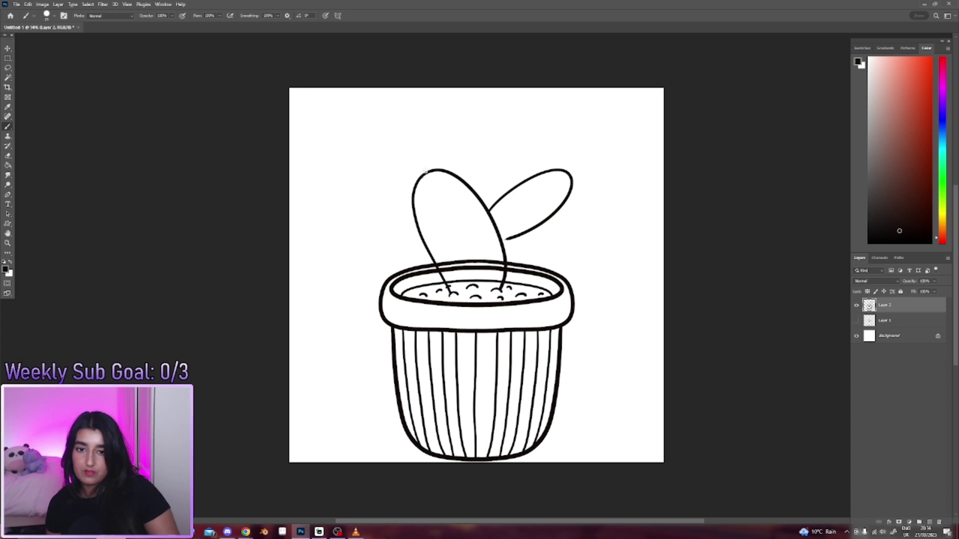
drag(358, 201, 413, 188)
drag(356, 171, 392, 161)
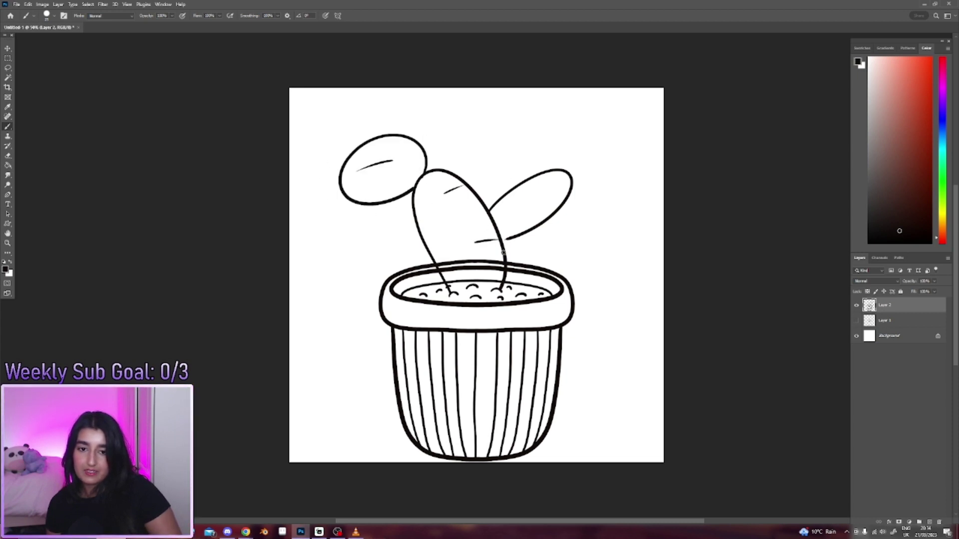
drag(548, 165, 571, 132)
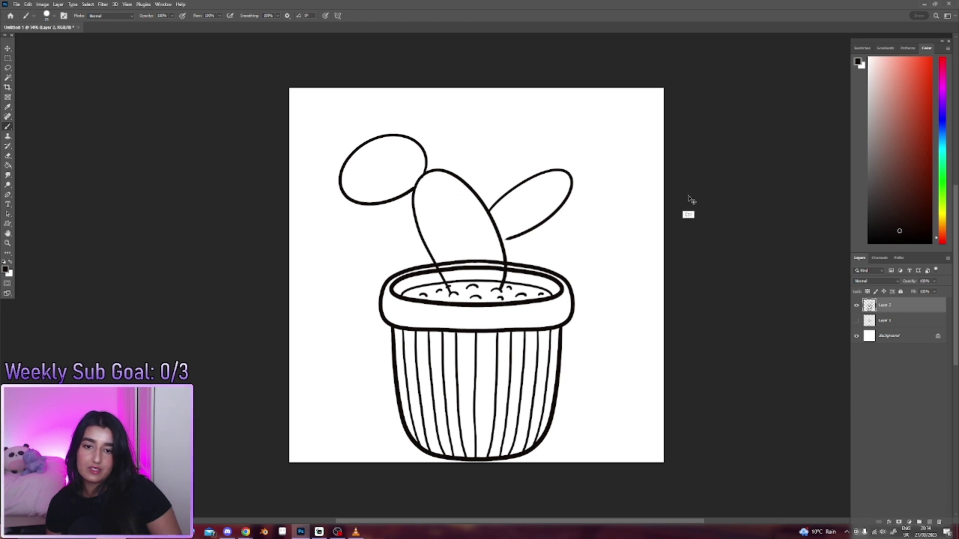
key(ctrl+z)
key(ctrl+z)
key(ctrl+z)
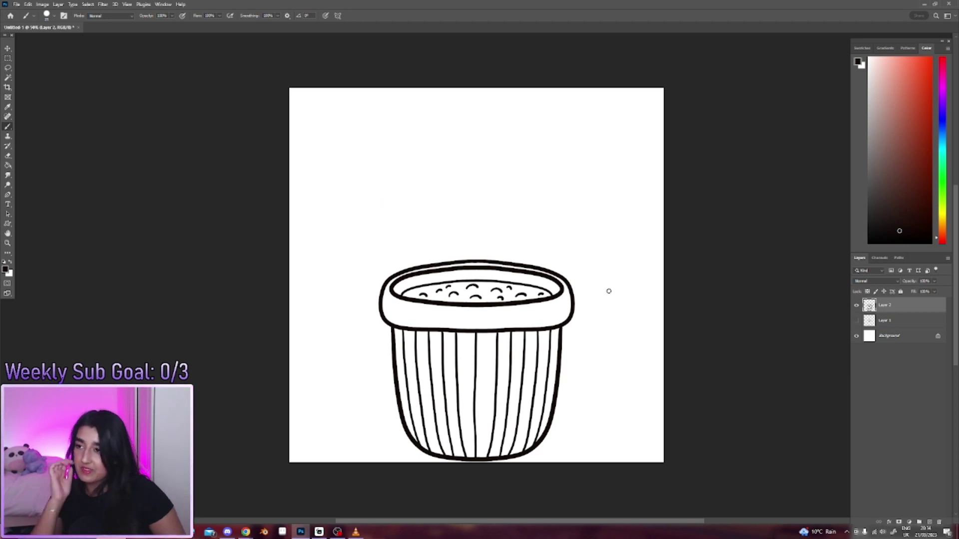
Step: Add a layer under the line art and Magic Wand-select the rim and pot stripes on Layer 2
click(930, 522)
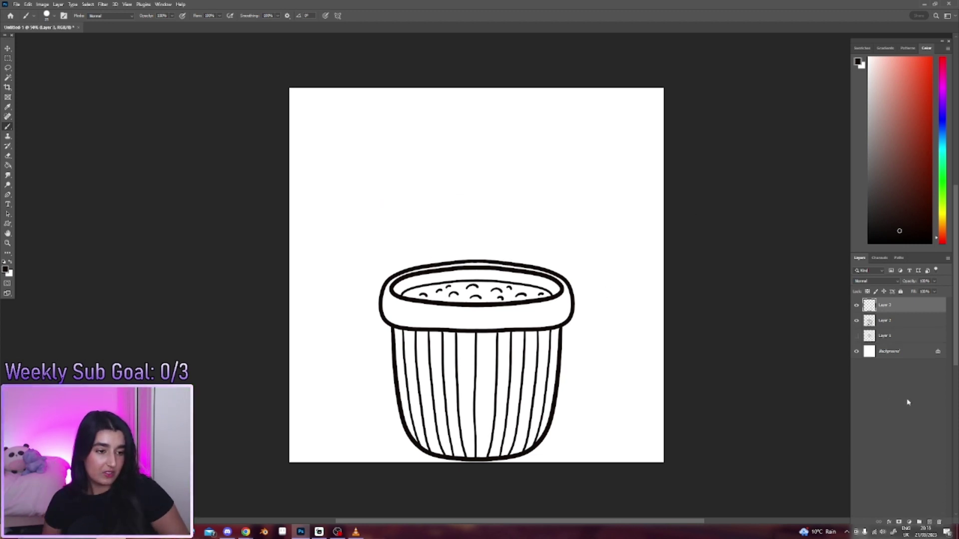
drag(896, 313, 894, 328)
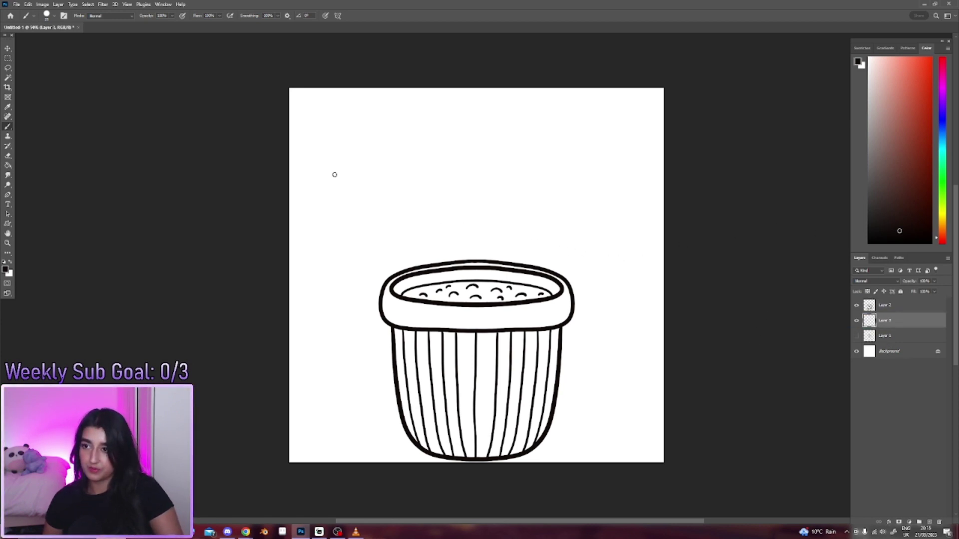
click(8, 77)
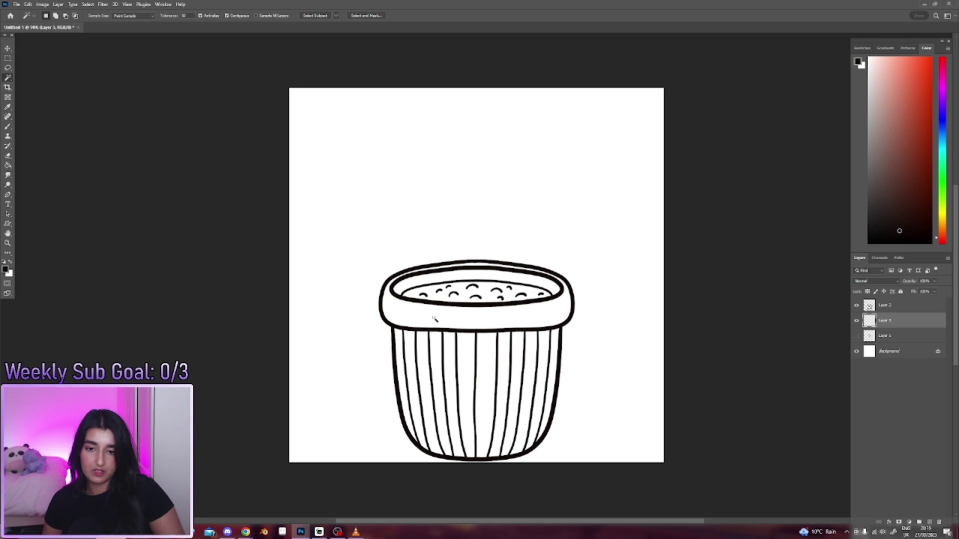
click(453, 327)
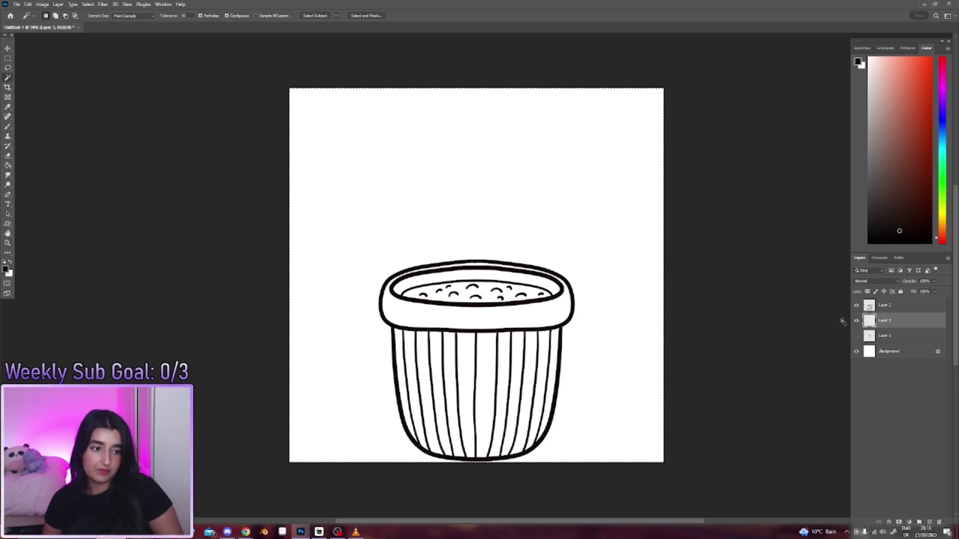
click(899, 305)
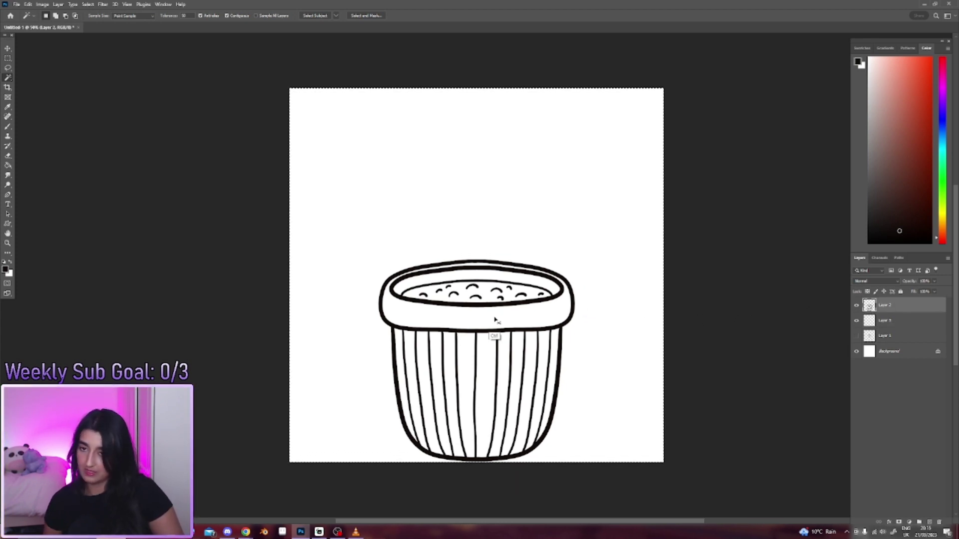
click(475, 333)
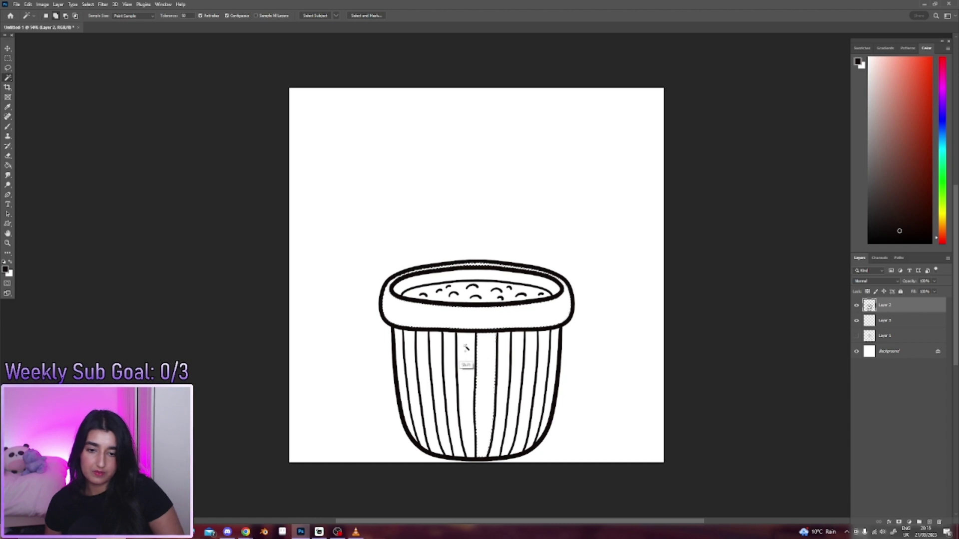
shift+click(399, 351)
shift+click(519, 363)
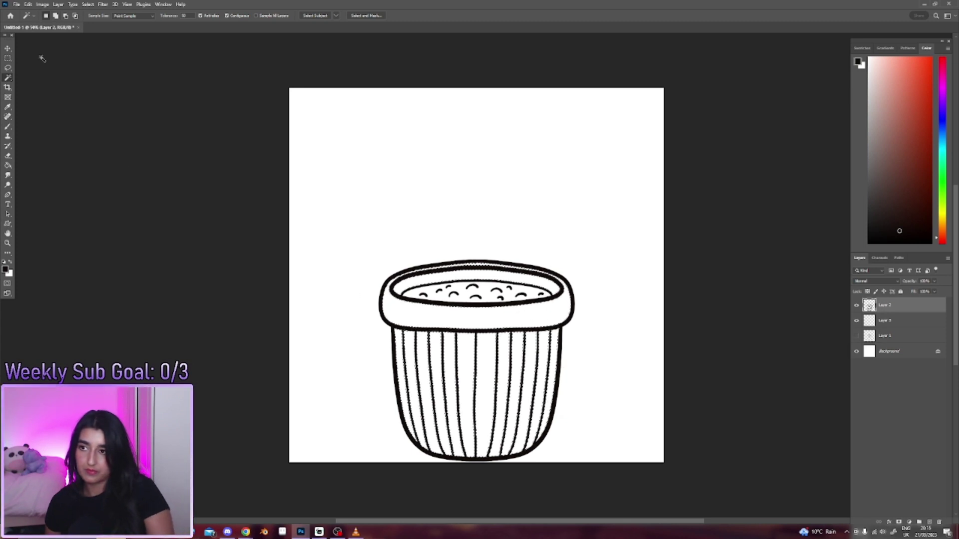
Step: Expand the selection, add Layer 4 beneath the line art, and pick a brighter red
click(88, 4)
mouse_move(104, 117)
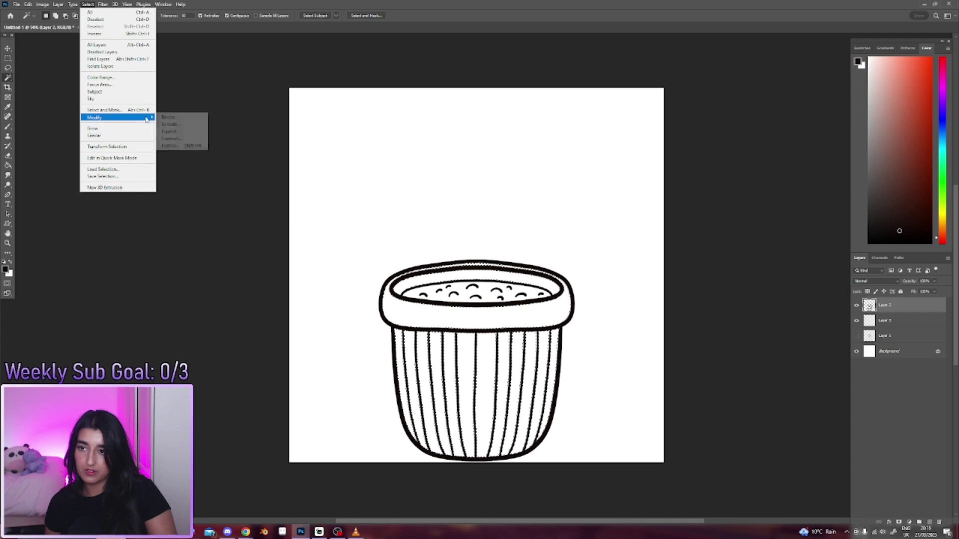
click(165, 131)
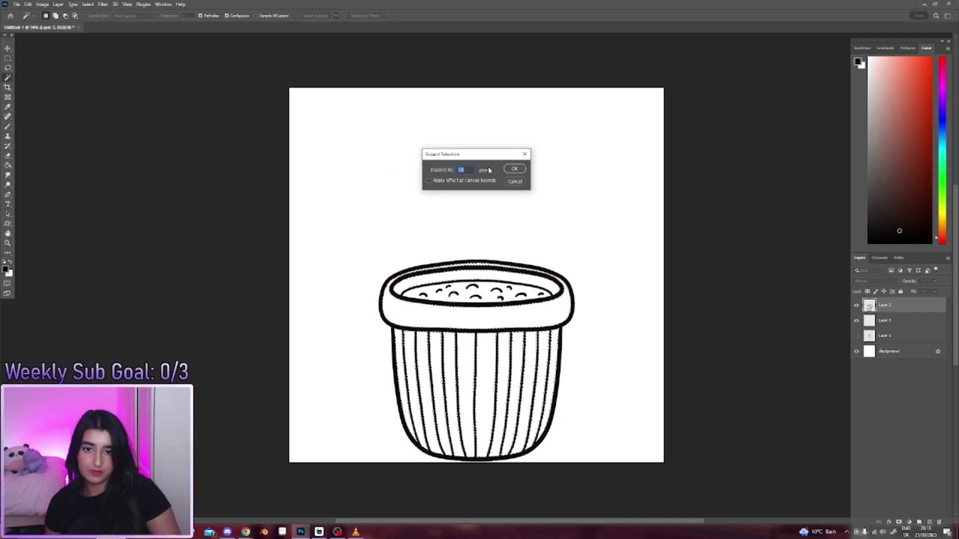
click(515, 170)
click(929, 522)
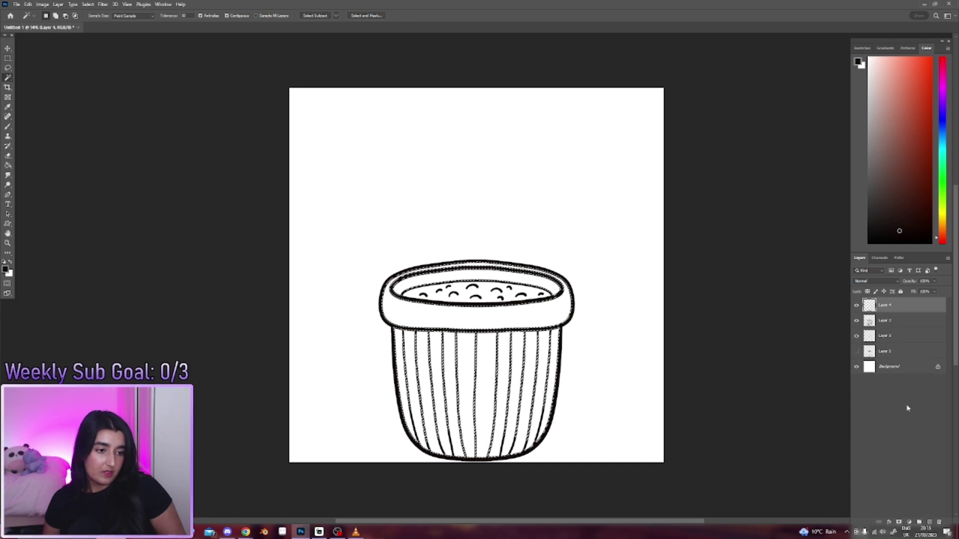
drag(890, 306, 889, 327)
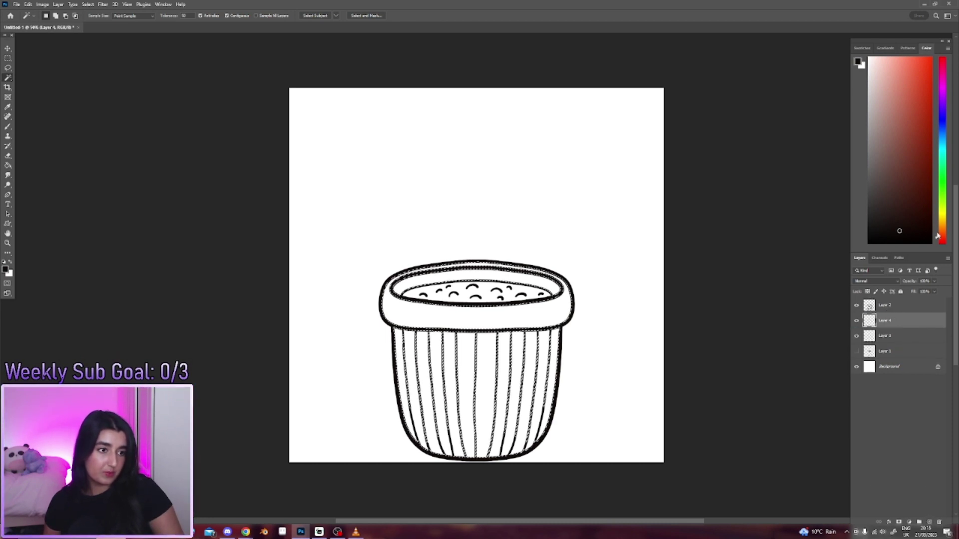
drag(918, 149, 910, 122)
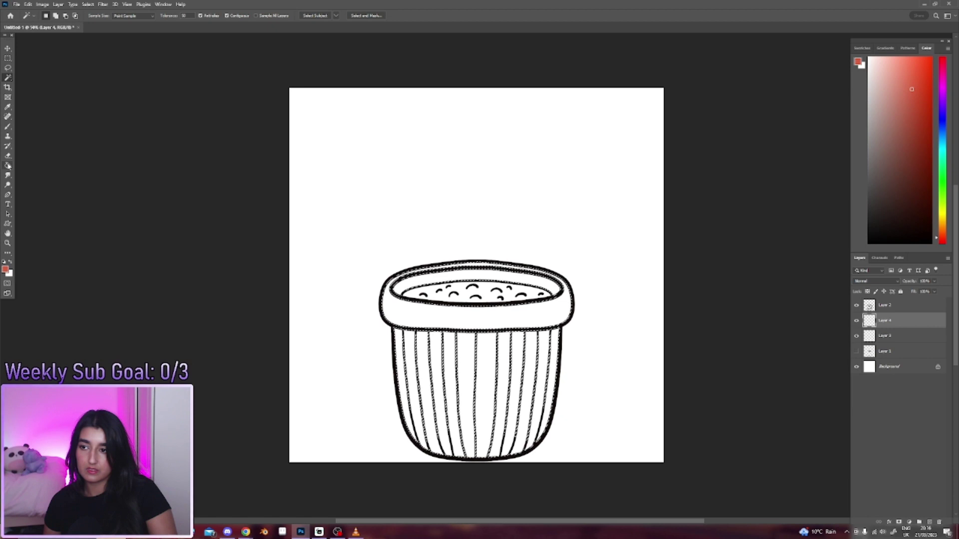
Step: Paint Bucket-fill the pot selection, redo it in a muted red-brown, and deselect
click(8, 166)
click(468, 325)
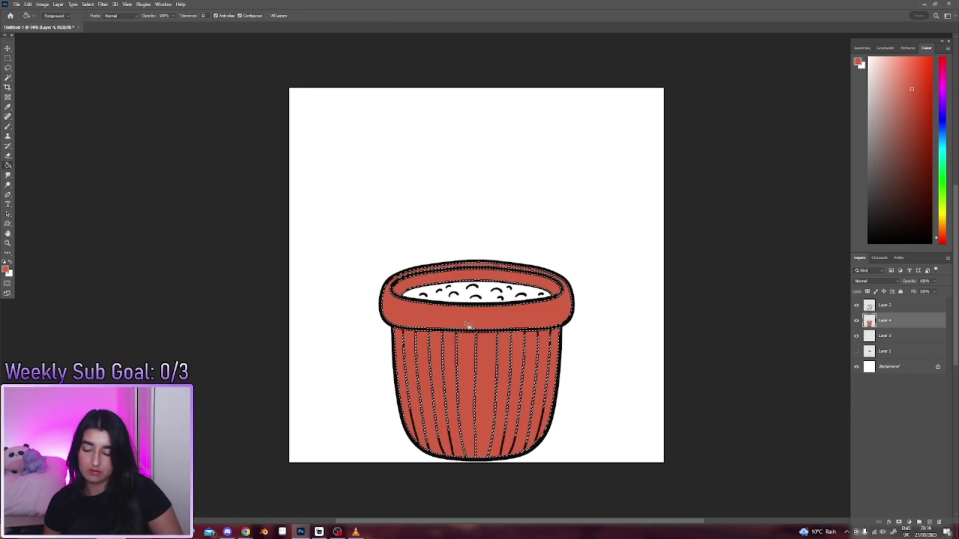
key(ctrl+z)
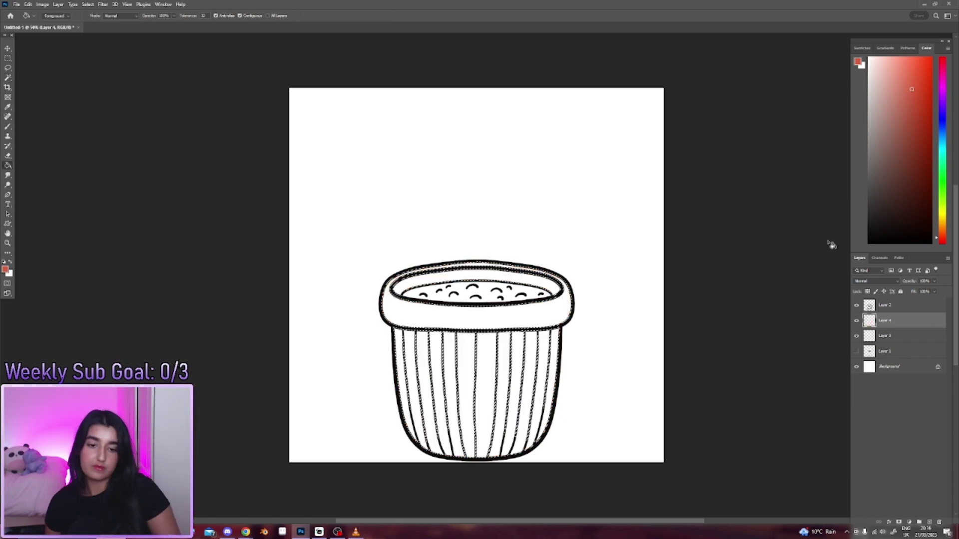
drag(909, 114, 905, 120)
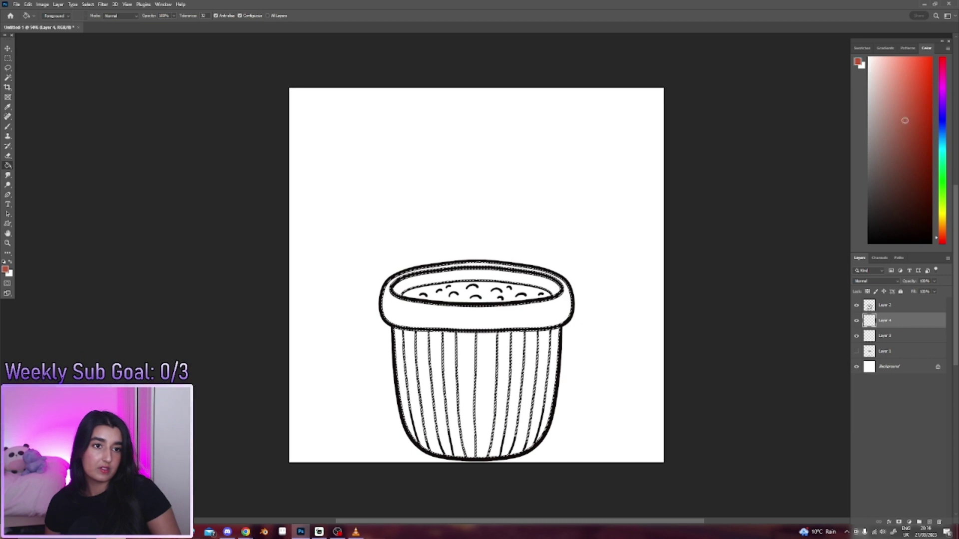
click(505, 318)
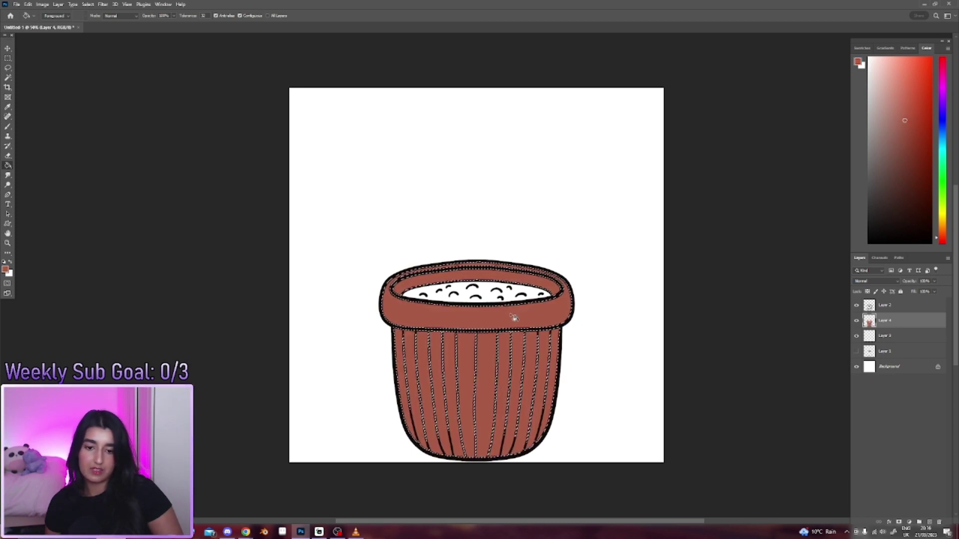
key(ctrl+d)
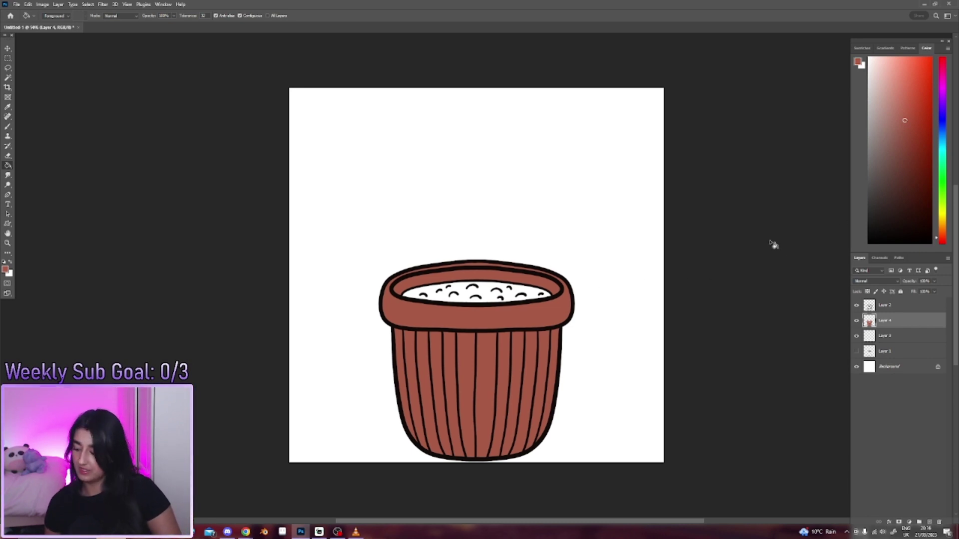
Step: Reselect the pot fill, delete it, and refill it with a lighter terracotta brown
ctrl+click(869, 320)
key(Delete)
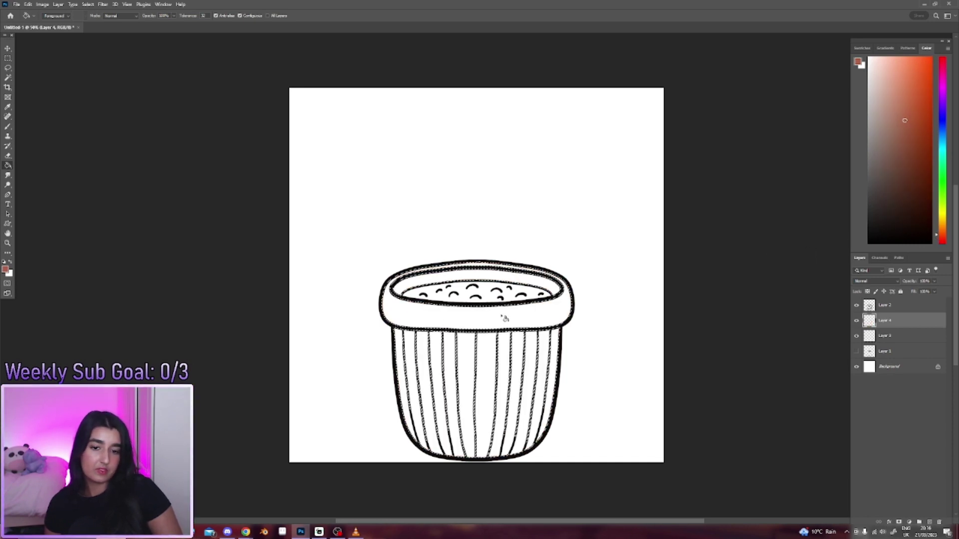
click(525, 312)
key(ctrl+d)
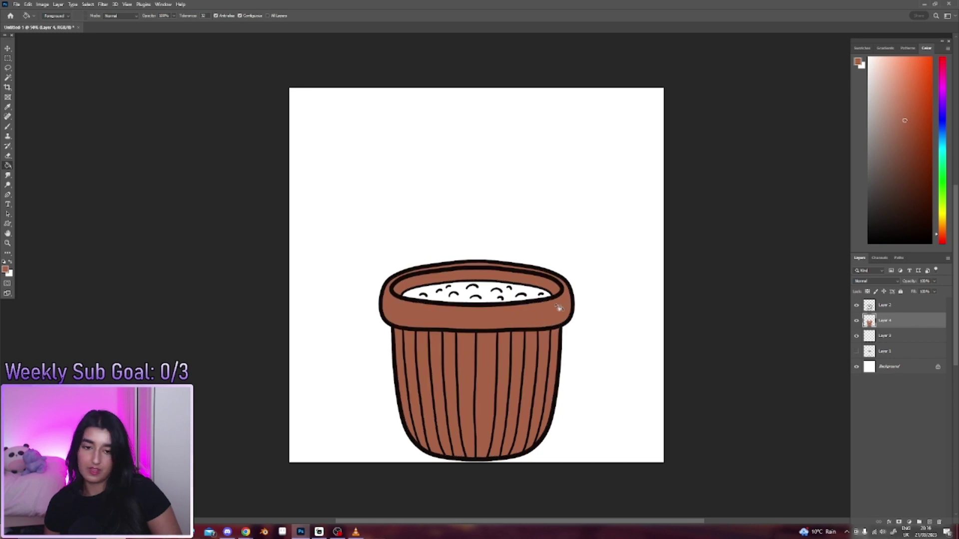
Step: Add a shading layer and set up a soft round brush at about 177 px
key(ctrl+shift+alt+n)
key(b)
right_click(605, 284)
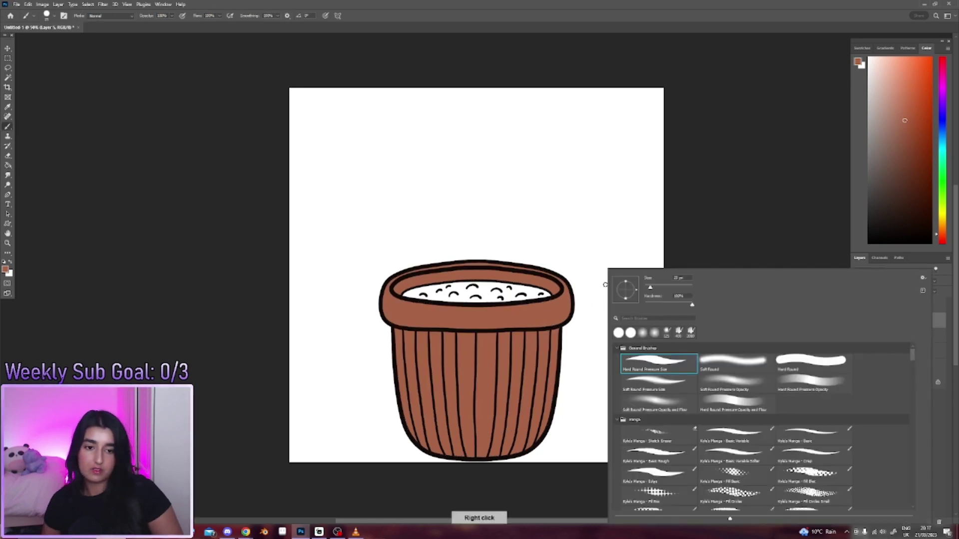
click(734, 382)
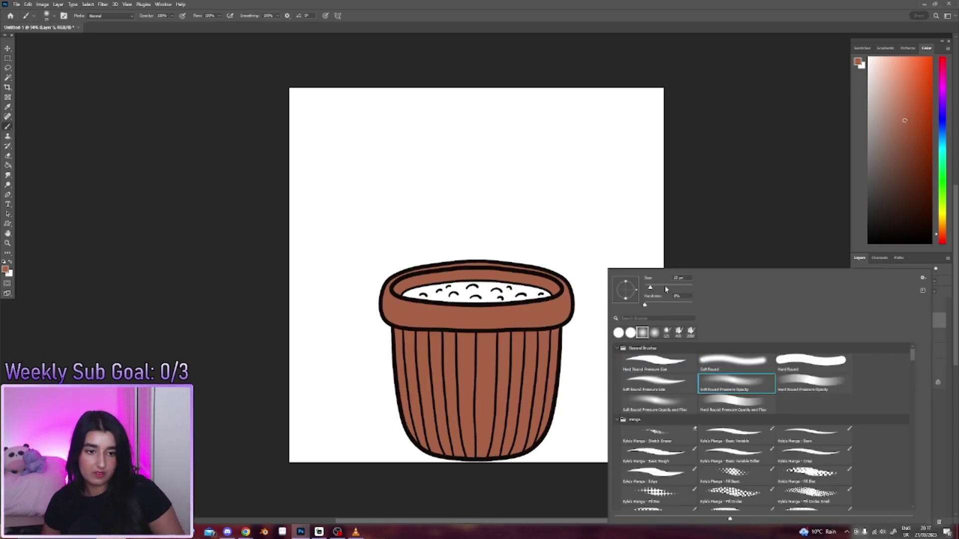
click(689, 248)
right_click(552, 332)
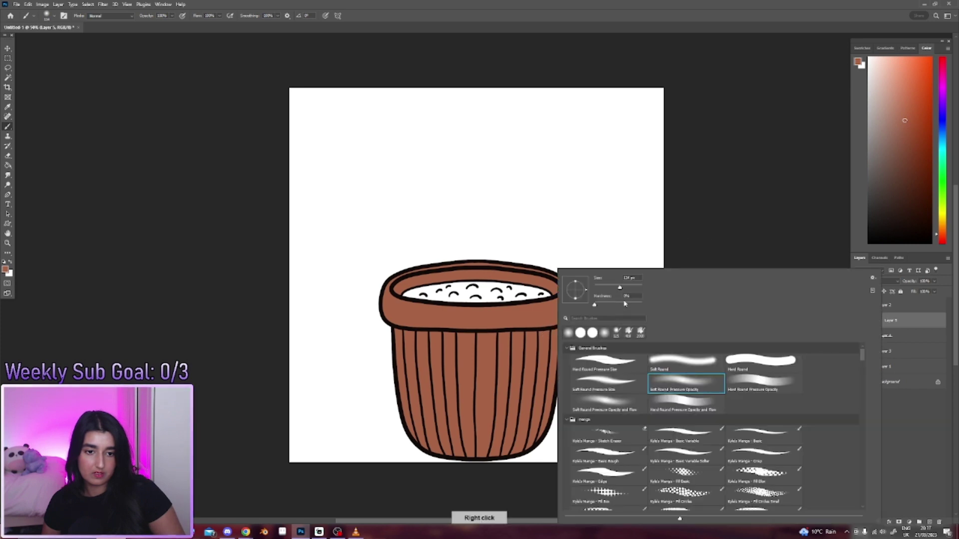
drag(620, 288, 627, 287)
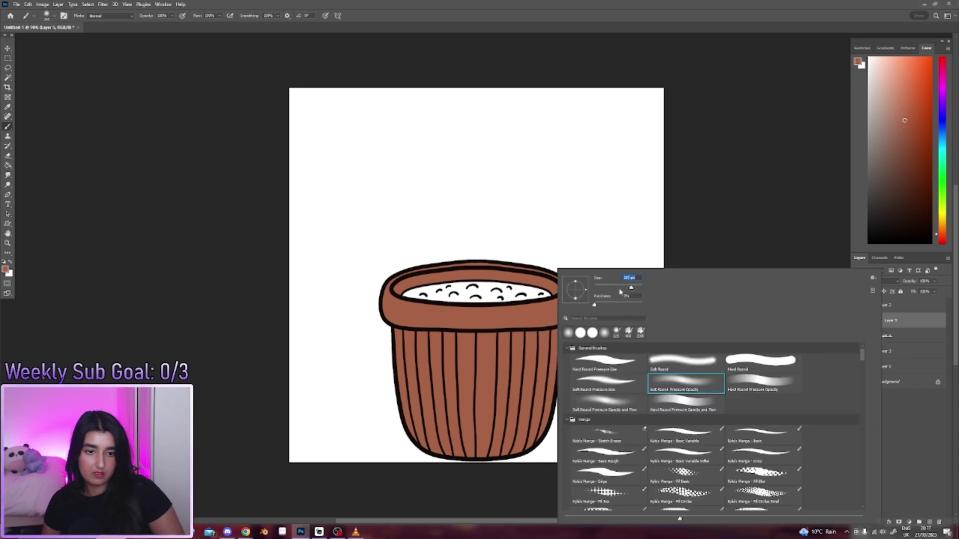
key(Return)
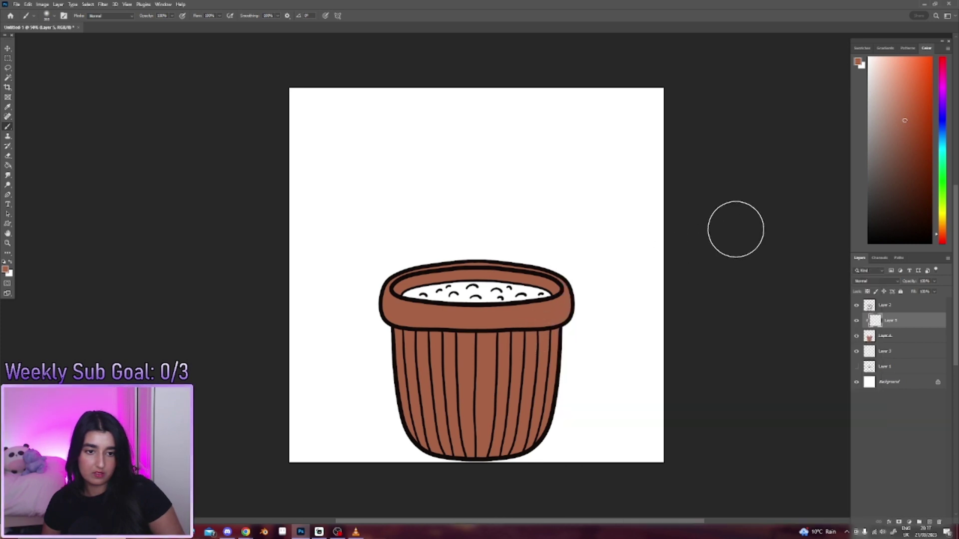
Step: Pick a dark red-brown and paint soft shading along the pot's edges
drag(936, 235, 933, 233)
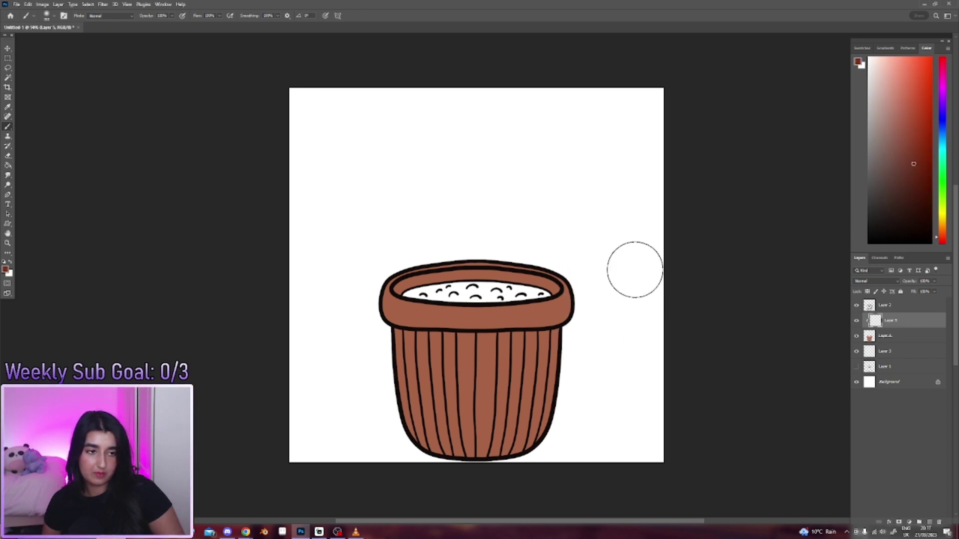
click(914, 164)
click(915, 169)
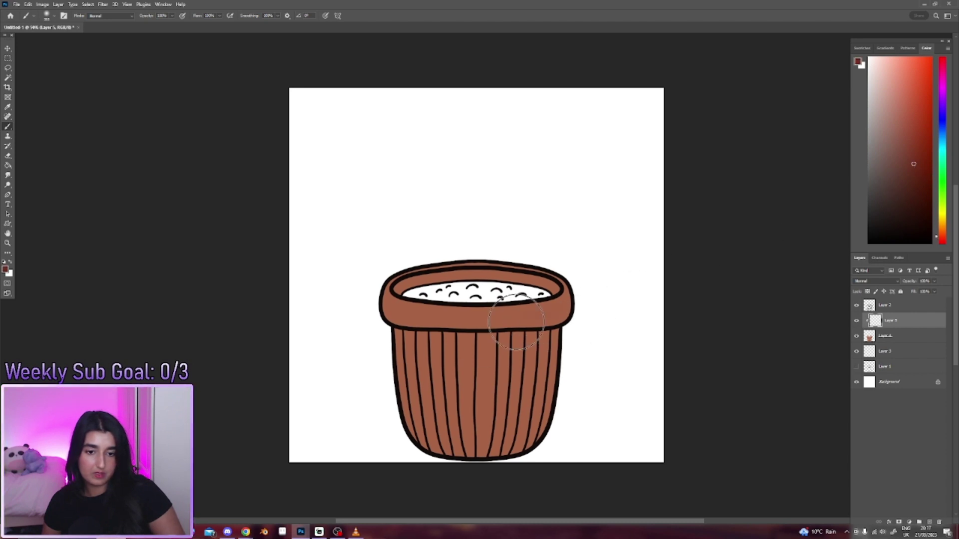
drag(499, 332, 381, 412)
key(ctrl+z)
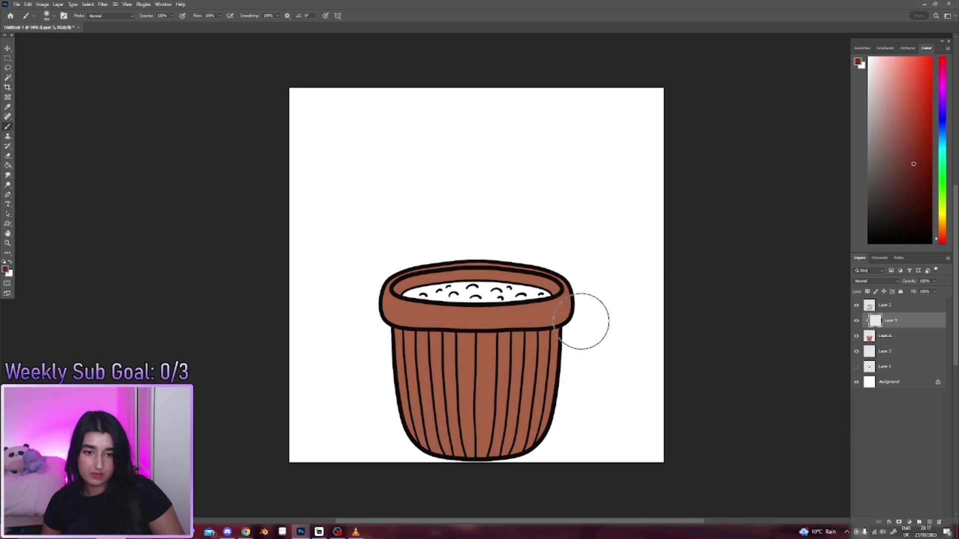
drag(581, 321, 377, 280)
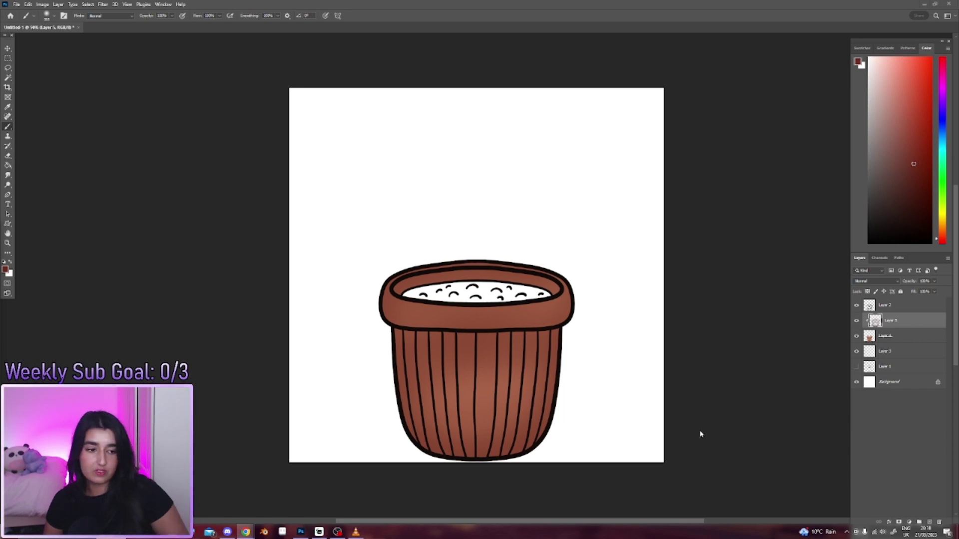
Step: On a new clipped layer, paint a dark under-rim shadow with a 127 px Hard Round Pressure Size brush
click(930, 522)
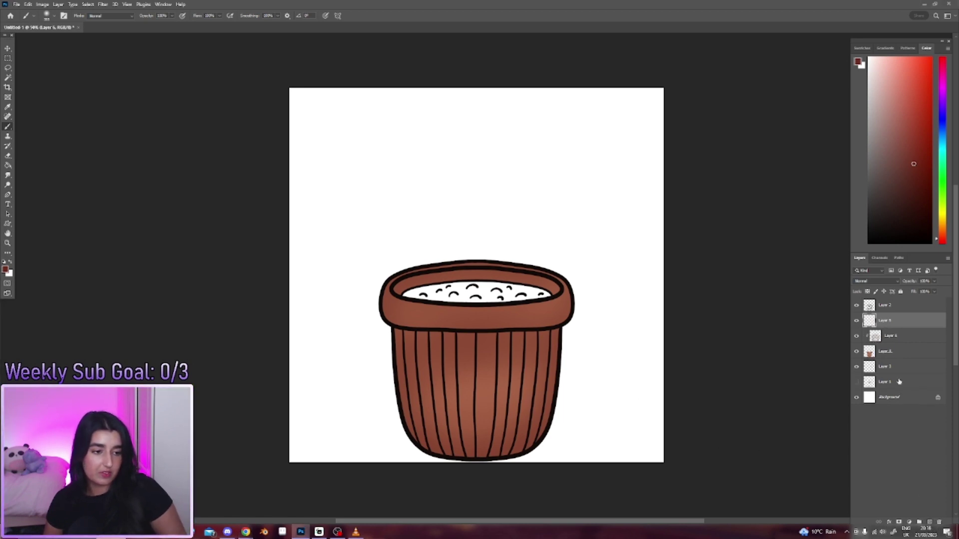
alt+click(901, 327)
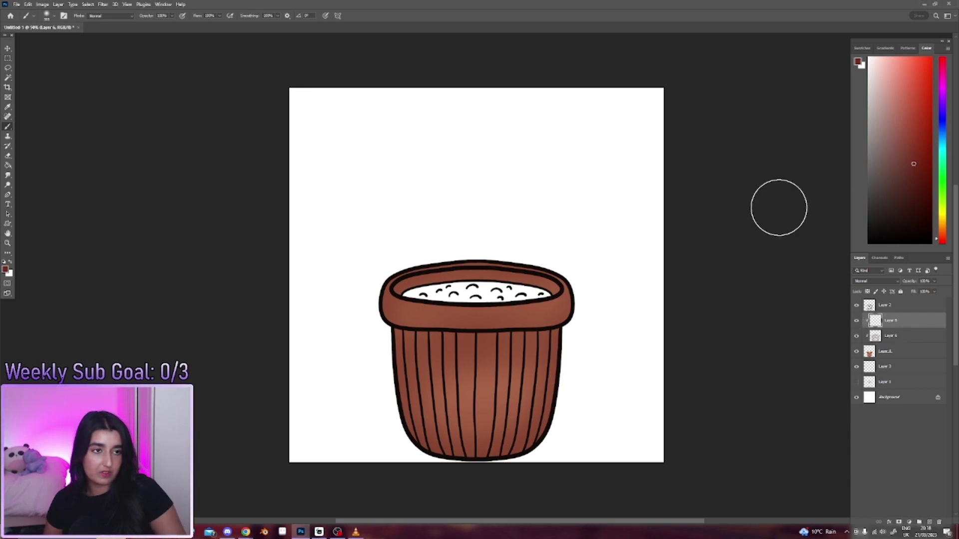
right_click(685, 231)
right_click(633, 274)
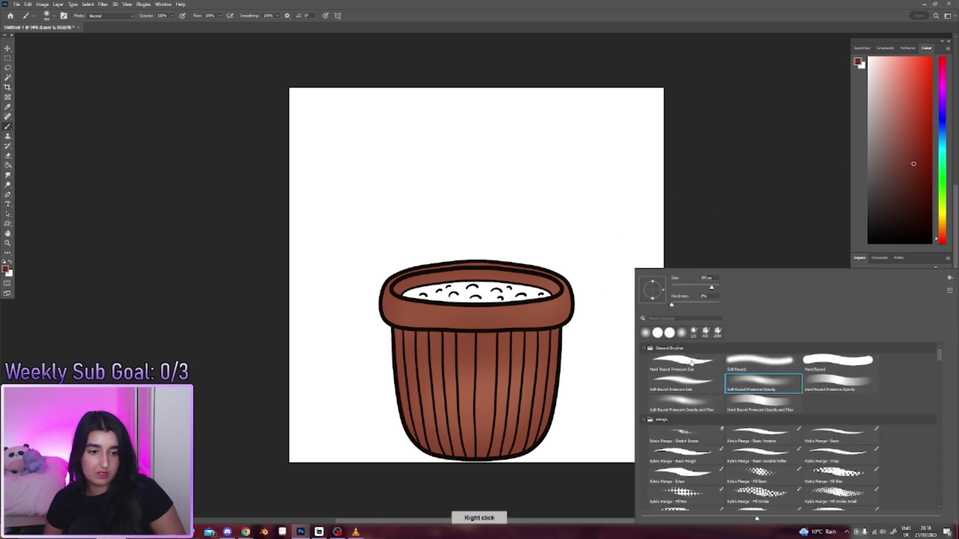
click(684, 362)
click(696, 289)
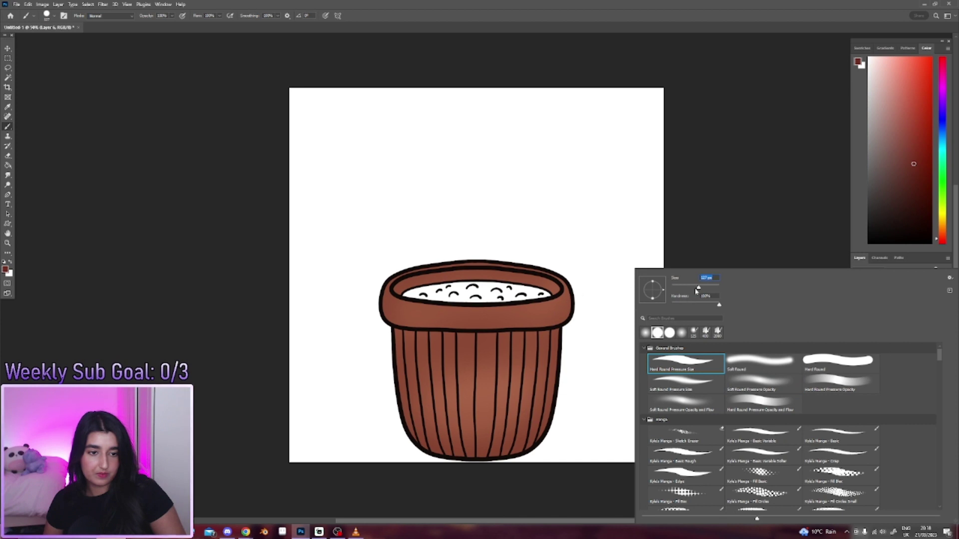
key(Return)
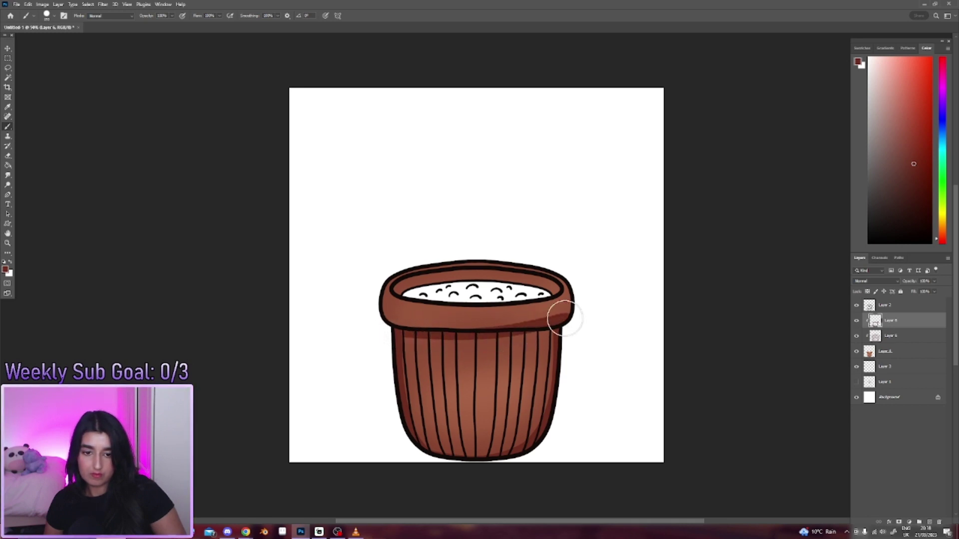
drag(451, 338, 599, 317)
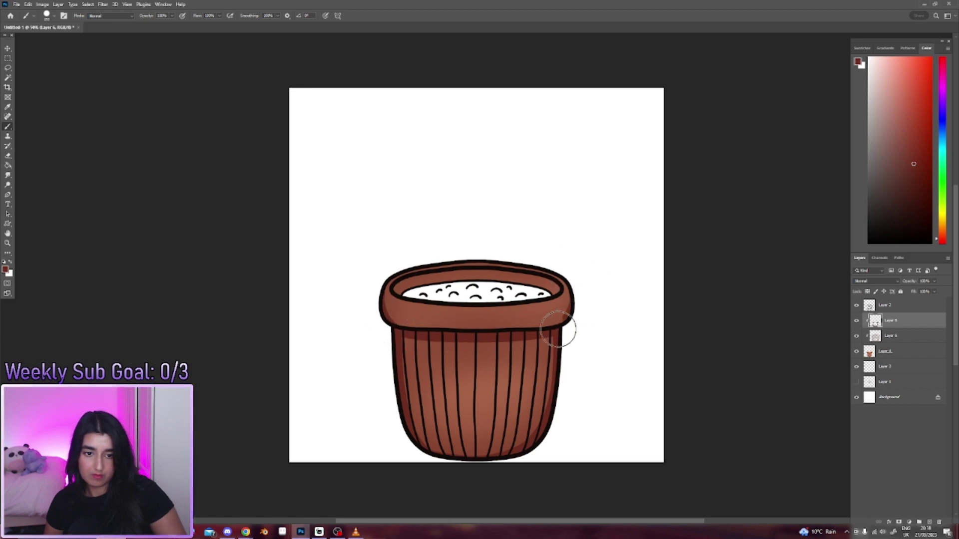
Step: Add a clipped highlight layer and pick a light brown highlight colour
key(ctrl+shift+alt+n)
key(bracketleft)
key(bracketleft)
key(bracketleft)
alt+click(409, 277)
Step: Brush light highlights along the upper and inner rim, retrying misplaced strokes
drag(408, 274, 530, 264)
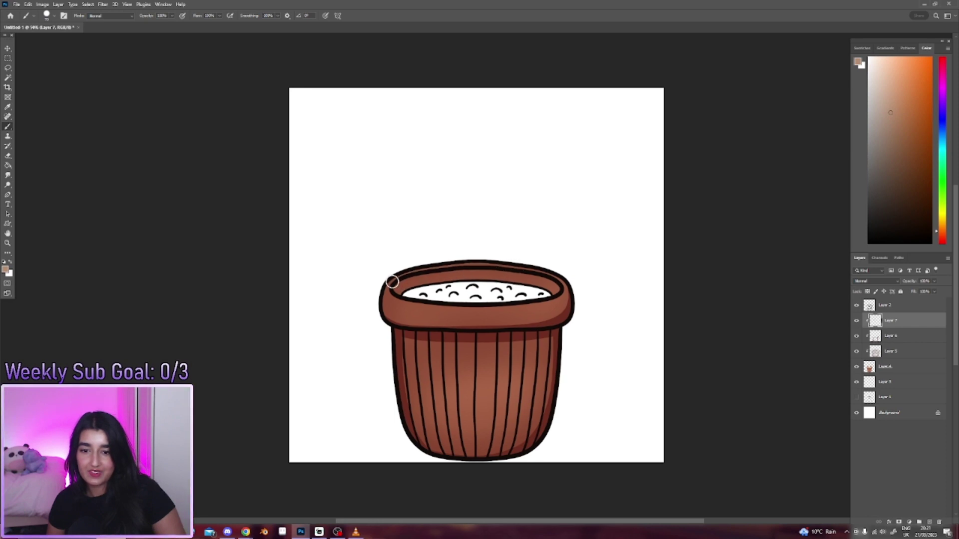
drag(460, 264, 539, 273)
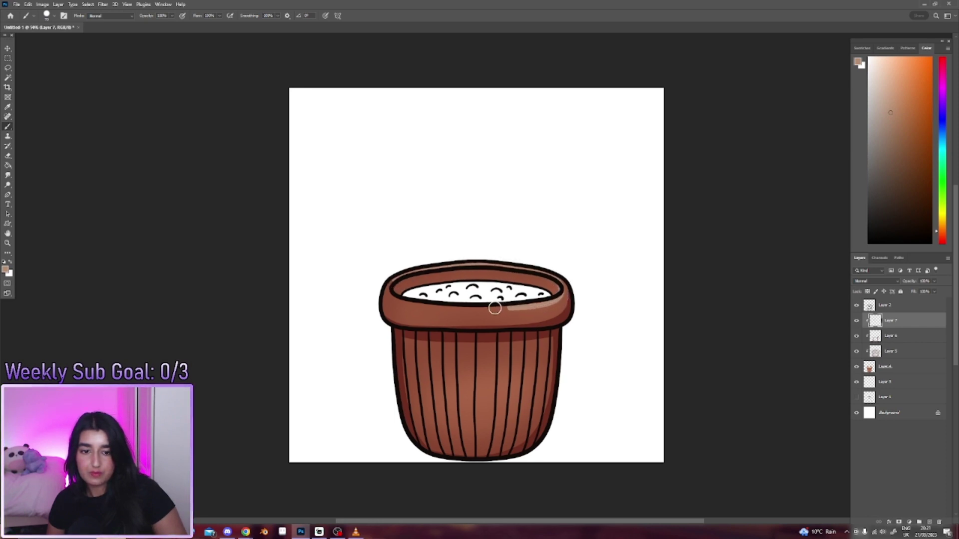
drag(495, 308, 455, 305)
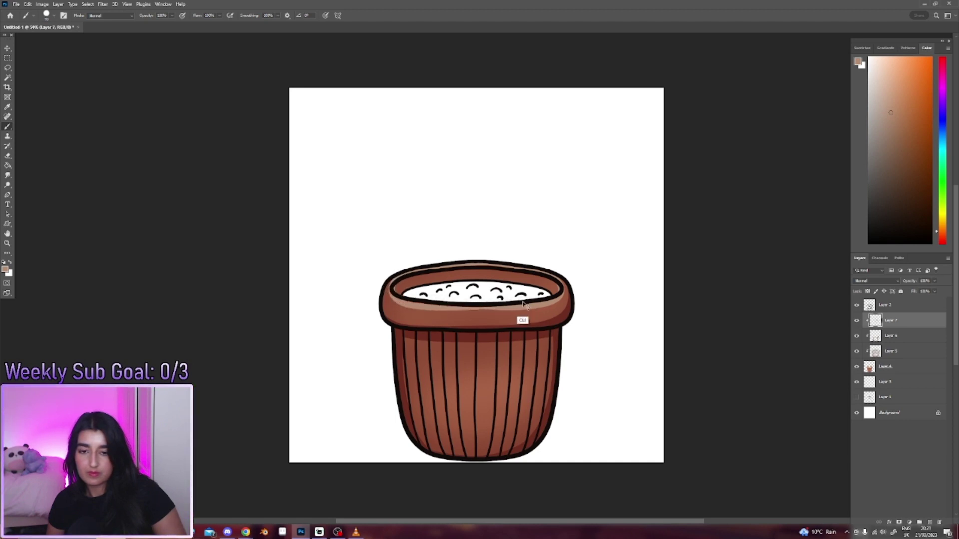
key(ctrl+z)
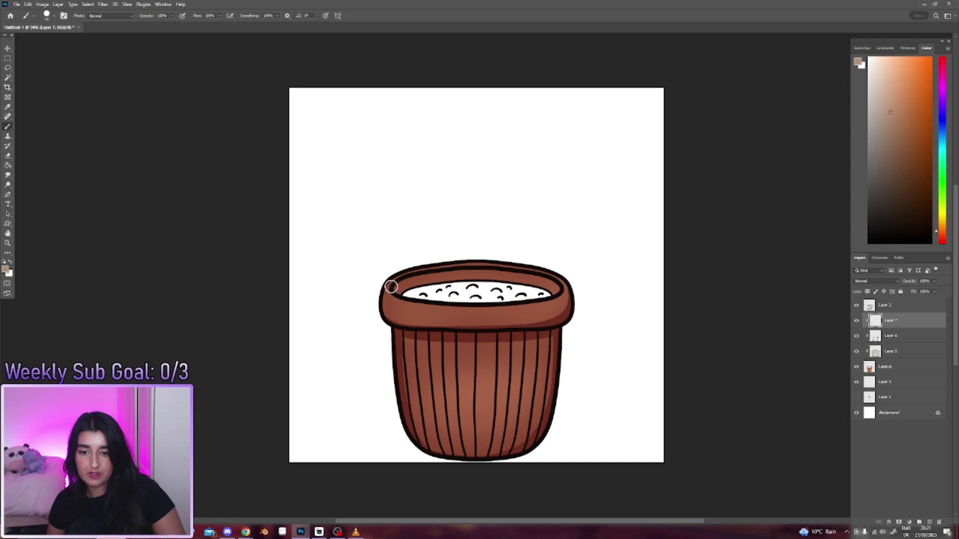
drag(396, 301, 414, 308)
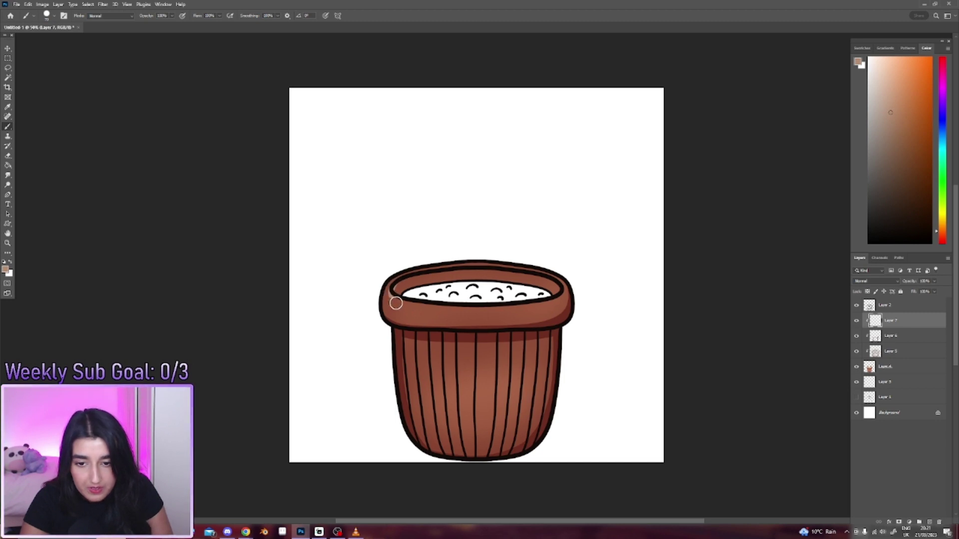
drag(412, 306, 435, 307)
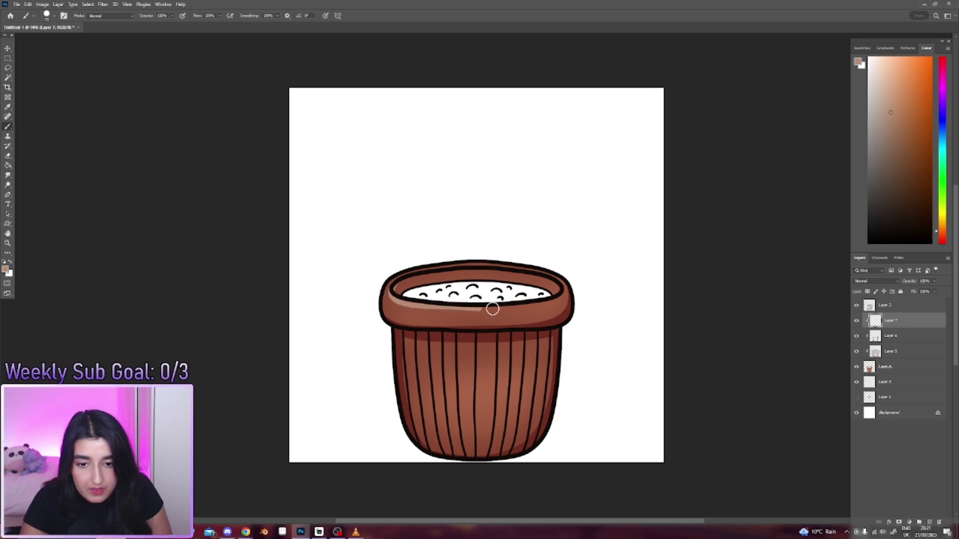
drag(492, 309, 519, 307)
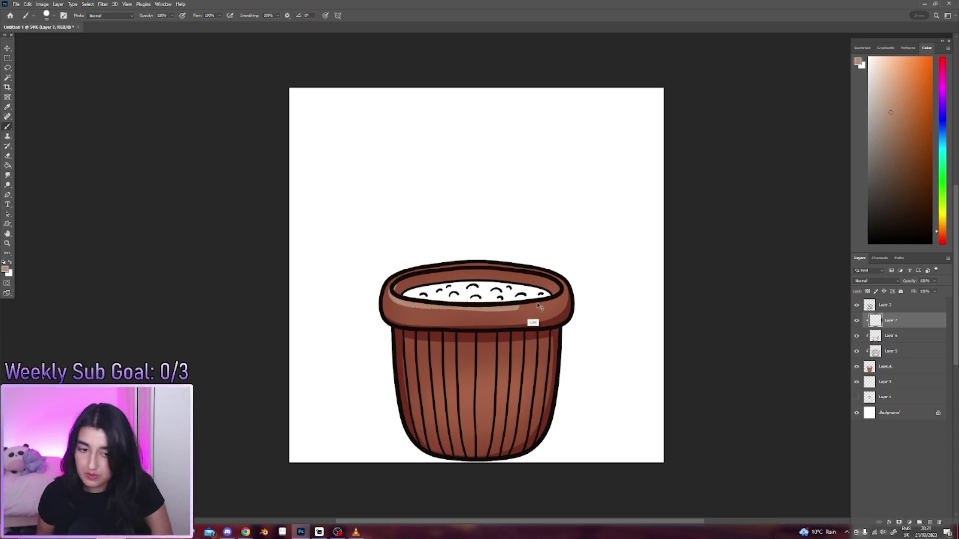
key(ctrl+z)
key(ctrl+z)
key(ctrl+z)
drag(542, 306, 527, 308)
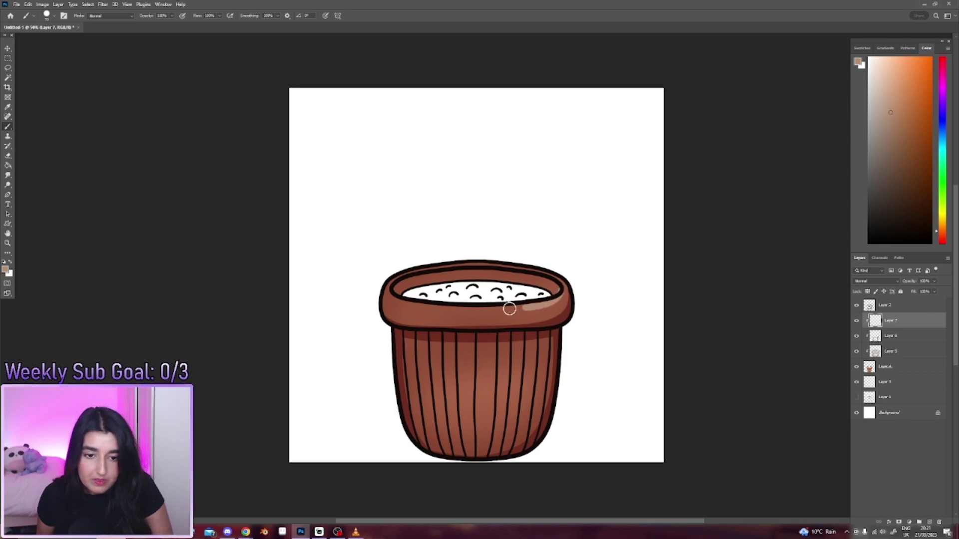
key(ctrl+z)
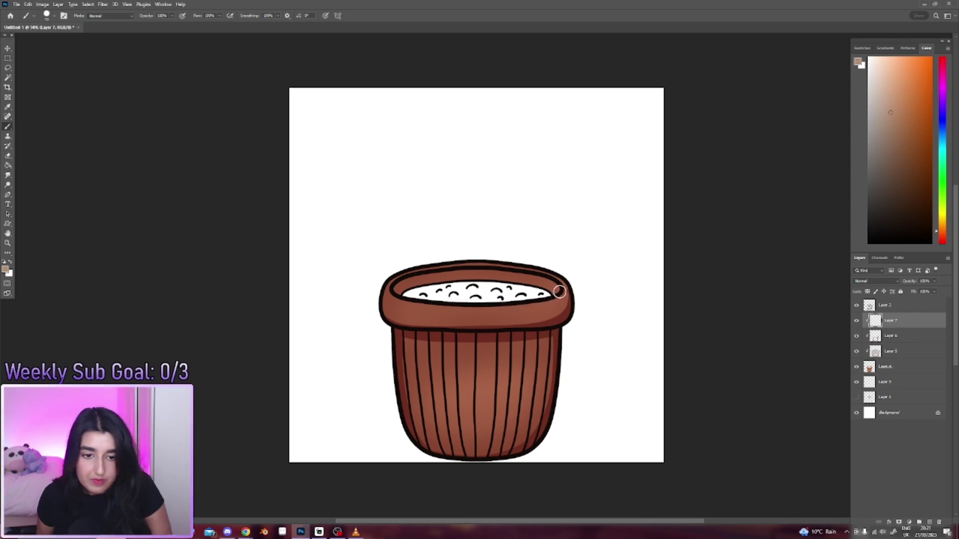
drag(551, 305, 514, 309)
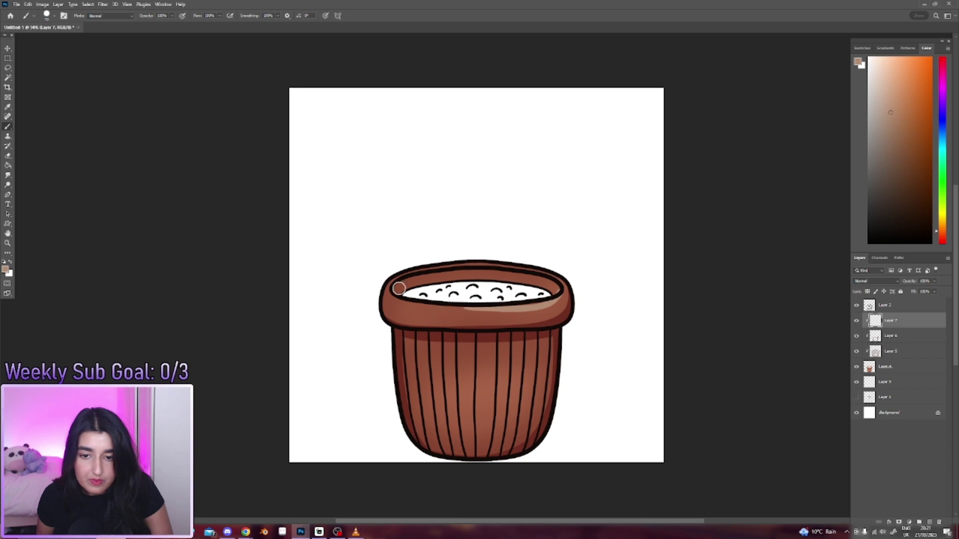
mouse_move(399, 288)
mouse_down()
mouse_move(415, 308)
mouse_move(549, 304)
mouse_move(555, 277)
mouse_move(528, 272)
mouse_up()
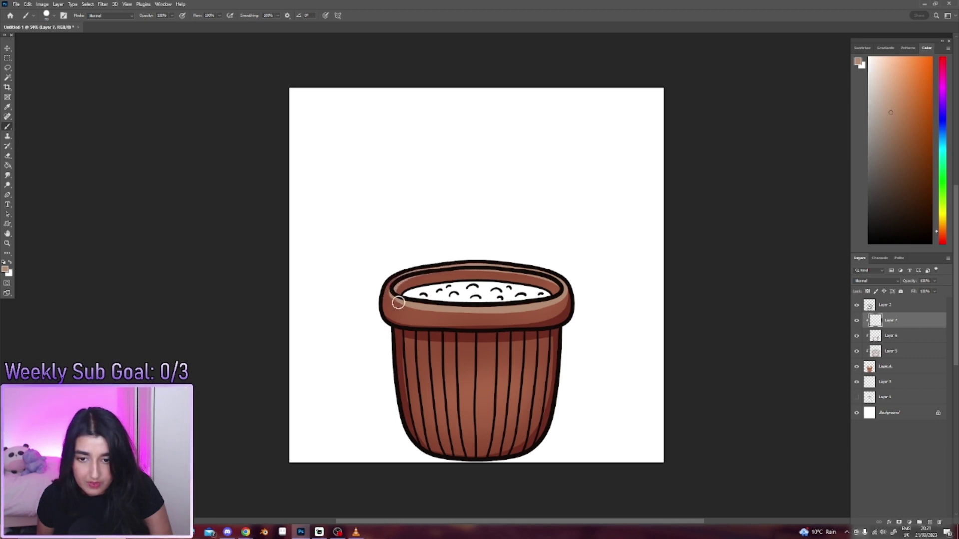
Step: Switch to a Soft Round Pressure Opacity brush, add a new layer, pick light peach, and deselect
key(e)
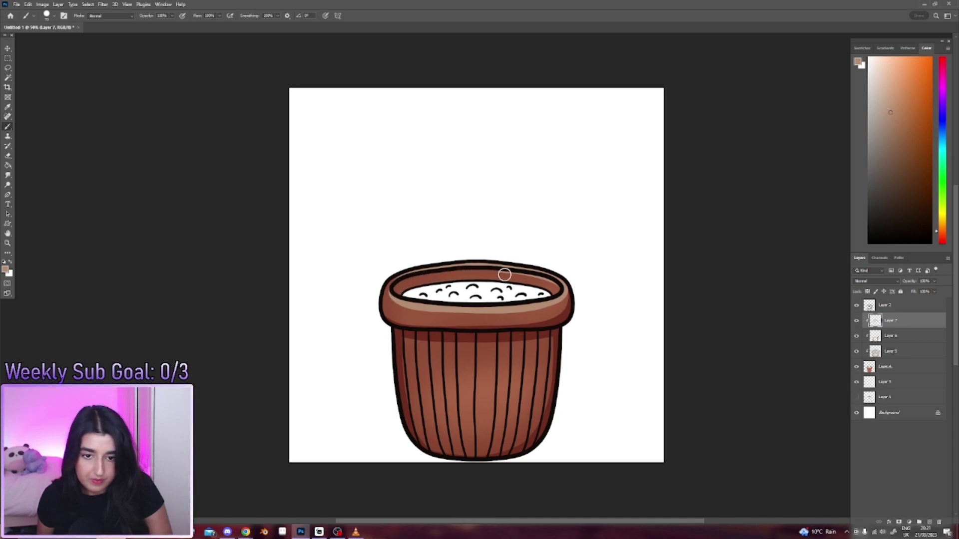
drag(460, 367, 482, 410)
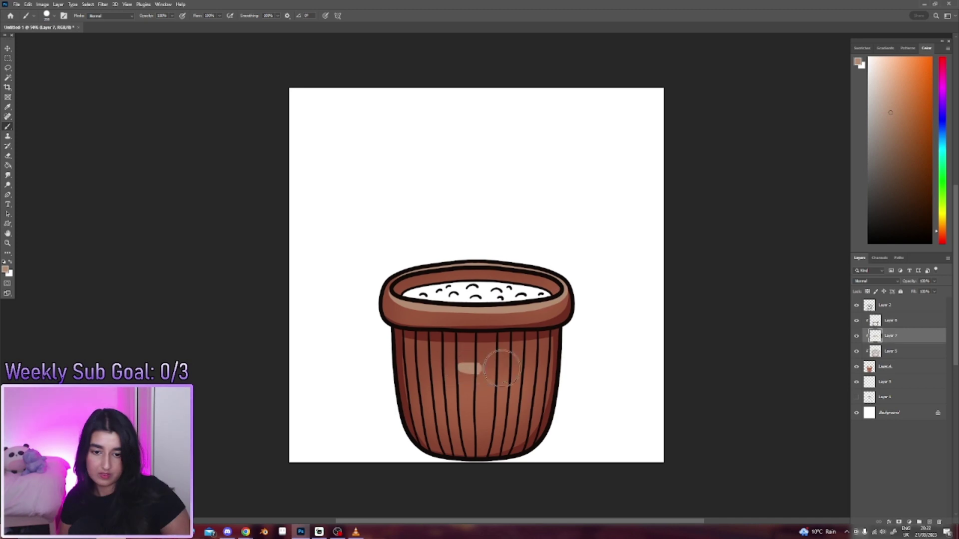
key(ctrl+z)
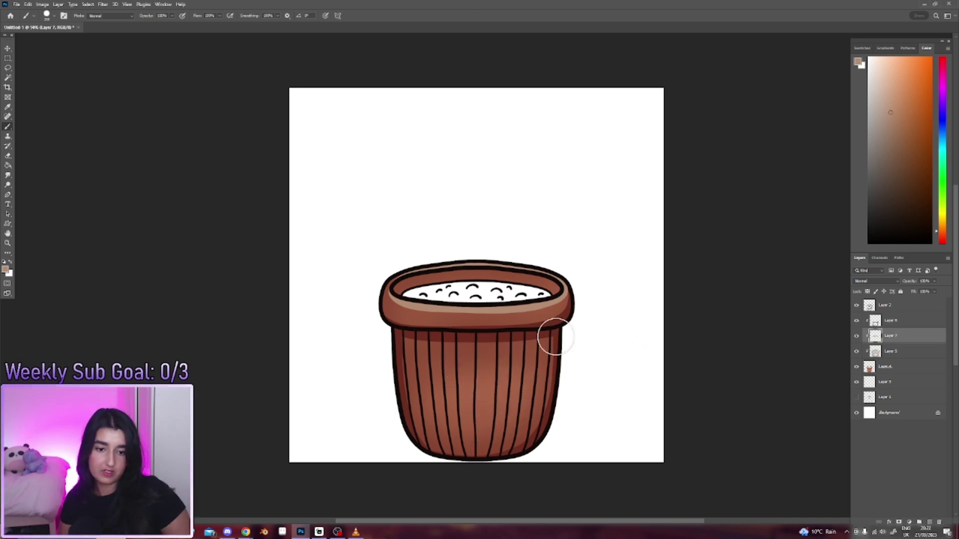
right_click(586, 326)
click(718, 384)
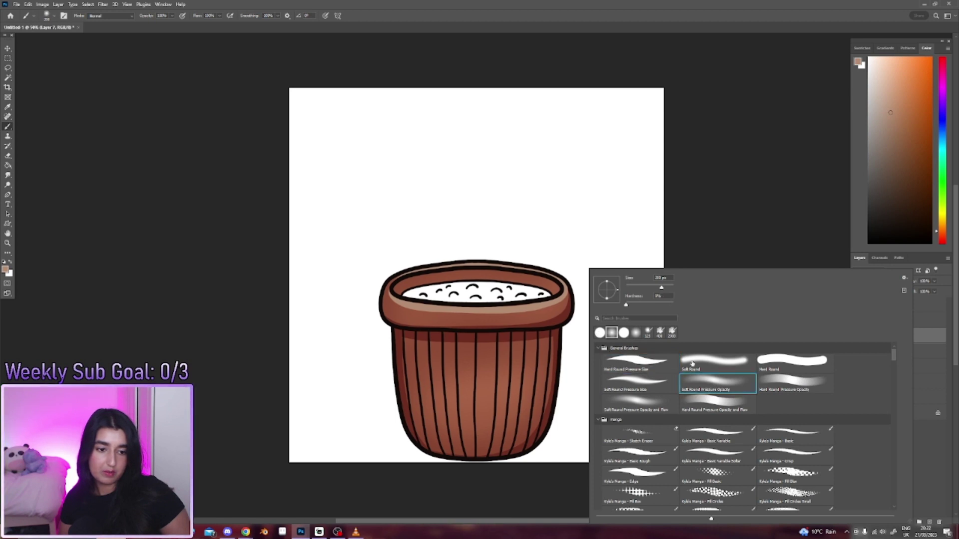
click(706, 250)
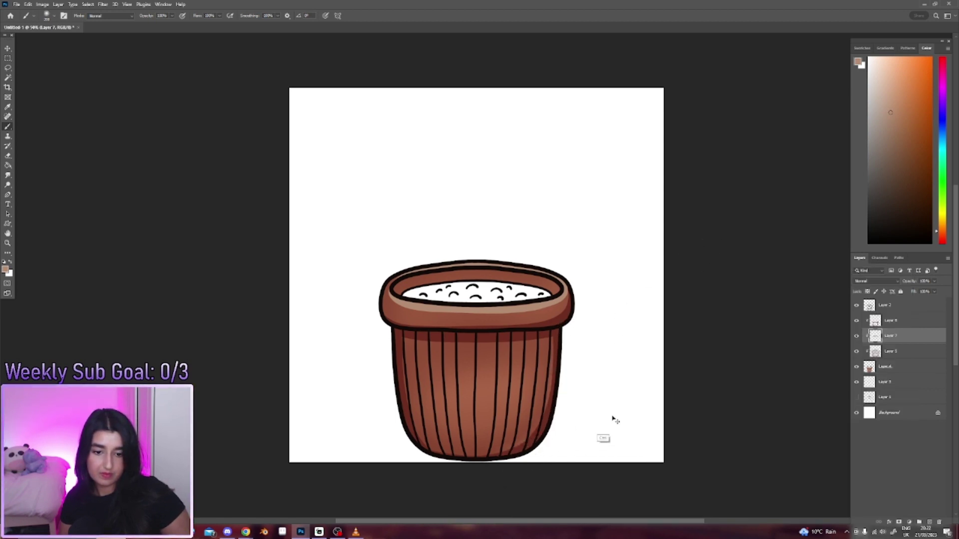
click(930, 522)
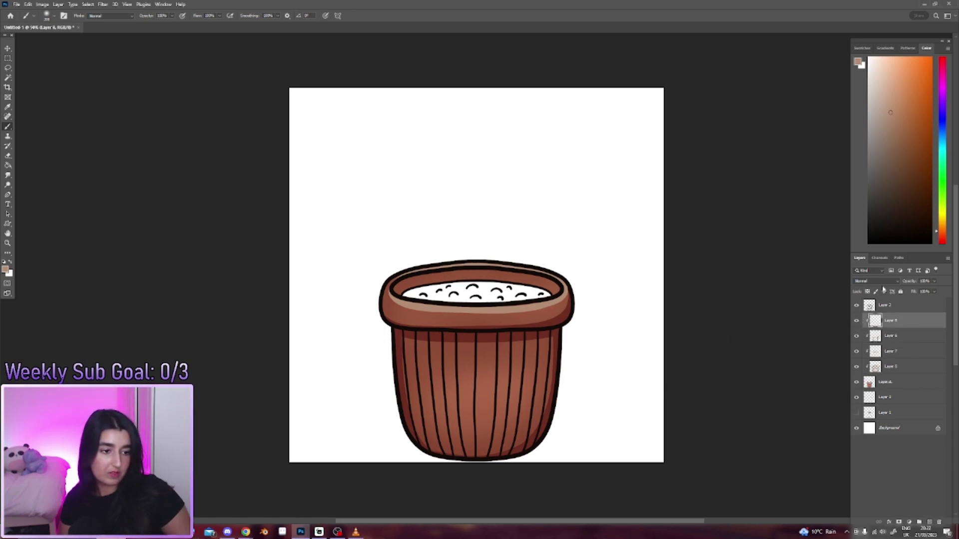
click(876, 62)
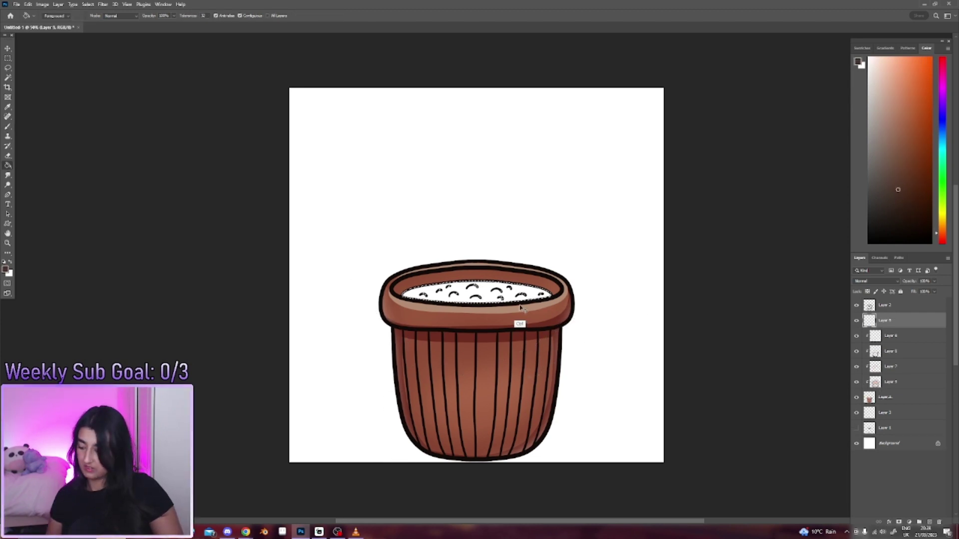
key(ctrl+d)
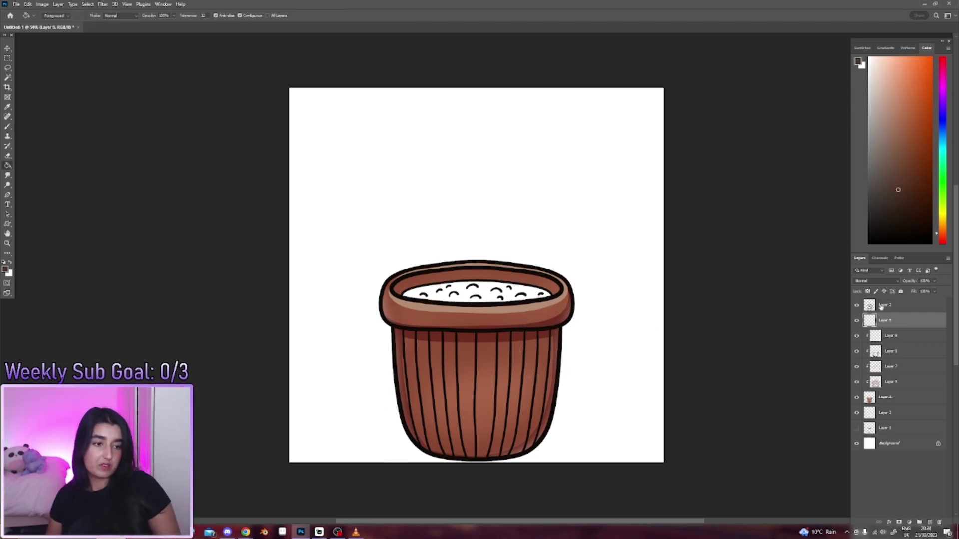
Step: Make Layer 2 active and set a 50 px Hard Round Pressure Size brush
click(881, 306)
alt+click(499, 279)
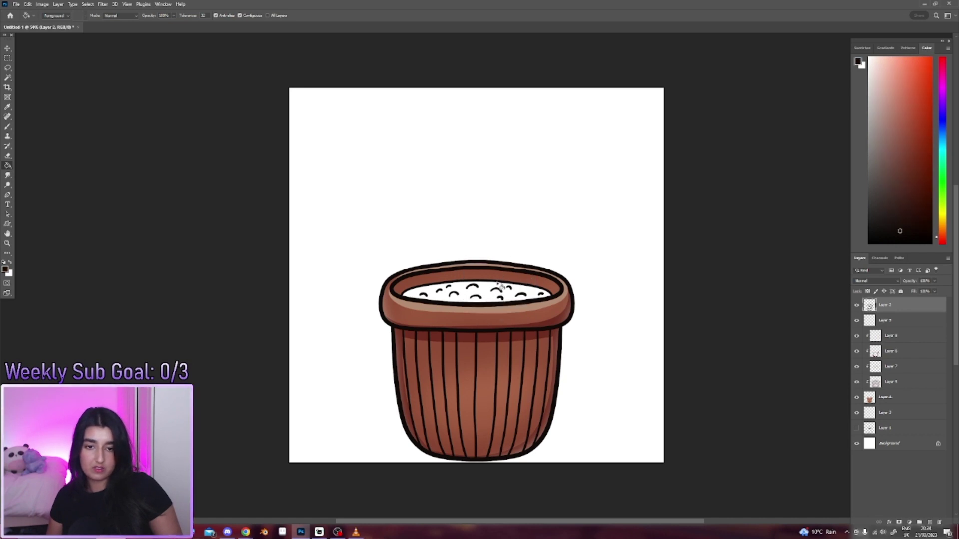
right_click(611, 270)
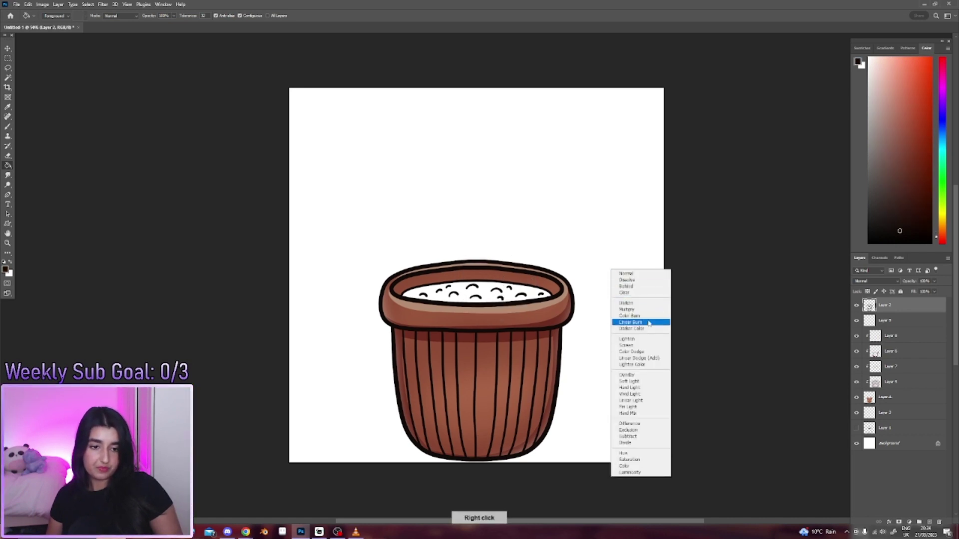
key(Escape)
key(b)
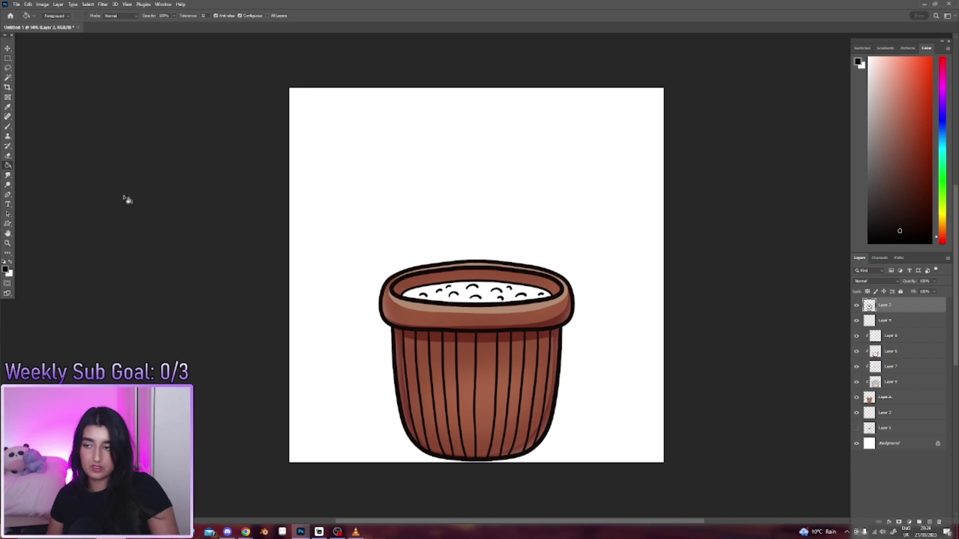
right_click(633, 287)
click(661, 368)
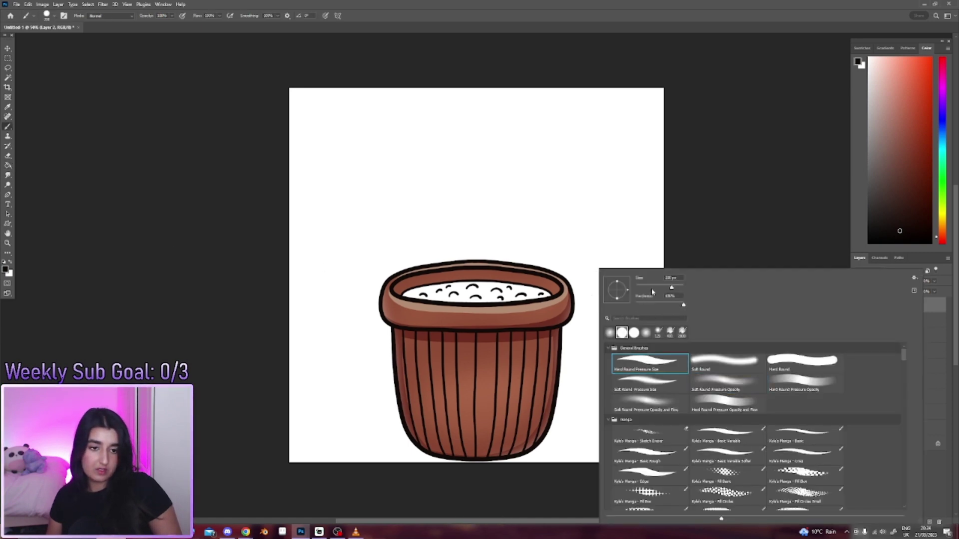
drag(670, 288, 651, 289)
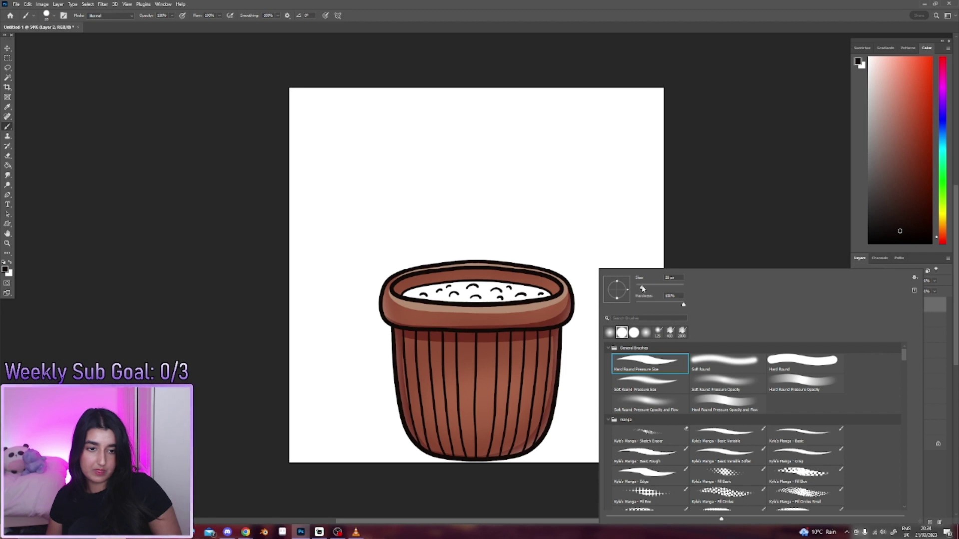
Step: Zoom in on the rim and draw black arched bumps along the soil's top edge
key(Return)
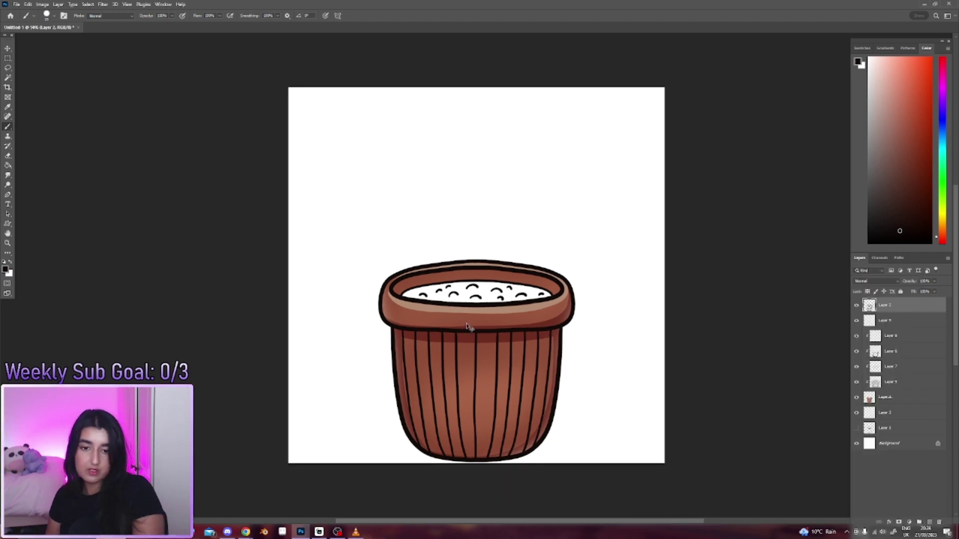
scroll(466, 324, up, 1)
scroll(468, 327, up, 2)
scroll(469, 327, up, 1)
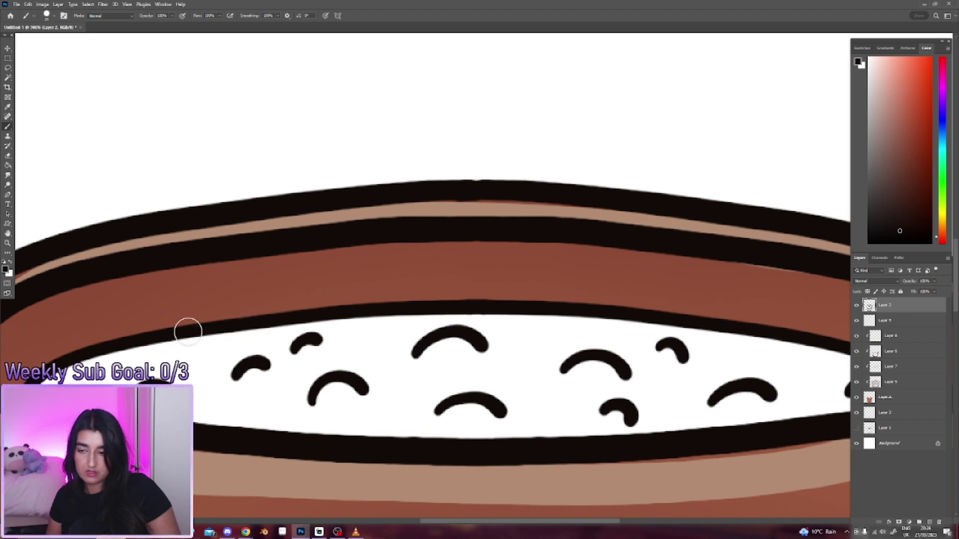
drag(186, 324, 249, 316)
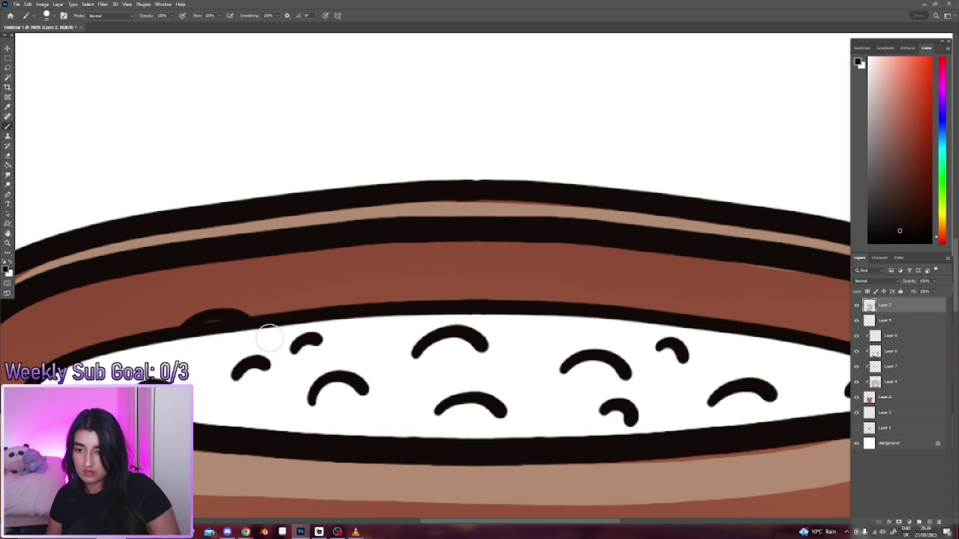
key(ctrl+z)
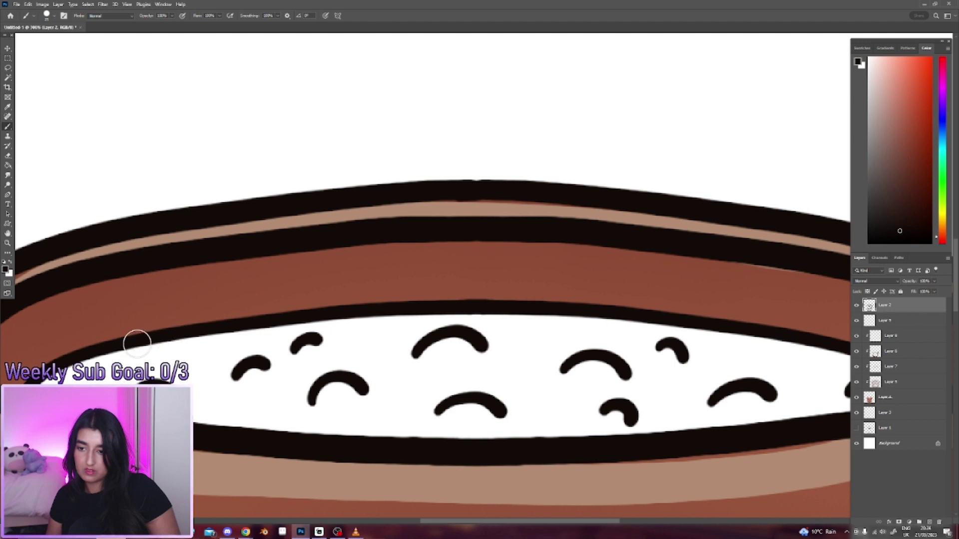
mouse_move(88, 355)
mouse_down()
mouse_move(163, 316)
mouse_move(223, 325)
mouse_move(220, 350)
mouse_up()
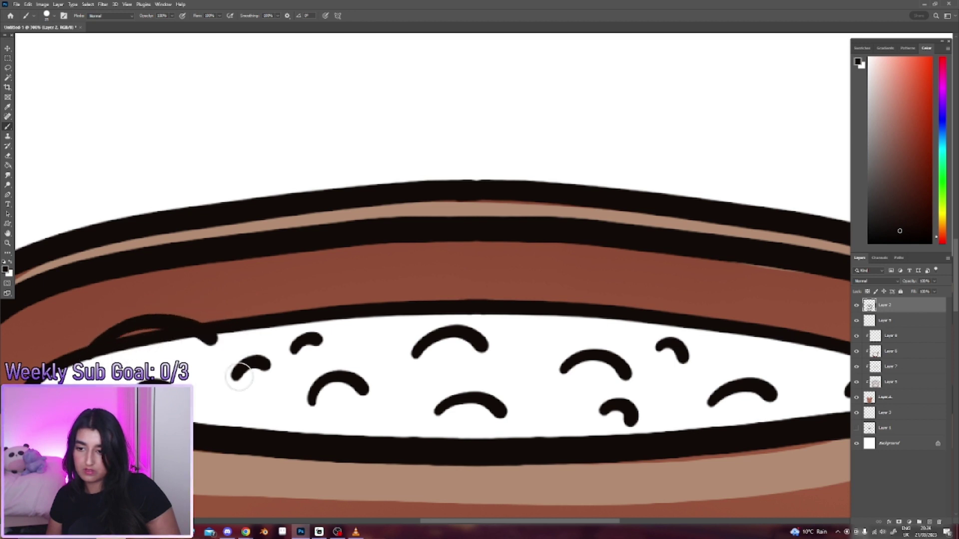
mouse_move(264, 316)
mouse_down()
mouse_move(357, 304)
mouse_move(339, 321)
mouse_up()
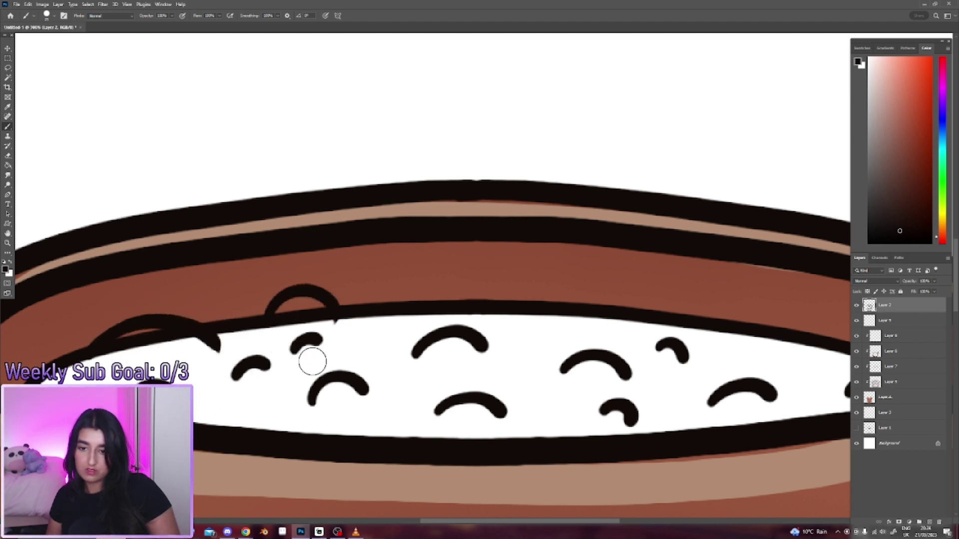
key(ctrl+z)
key(ctrl+z)
drag(118, 343, 267, 314)
key(ctrl+z)
drag(328, 321, 425, 310)
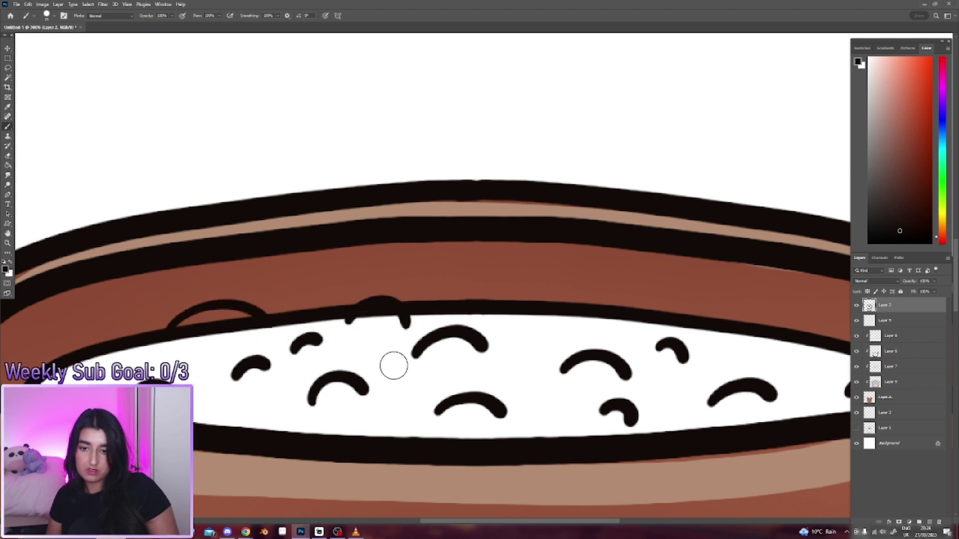
Step: Zoom out and add more dark arches and a short tick mark on the soil top
key(ctrl+minus)
key(ctrl+minus)
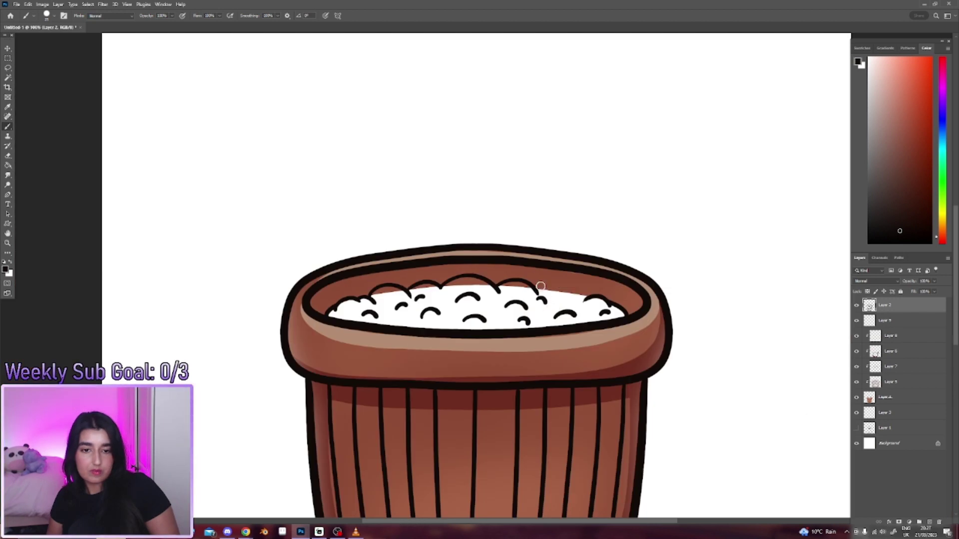
mouse_move(541, 286)
mouse_down()
mouse_move(583, 305)
mouse_move(558, 303)
mouse_move(586, 302)
mouse_up()
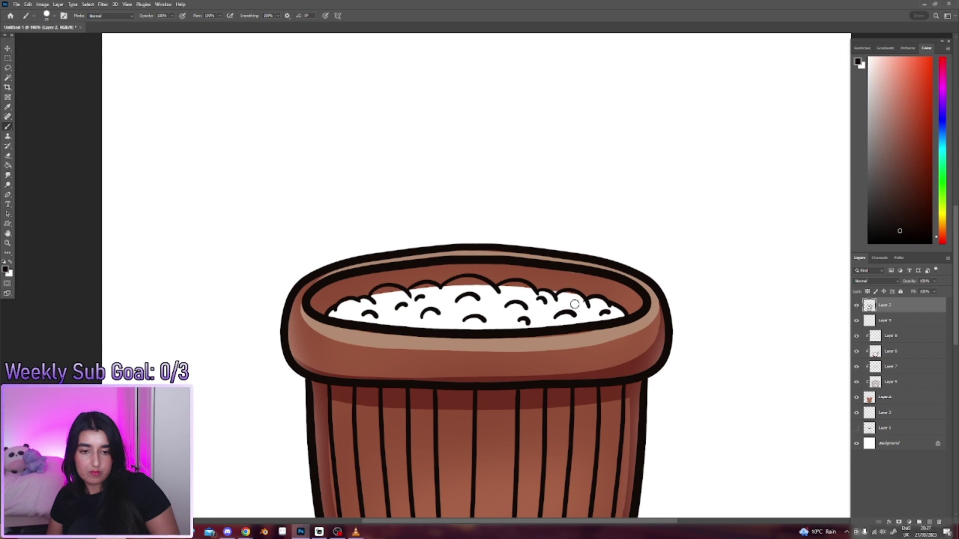
key(ctrl+z)
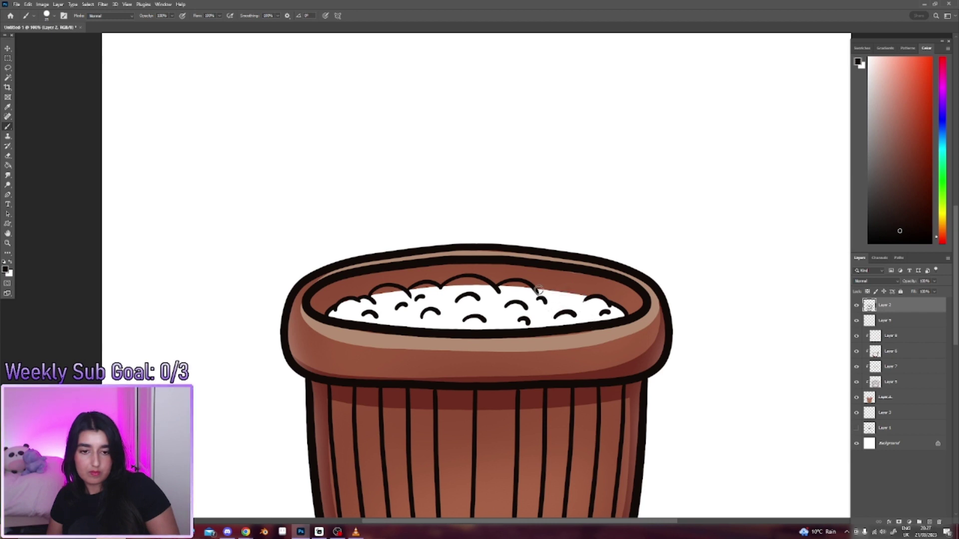
drag(532, 290, 608, 303)
key(ctrl+z)
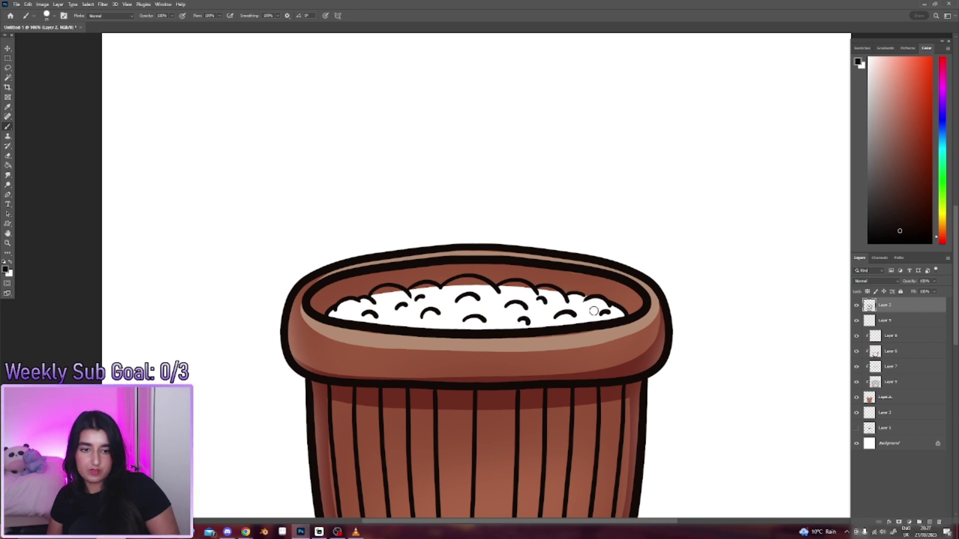
drag(562, 293, 588, 296)
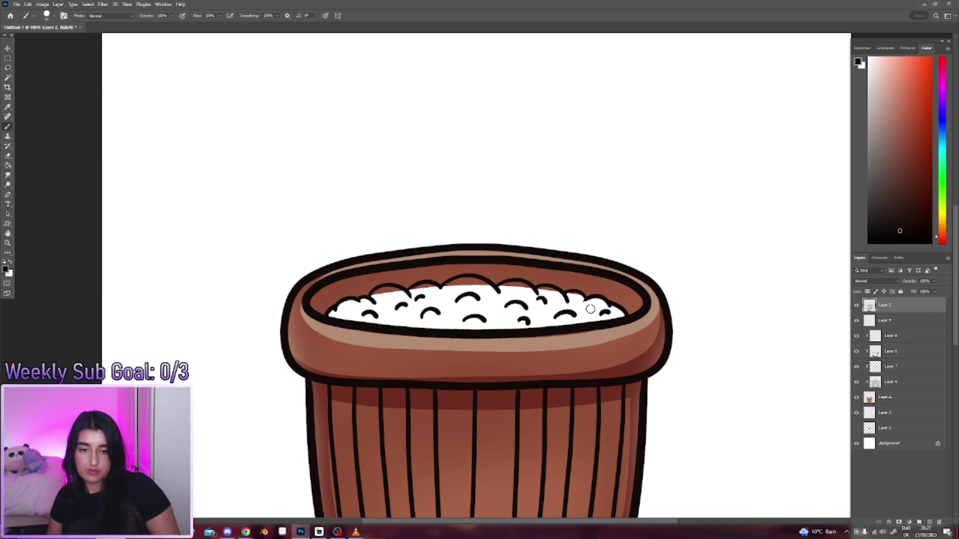
Step: Sample the rim brown, then select the white soil area and expand the selection by 5 pixels
click(908, 399)
alt+click(577, 286)
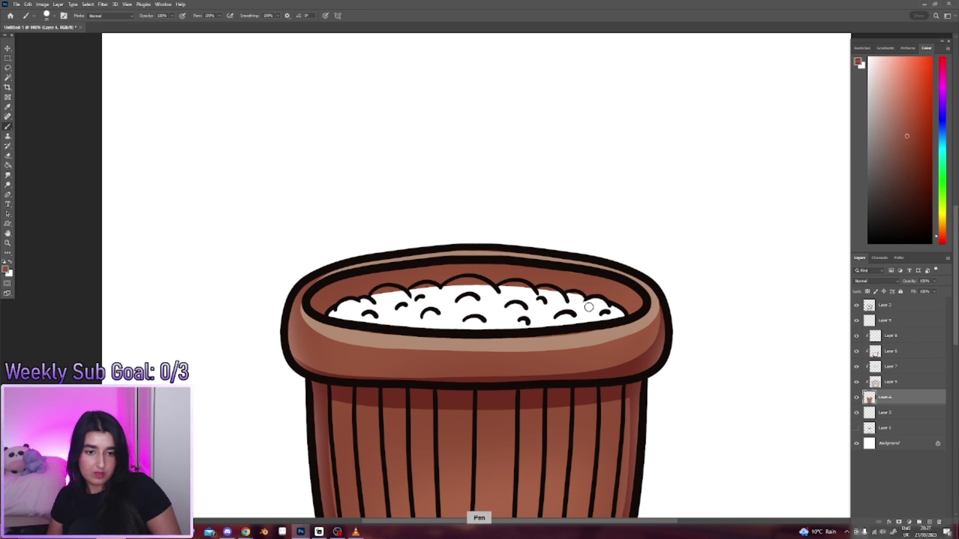
click(895, 306)
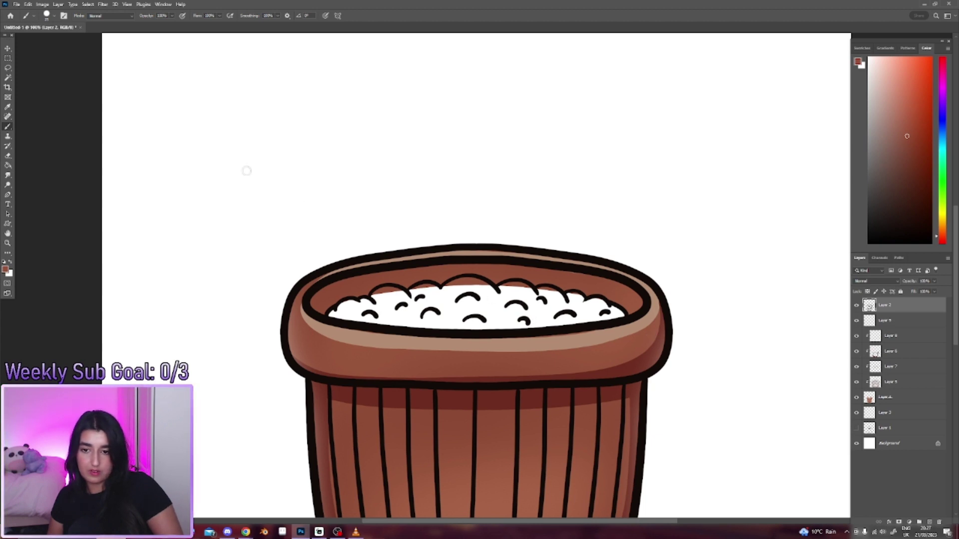
click(9, 78)
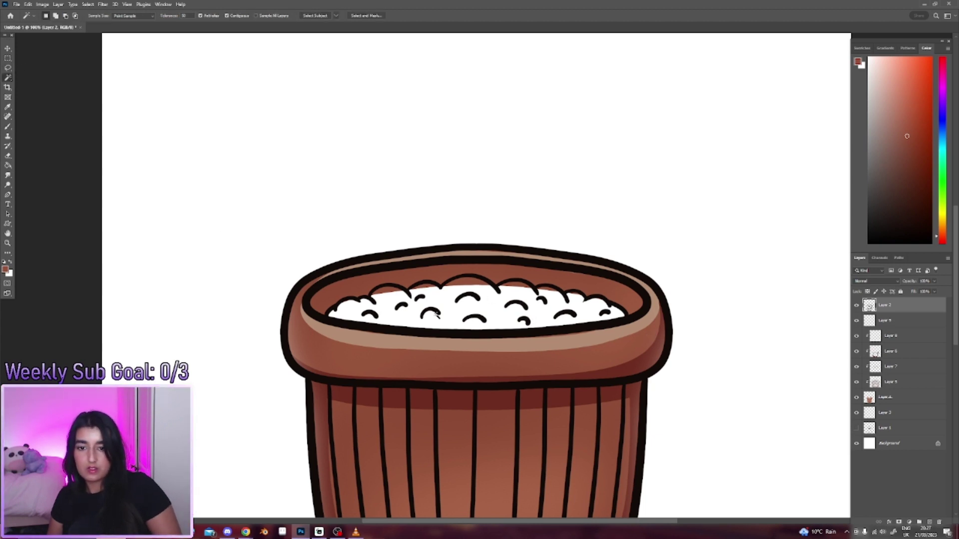
click(445, 302)
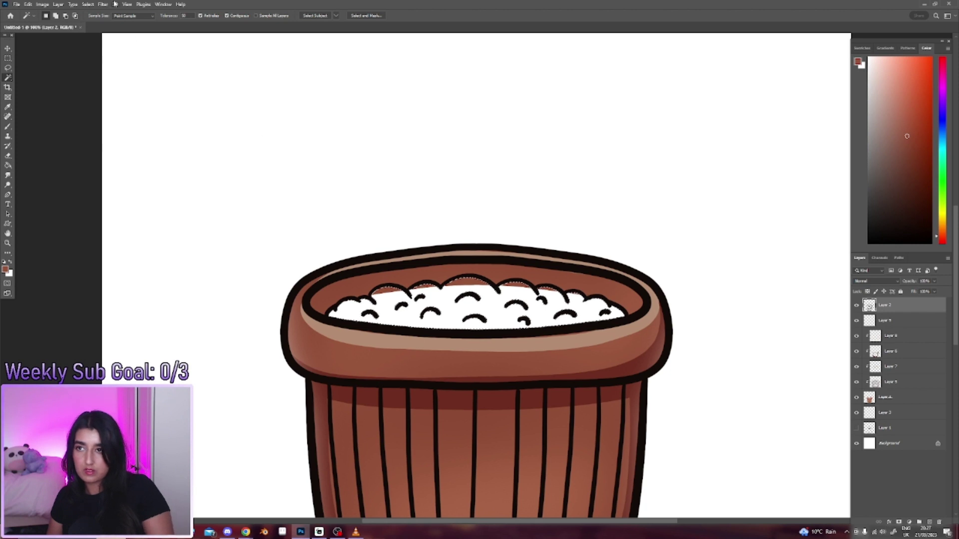
click(88, 4)
mouse_move(112, 118)
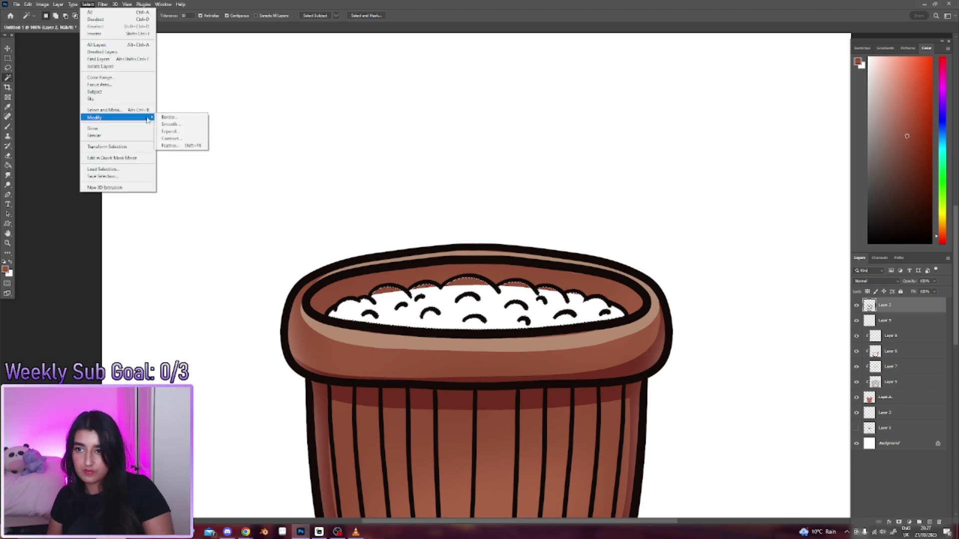
click(169, 131)
click(515, 169)
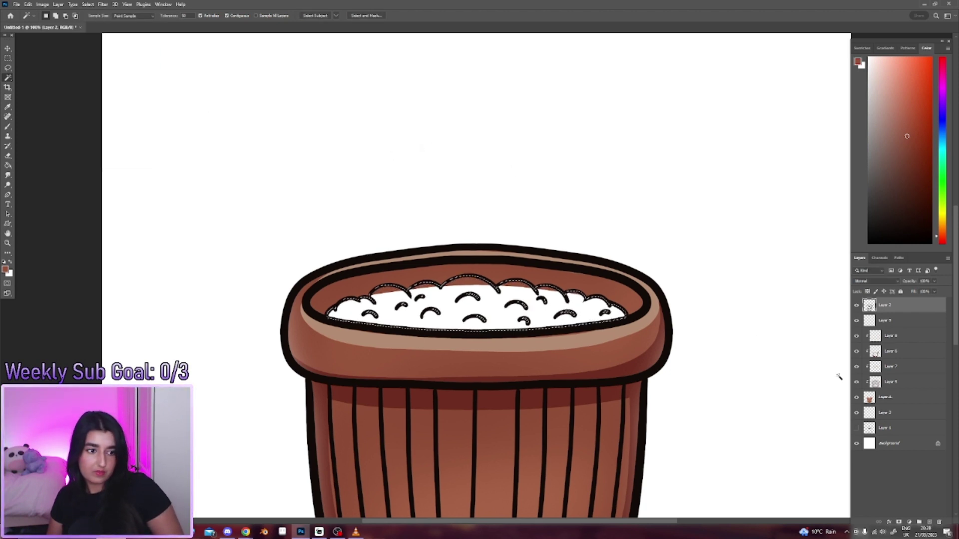
Step: Fill the soil selection with dark brown, deselect, and zoom out to show the whole canvas
click(897, 321)
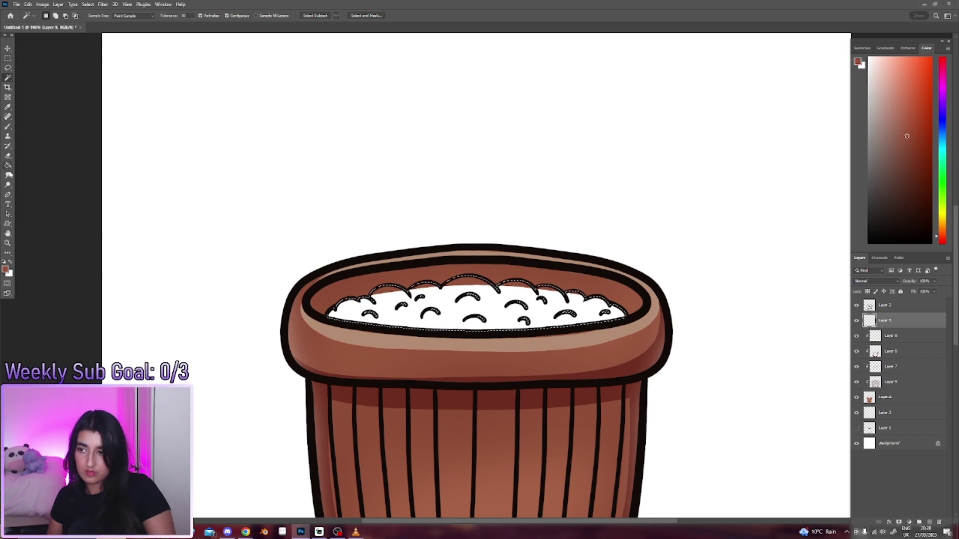
key(g)
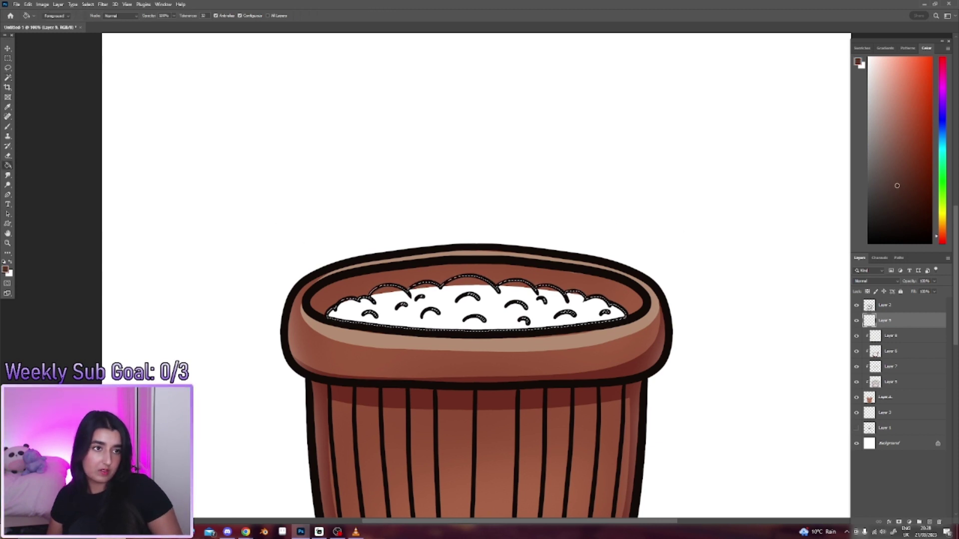
click(895, 175)
click(542, 315)
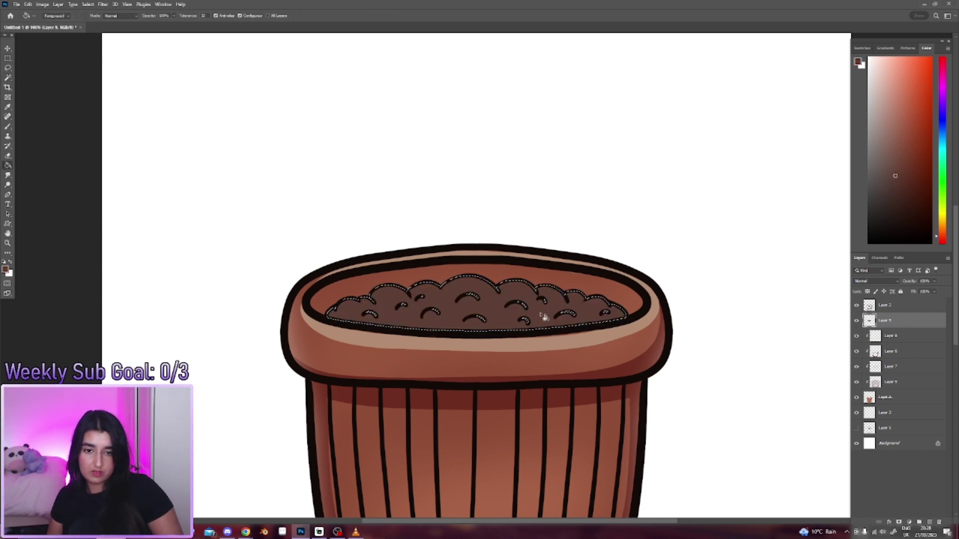
key(ctrl+minus)
key(ctrl+minus)
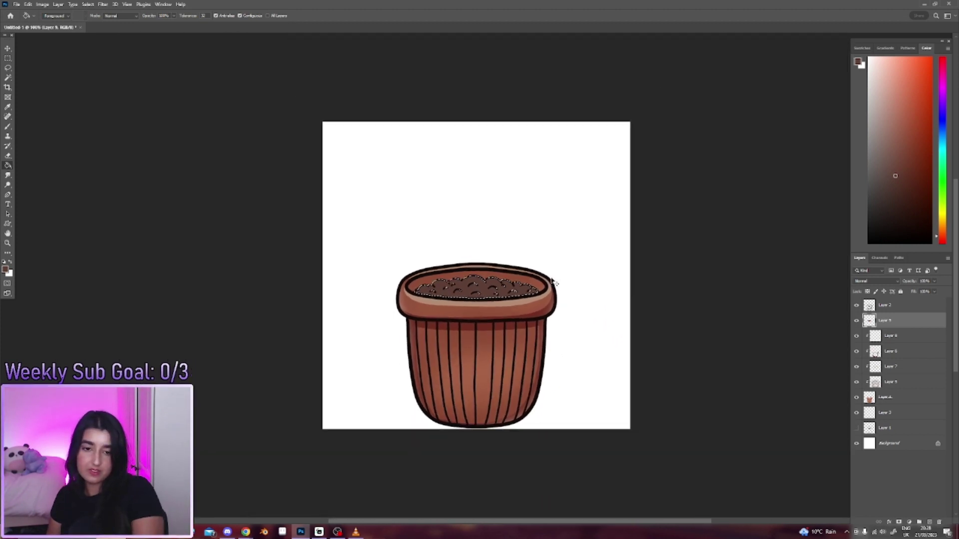
key(ctrl+minus)
key(ctrl+plus)
key(ctrl+plus)
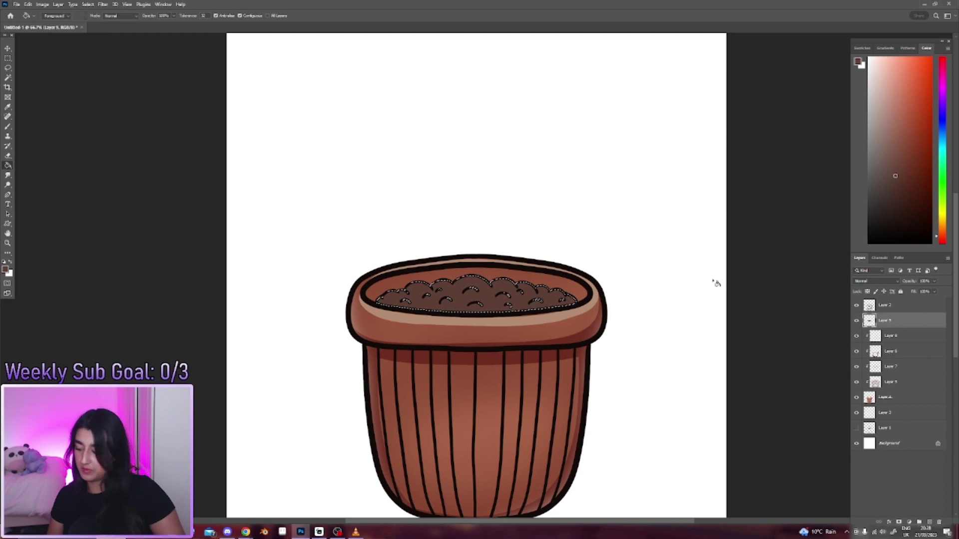
key(ctrl+d)
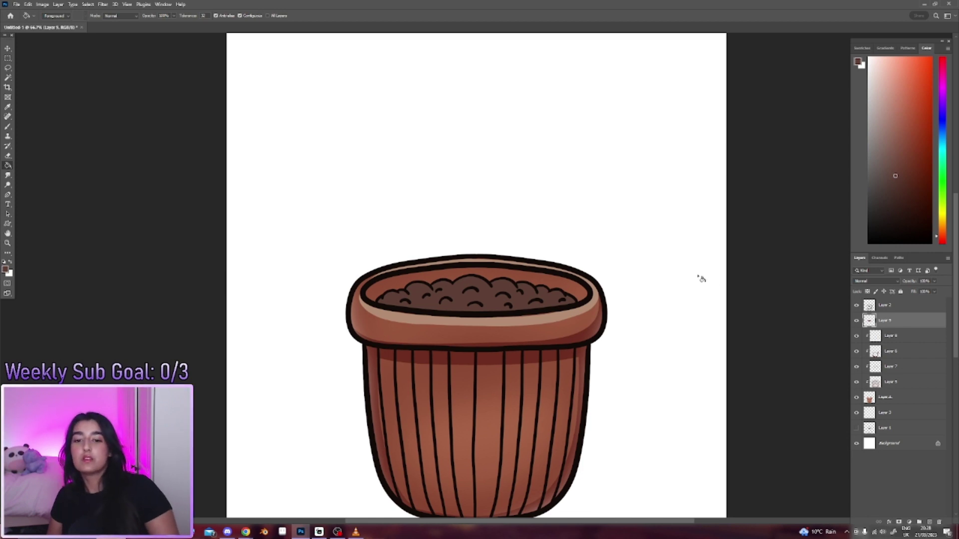
key(ctrl+minus)
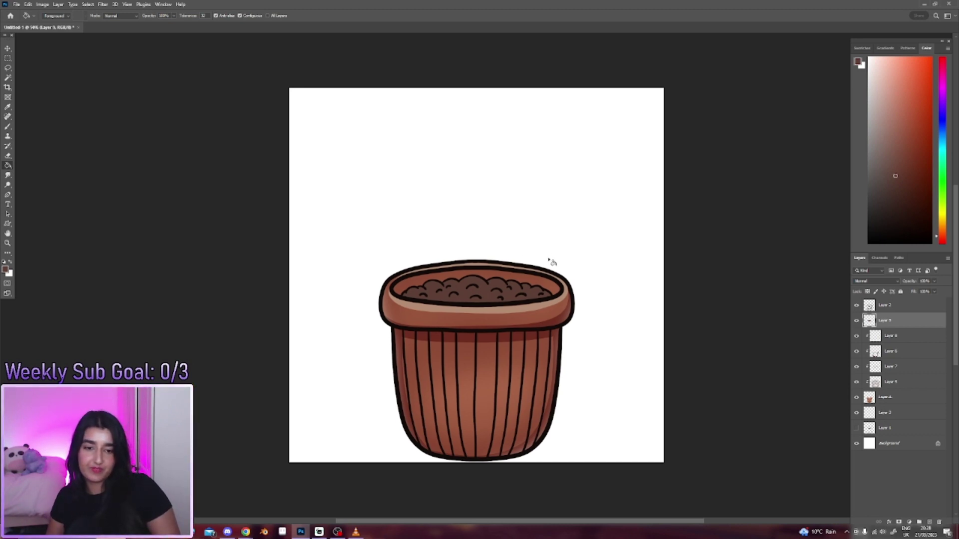
Step: Add a new empty Layer 10 and move it up the stack under Layer 2
click(928, 521)
drag(897, 334, 897, 327)
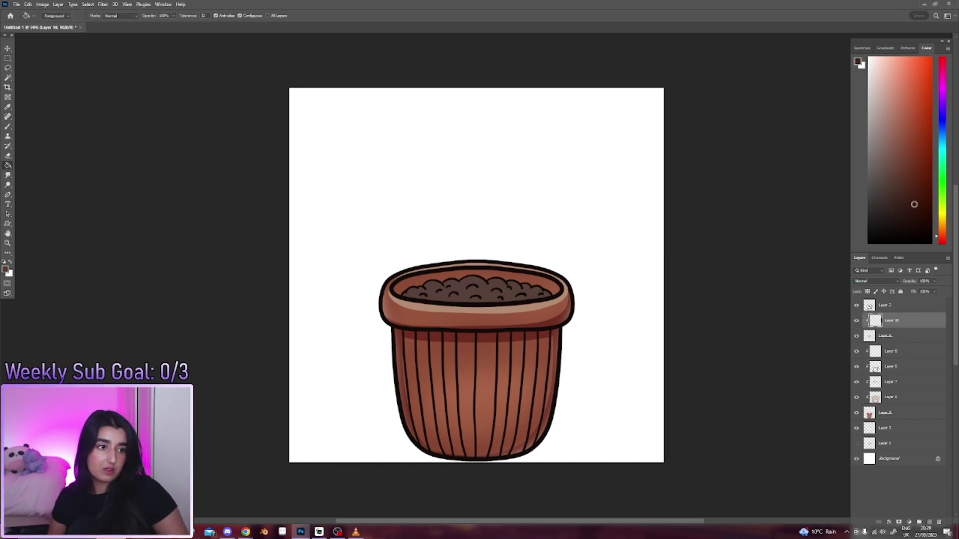
right_click(597, 261)
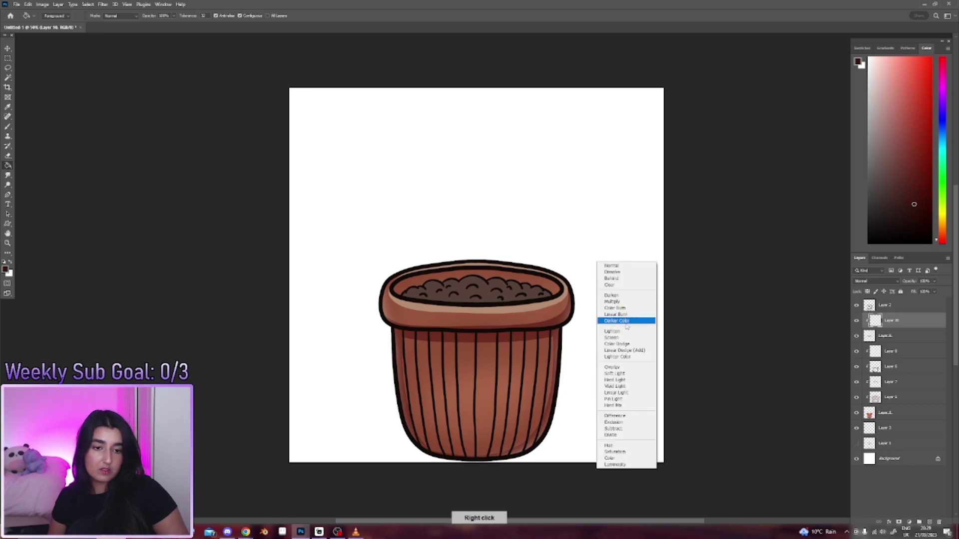
key(Escape)
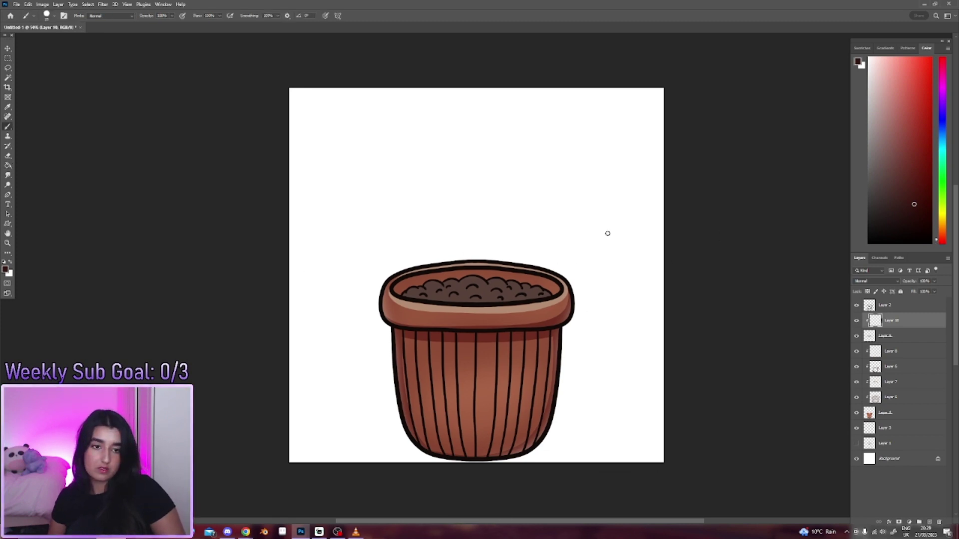
Step: Brush soft shading along the pot rim with Soft Round Pressure Opacity, then check background transparency
key(b)
right_click(615, 248)
click(715, 359)
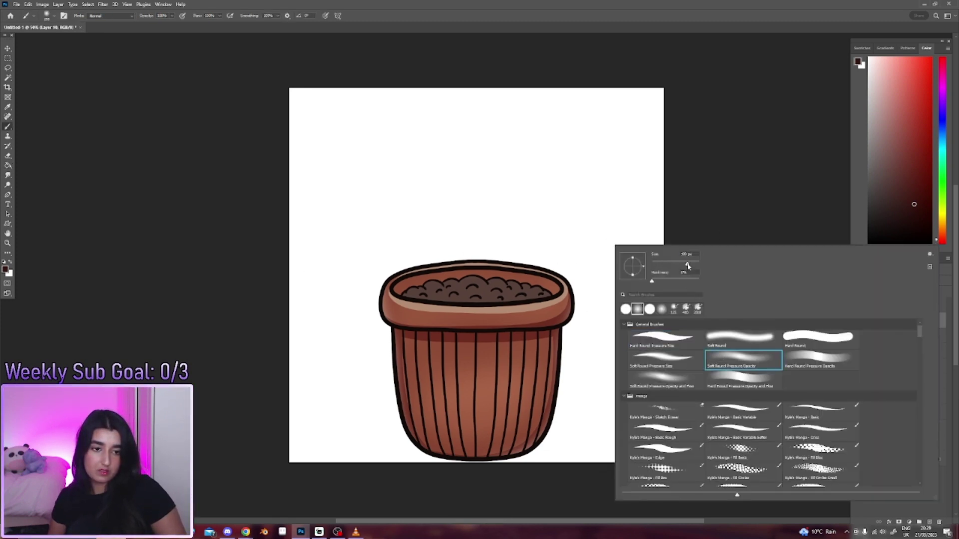
key(Return)
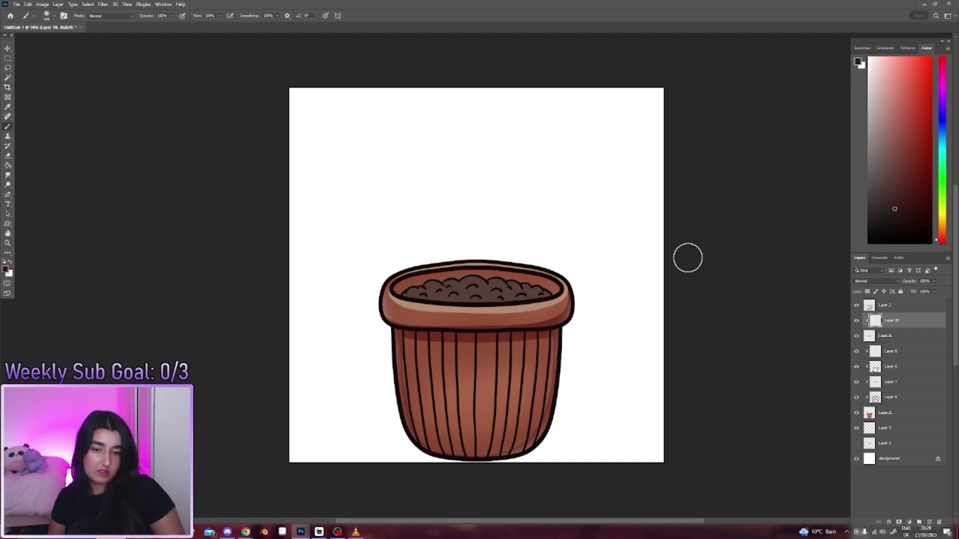
drag(402, 293, 574, 283)
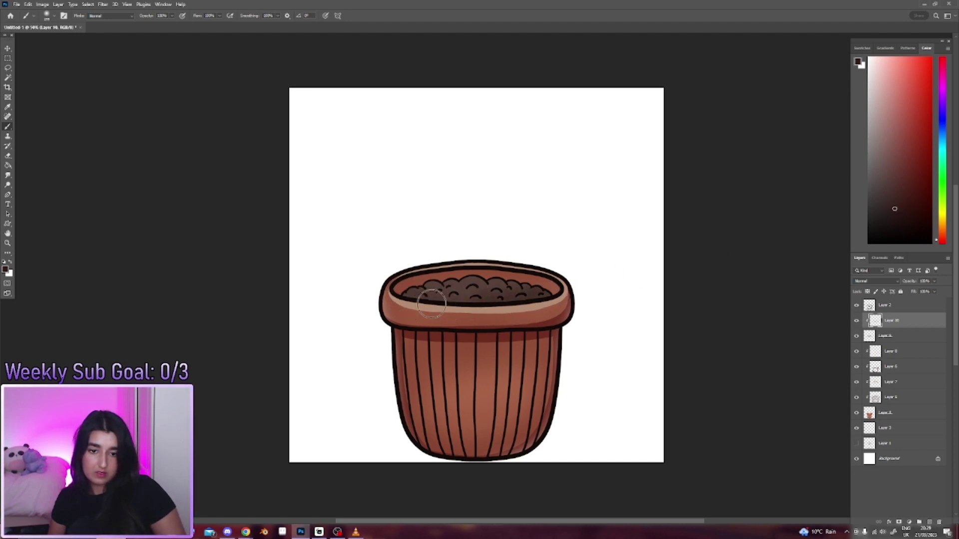
key(ctrl)
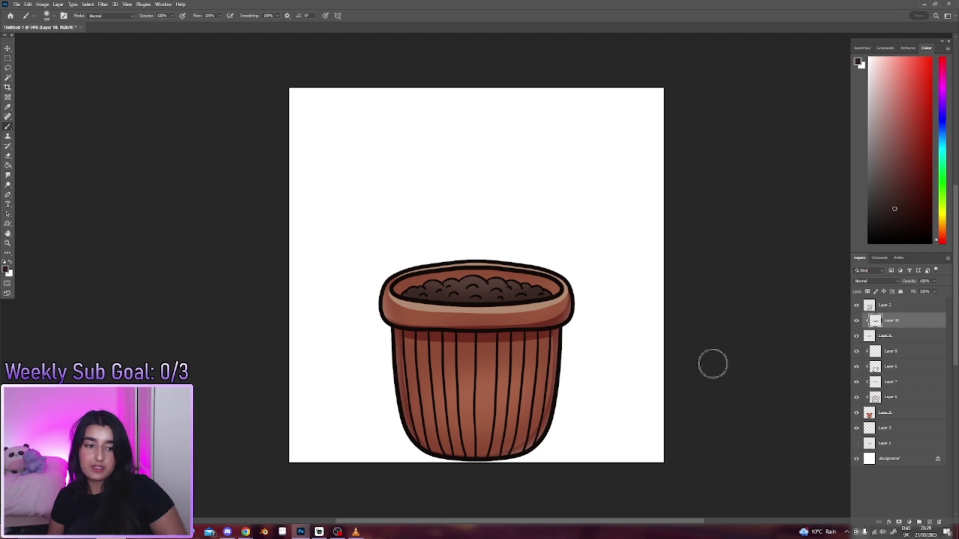
click(857, 459)
click(857, 459)
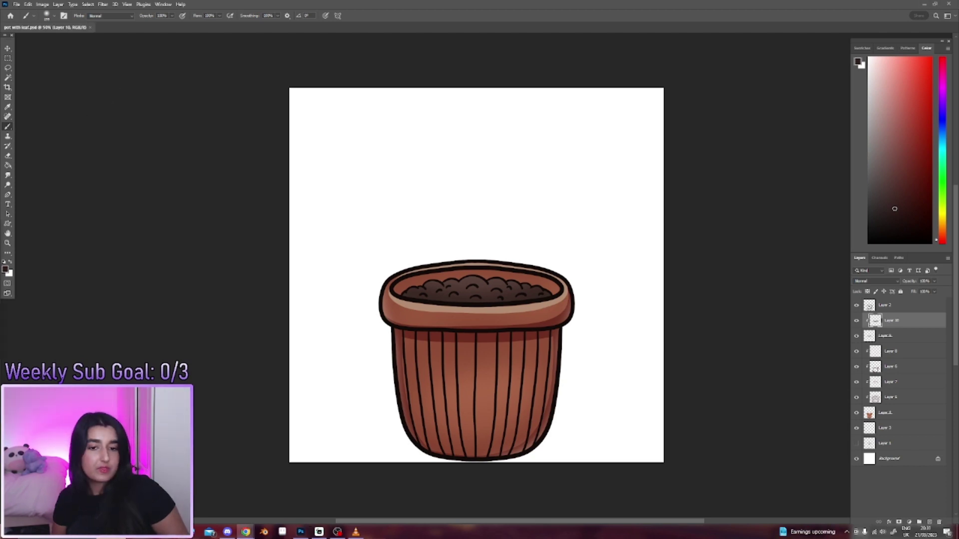
Step: Add a new Layer 11 and move it to the top of the layer stack
click(895, 485)
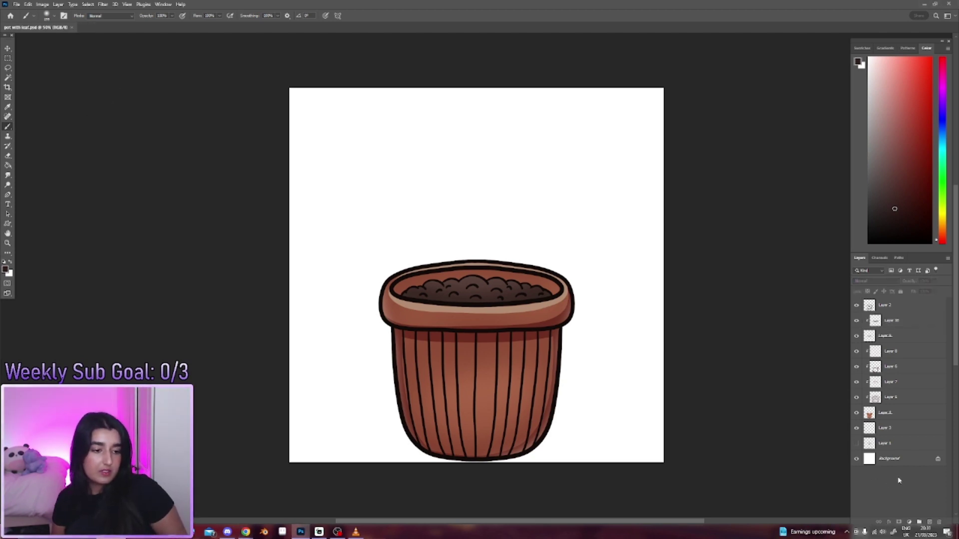
click(930, 522)
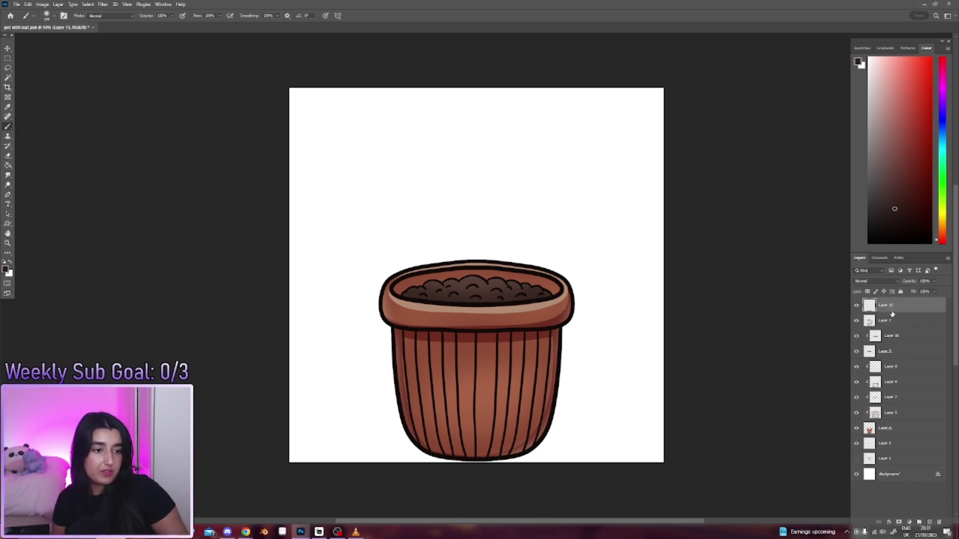
drag(886, 321, 893, 305)
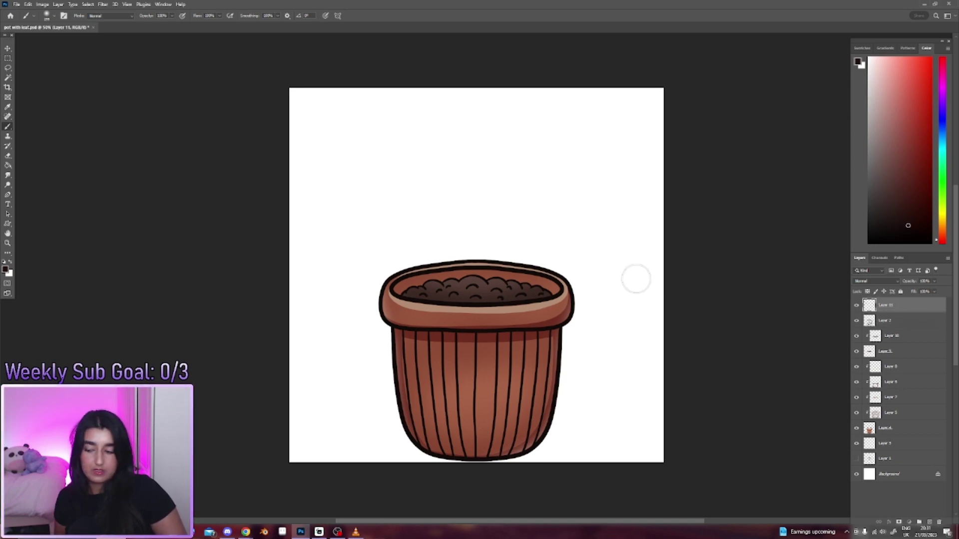
Step: Set a near-black colour and 41 px brush, then draw and undo a trial stroke
alt+click(569, 280)
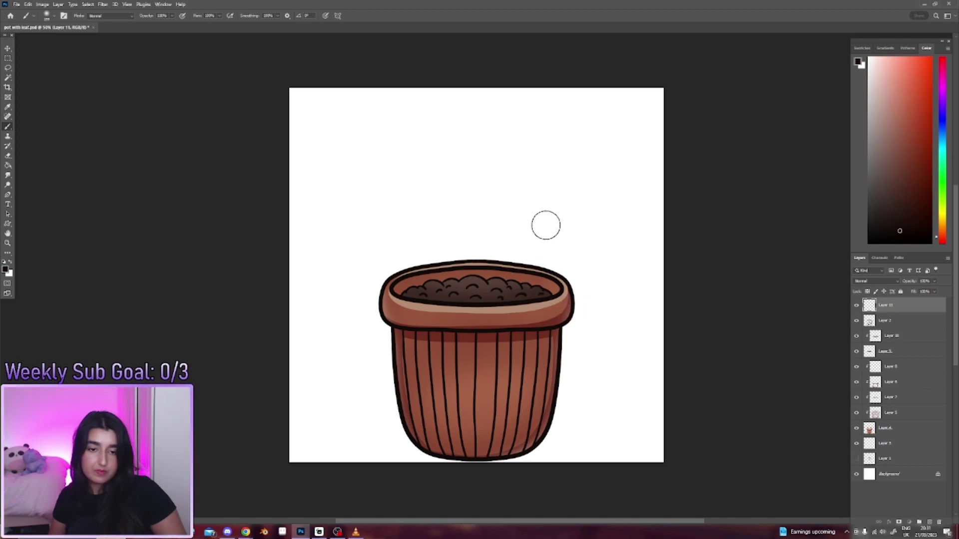
right_click(589, 266)
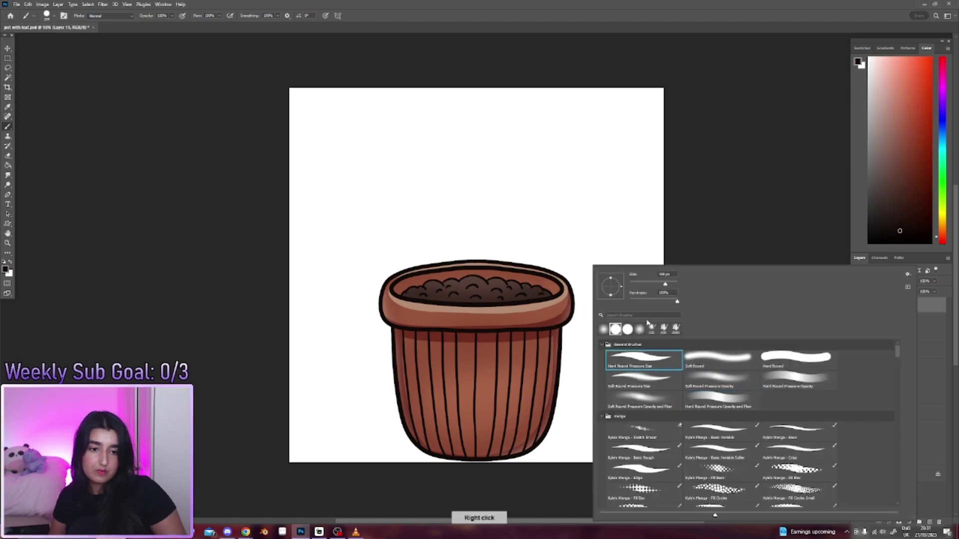
drag(639, 285, 640, 285)
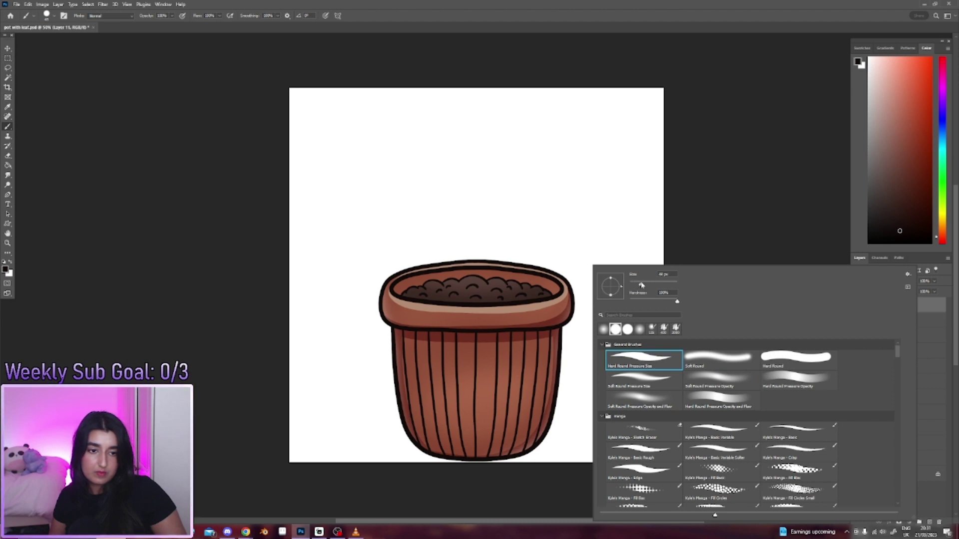
key(Return)
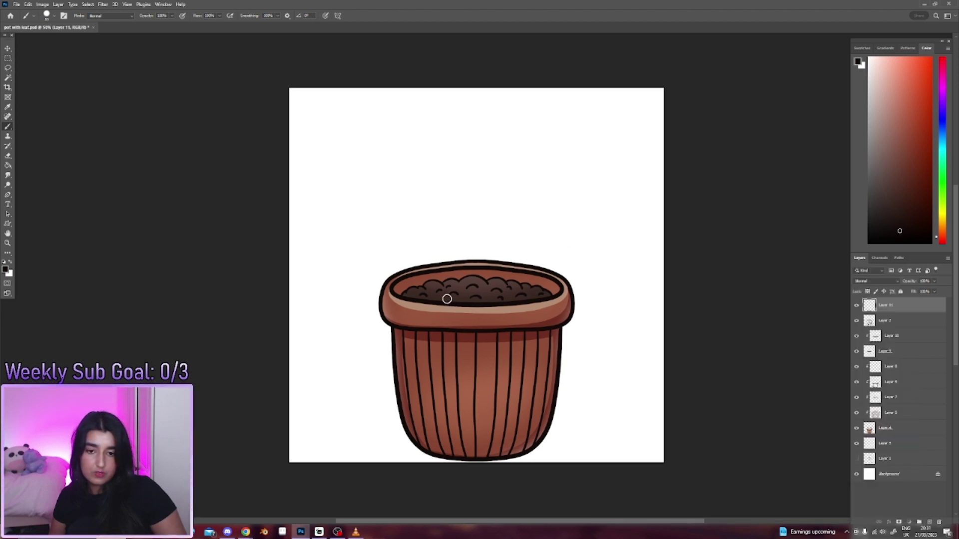
mouse_move(440, 299)
mouse_down()
mouse_move(434, 279)
mouse_move(518, 286)
mouse_up()
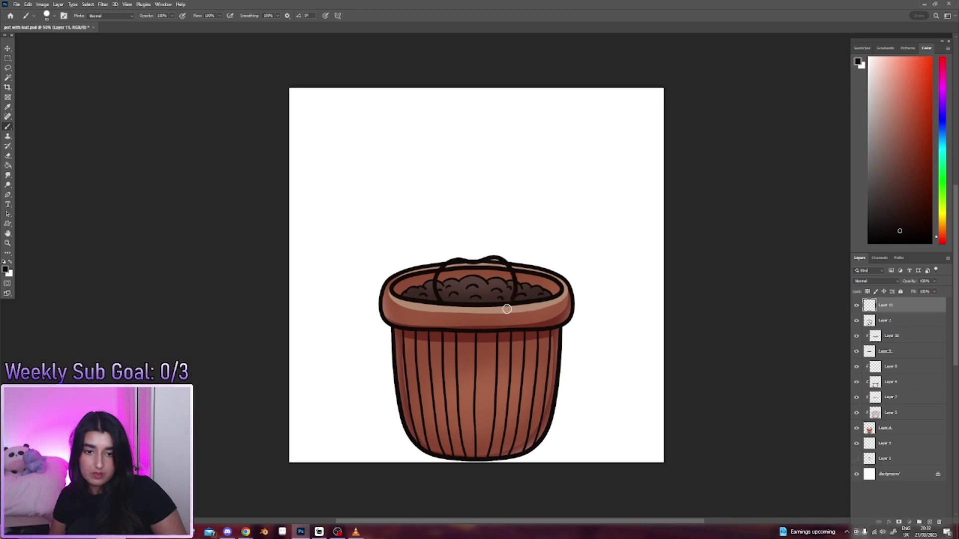
key(ctrl+z)
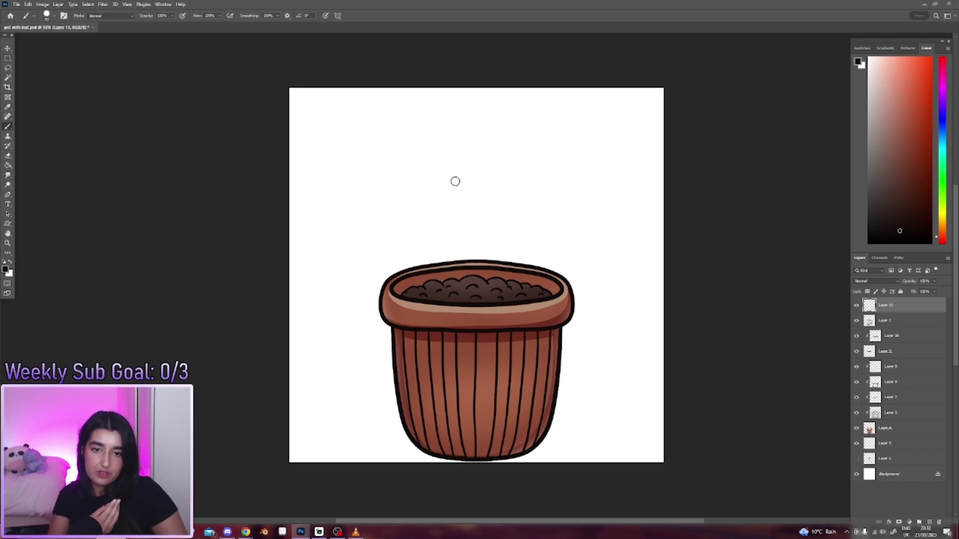
Step: Sketch trial cactus pad outlines above the pot and undo each of them
key(e)
drag(430, 207, 445, 215)
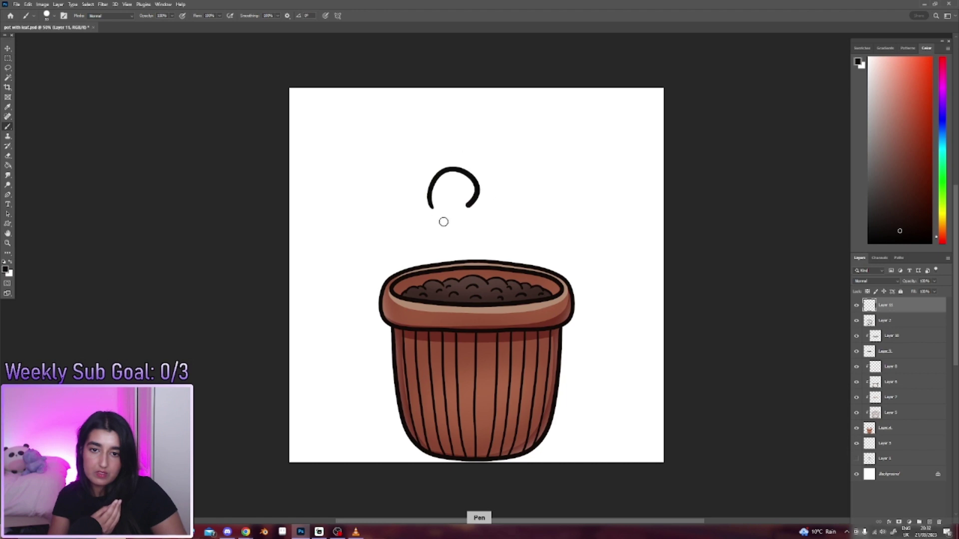
key(ctrl+z)
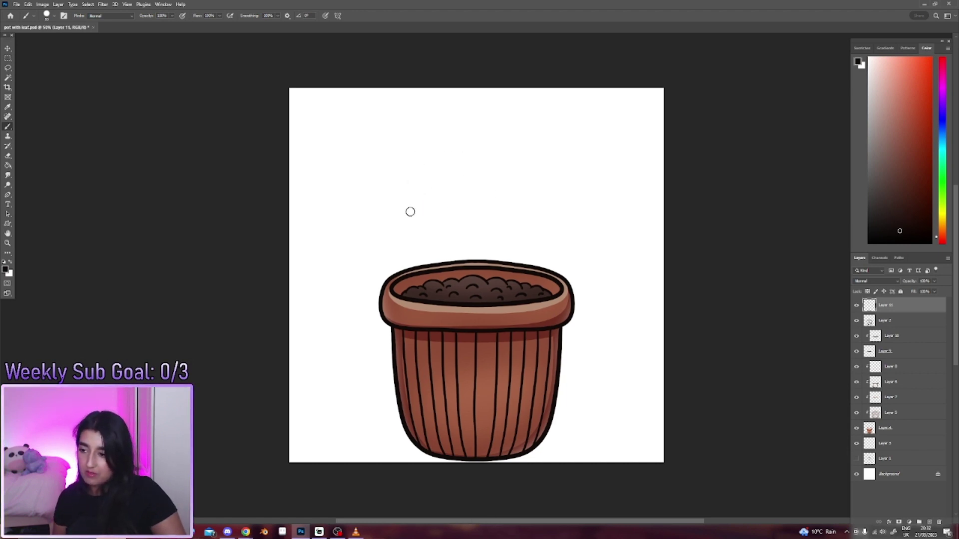
mouse_move(404, 166)
mouse_down()
mouse_move(418, 205)
mouse_move(419, 182)
mouse_move(453, 172)
mouse_up()
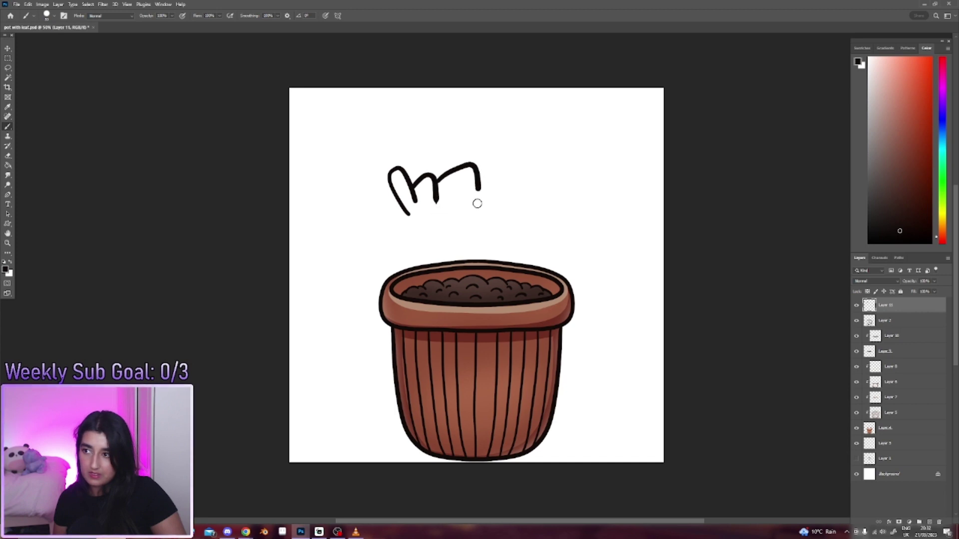
key(ctrl+z)
key(ctrl+z)
key(ctrl+z)
Step: Preview the Wide Open Eats and Etsy bunny succulent photos, then minimise the browser
key(alt+Tab)
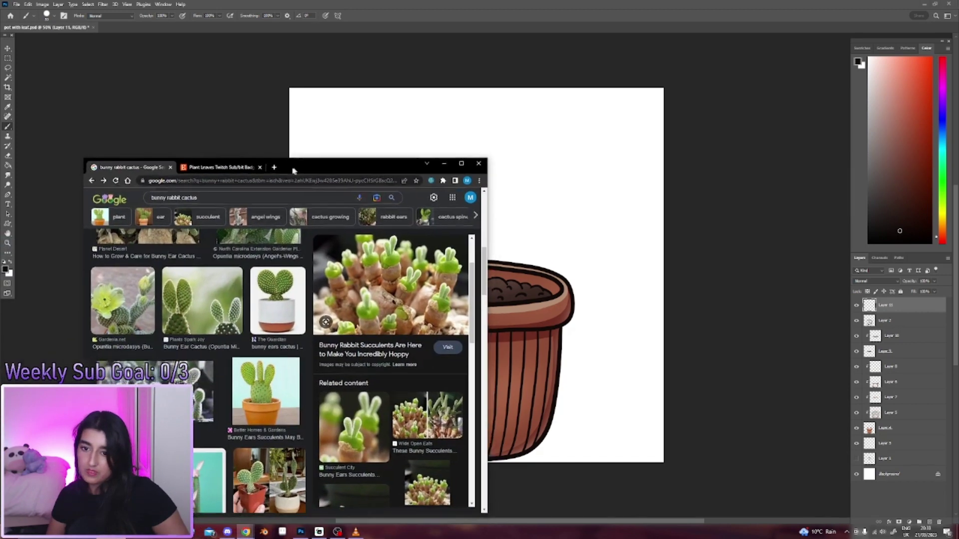
mouse_move(293, 171)
mouse_down()
mouse_move(428, 129)
mouse_move(426, 116)
mouse_up()
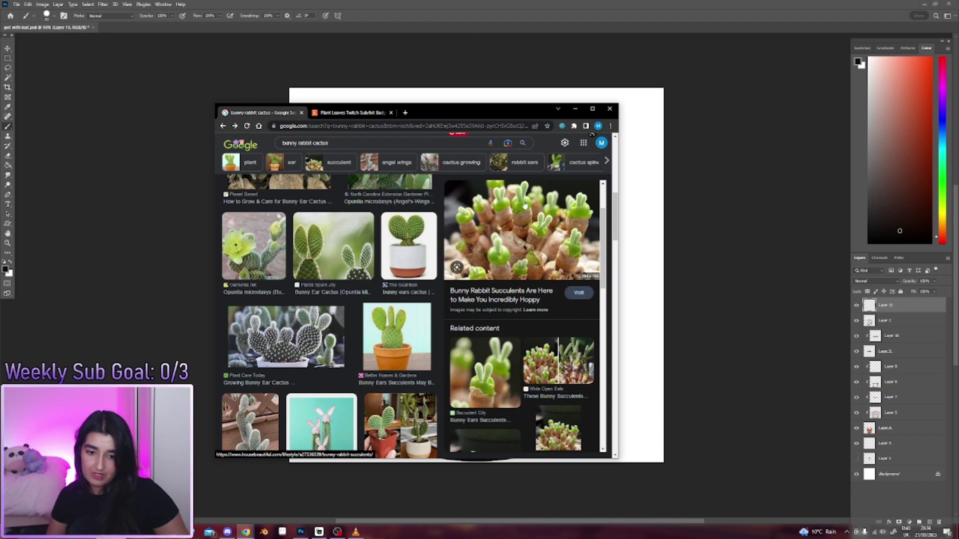
click(555, 366)
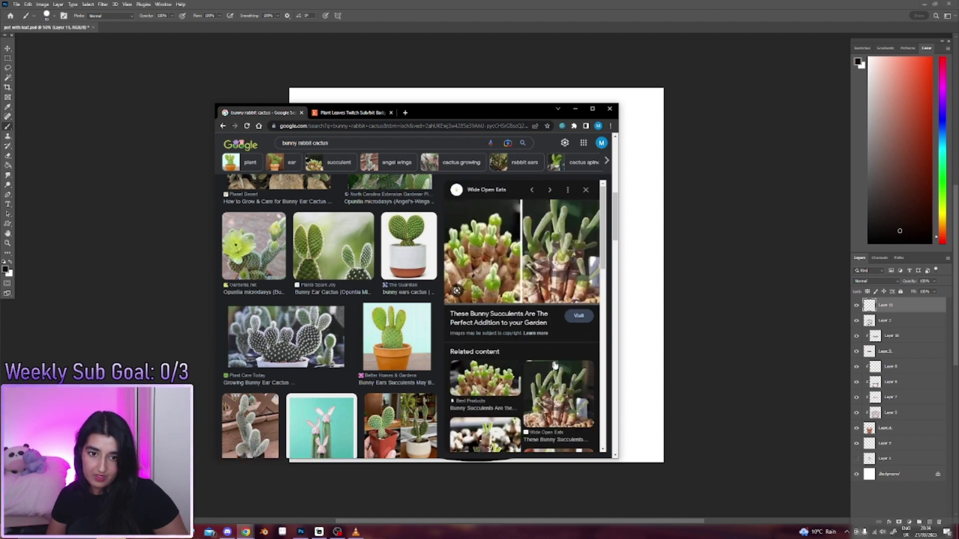
scroll(555, 366, down, 1)
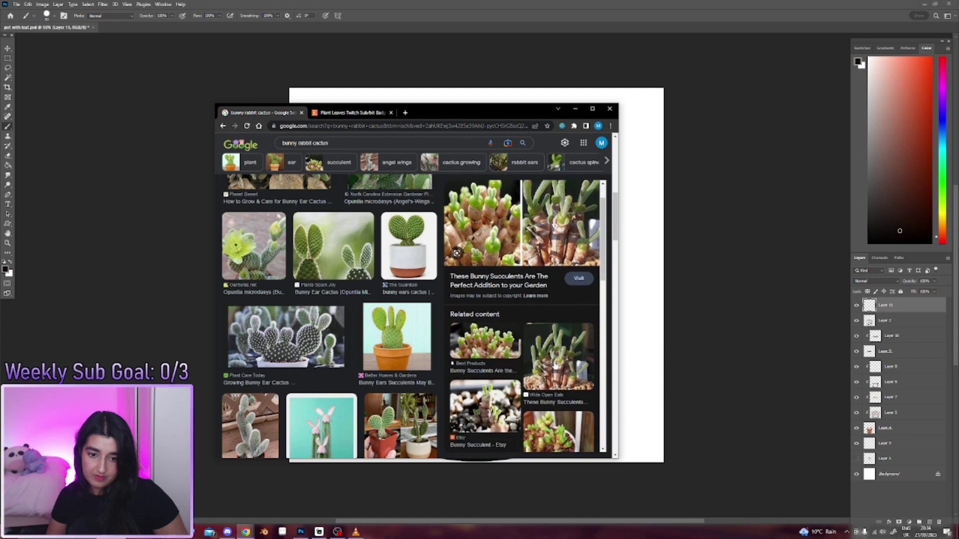
scroll(554, 364, down, 1)
scroll(553, 363, down, 1)
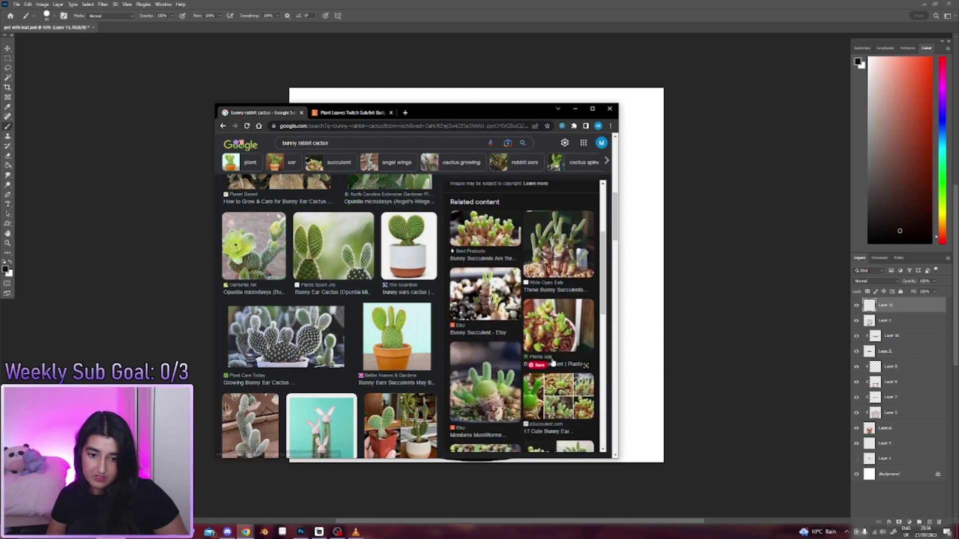
click(486, 382)
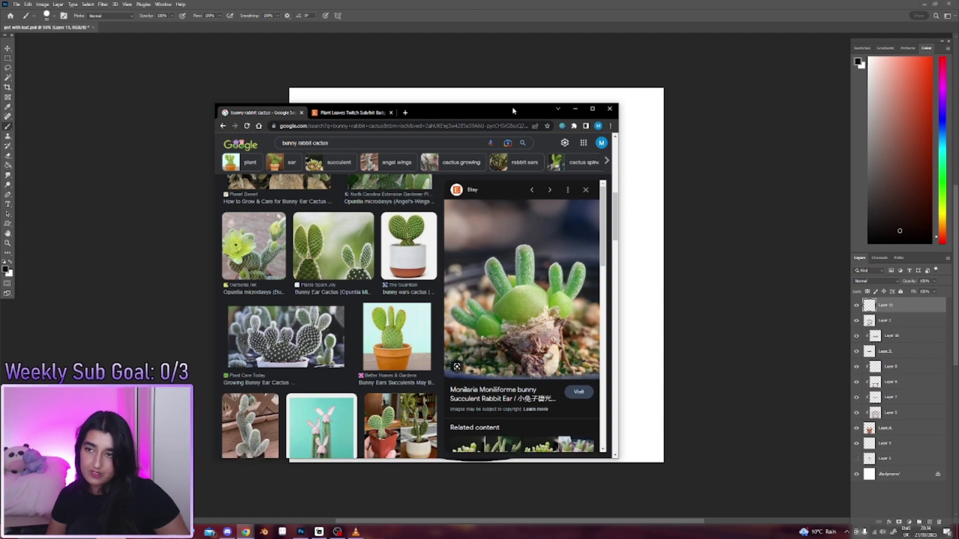
drag(510, 111, 143, 218)
click(207, 215)
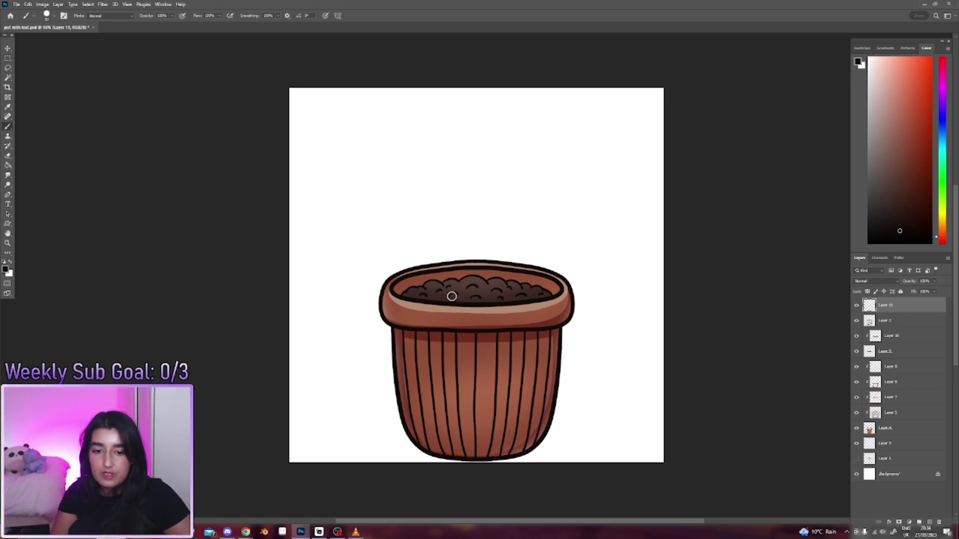
Step: Draw the first closed cactus pad outline rising from the soil, undoing stray strokes
drag(448, 283, 493, 292)
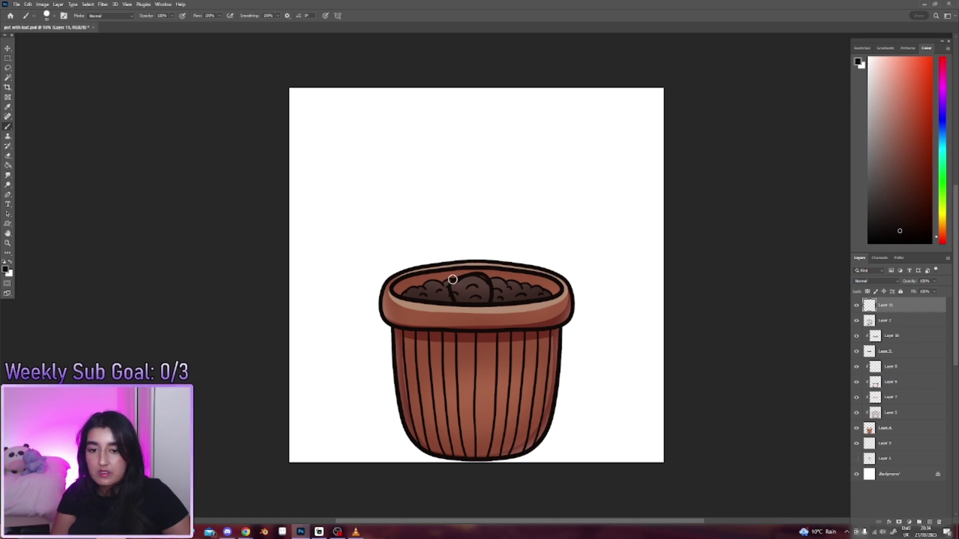
mouse_move(452, 281)
mouse_down()
mouse_move(447, 264)
mouse_move(485, 253)
mouse_up()
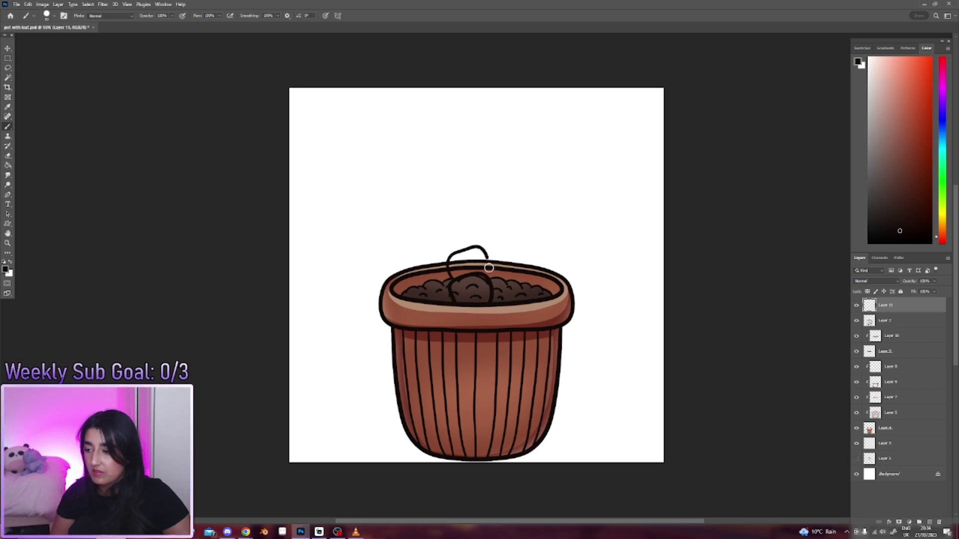
key(ctrl+z)
key(ctrl+z)
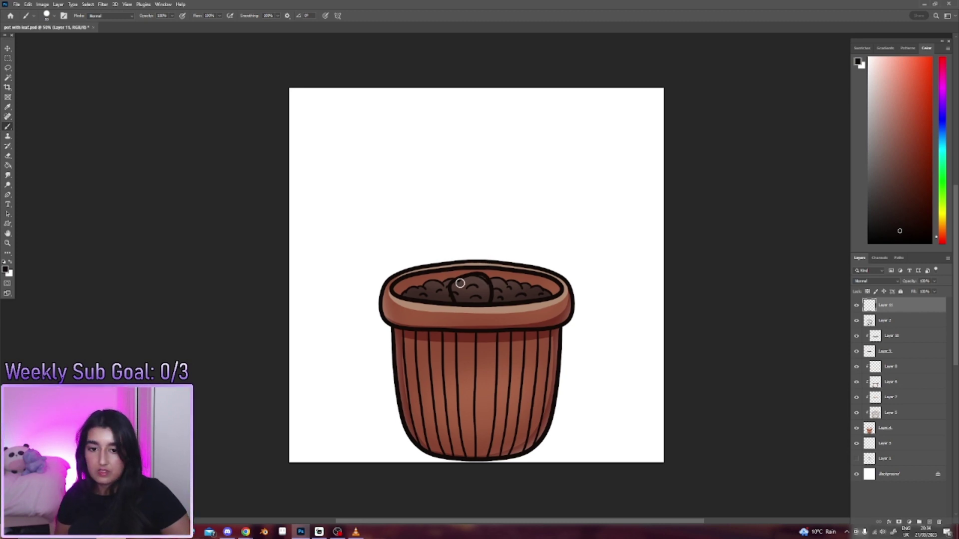
mouse_move(446, 265)
mouse_down()
mouse_move(467, 248)
mouse_move(485, 266)
mouse_up()
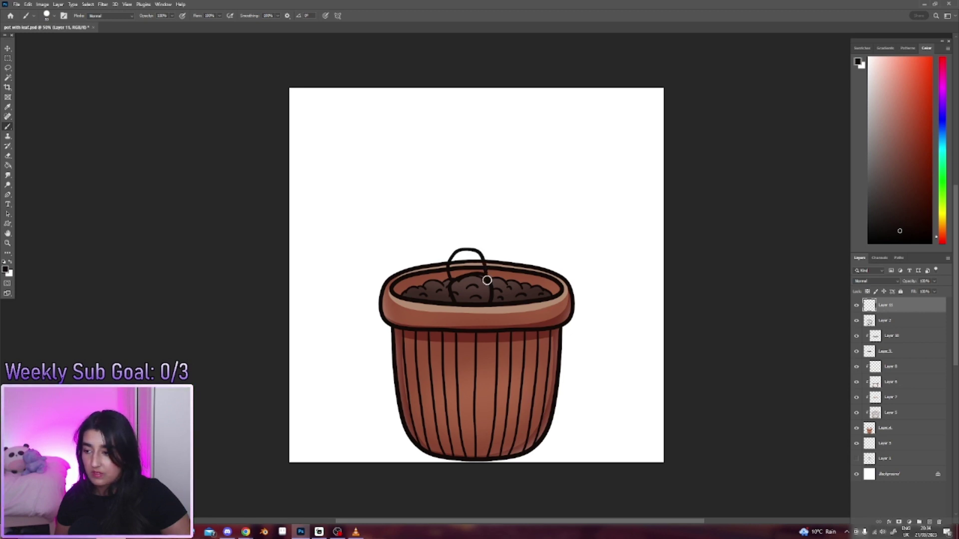
drag(485, 261, 506, 266)
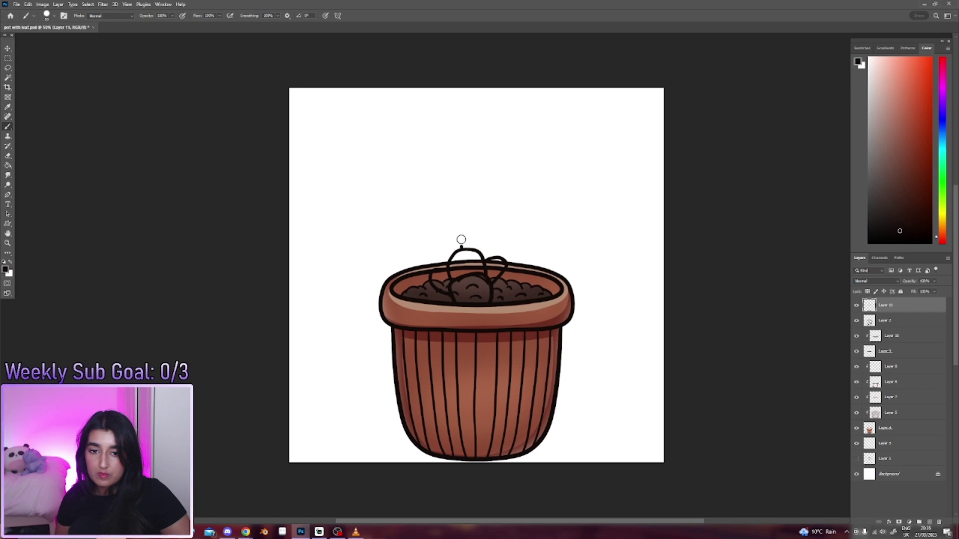
drag(464, 219, 477, 255)
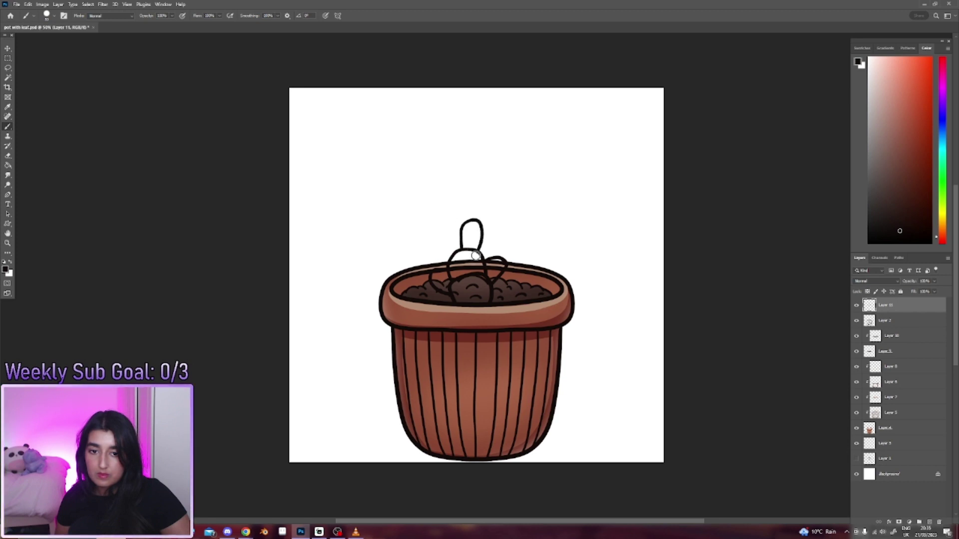
Step: Add left and right pad loops, then move the whole cactus sketch higher with Free Transform
drag(435, 249, 449, 257)
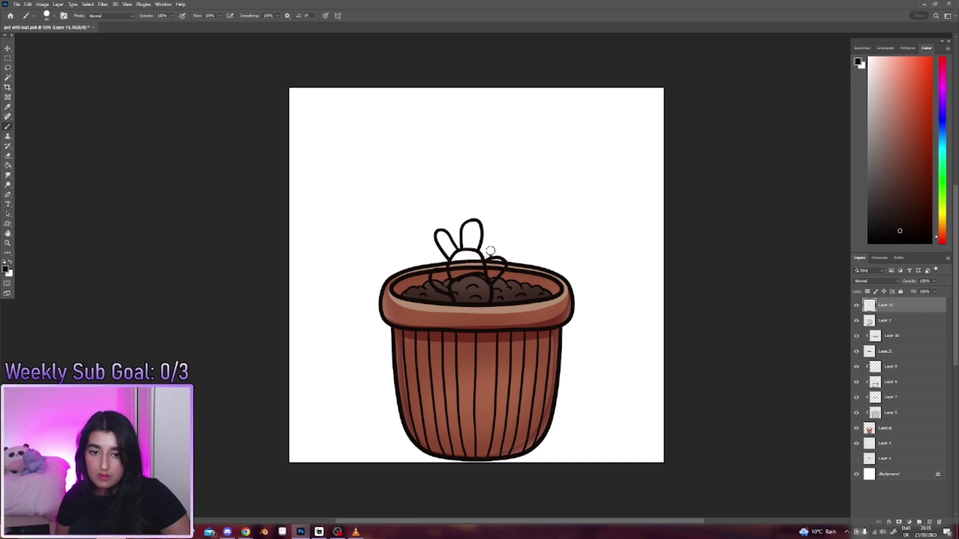
mouse_move(494, 235)
mouse_down()
mouse_move(499, 255)
mouse_move(524, 245)
mouse_move(501, 265)
mouse_up()
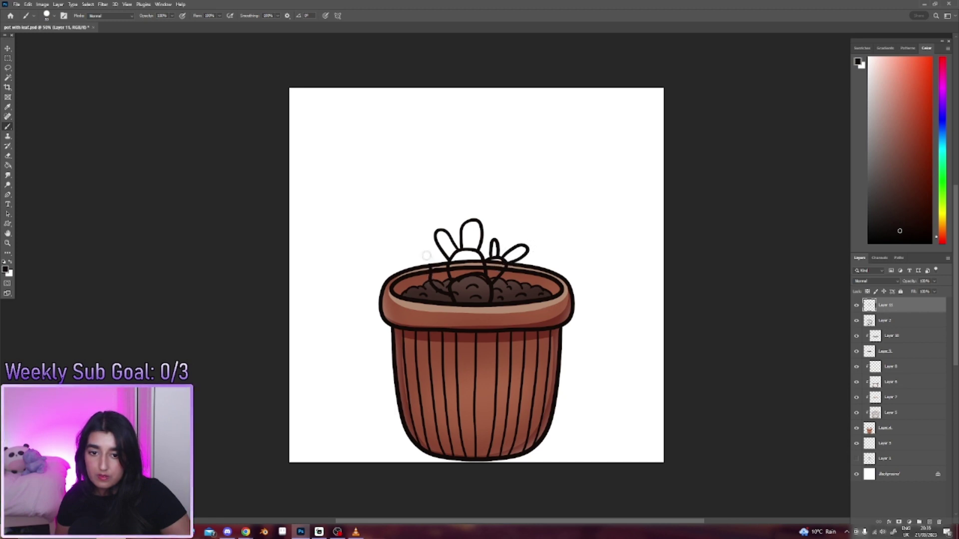
drag(431, 255, 440, 267)
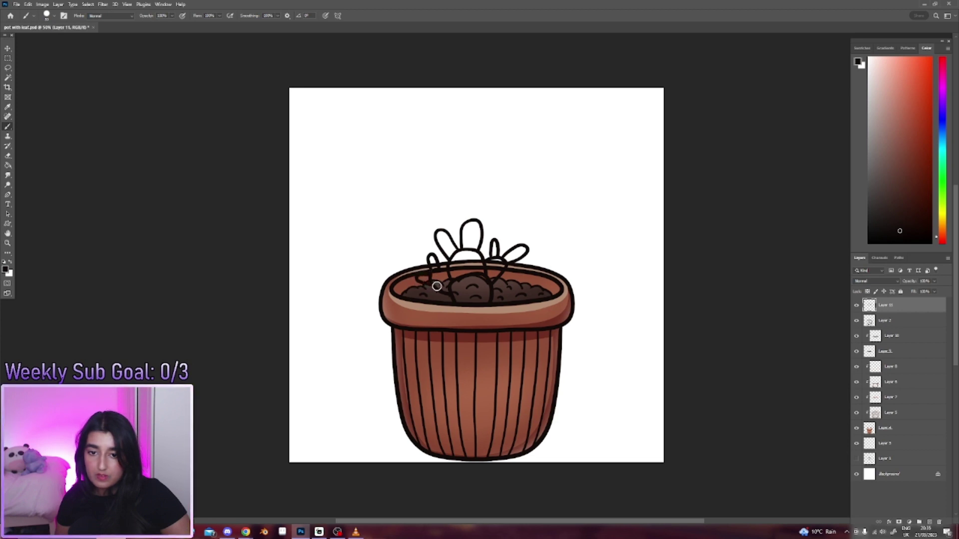
key(ctrl+t)
drag(472, 267, 472, 222)
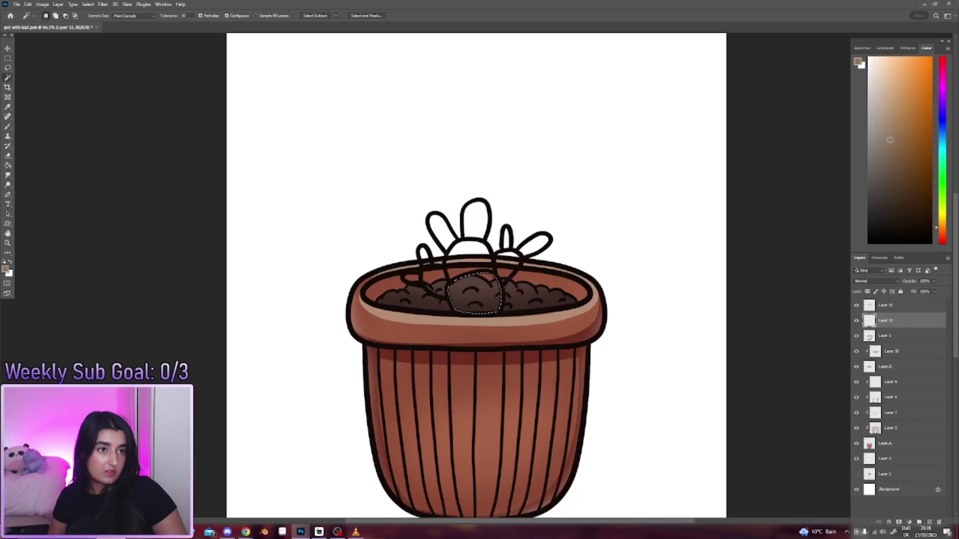
Step: Fill the stone at the cactus base with tan
click(7, 167)
click(484, 289)
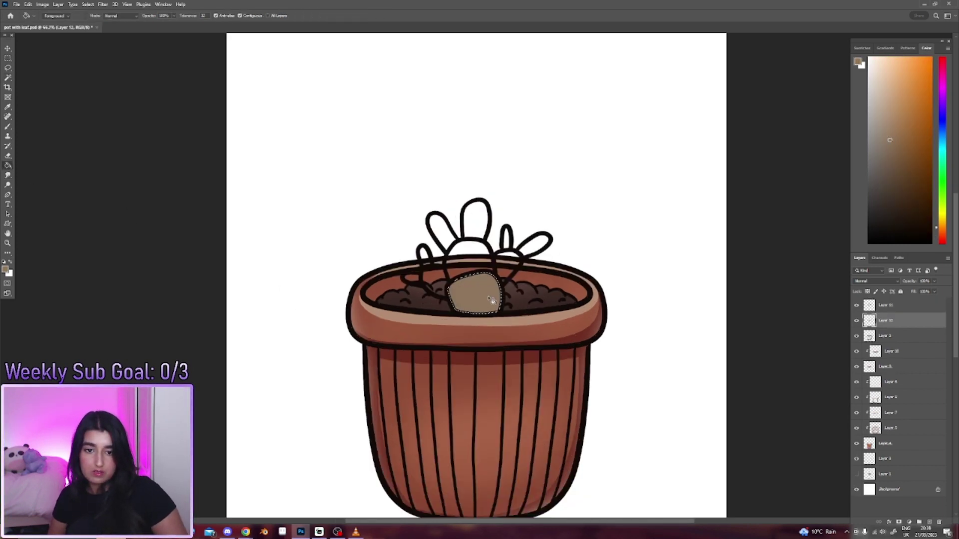
key(ctrl+d)
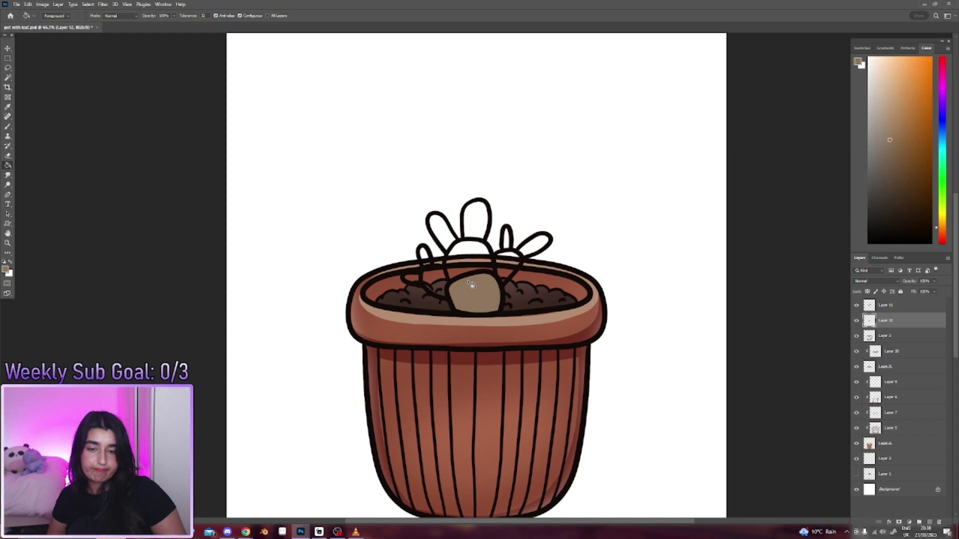
Step: Magic-wand select all the cactus pad interiors on the outline layer
click(8, 78)
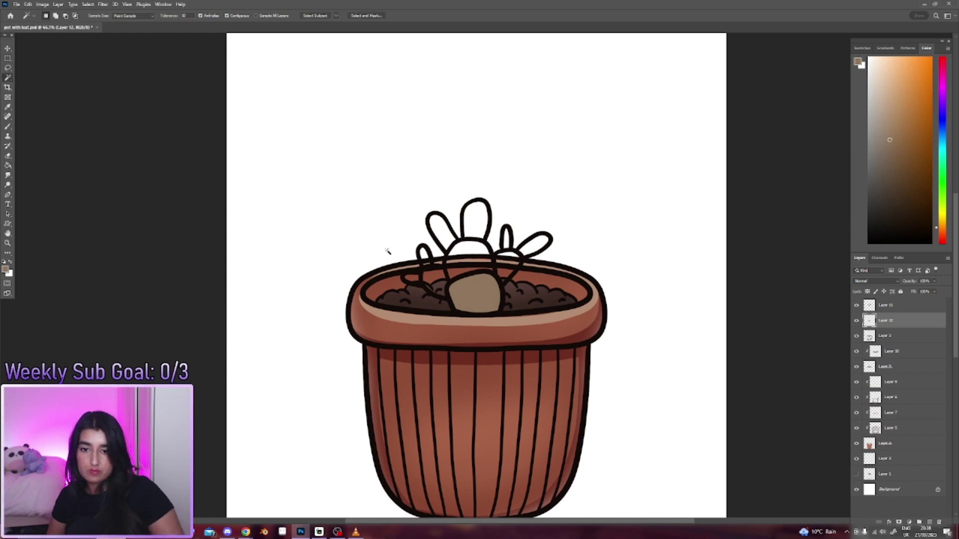
click(467, 270)
key(ctrl+d)
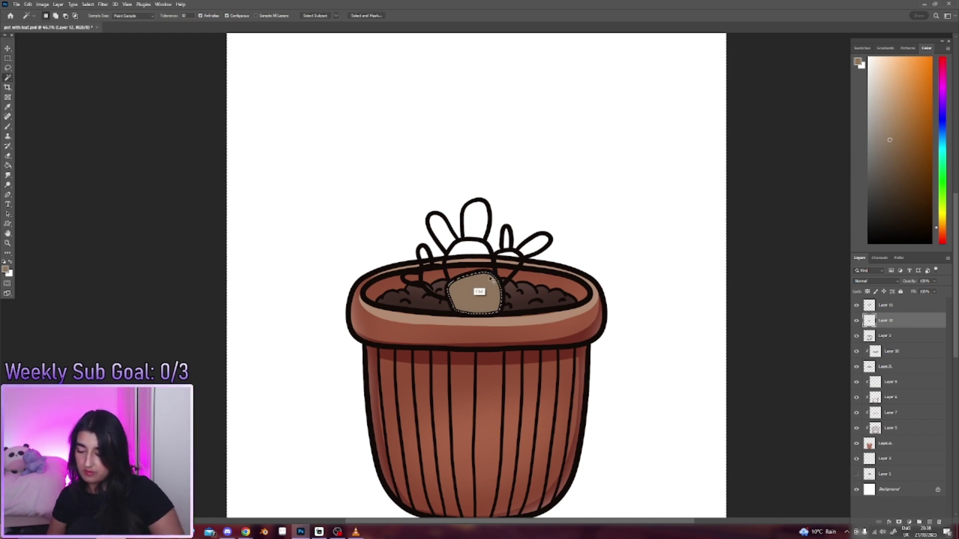
key(alt+bracketright)
click(468, 270)
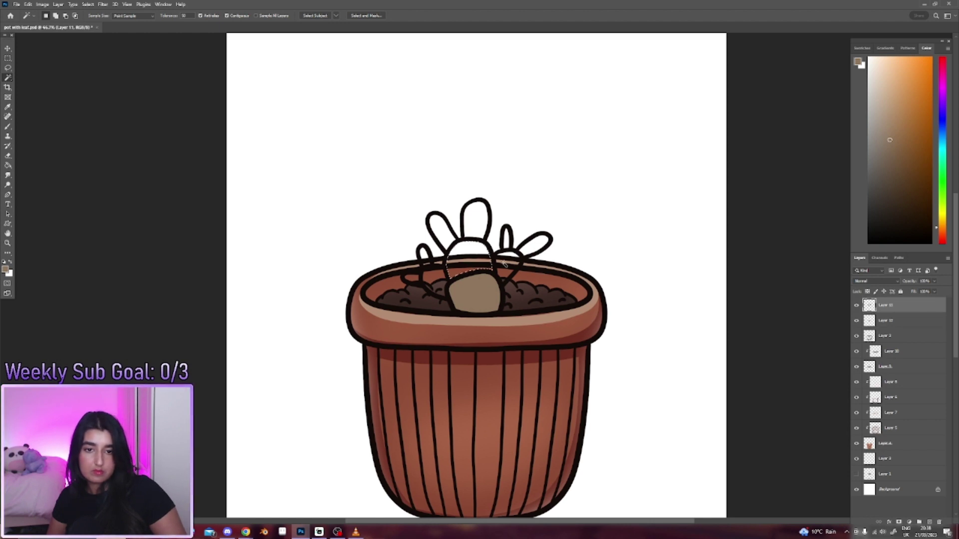
shift+click(418, 282)
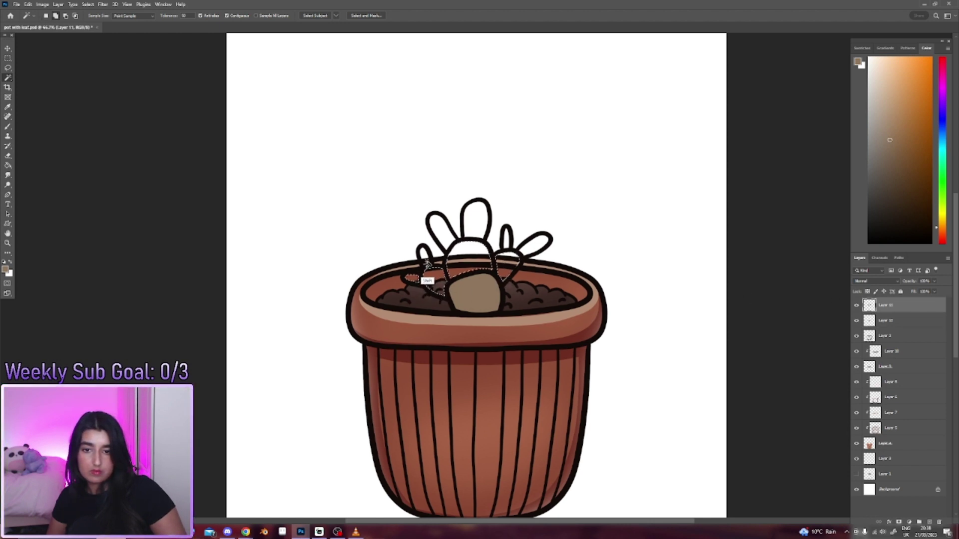
shift+click(427, 263)
shift+click(506, 247)
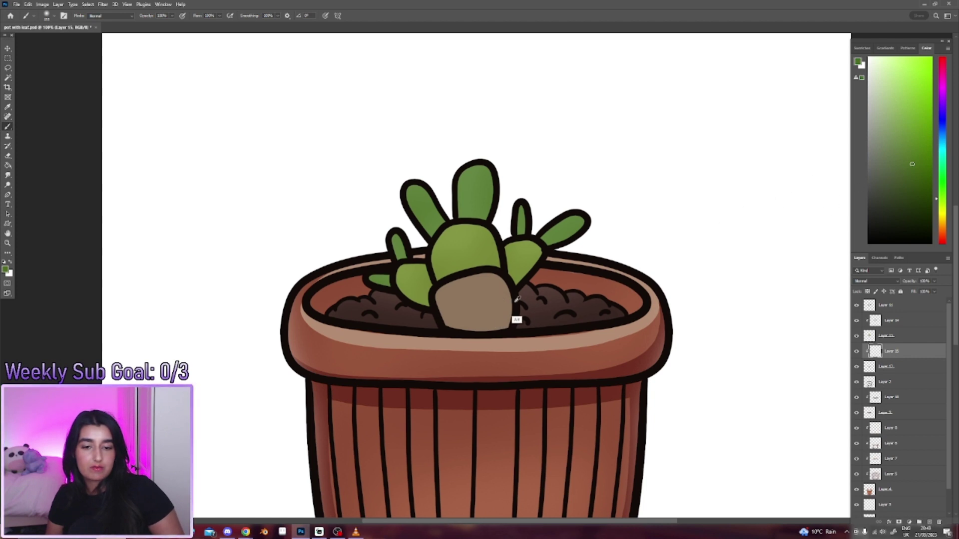
Step: Paint darker brown shading on the tan stone's lower part on a new layer
alt+click(512, 302)
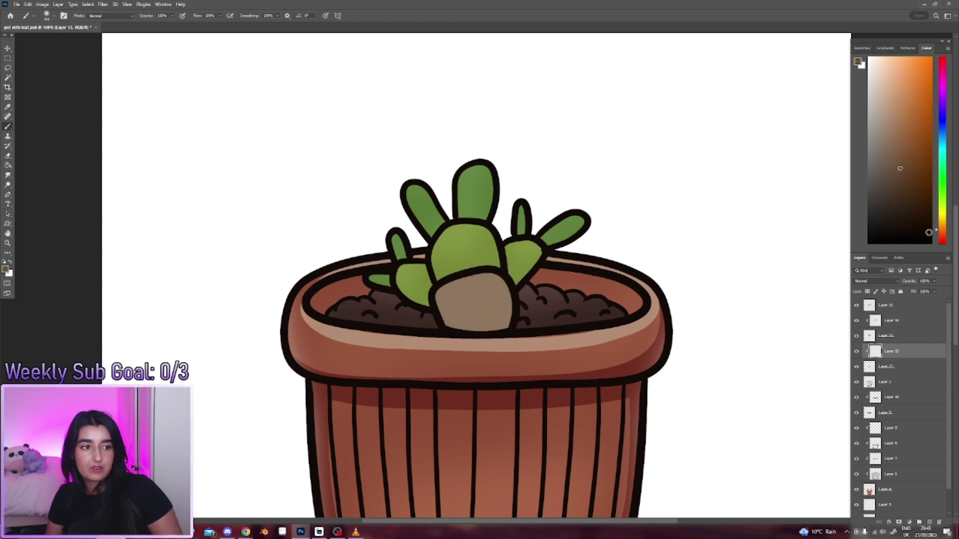
drag(432, 302, 504, 329)
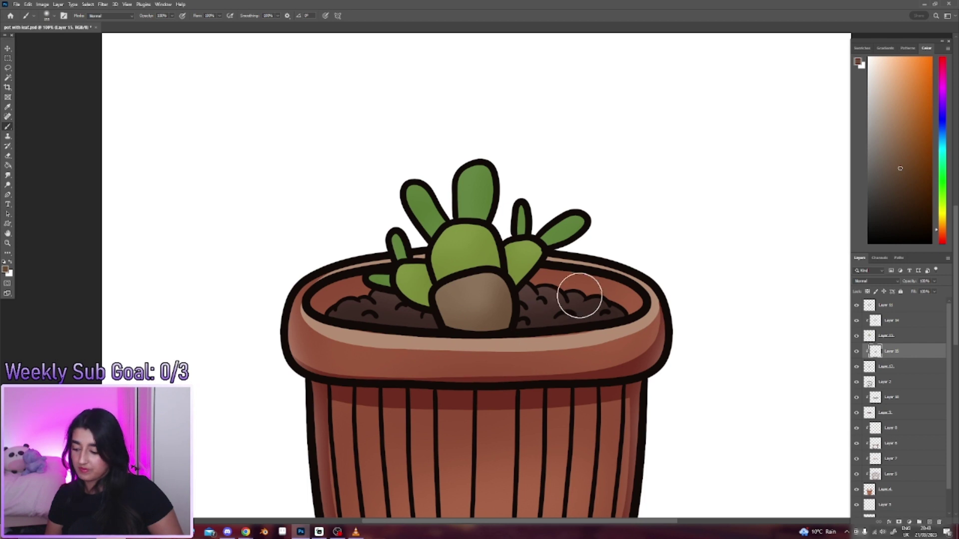
click(928, 523)
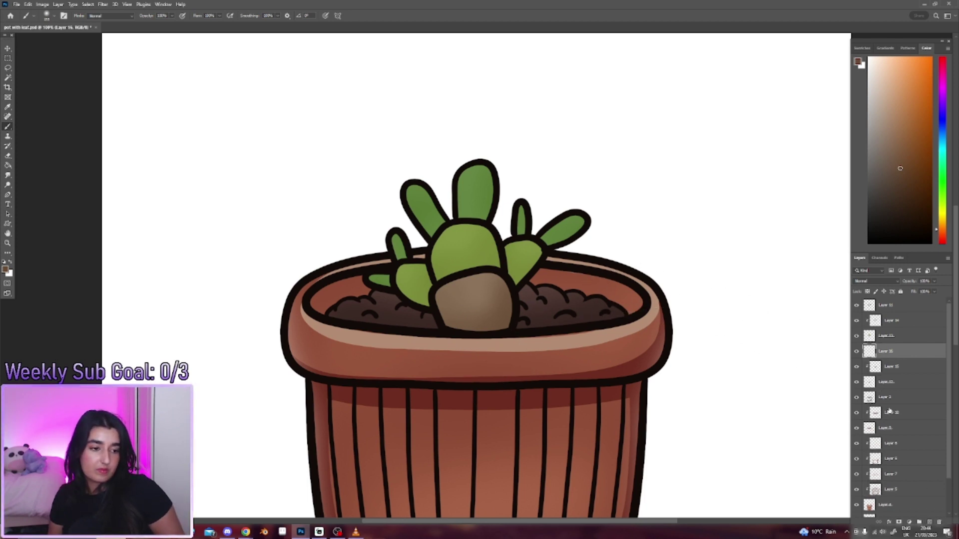
right_click(596, 261)
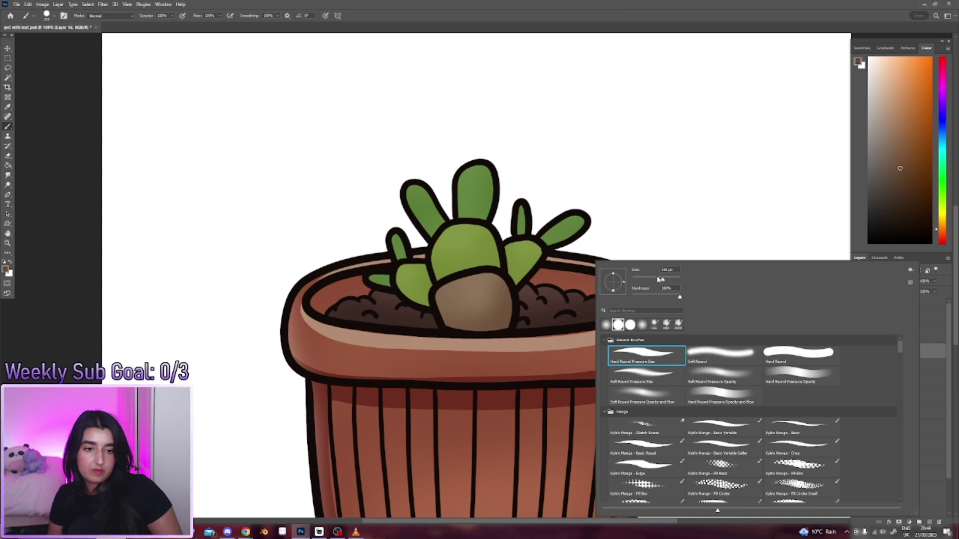
key(Return)
mouse_move(509, 293)
mouse_down()
mouse_move(475, 332)
mouse_move(440, 300)
mouse_move(470, 325)
mouse_up()
key([)
key([)
key([)
drag(507, 364, 507, 343)
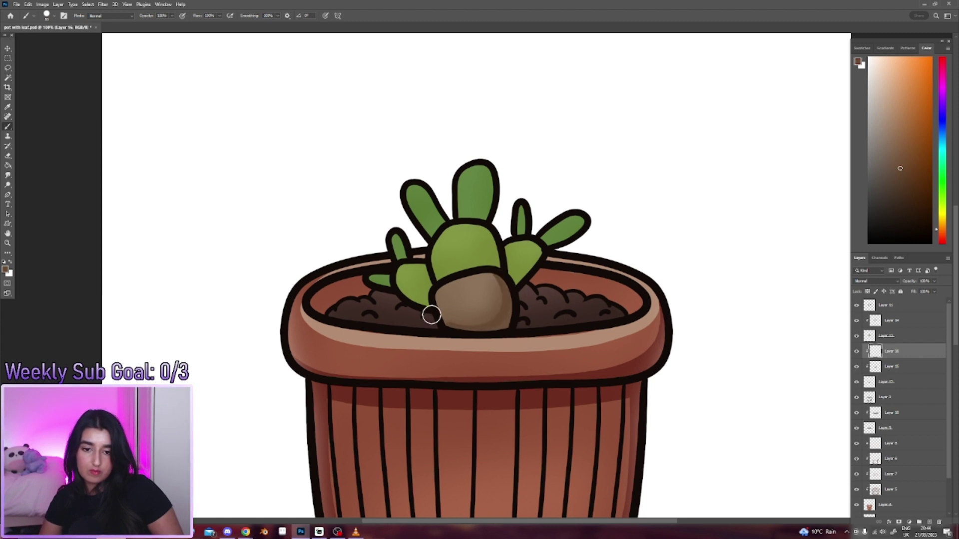
Step: Add a clipped layer with olive green for pad shading and compare by toggling the plant layer
key(ctrl+shift+alt+n)
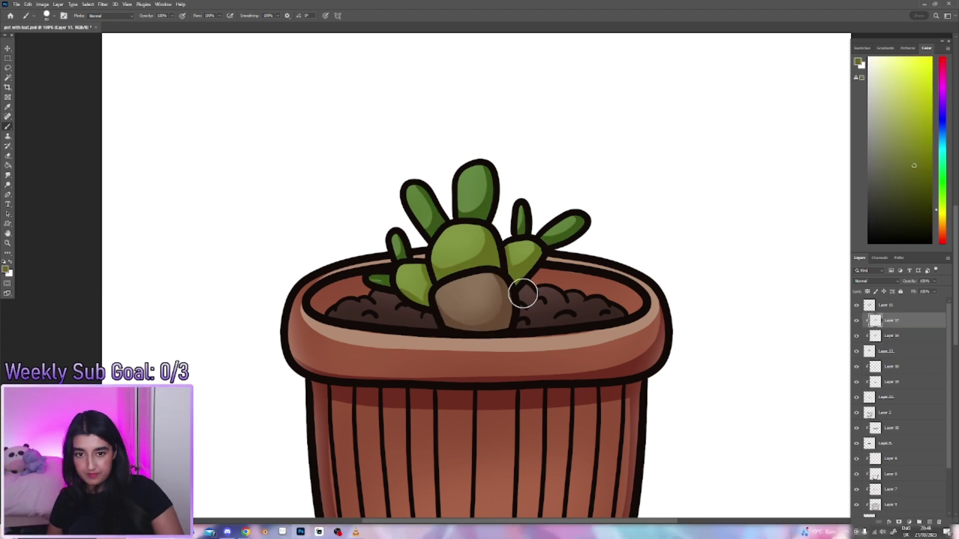
alt+click(397, 278)
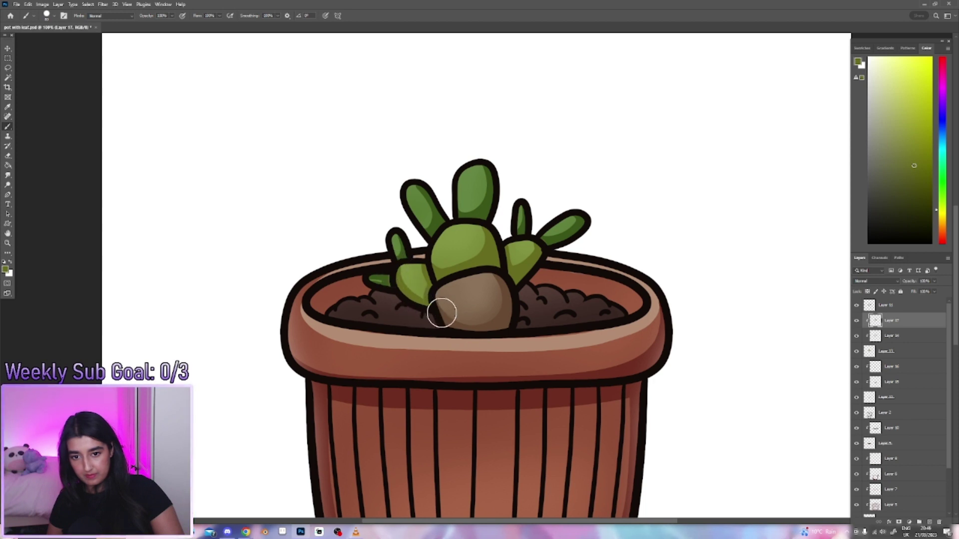
key(ctrl+minus)
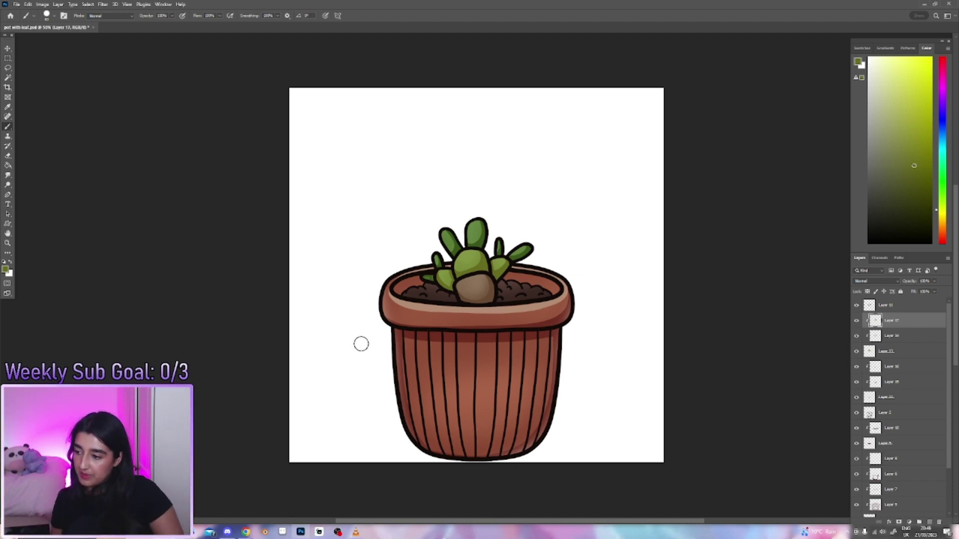
click(872, 308)
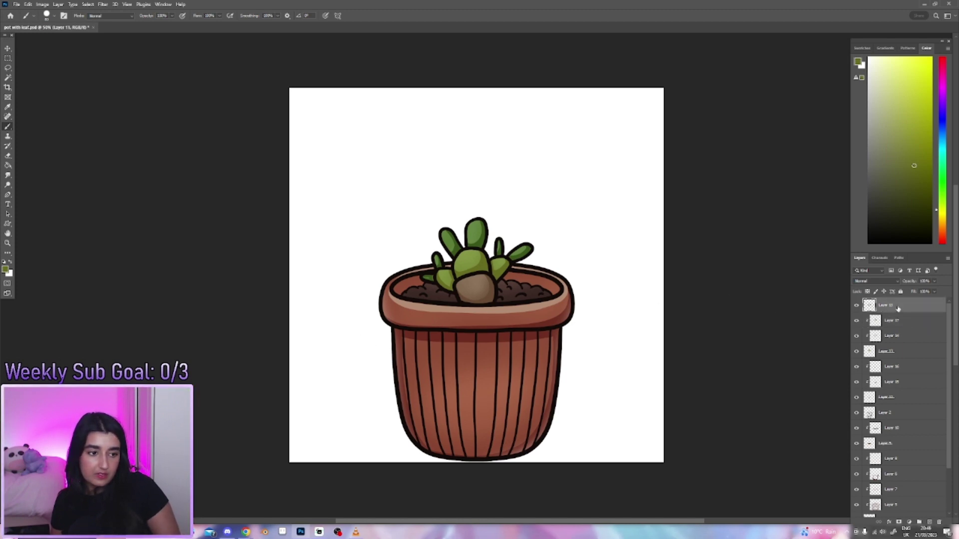
click(857, 306)
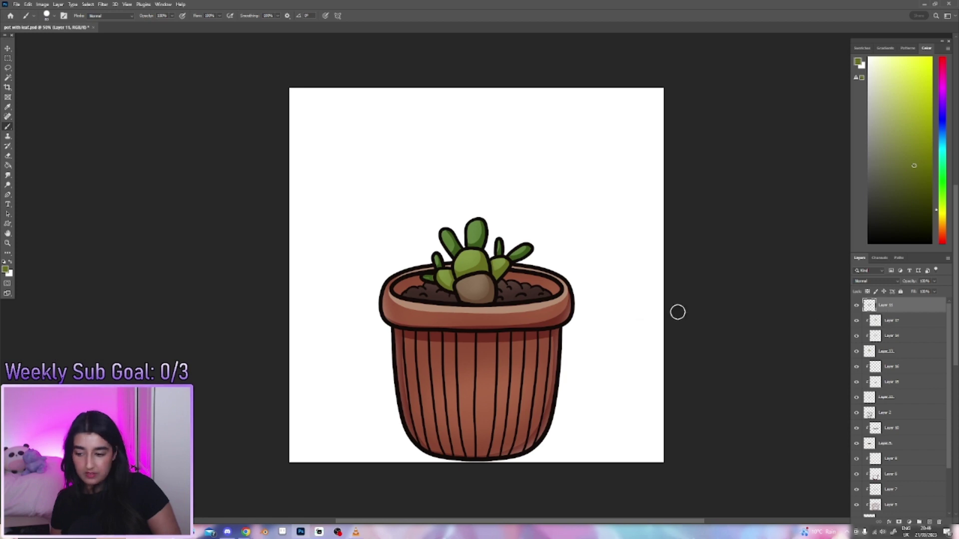
scroll(489, 300, up, 2)
Step: Shrink the brush to about 36 px, then try and undo a pale highlight on the central pad
scroll(489, 300, up, 3)
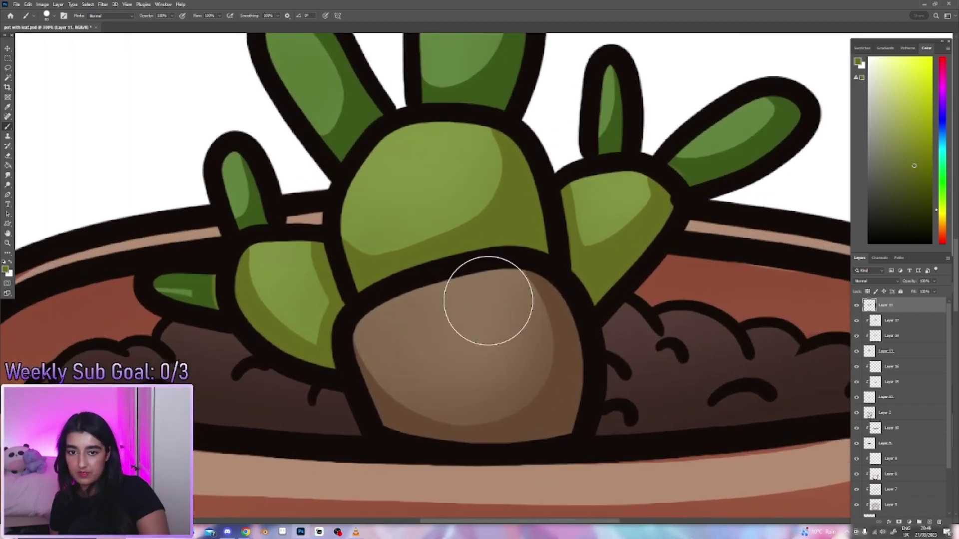
right_click(448, 237)
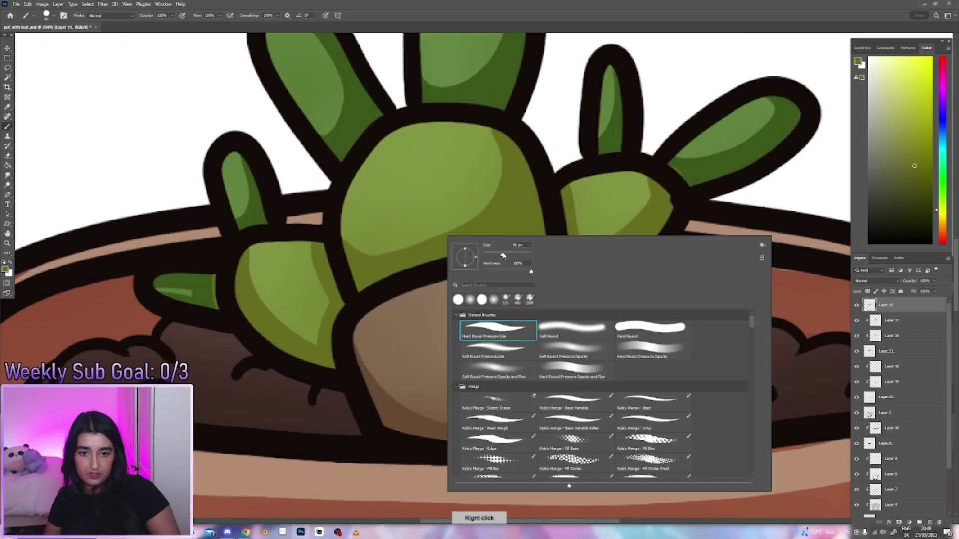
drag(504, 255, 492, 255)
key(Return)
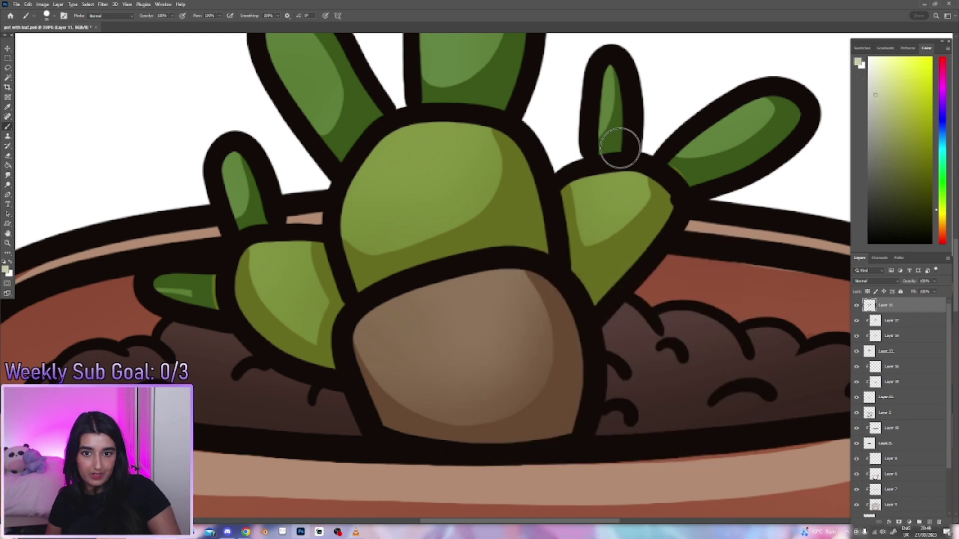
drag(422, 174, 411, 194)
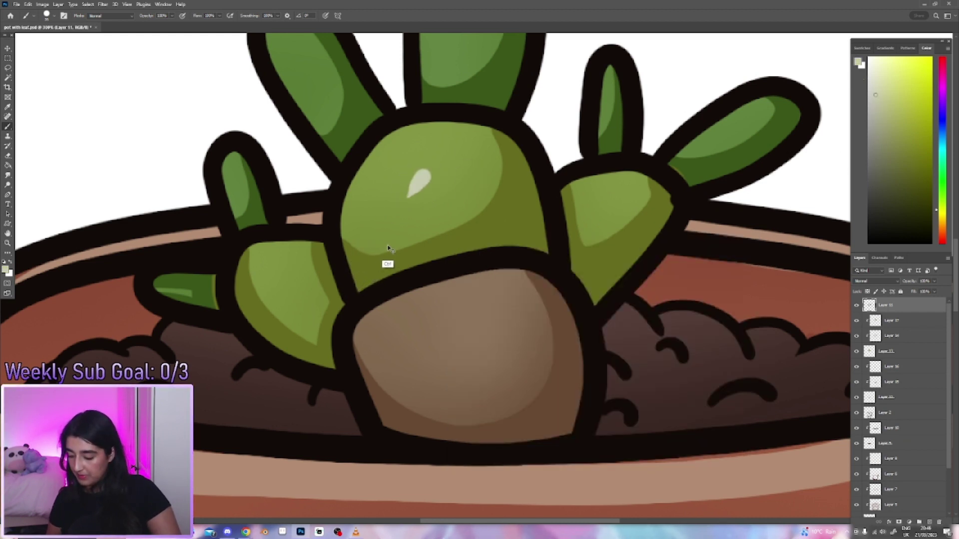
key(ctrl+z)
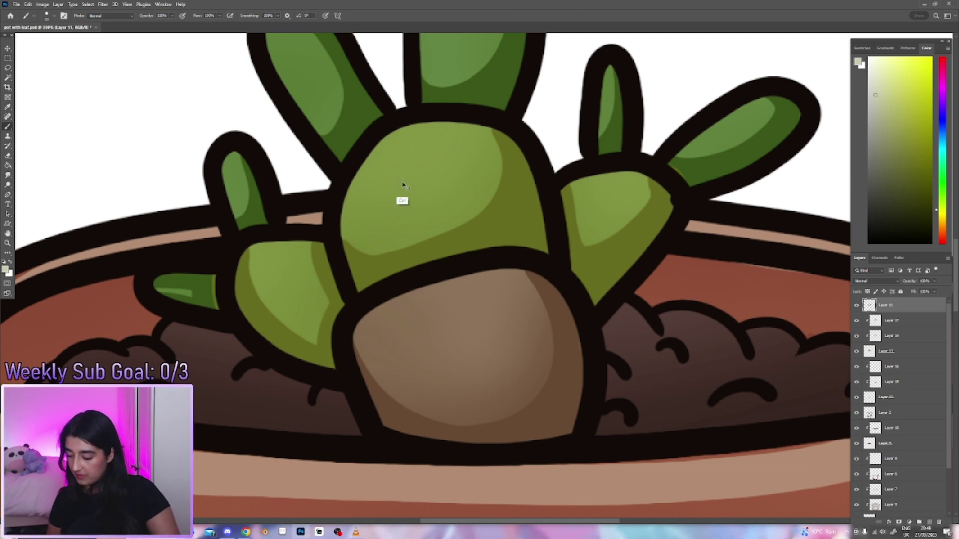
Step: Switch to a spine brush and dot pale spines over the central cactus pad
right_click(406, 191)
click(616, 286)
click(435, 150)
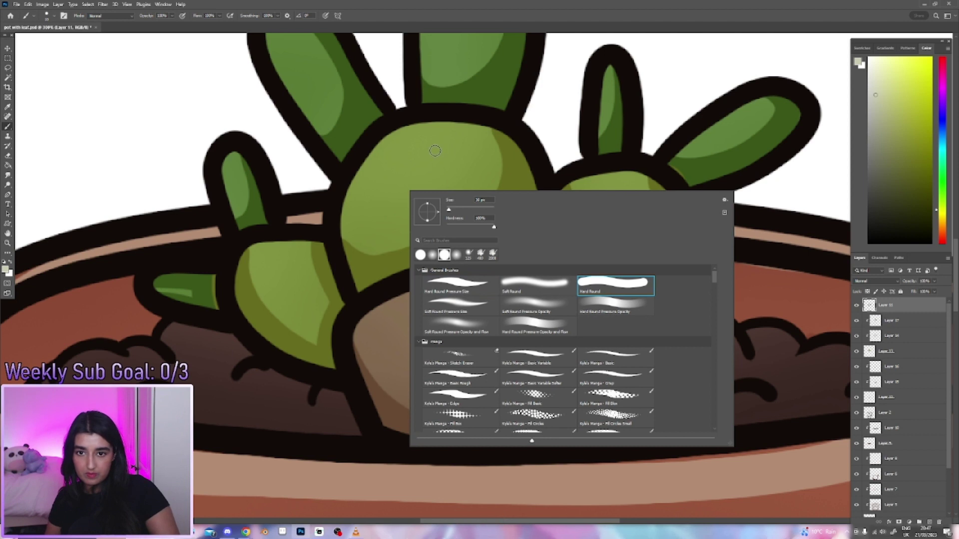
click(390, 200)
click(413, 188)
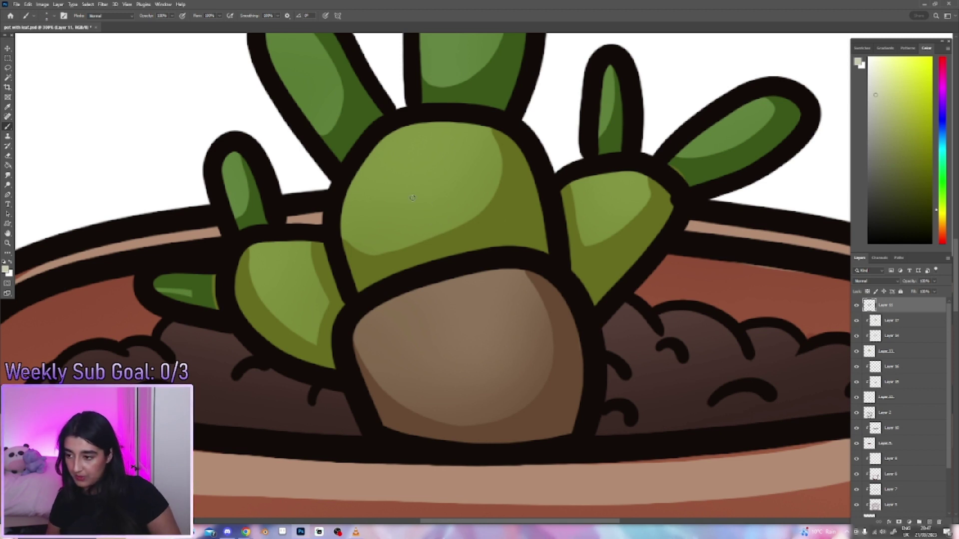
Step: Dot more pale white spines across the tall top pad, then zoom out
scroll(412, 198, up, 2)
scroll(412, 190, up, 2)
scroll(411, 179, up, 2)
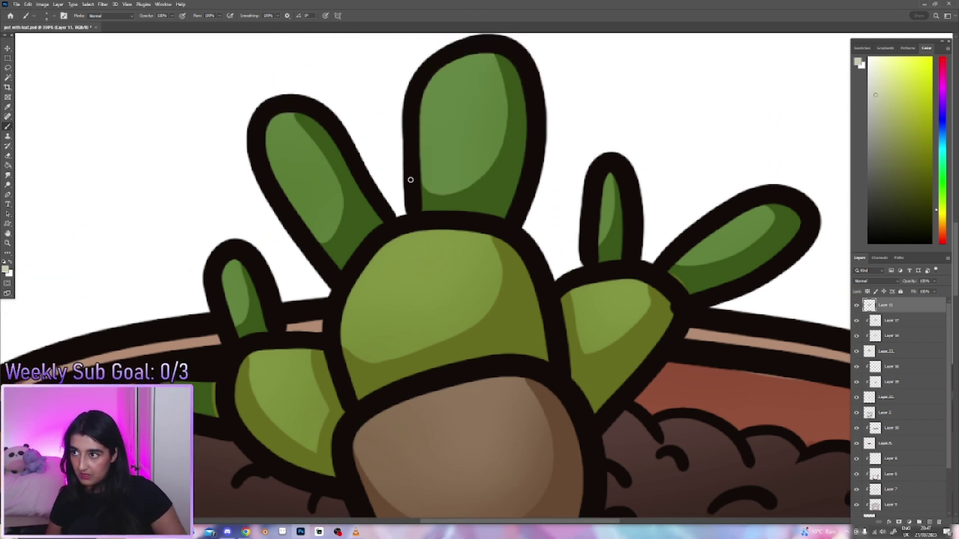
scroll(411, 179, up, 2)
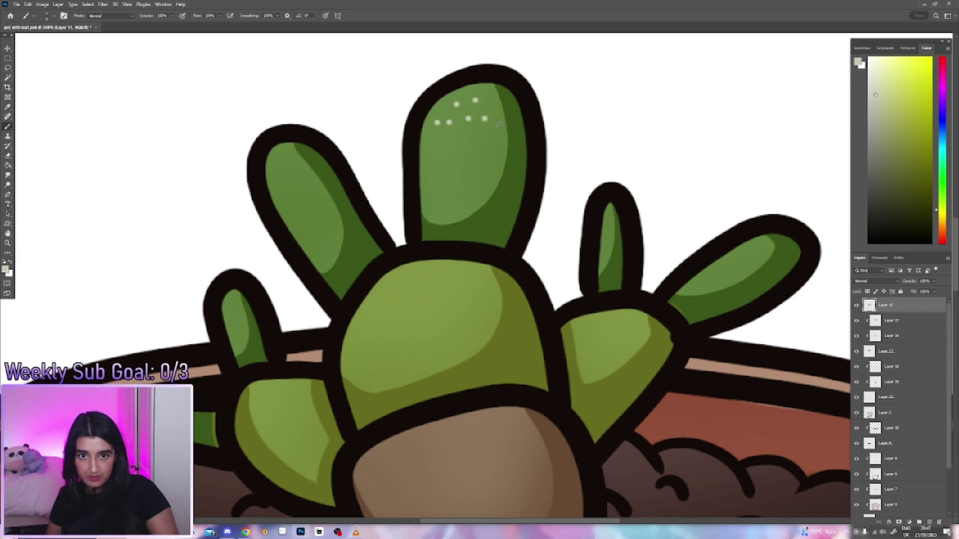
click(475, 164)
click(446, 146)
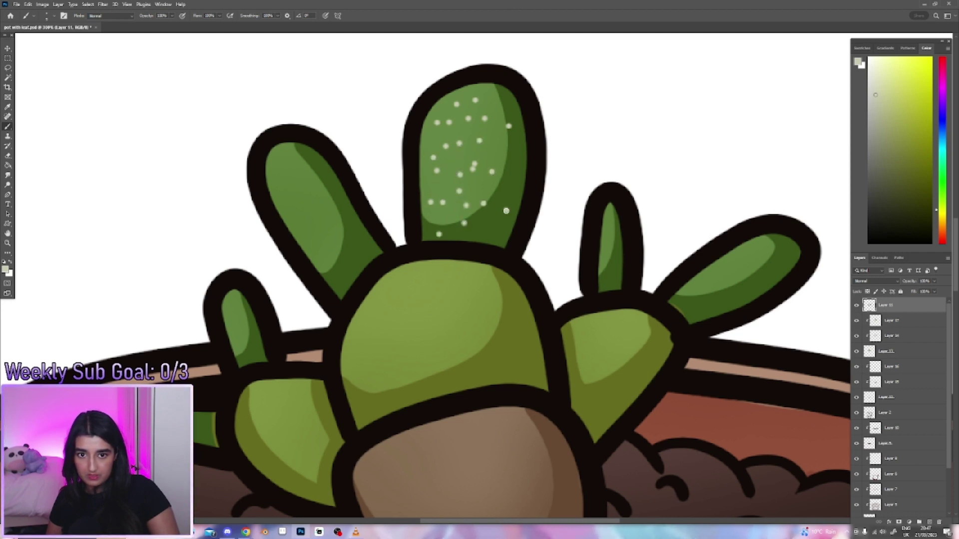
click(508, 146)
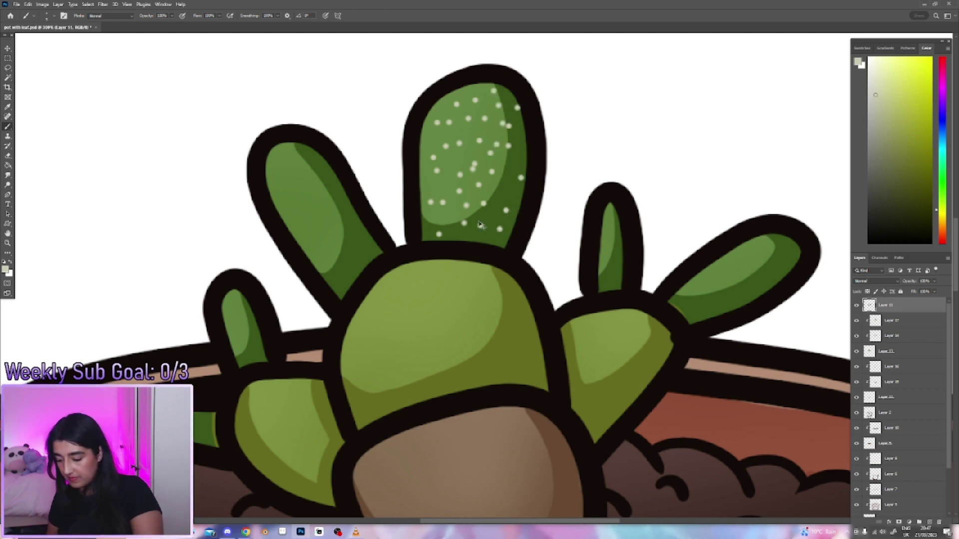
key(ctrl+minus)
key(ctrl+minus)
key(ctrl+minus)
key(ctrl+minus)
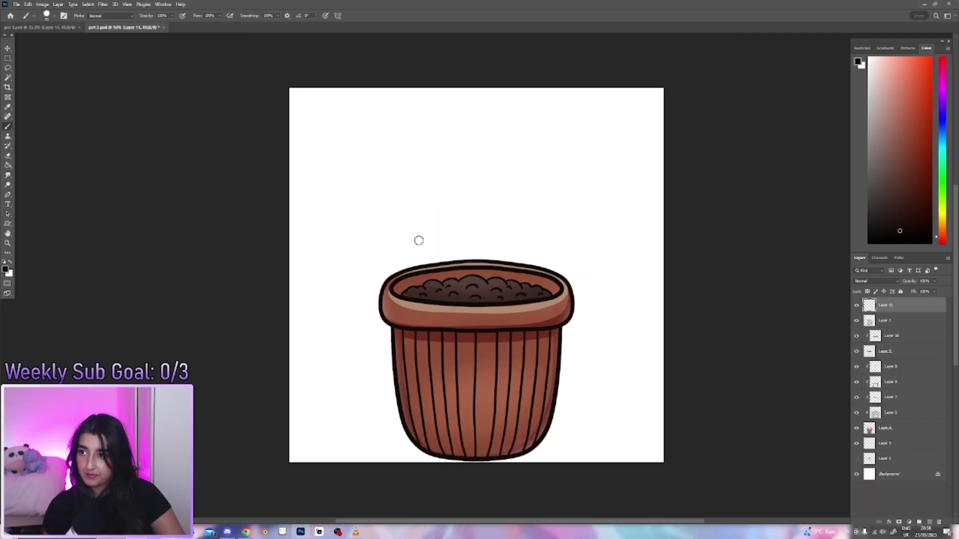
Step: Zoom in on the second pot's soil and draw black arched pad outlines, undoing attempts
key(ctrl+plus)
key(ctrl+plus)
key(ctrl+plus)
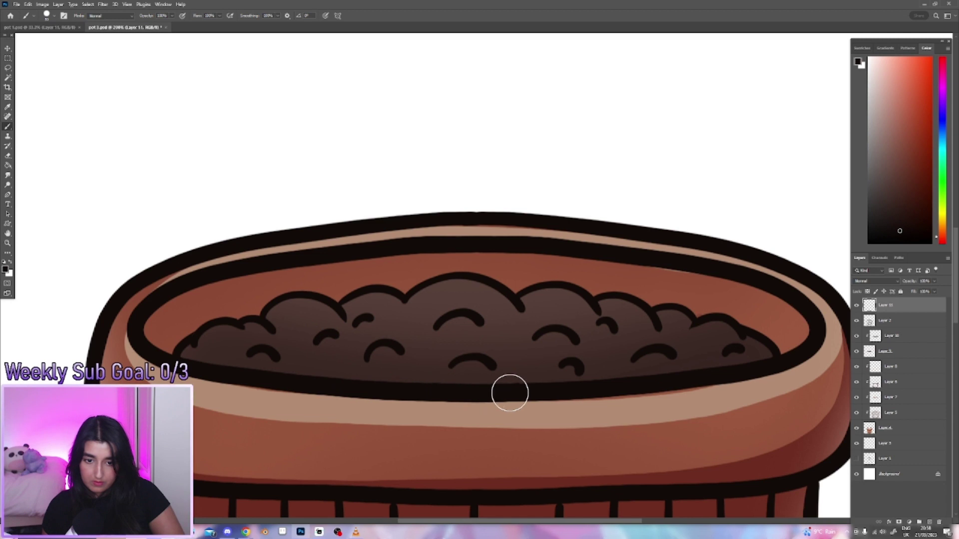
click(502, 400)
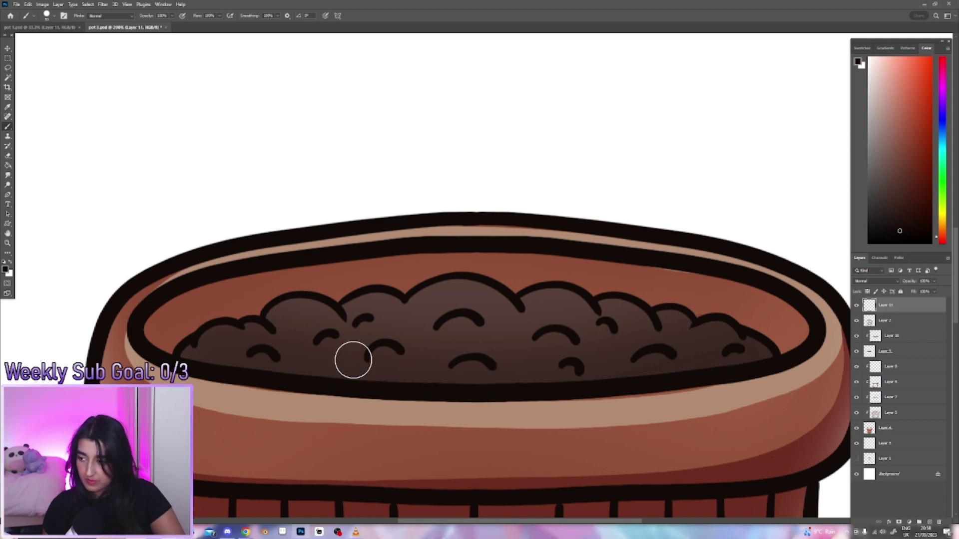
mouse_move(354, 366)
mouse_down()
mouse_move(400, 275)
mouse_move(494, 250)
mouse_move(555, 285)
mouse_move(572, 347)
mouse_move(567, 395)
mouse_up()
key(ctrl+z)
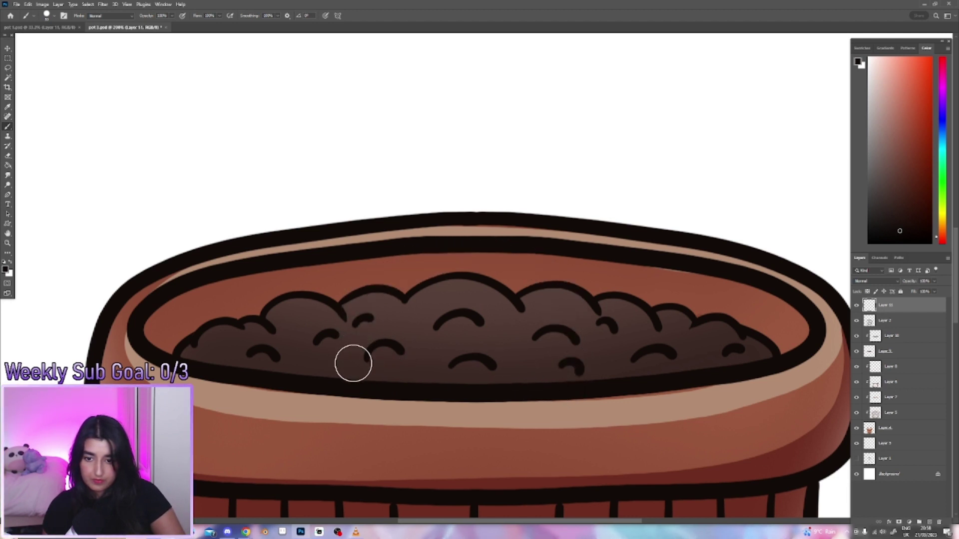
mouse_move(341, 370)
mouse_down()
mouse_move(336, 332)
mouse_move(405, 264)
mouse_move(552, 302)
mouse_move(549, 392)
mouse_move(346, 368)
mouse_move(447, 390)
mouse_move(558, 377)
mouse_move(478, 252)
mouse_move(396, 274)
mouse_move(345, 337)
mouse_move(334, 389)
mouse_move(343, 312)
mouse_move(409, 256)
mouse_move(550, 299)
mouse_move(559, 396)
mouse_up()
key(ctrl+z)
key(ctrl+z)
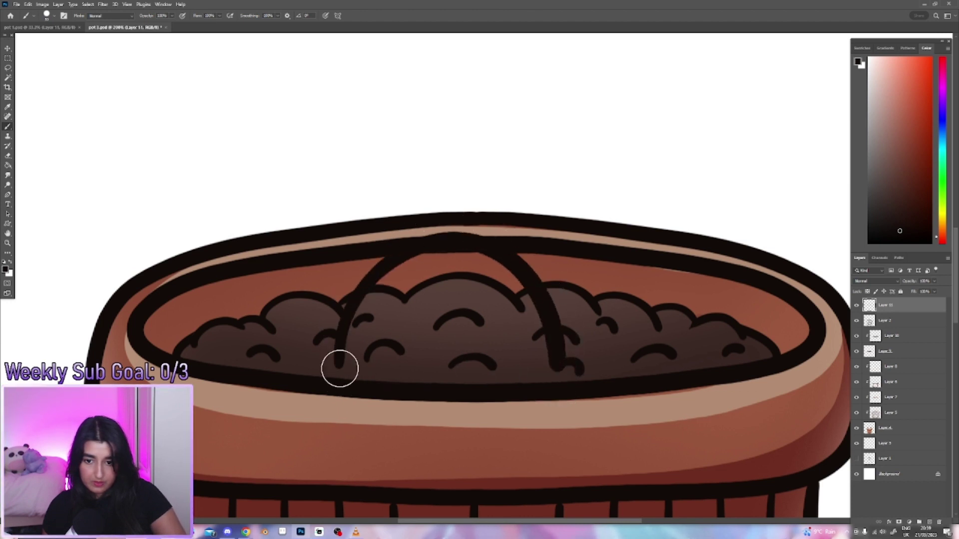
Step: Brush the pad's bottom edge along the soil, undoing and retrying several times
mouse_move(336, 361)
mouse_down()
mouse_move(445, 383)
mouse_move(559, 366)
mouse_up()
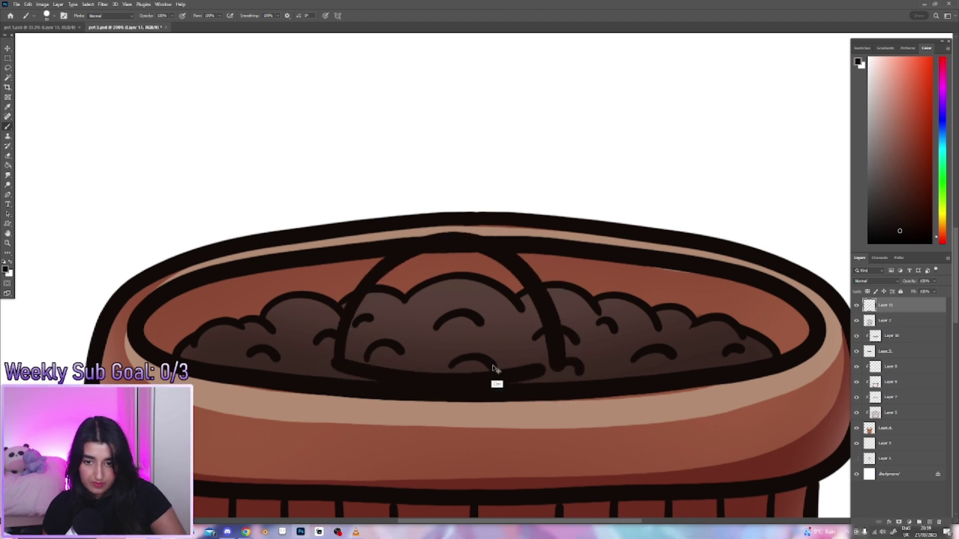
key(ctrl+z)
mouse_move(360, 371)
mouse_down()
mouse_move(501, 377)
mouse_move(565, 364)
mouse_up()
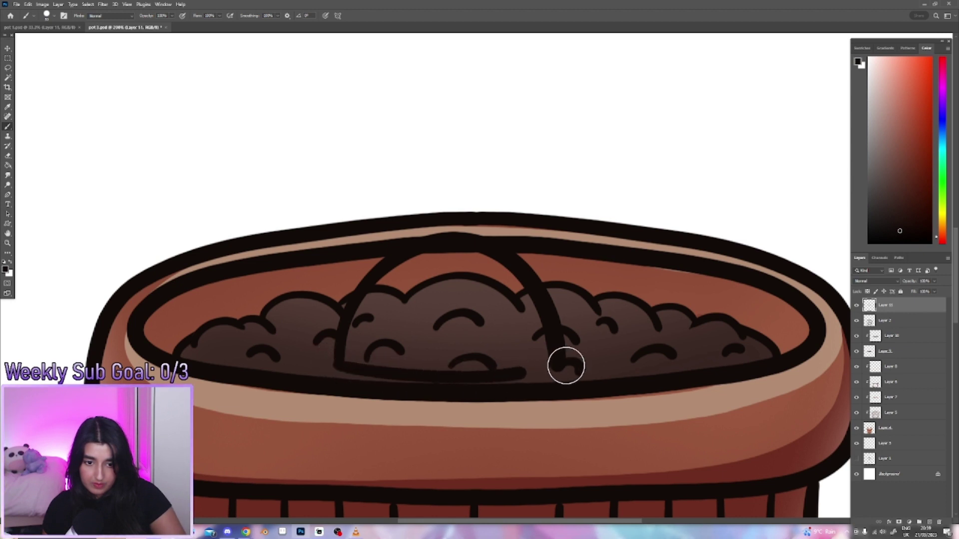
key(ctrl+z)
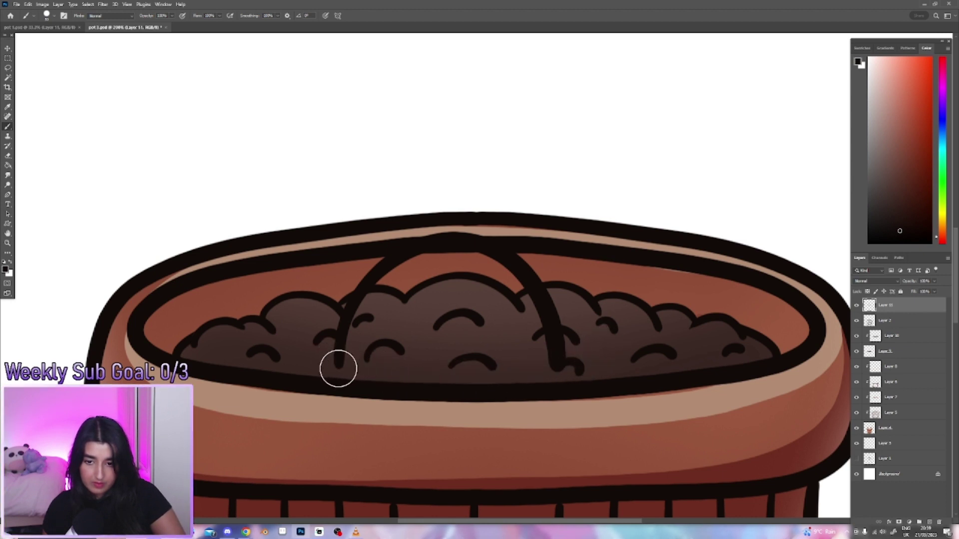
mouse_move(337, 369)
mouse_down()
mouse_move(472, 378)
mouse_move(579, 363)
mouse_up()
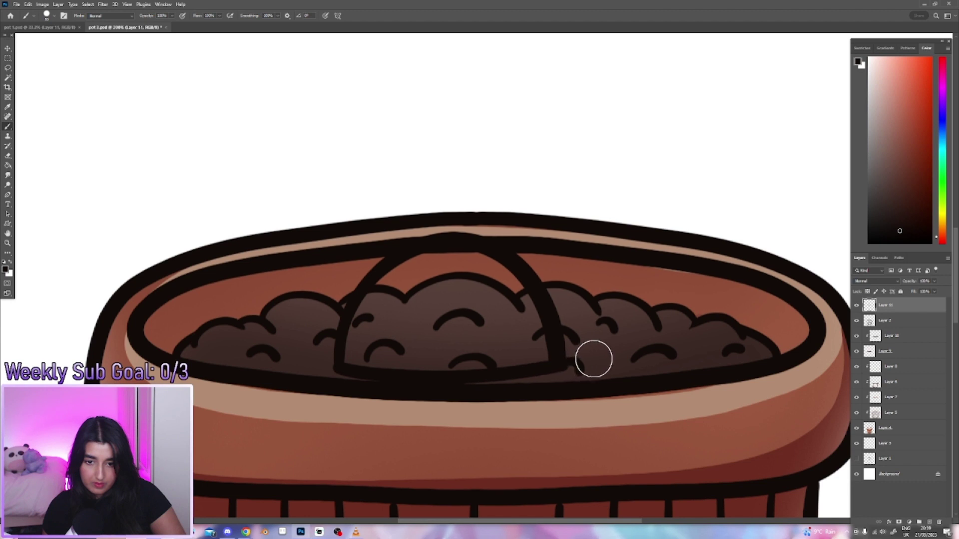
key(ctrl+z)
Step: Settle the pad's bottom edge, then outline two tall ear-pad loops above the rim
mouse_move(335, 364)
mouse_down()
mouse_move(394, 382)
mouse_move(555, 369)
mouse_up()
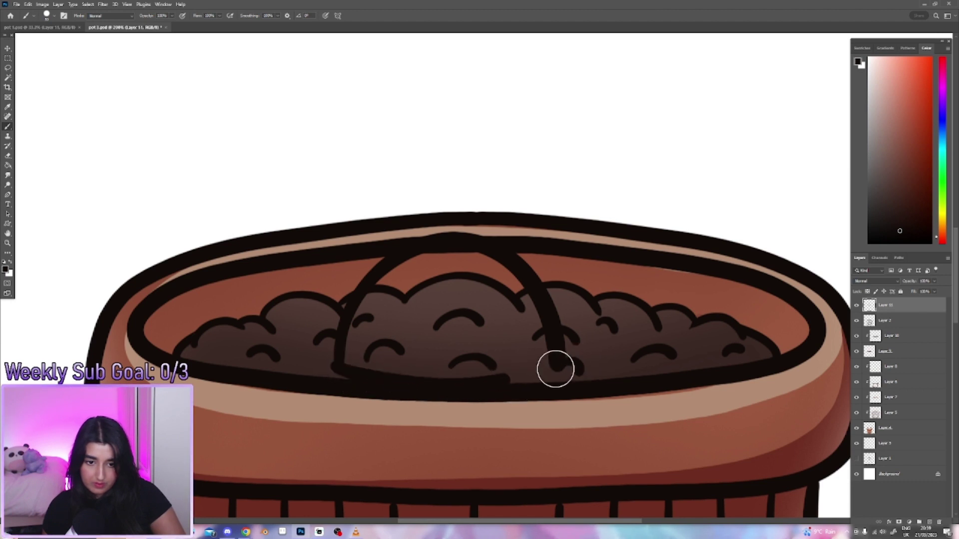
key(ctrl+z)
mouse_move(336, 358)
mouse_down()
mouse_move(473, 380)
mouse_move(559, 366)
mouse_up()
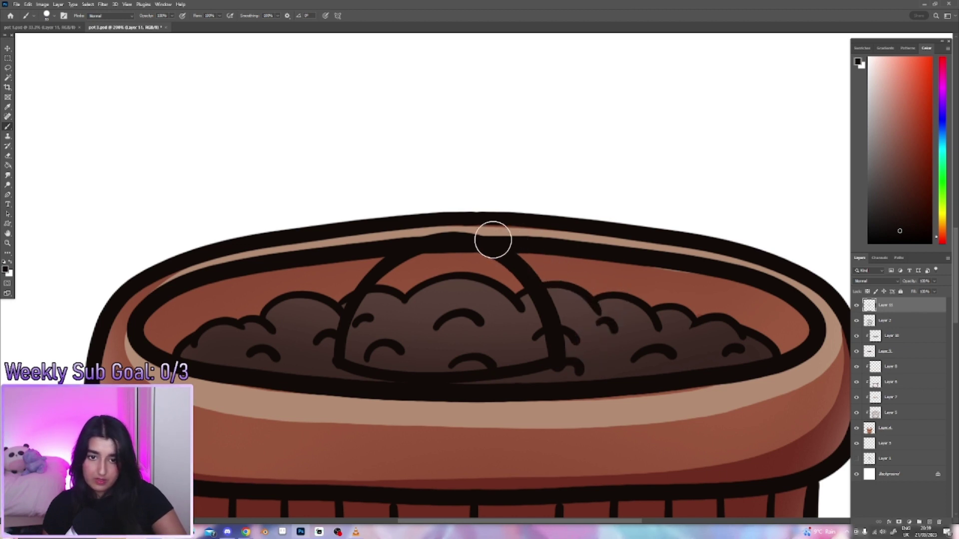
mouse_move(482, 230)
mouse_down()
mouse_move(651, 104)
mouse_move(604, 218)
mouse_move(531, 289)
mouse_up()
mouse_move(413, 236)
mouse_down()
mouse_move(295, 92)
mouse_move(283, 207)
mouse_move(354, 298)
mouse_up()
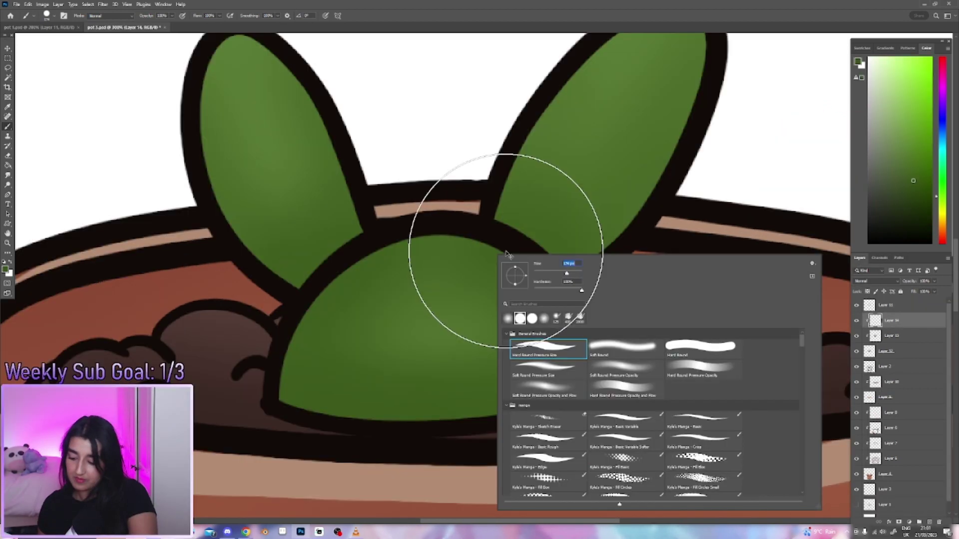
Step: Zoom out, adjust brush hardness, and shade the right ear pad's edge darker
key(ctrl+minus)
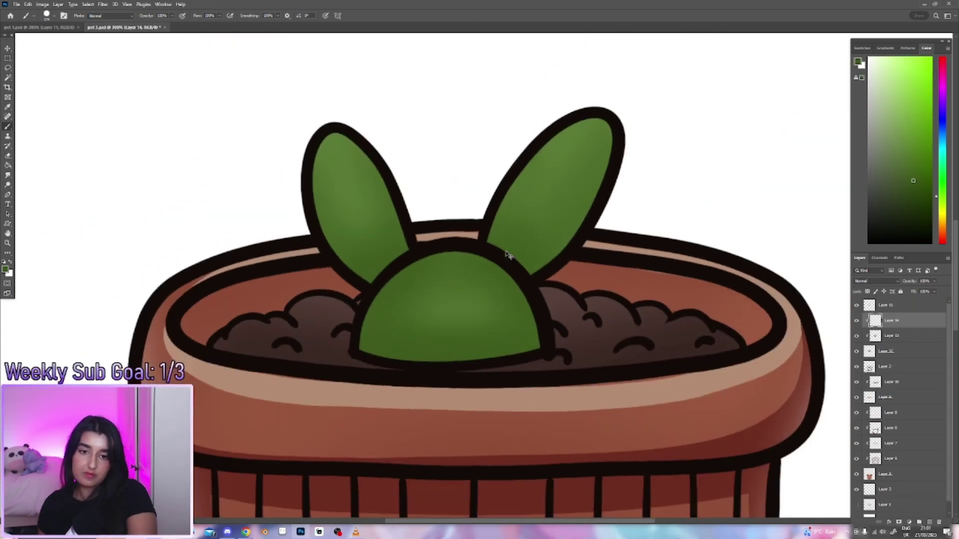
key(ctrl+minus)
right_click(471, 285)
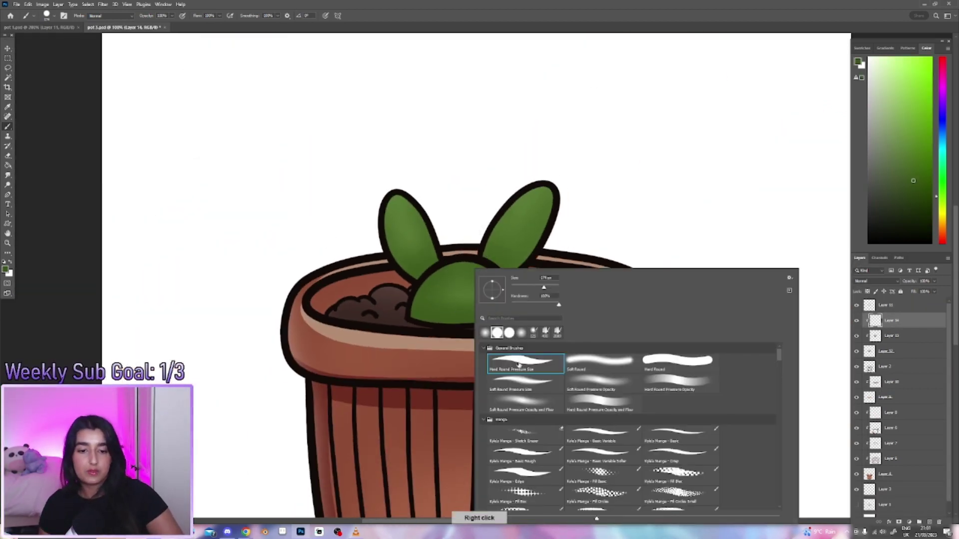
drag(522, 302, 533, 289)
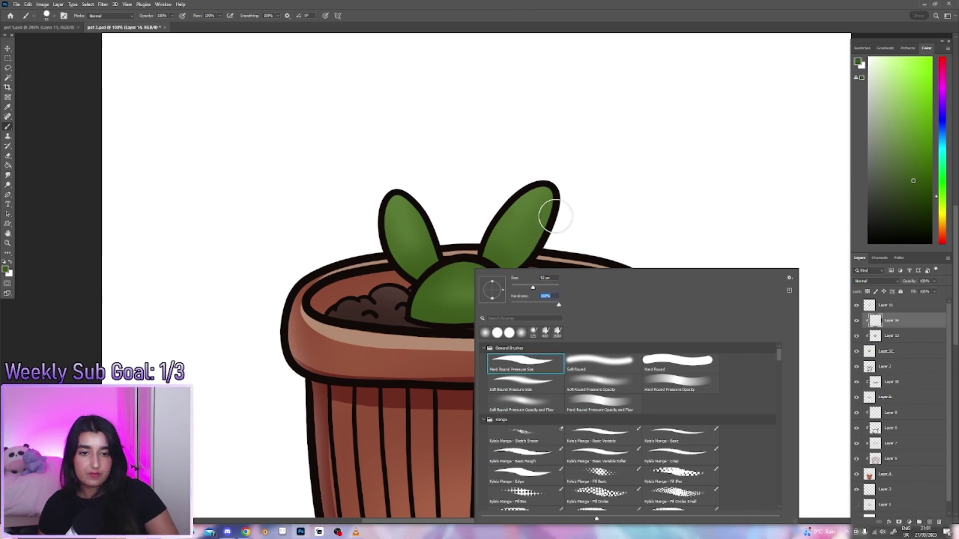
click(551, 196)
drag(544, 195, 516, 268)
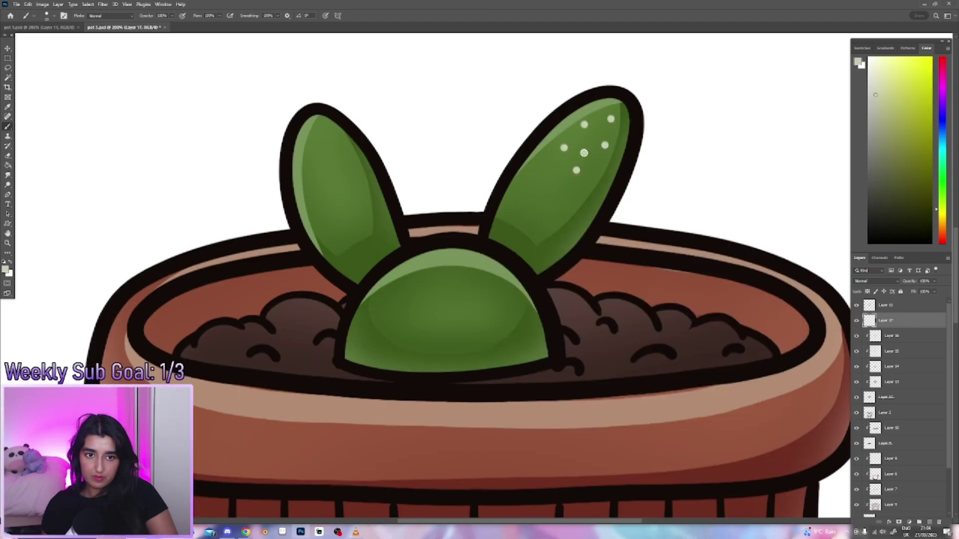
Step: Dot four pale spines onto the right ear pad
click(535, 164)
click(549, 178)
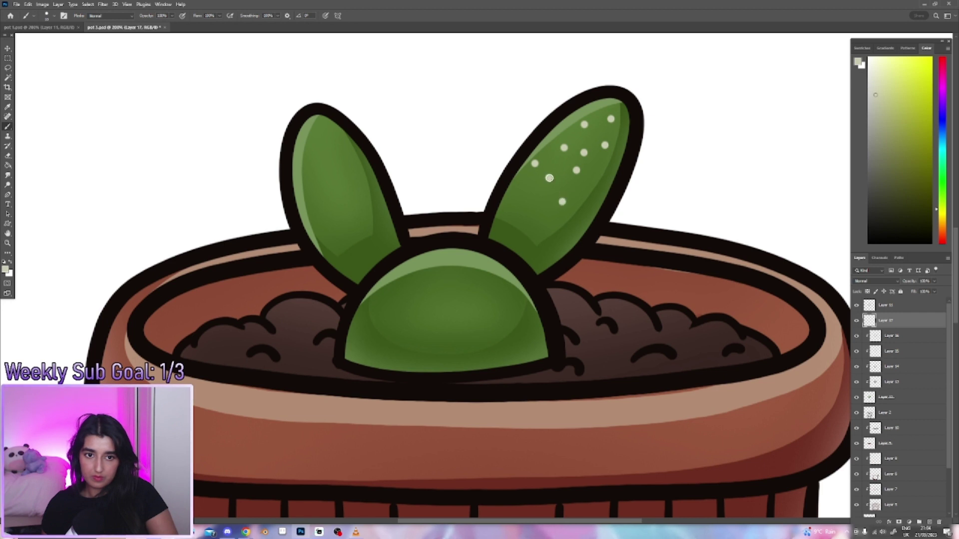
click(589, 203)
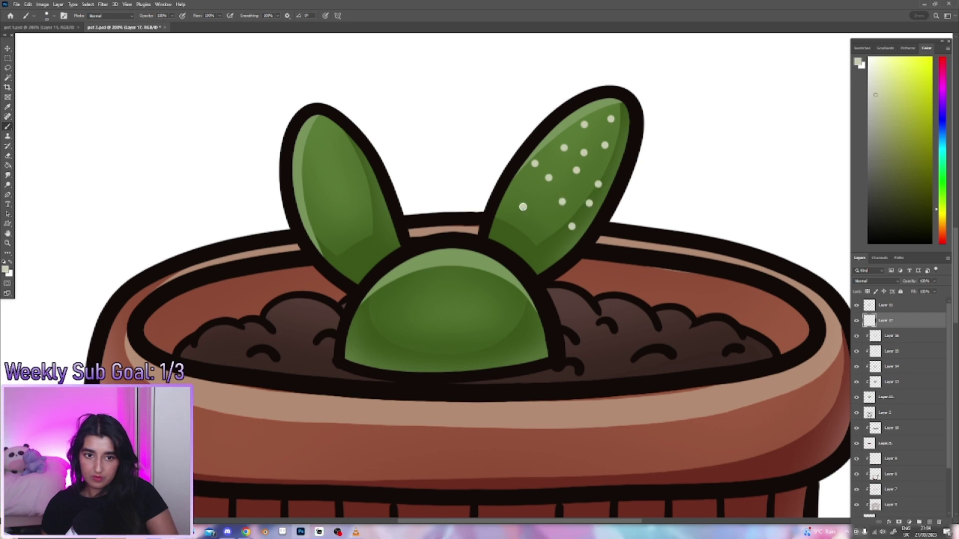
click(544, 222)
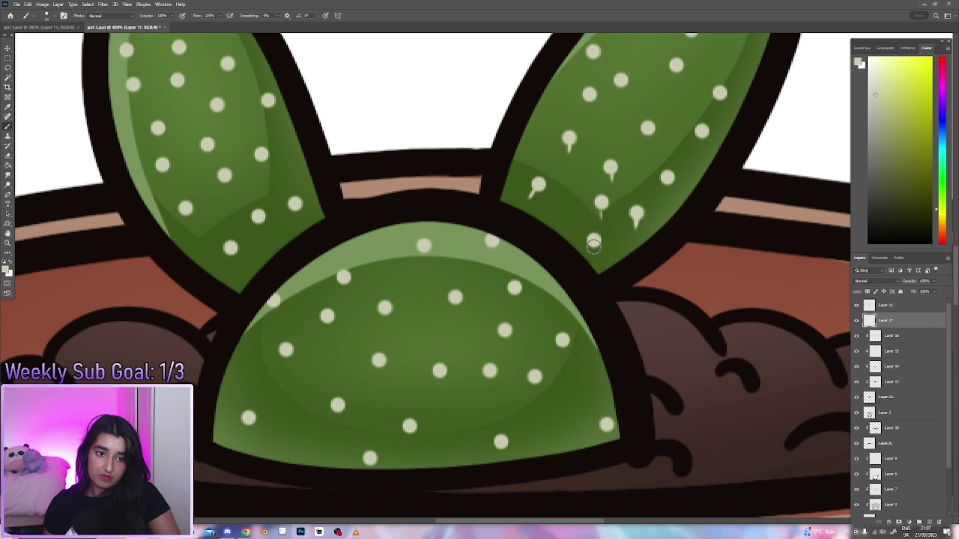
Step: Drag short tails from three spine dots on the right pad
drag(593, 242, 591, 258)
drag(668, 181, 669, 200)
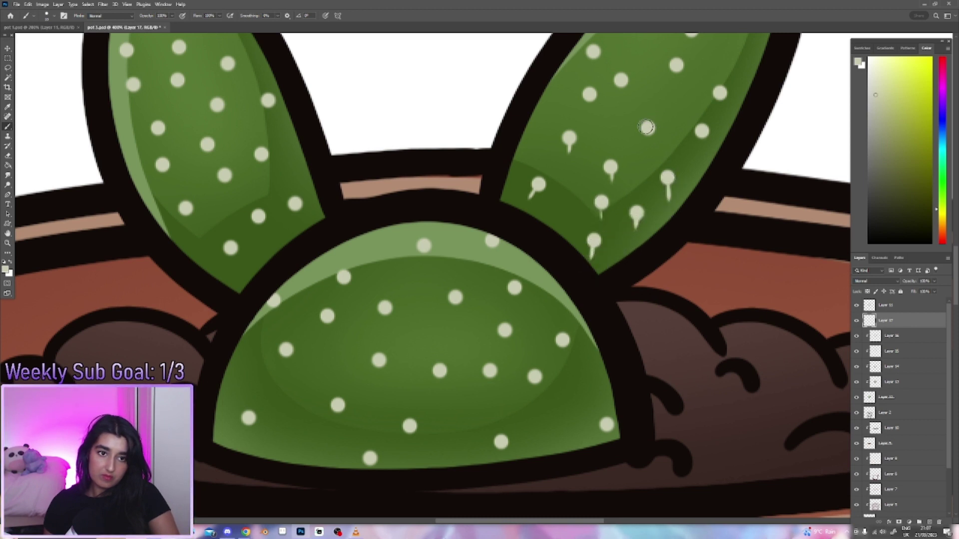
mouse_move(581, 95)
mouse_down()
mouse_move(571, 98)
mouse_move(621, 97)
mouse_up()
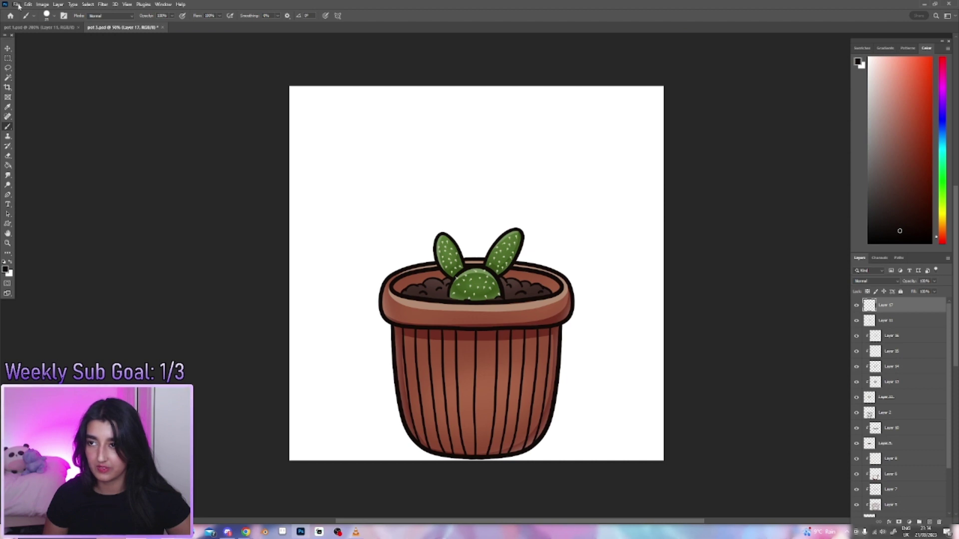
Step: Add a new empty layer above Layer 2 and try a first pad sketch stroke
click(17, 4)
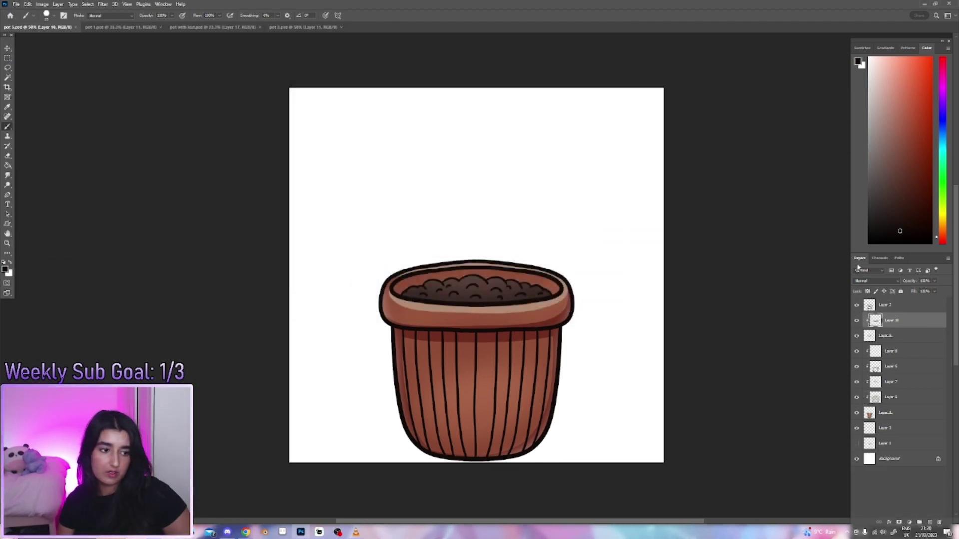
click(892, 306)
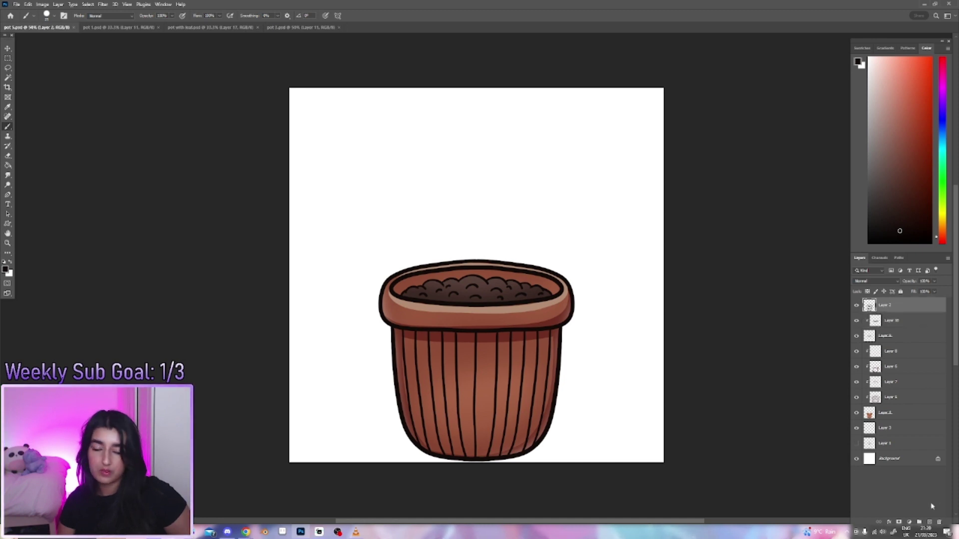
click(930, 522)
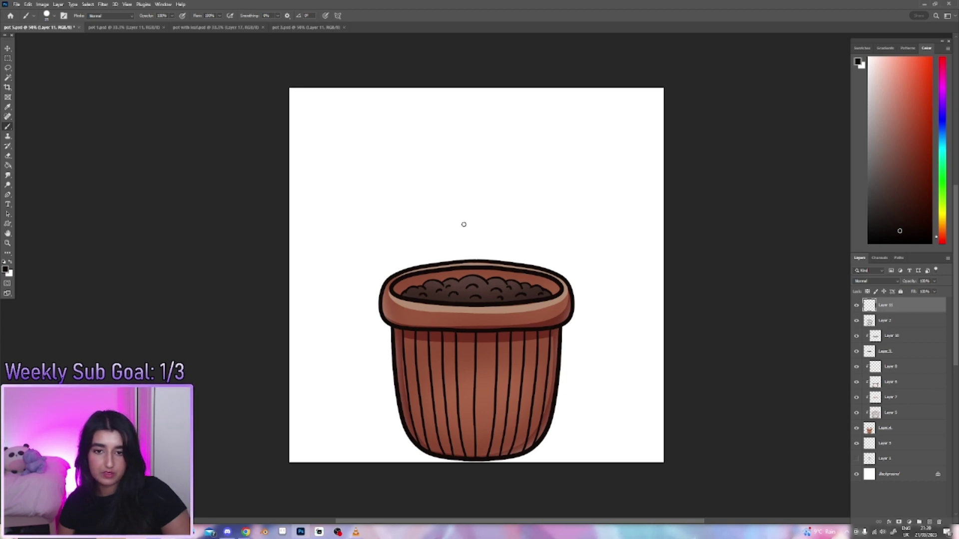
mouse_move(498, 163)
mouse_down()
mouse_move(460, 226)
mouse_move(496, 227)
mouse_up()
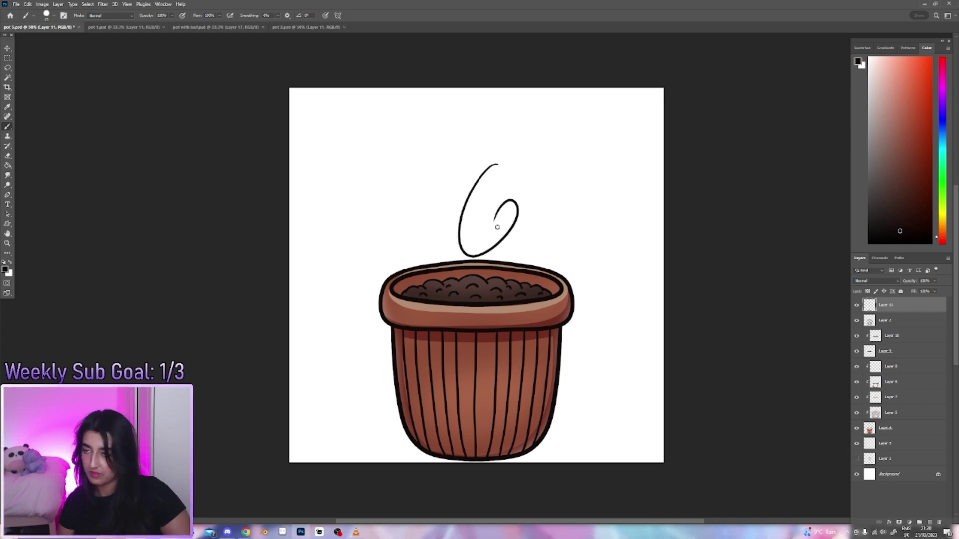
key(ctrl+z)
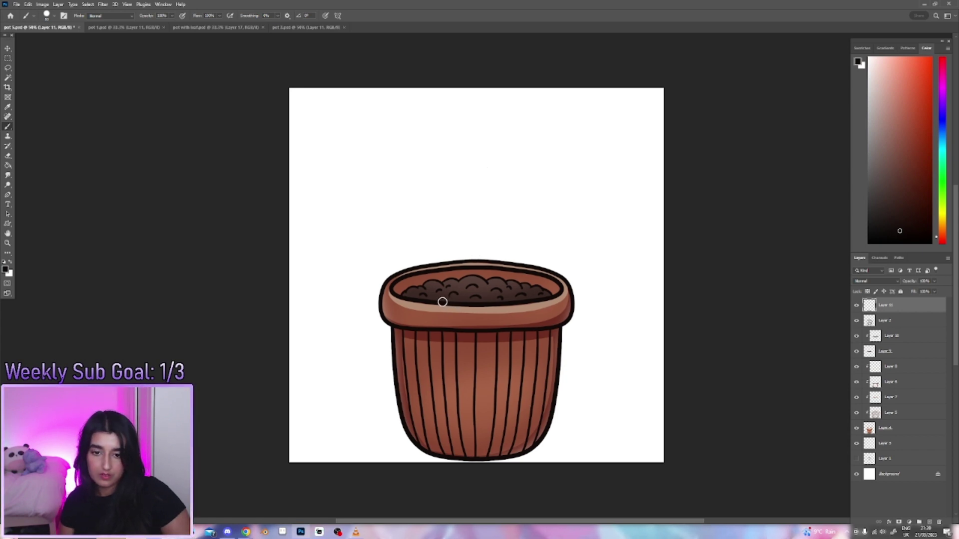
Step: Retry the pad outline from the soil, then raise brush Smoothing to 100%
mouse_move(441, 301)
mouse_down()
mouse_move(447, 246)
mouse_move(506, 303)
mouse_up()
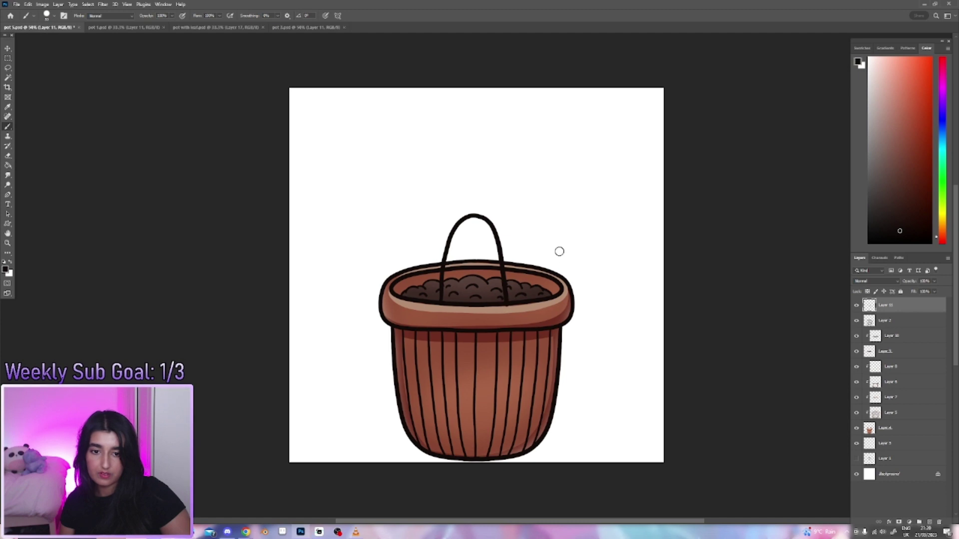
key(ctrl+z)
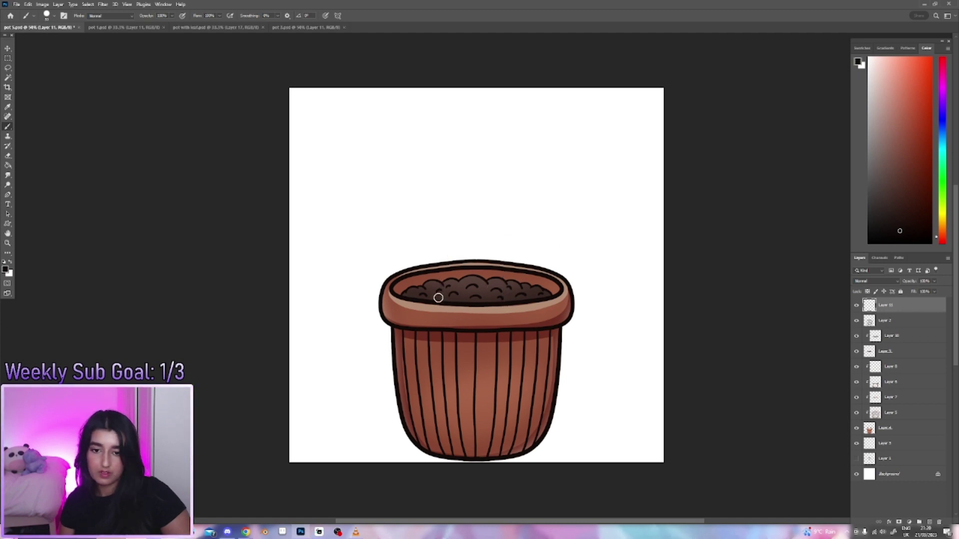
mouse_move(438, 298)
mouse_down()
mouse_move(456, 216)
mouse_move(495, 250)
mouse_up()
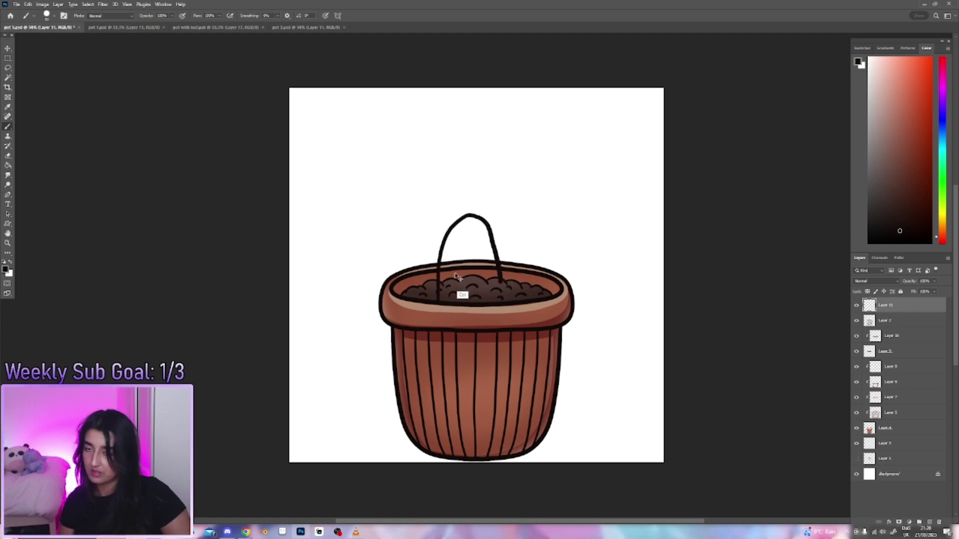
key(ctrl+z)
drag(278, 25, 329, 23)
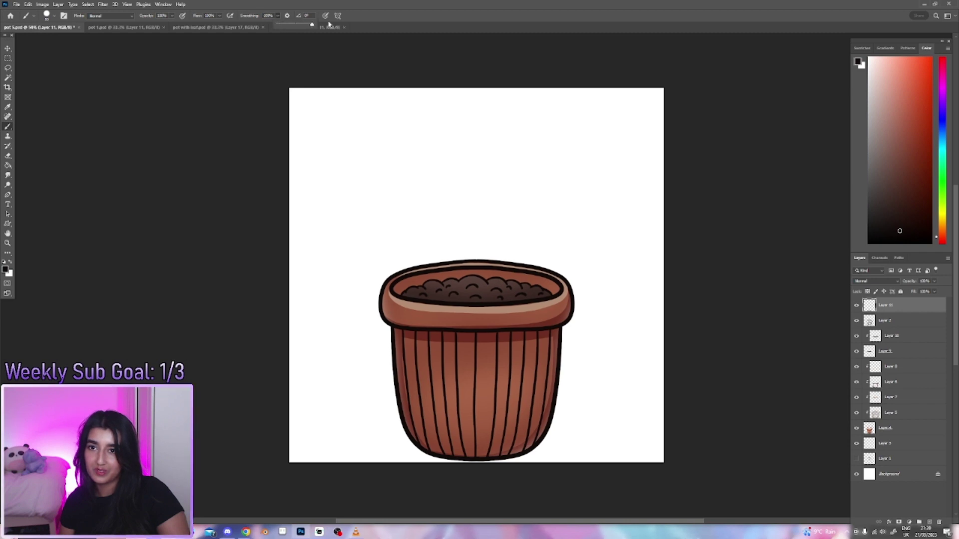
Step: Outline the central pad rising from the soil, discarding an oversized tall outline
mouse_move(443, 301)
mouse_down()
mouse_move(467, 223)
mouse_move(507, 301)
mouse_up()
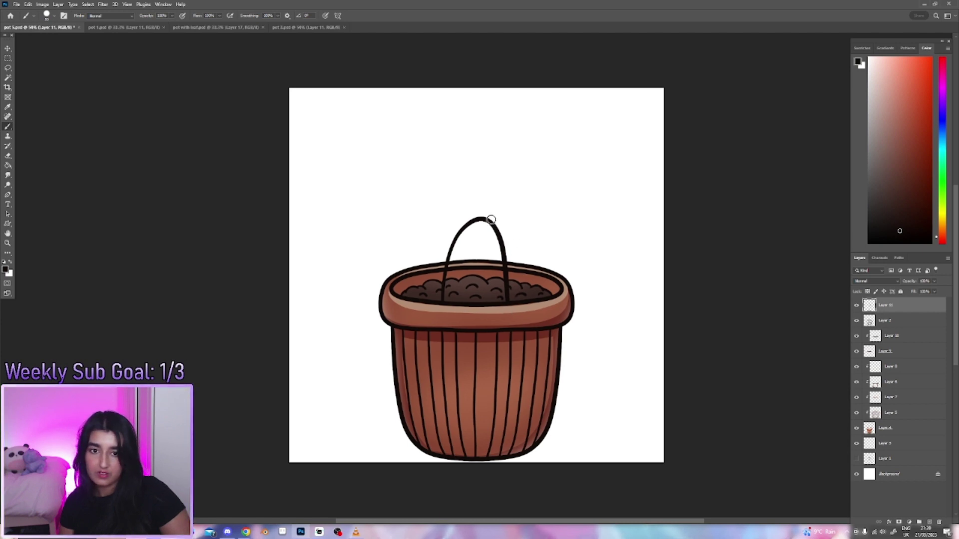
drag(487, 219, 489, 214)
mouse_move(492, 152)
mouse_down()
mouse_move(508, 233)
mouse_move(492, 238)
mouse_up()
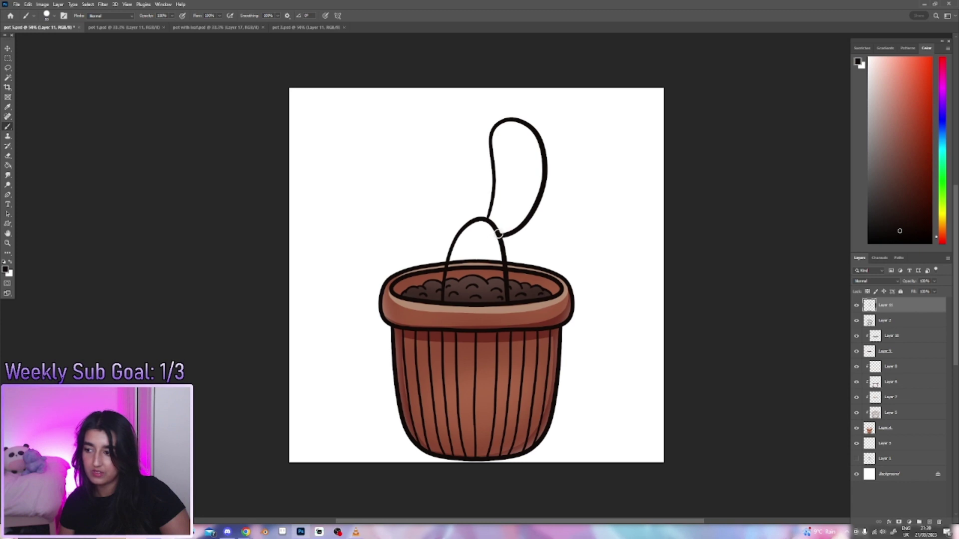
key(ctrl+z)
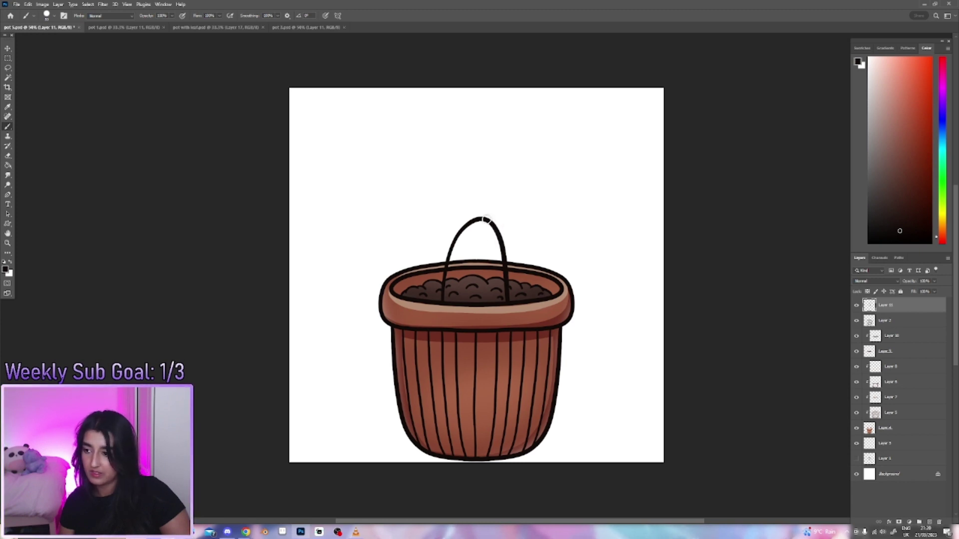
Step: Draw the right ear pad joined onto the central pad and begin the left ear pad
drag(486, 218, 482, 199)
drag(484, 136, 529, 176)
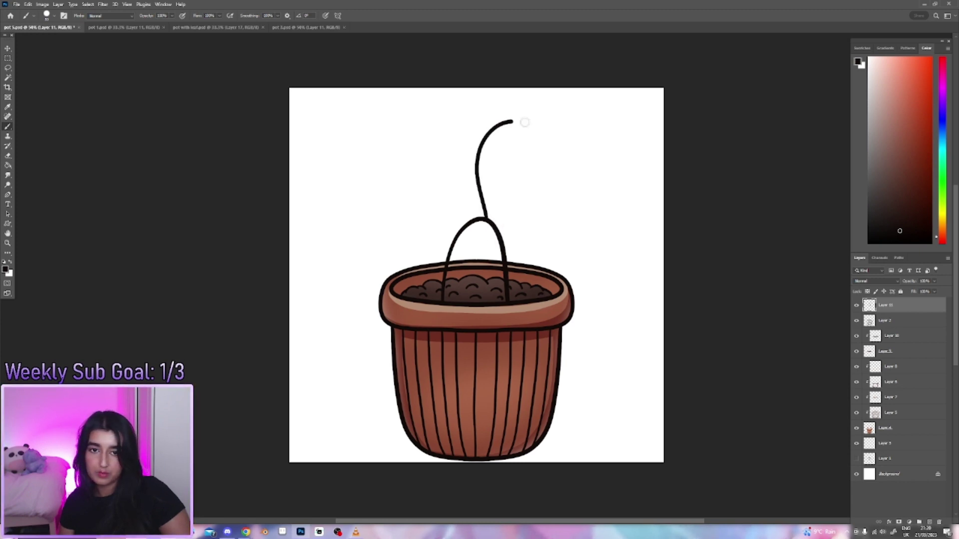
mouse_move(507, 215)
mouse_down()
mouse_move(495, 236)
mouse_move(466, 201)
mouse_up()
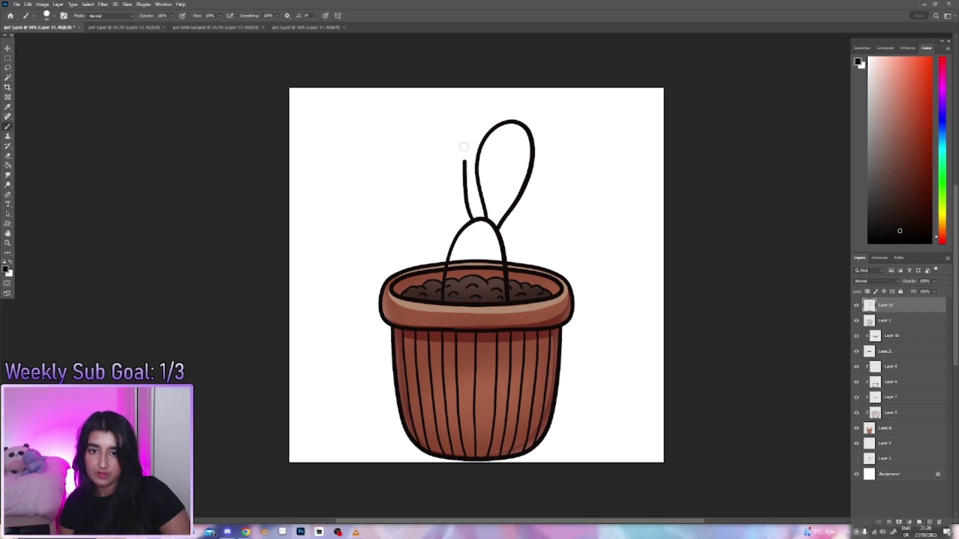
key(ctrl+z)
mouse_move(466, 224)
mouse_down()
mouse_move(462, 145)
mouse_move(452, 131)
mouse_move(433, 172)
mouse_up()
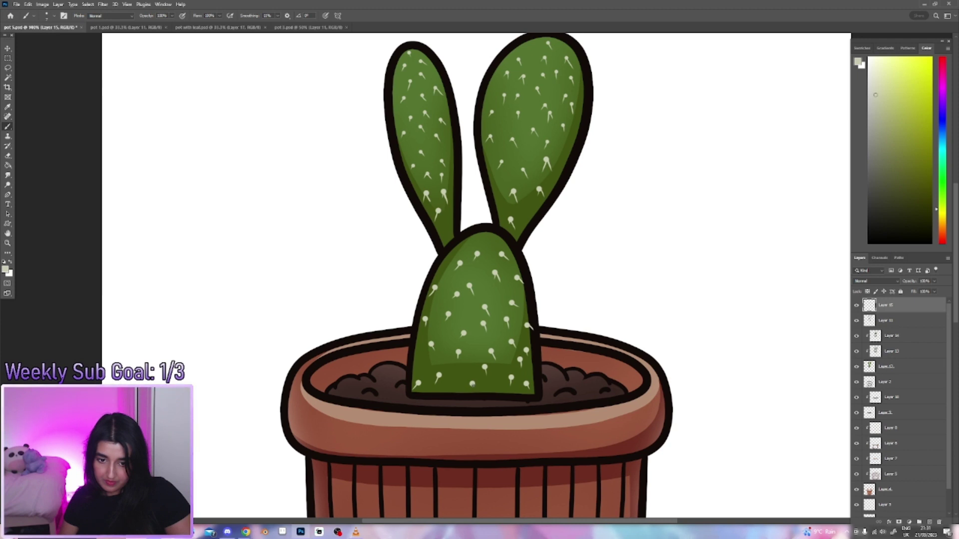
Step: Discard a trial spine mark, zoom out, reset default colours, and transform the cactus layers
drag(472, 384, 480, 396)
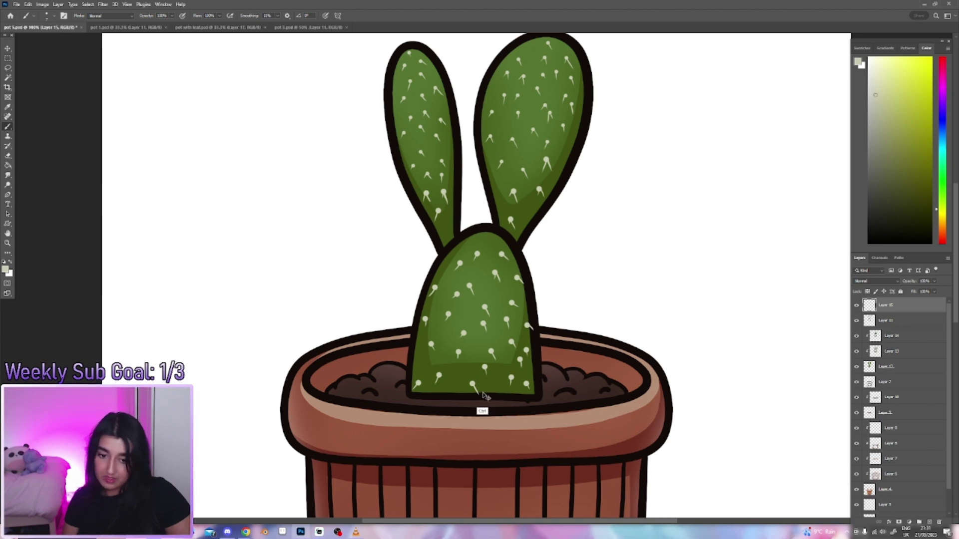
key(ctrl+z)
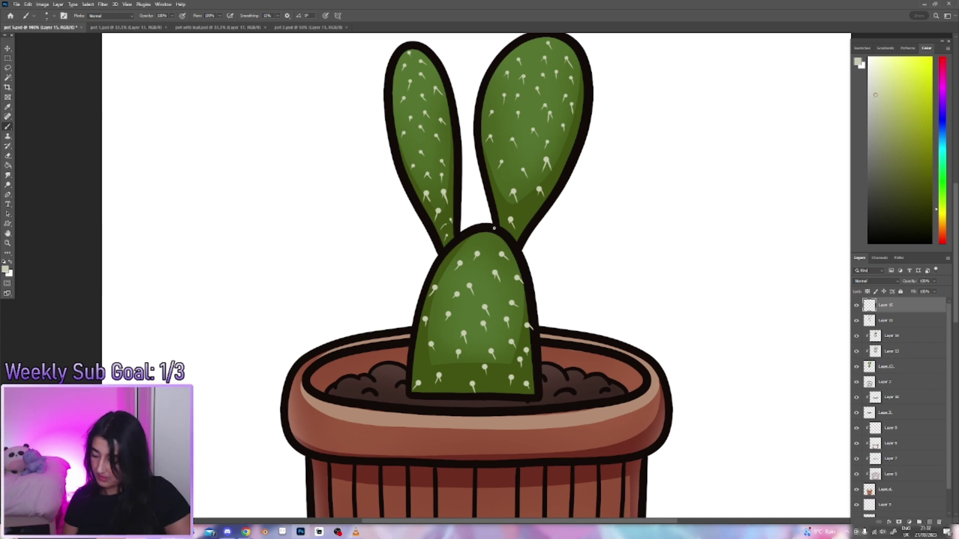
key(ctrl)
key(ctrl+minus)
key(ctrl+minus)
key(d)
key(ctrl+t)
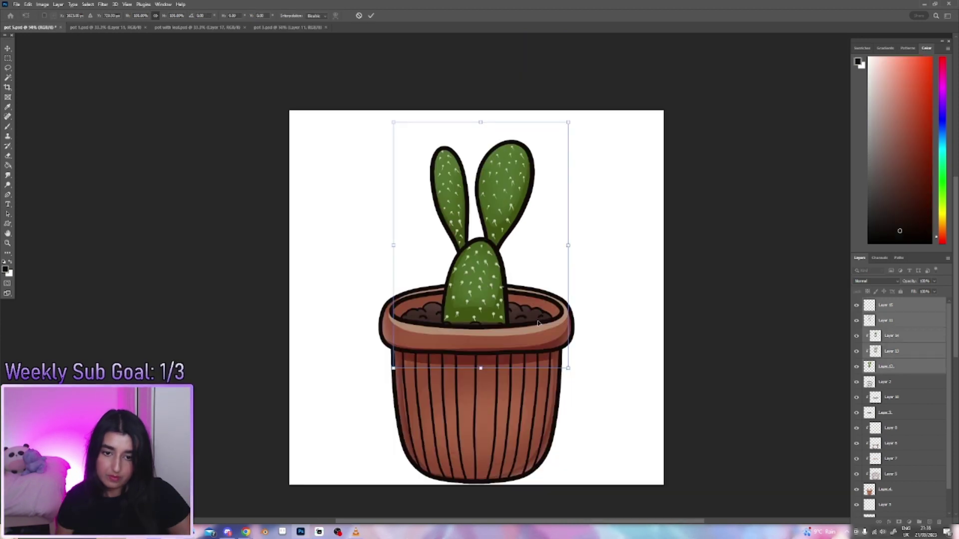
Step: Commit the cactus transform, save pot 5.psd, and bring the Etsy listing forward
key(Return)
key(b)
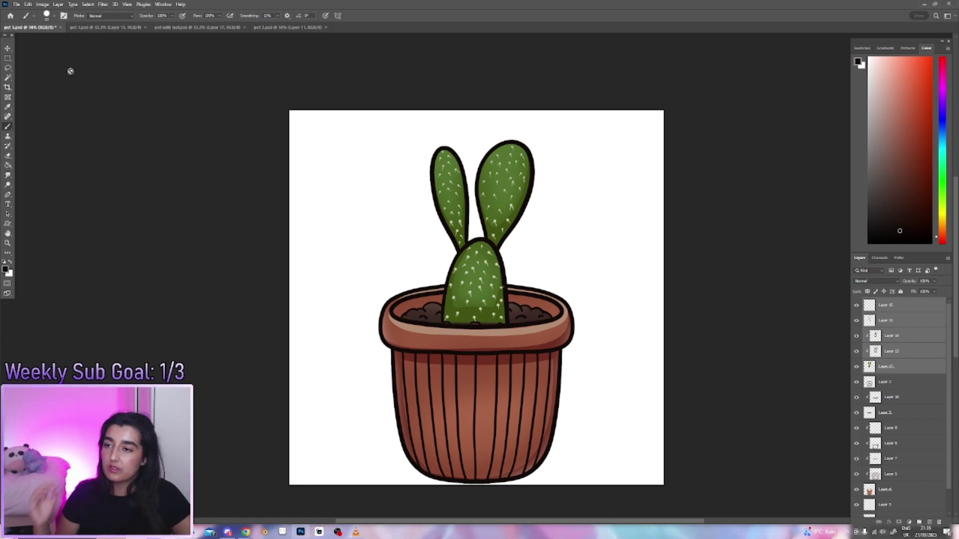
key(ctrl+s)
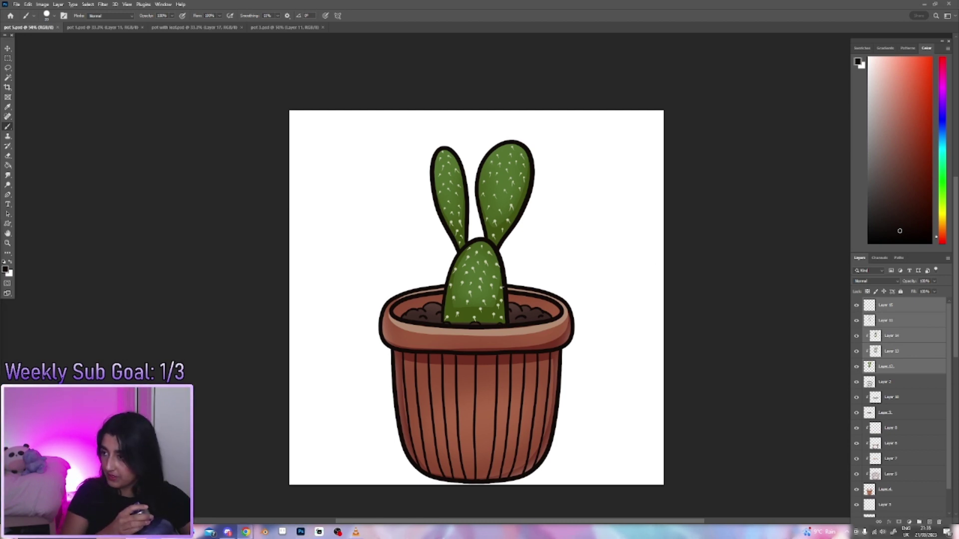
key(alt+Tab)
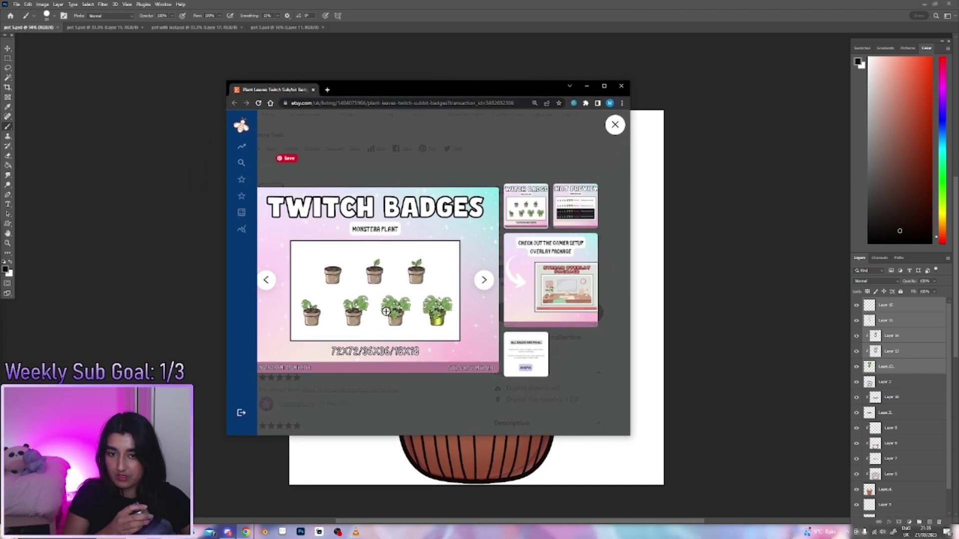
Step: Zoom in and out of the Etsy badge image, then drag the browser off the canvas
click(394, 323)
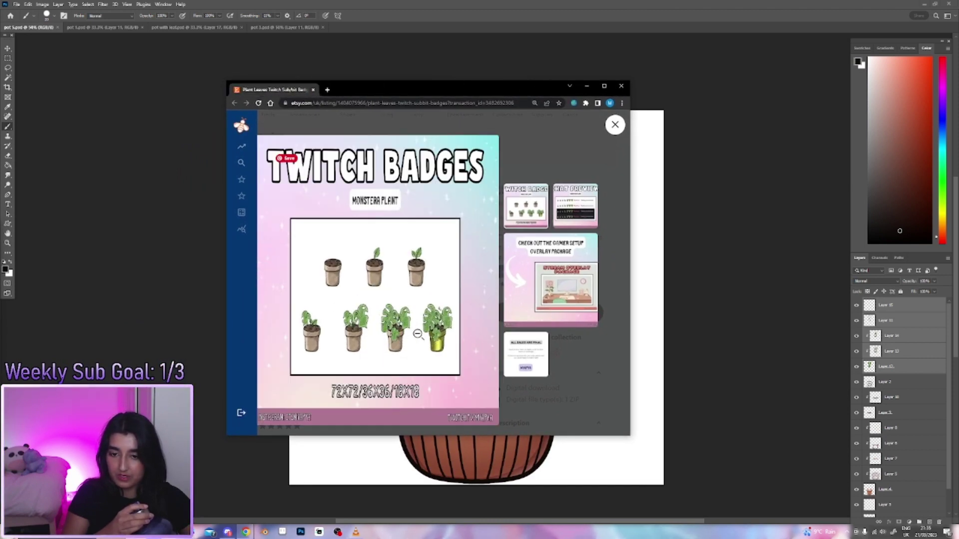
click(415, 335)
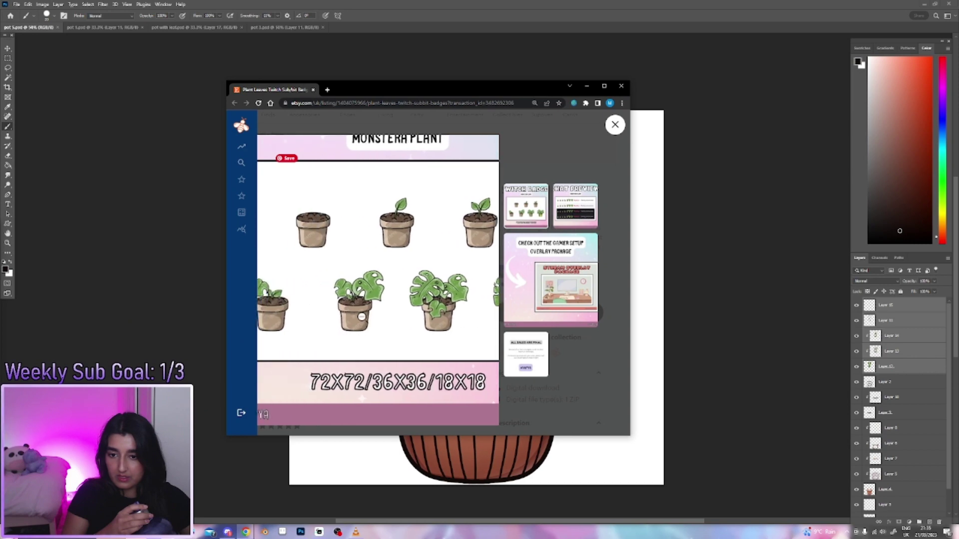
click(404, 313)
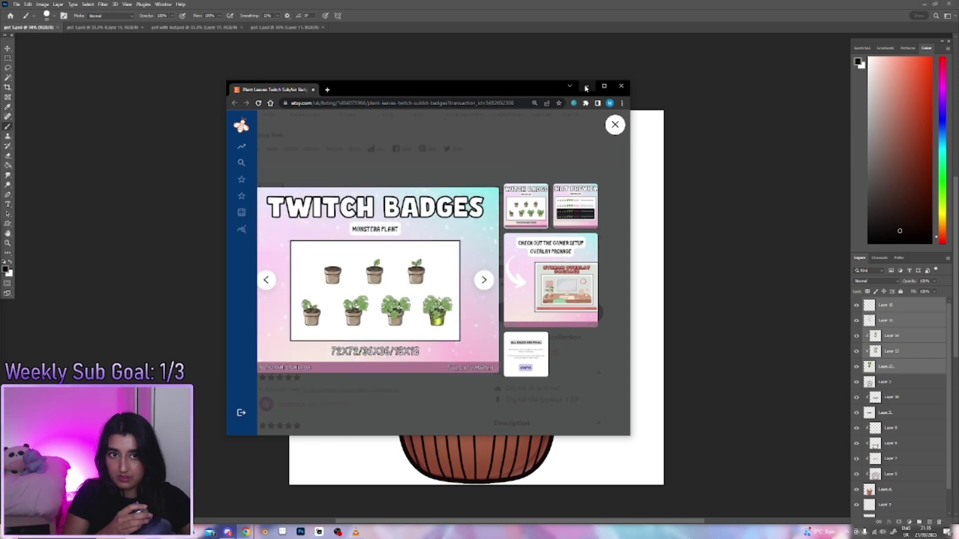
drag(296, 92, 0, 135)
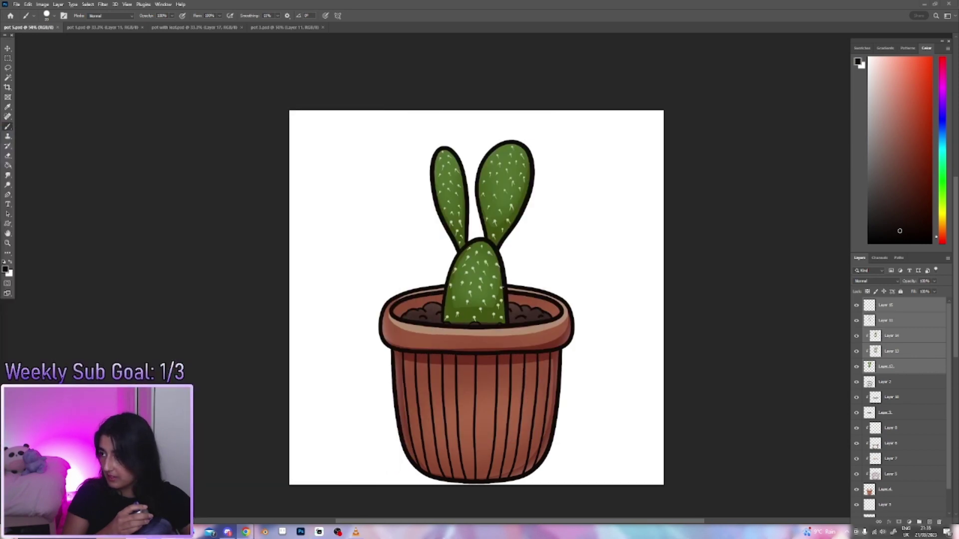
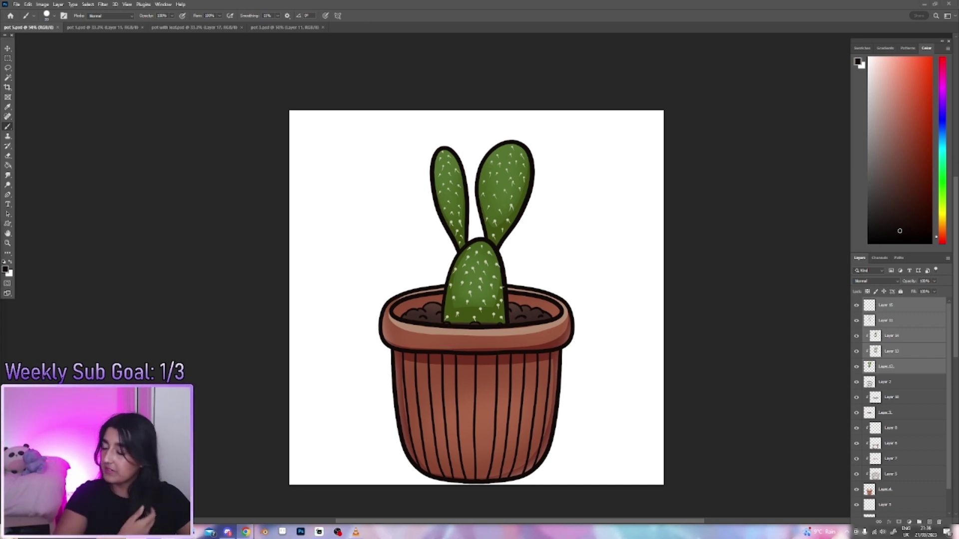
Step: Browse the pot 1 and pot 3 reference documents, ending on the pot 6 cactus line art
click(102, 27)
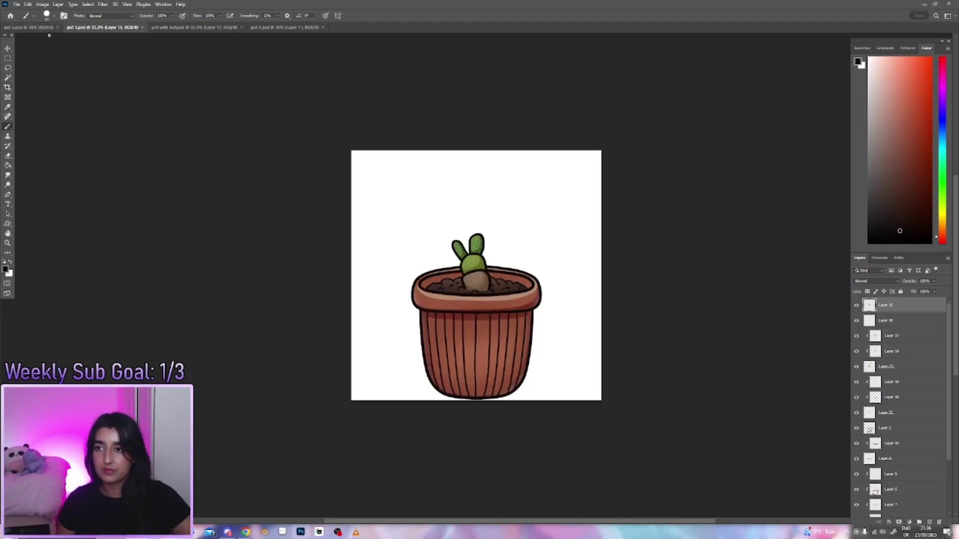
click(282, 27)
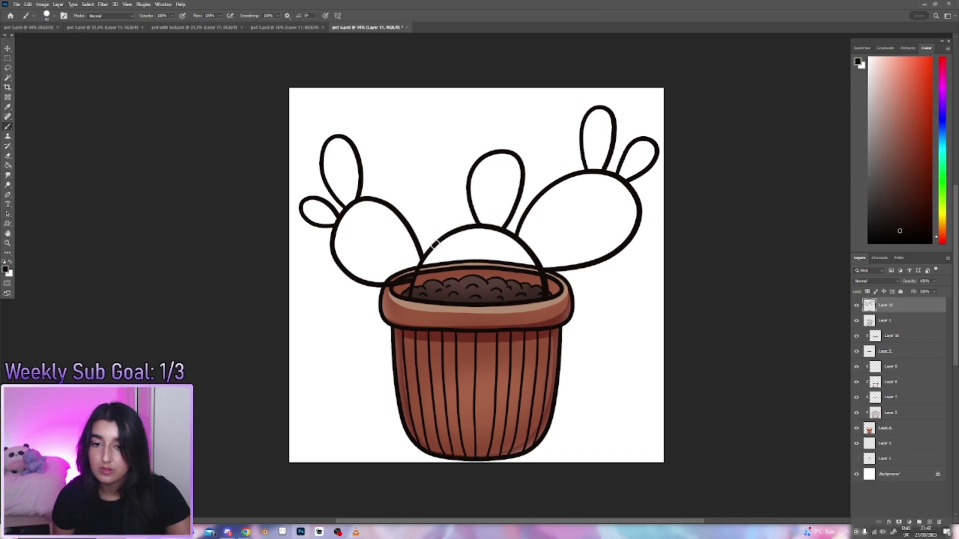
Step: Outline a new tall pad between the left pad and dome, topped with a small bud
drag(416, 228, 414, 205)
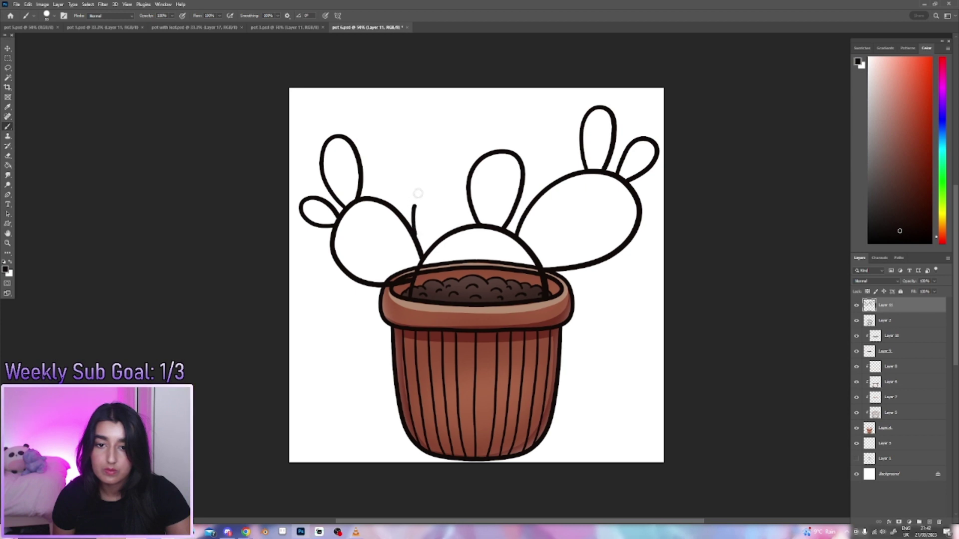
key(ctrl+z)
drag(417, 245, 415, 225)
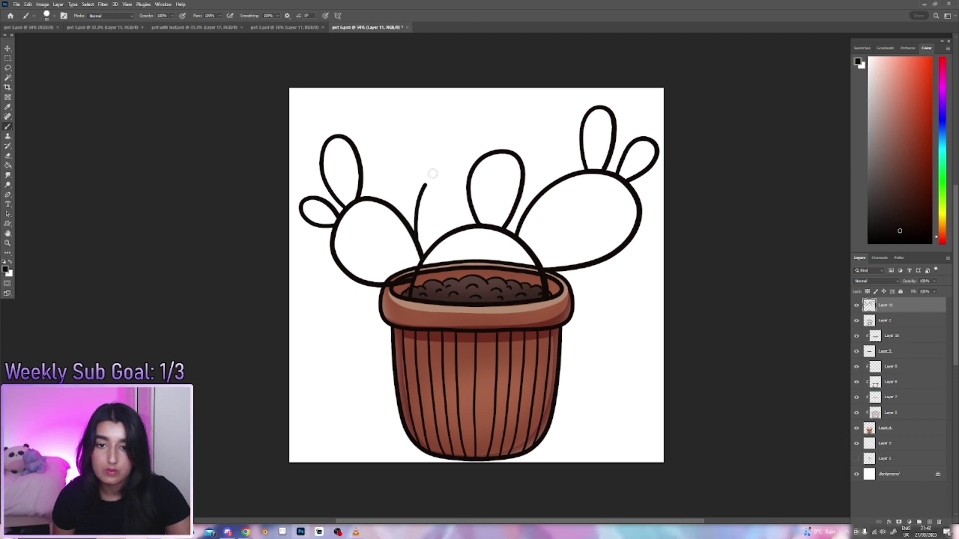
drag(432, 173, 448, 169)
key(ctrl+z)
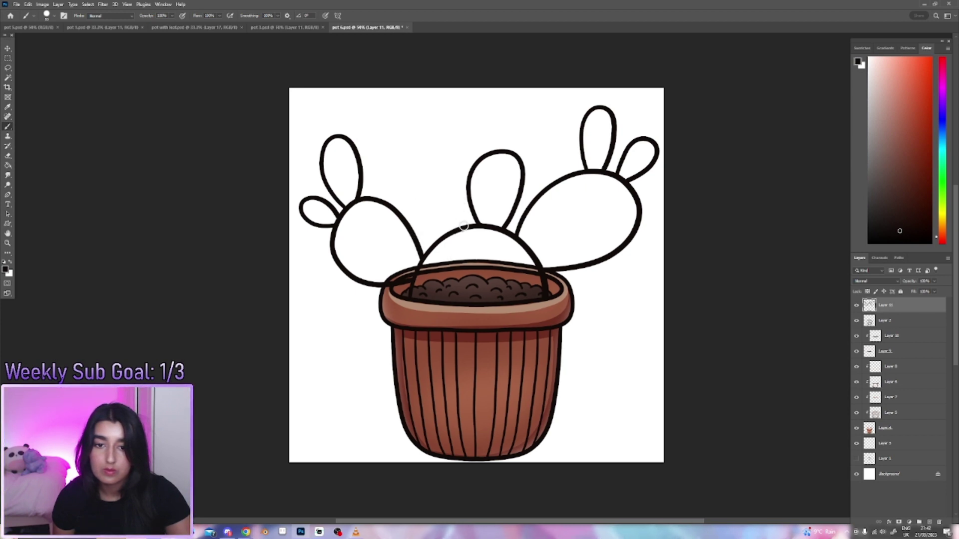
mouse_move(464, 226)
mouse_down()
mouse_move(449, 195)
mouse_move(429, 239)
mouse_up()
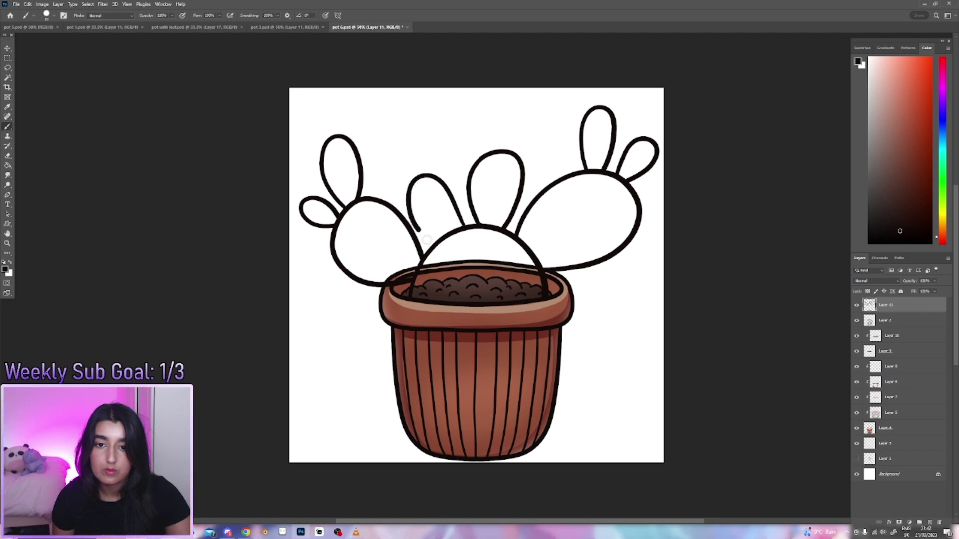
key(ctrl+z)
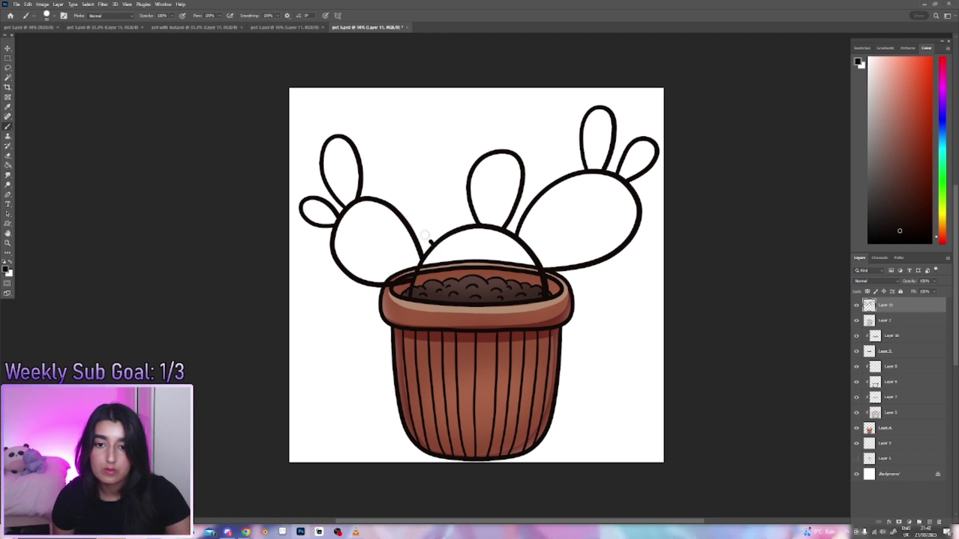
drag(411, 218, 421, 144)
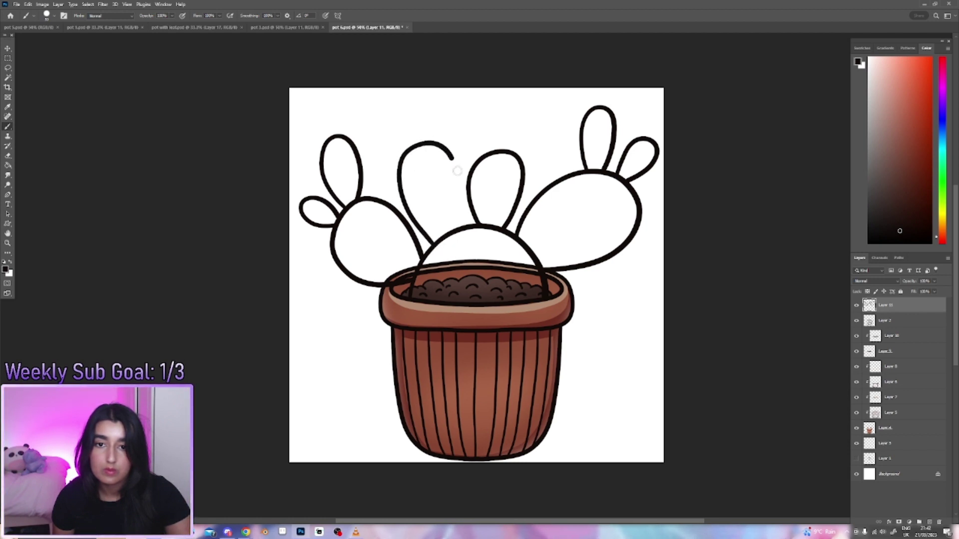
drag(457, 170, 455, 239)
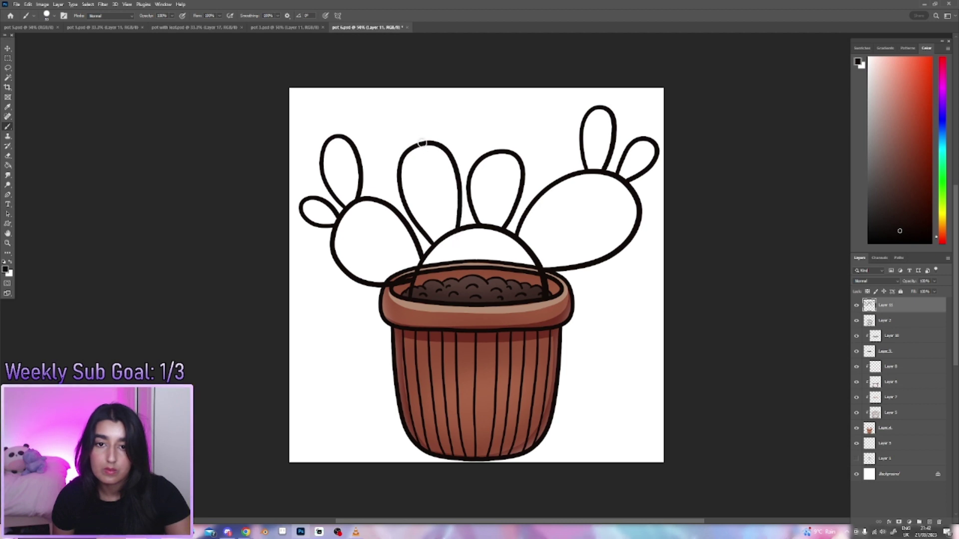
mouse_move(423, 139)
mouse_down()
mouse_move(428, 104)
mouse_move(433, 141)
mouse_up()
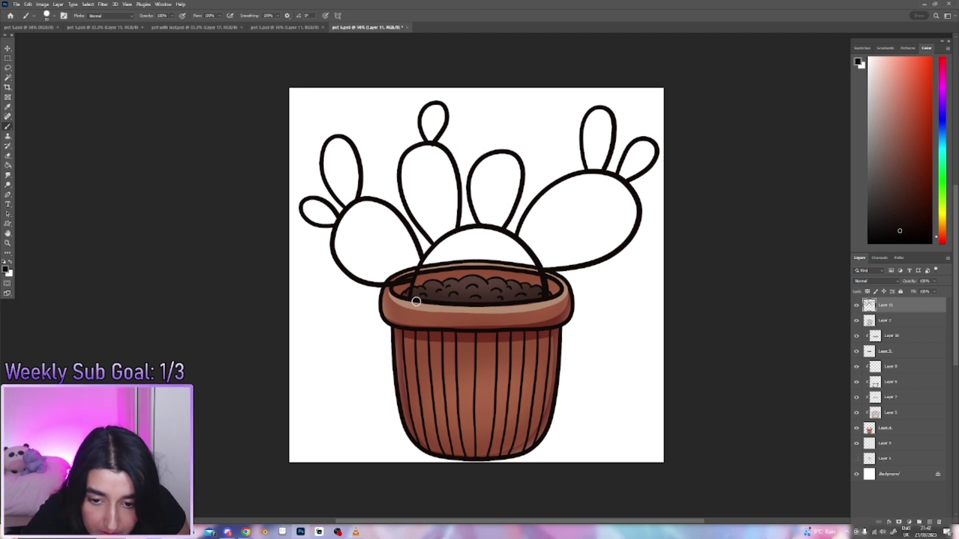
Step: Trace a dark line along the soil edge inside the pot's rim
mouse_move(437, 310)
mouse_down()
mouse_move(526, 309)
mouse_move(555, 296)
mouse_up()
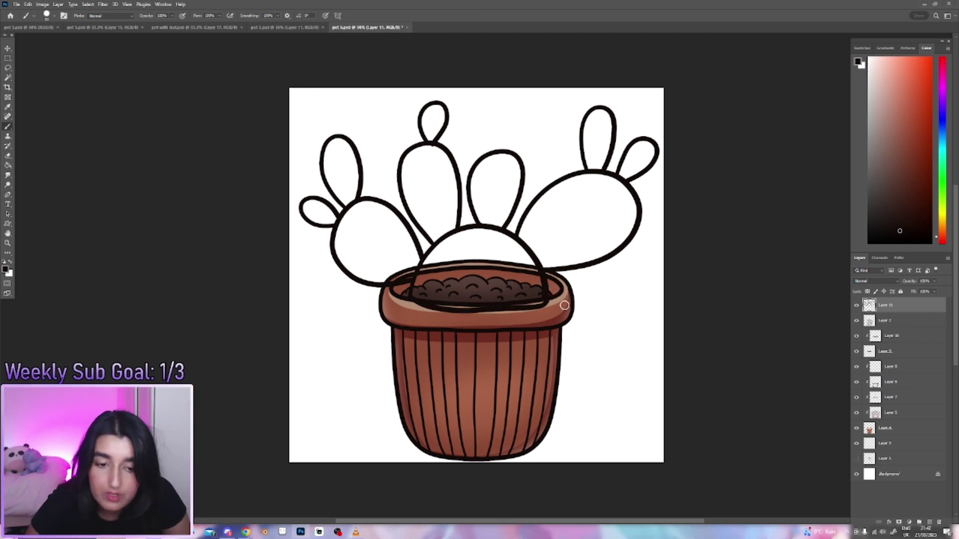
key(ctrl+z)
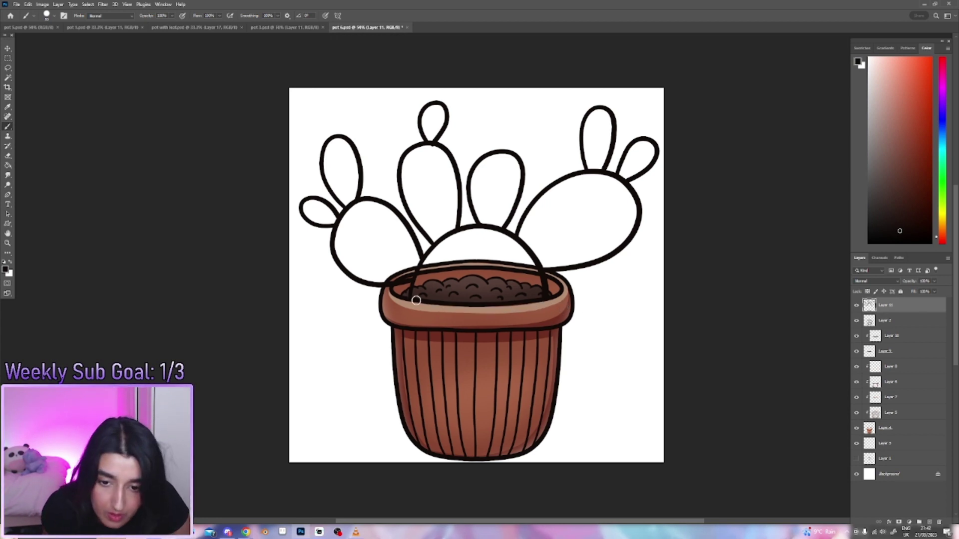
drag(409, 298, 483, 308)
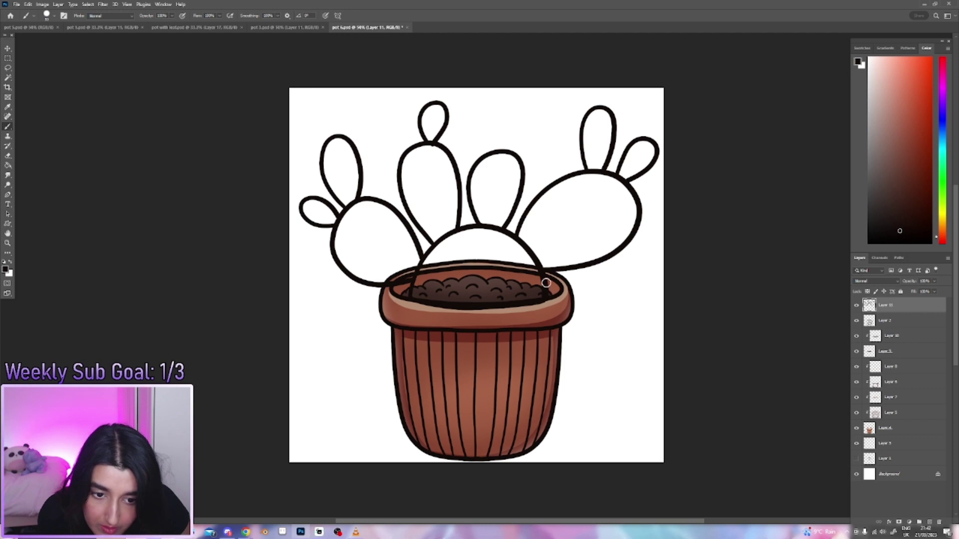
drag(550, 299, 545, 289)
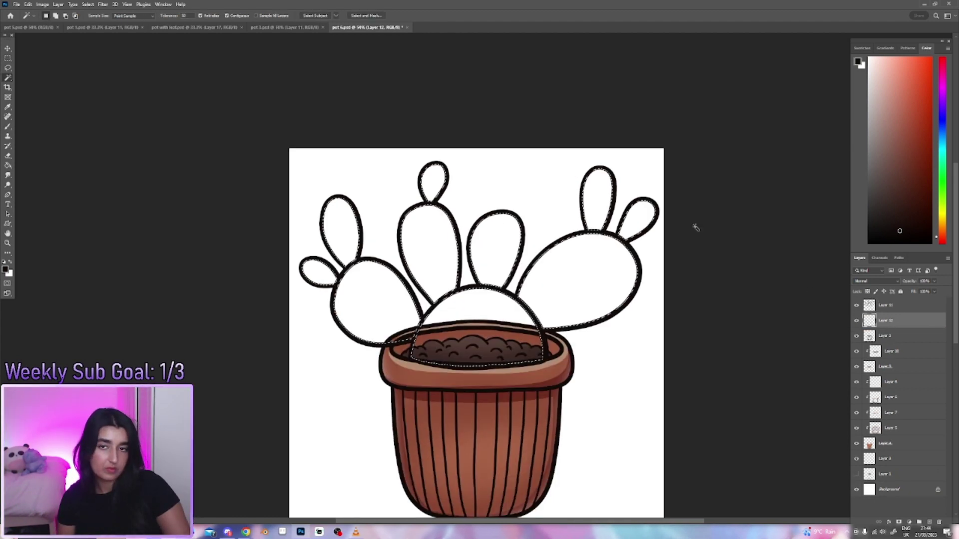
Step: Check the pot 3, pot with text, pot 1 and pot 5 documents for reference
click(294, 27)
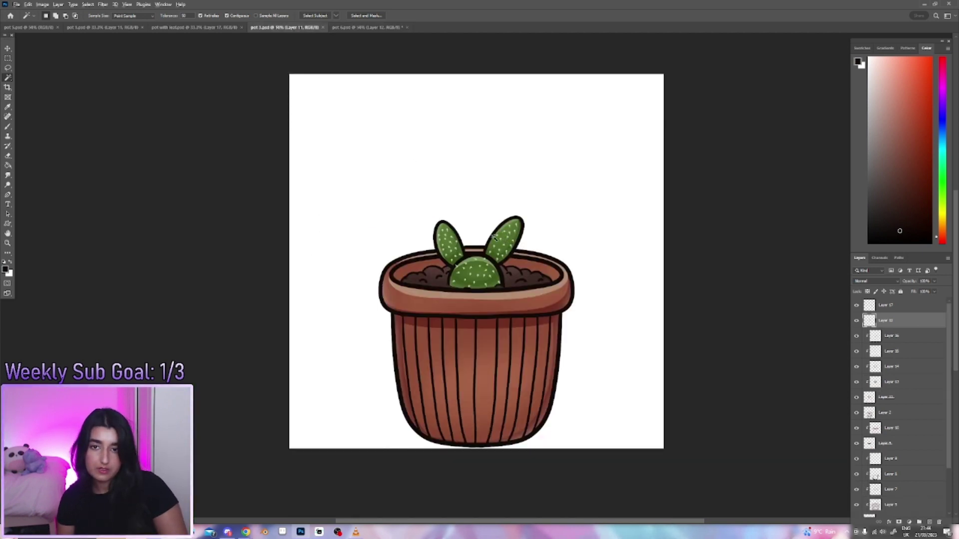
click(204, 28)
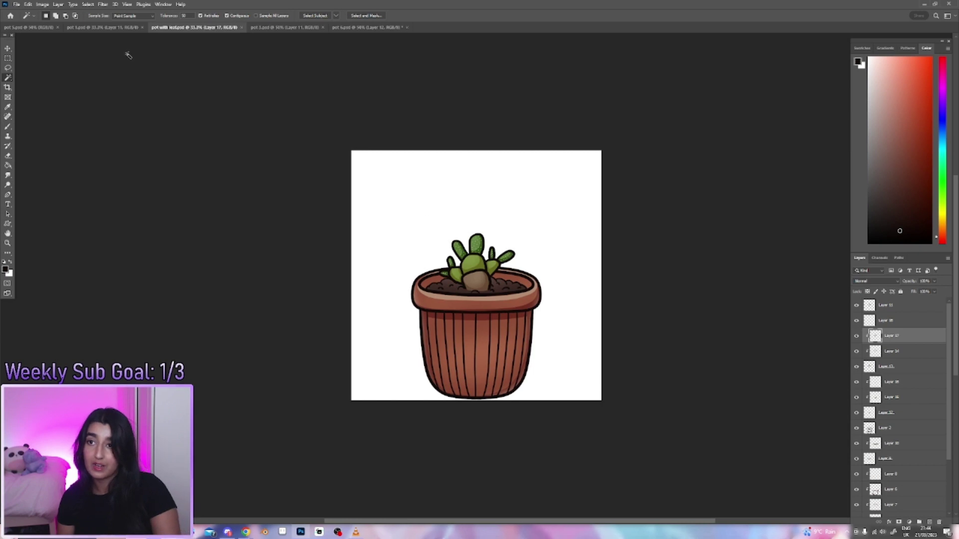
click(104, 27)
click(38, 29)
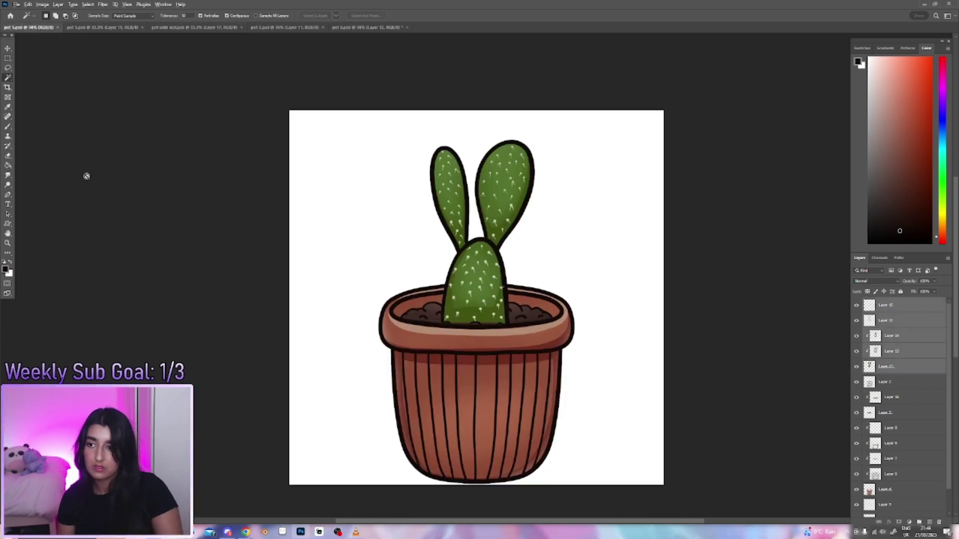
Step: Sample pot 5's cactus green, darken it, and fill the pot 6 pads with it
key(g)
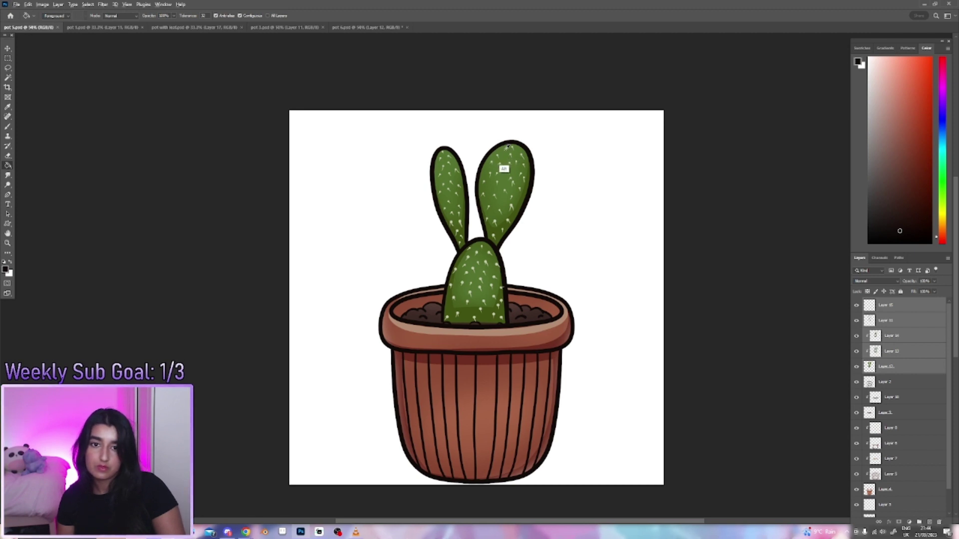
alt+click(505, 160)
click(367, 27)
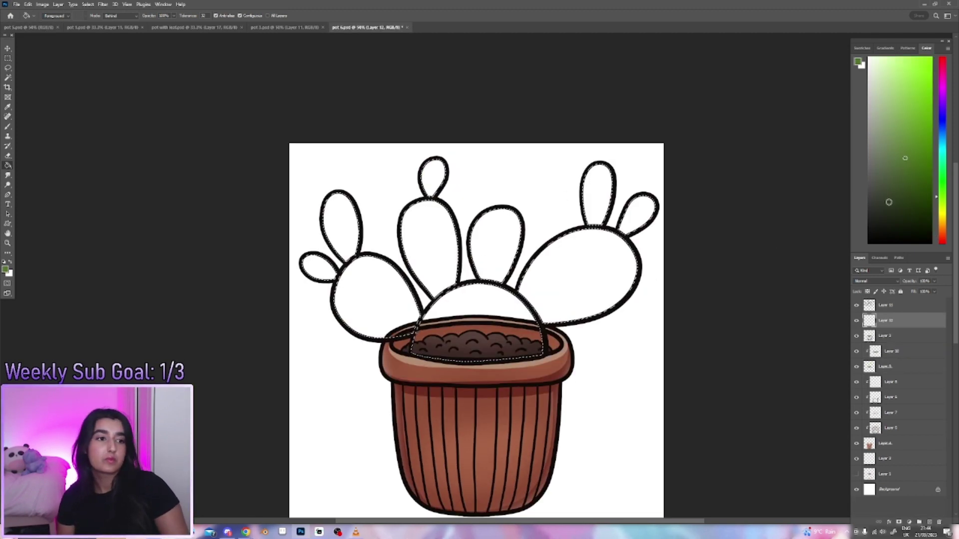
drag(905, 158, 910, 175)
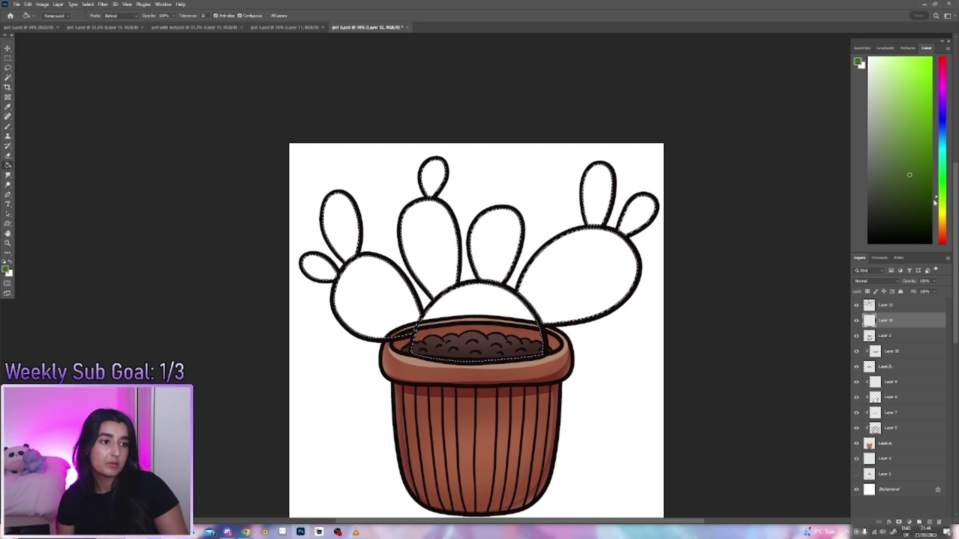
drag(912, 183, 909, 191)
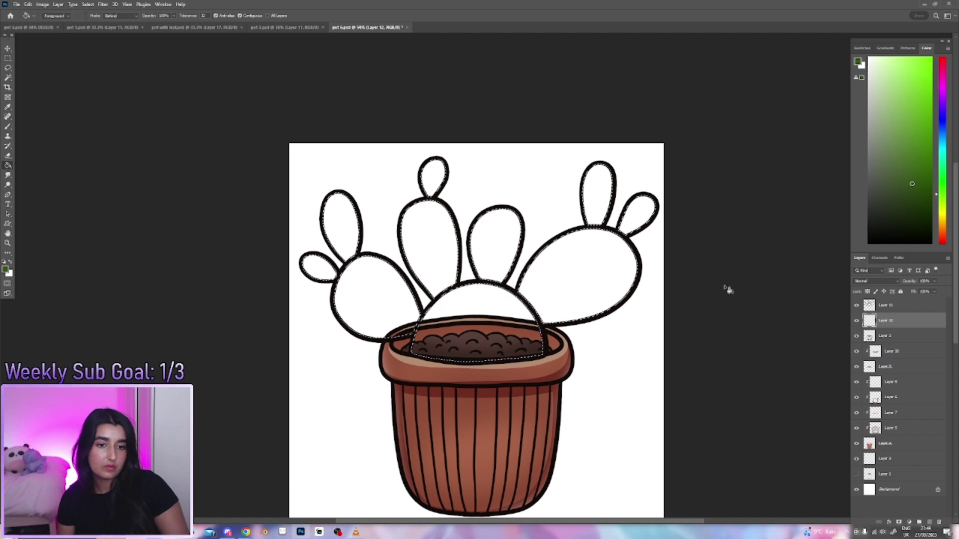
click(607, 265)
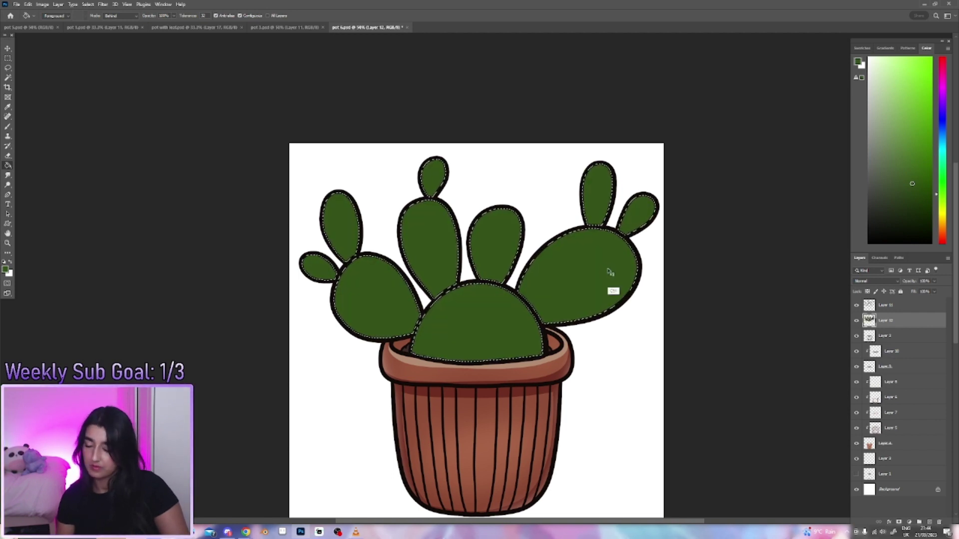
key(ctrl+d)
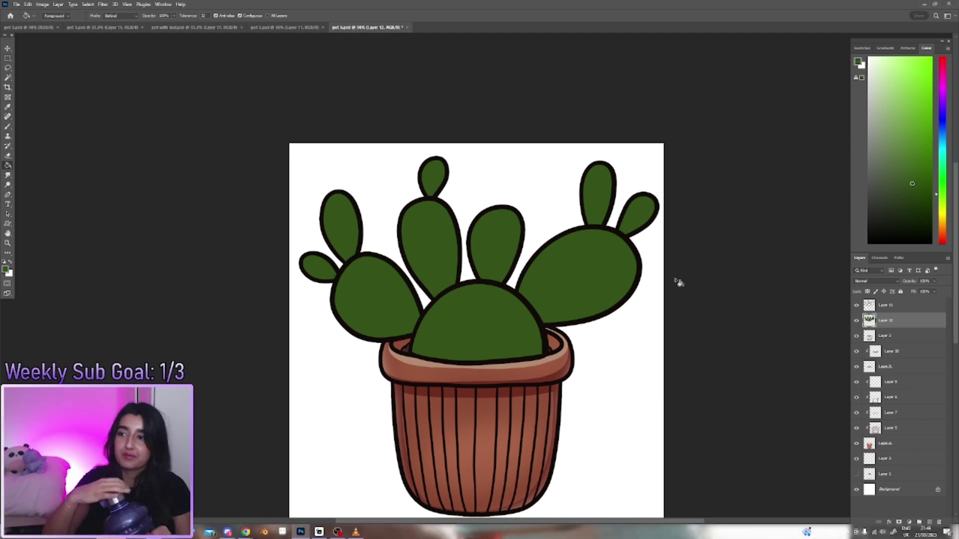
Step: On a new clipped layer, softly shade the right pad and dome darker
key(ctrl+shift+alt+n)
key(ctrl+alt+g)
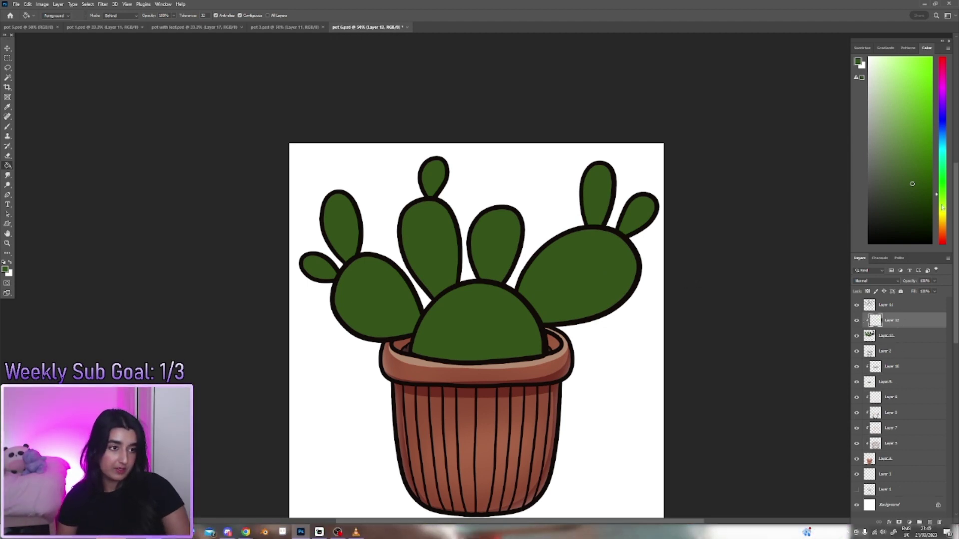
key(b)
right_click(738, 352)
key(Escape)
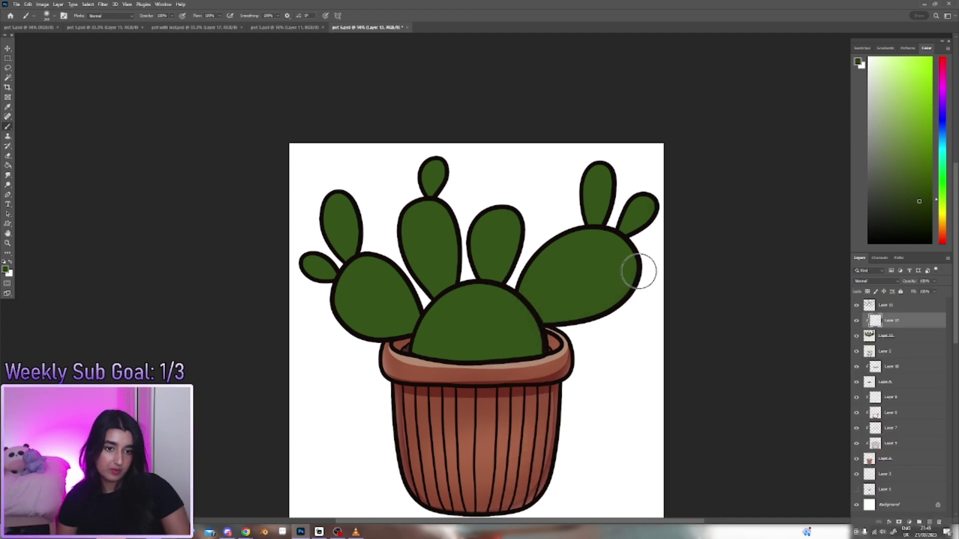
drag(638, 269, 547, 322)
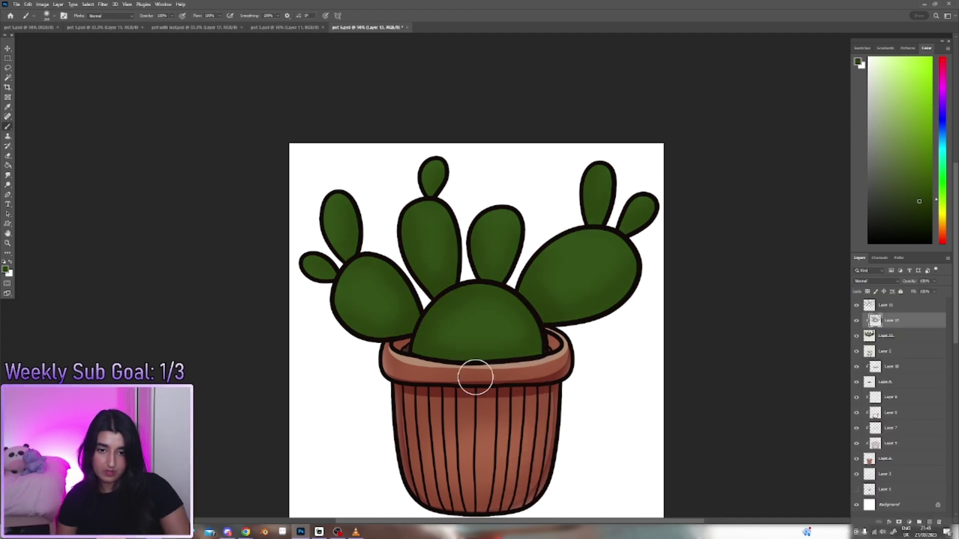
Step: Add another clipped shading layer and darken the middle pad's right edge
key(ctrl+shift+alt+n)
alt+click(898, 335)
right_click(549, 268)
key(Escape)
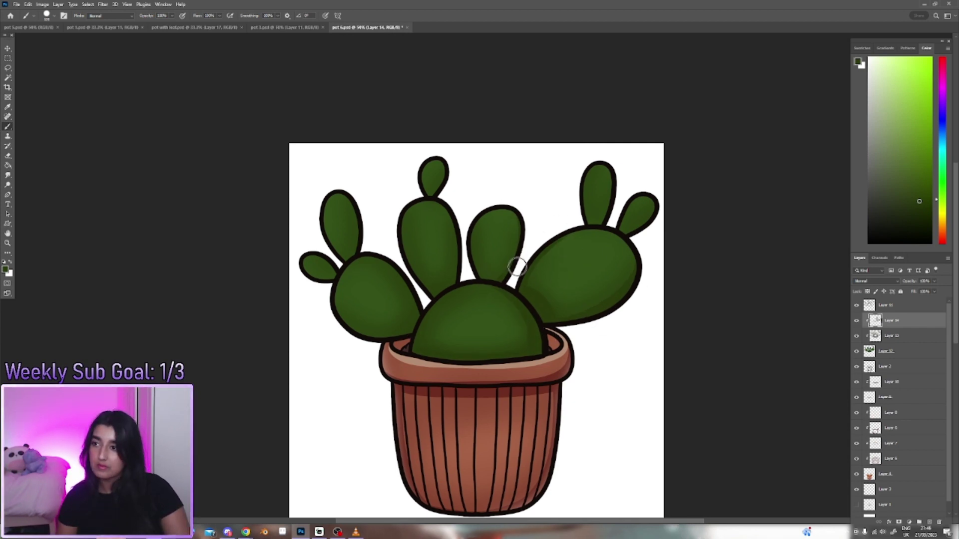
drag(517, 268, 524, 226)
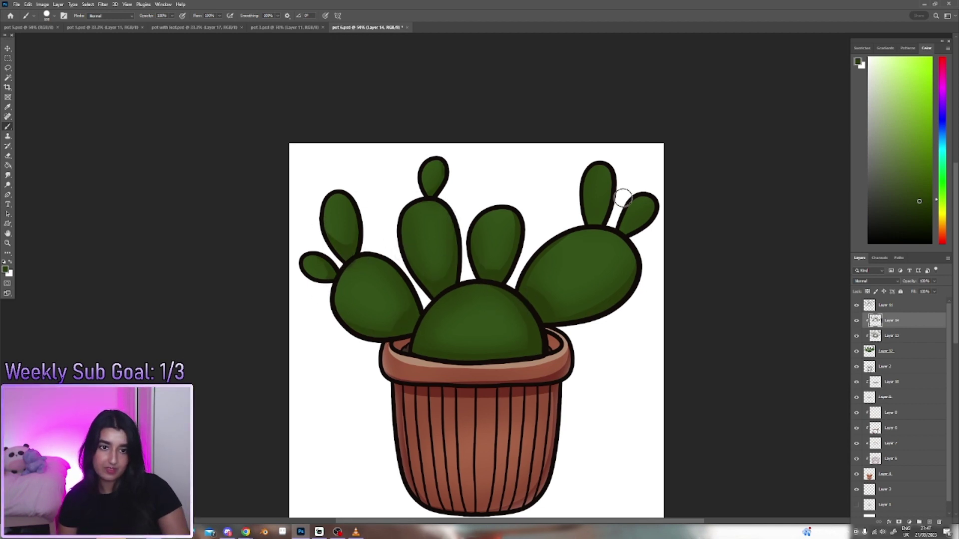
Step: Add a highlight layer with a lighter green, then sample a darker green on Layer 14
key(ctrl+shift+alt+n)
click(295, 27)
key(ctrl+Tab)
click(903, 151)
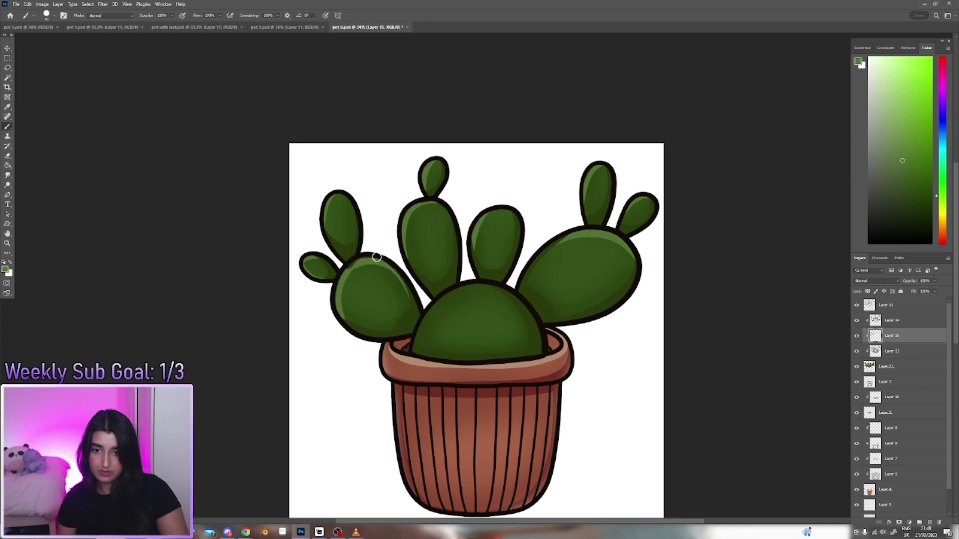
key(alt+bracketright)
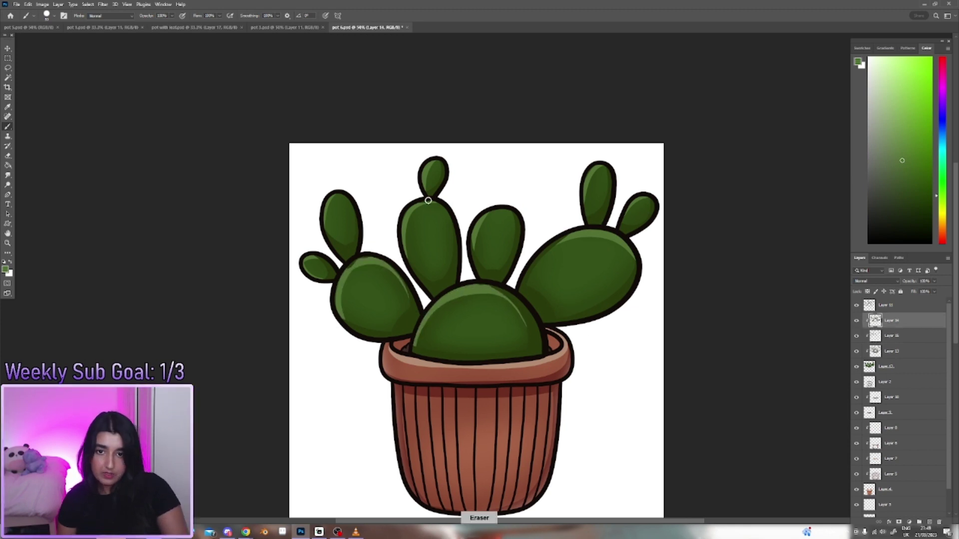
key(alt+bracketleft)
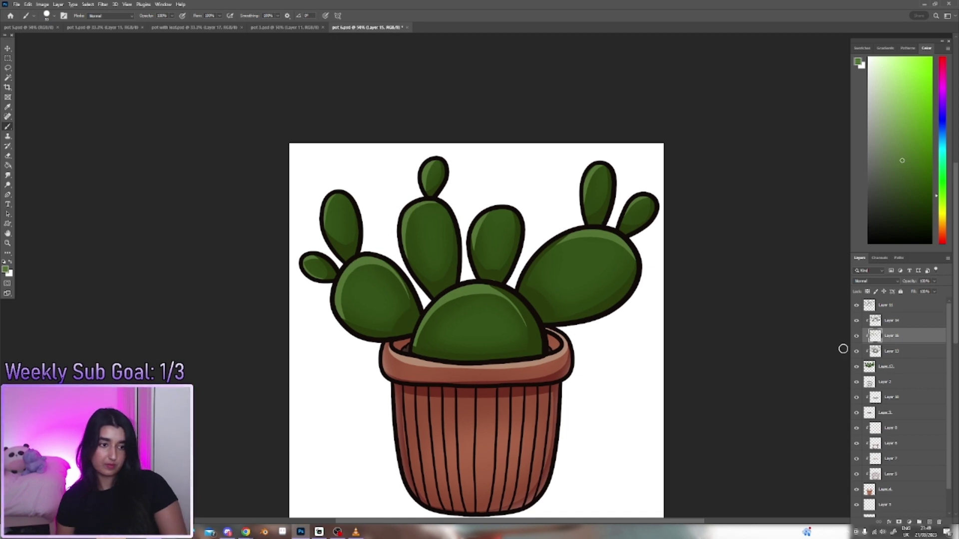
key(alt+bracketright)
alt+click(518, 299)
Step: Pick a round brush and stamp pale dots across the central pad
scroll(483, 282, up, 2)
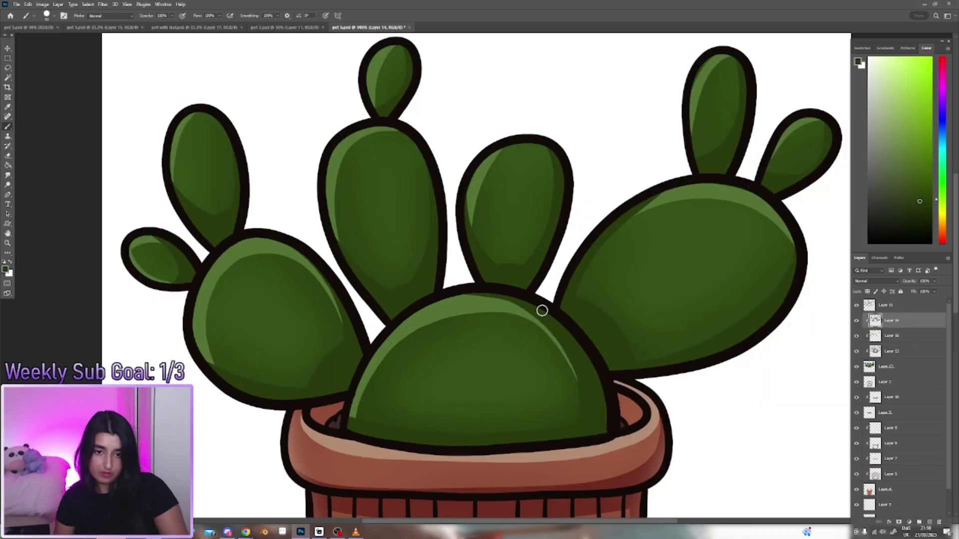
scroll(475, 282, down, 2)
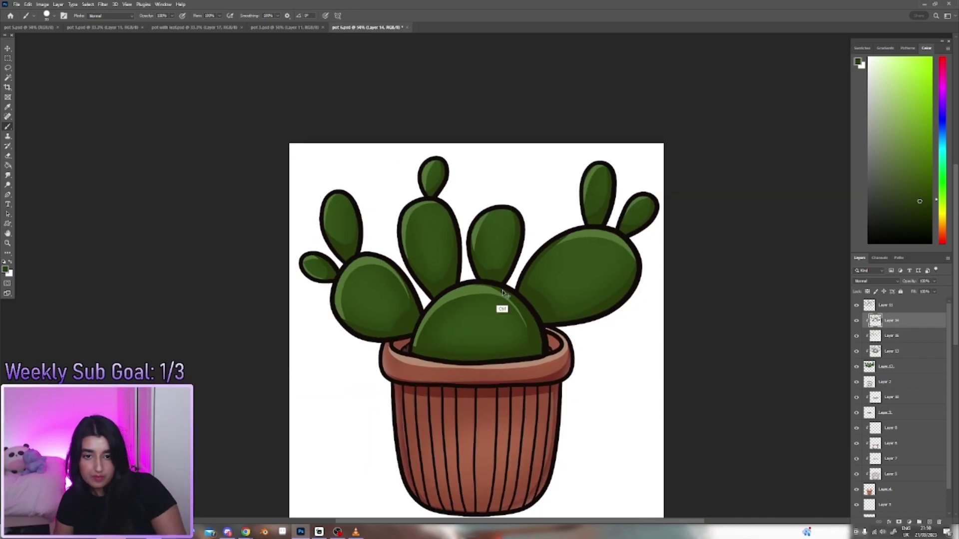
scroll(499, 296, up, 4)
scroll(749, 494, down, 1)
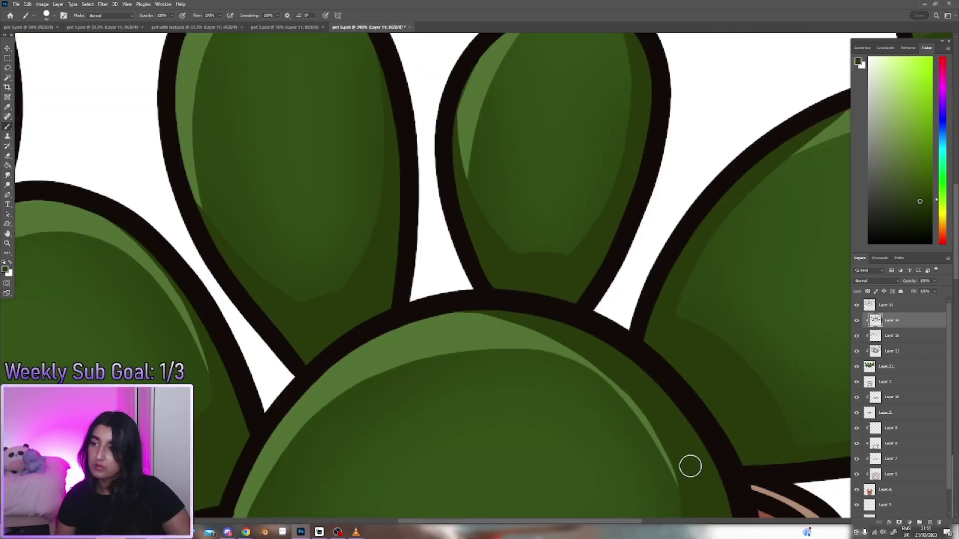
scroll(690, 467, down, 3)
scroll(474, 280, up, 2)
right_click(639, 274)
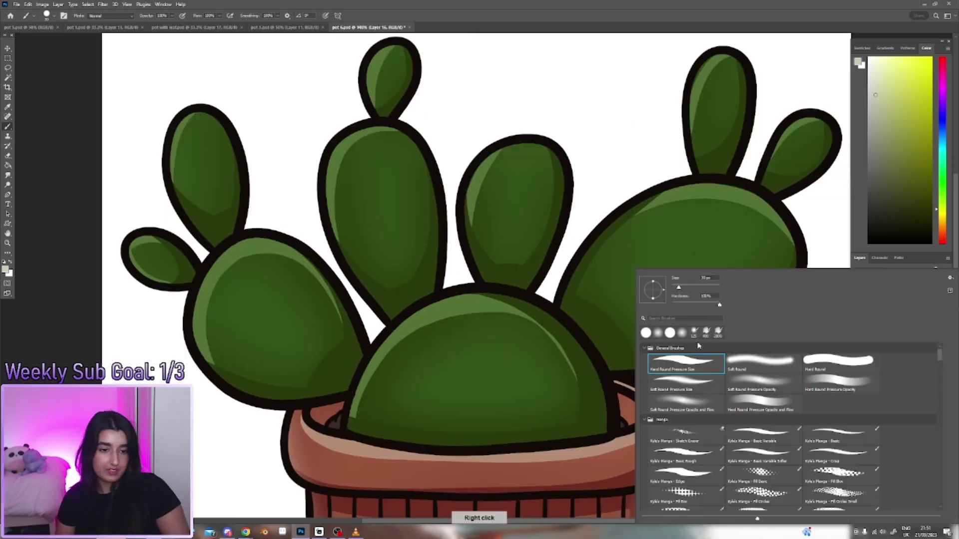
click(397, 382)
click(423, 397)
click(544, 420)
click(570, 399)
click(487, 332)
click(454, 350)
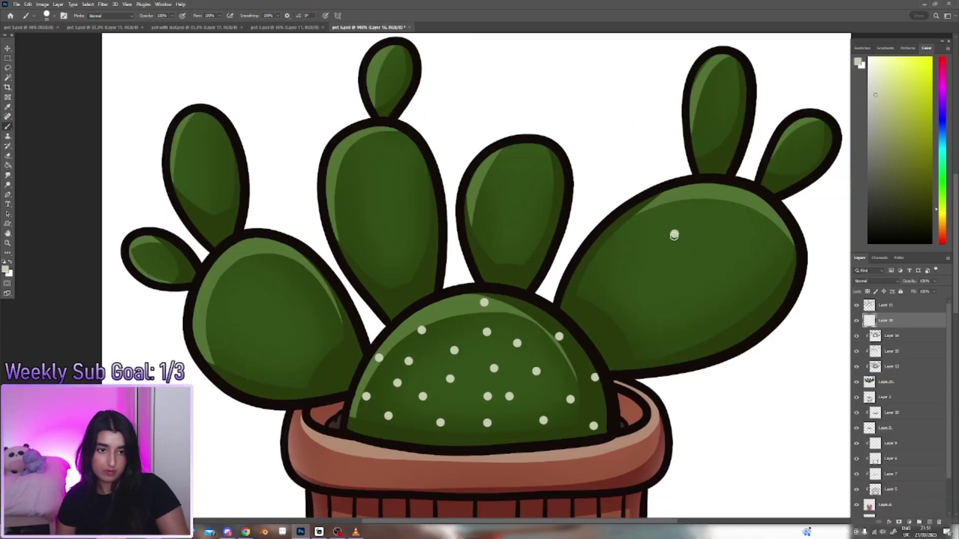
Step: Stamp pale dots across the right and upper-middle pads
click(452, 315)
click(521, 316)
click(610, 333)
click(586, 297)
click(634, 305)
click(689, 314)
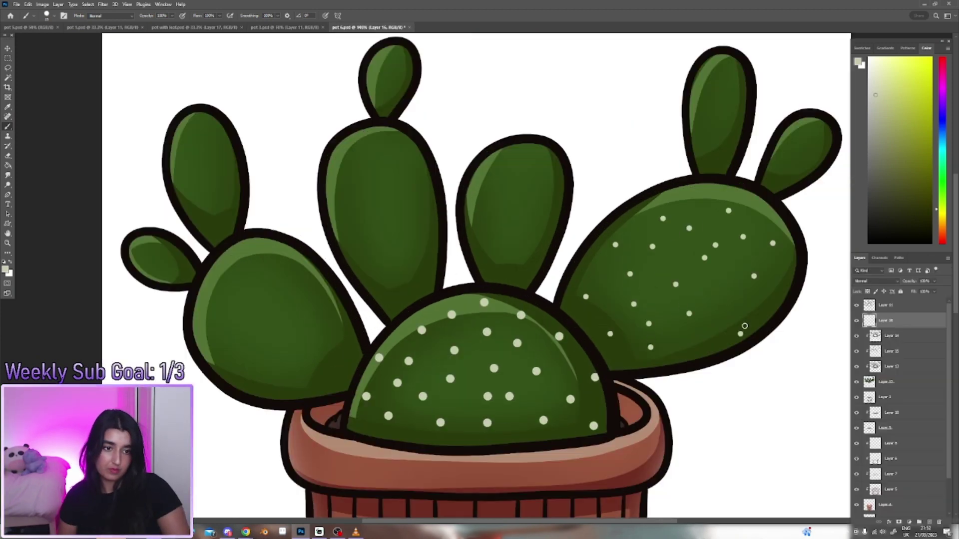
click(718, 319)
click(754, 307)
click(699, 201)
click(521, 172)
click(515, 219)
click(506, 276)
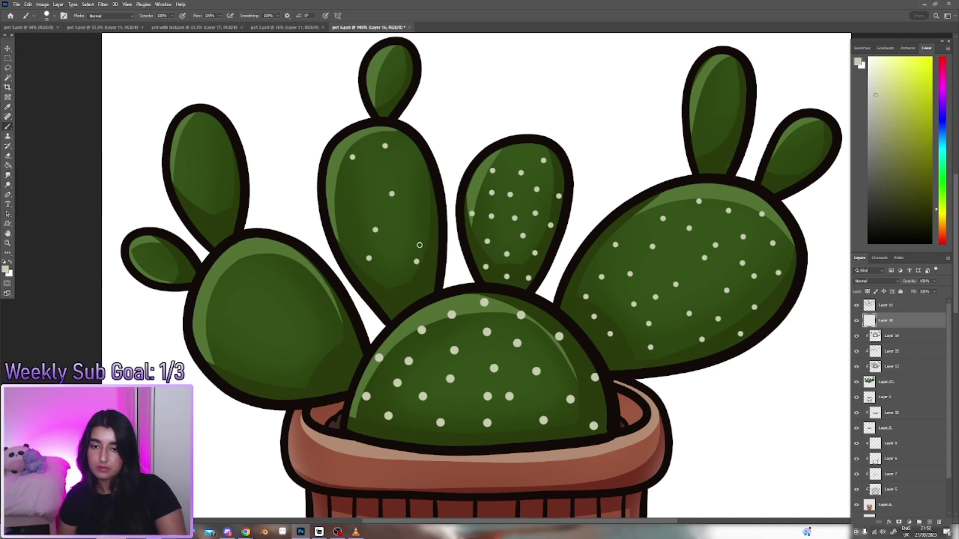
Step: Dot the left and upper-right pads with pale spots
click(229, 362)
click(319, 385)
click(341, 384)
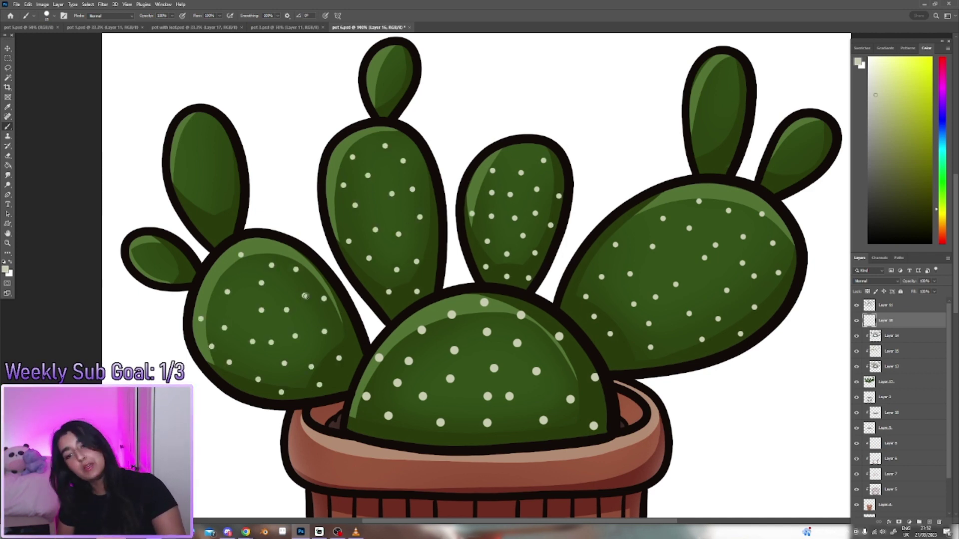
click(324, 299)
click(706, 158)
click(724, 141)
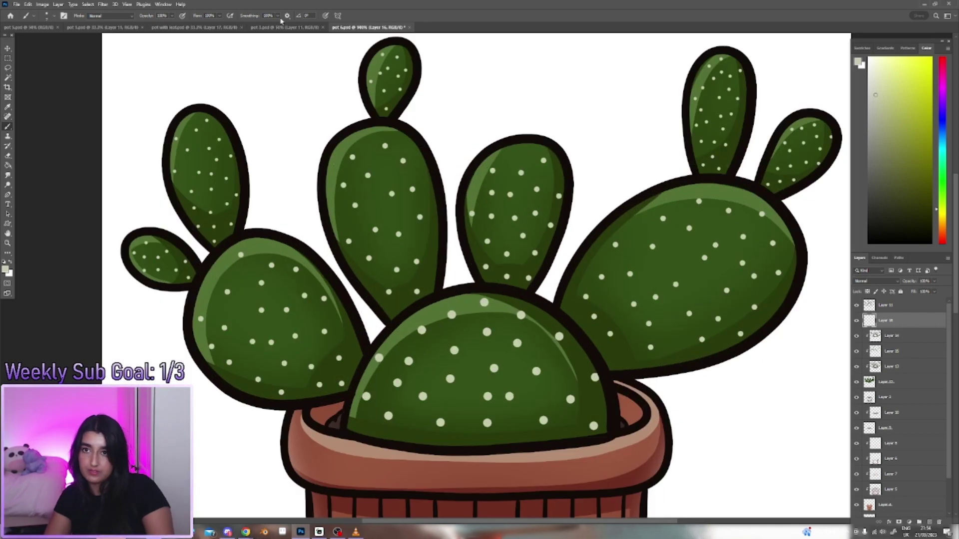
right_click(444, 271)
Step: Pick a fine brush, move Layer 16 to the top, and start spines on central and left pads
double_click(465, 367)
drag(484, 346, 492, 345)
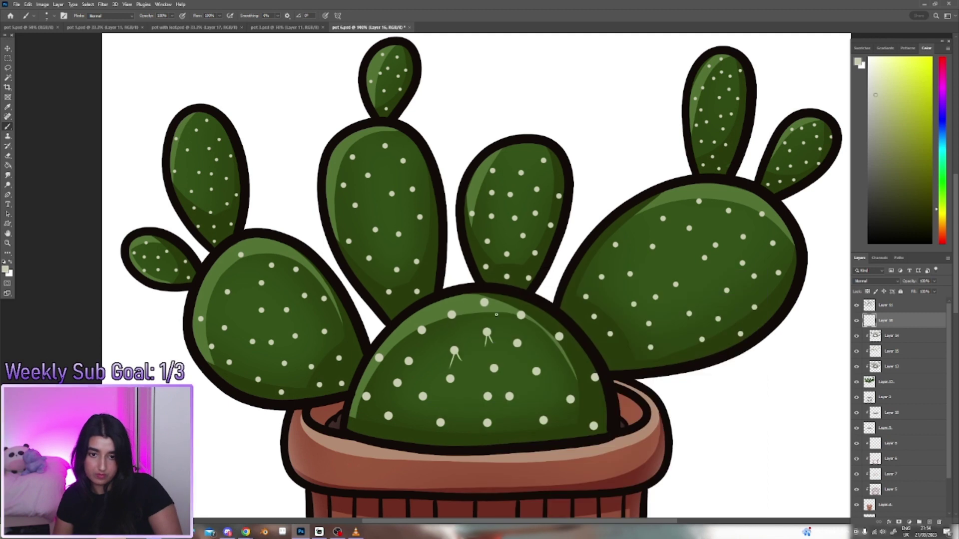
drag(887, 324, 888, 301)
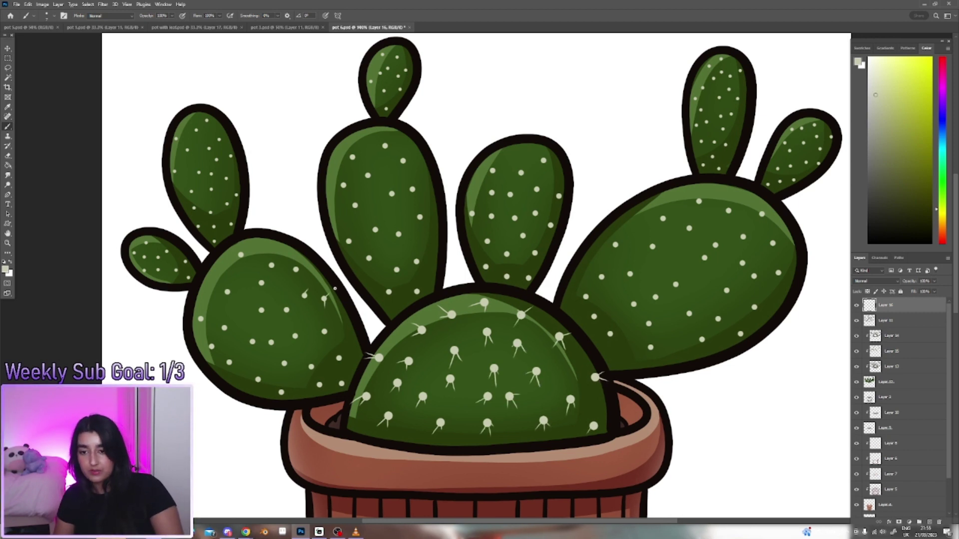
drag(258, 293, 262, 285)
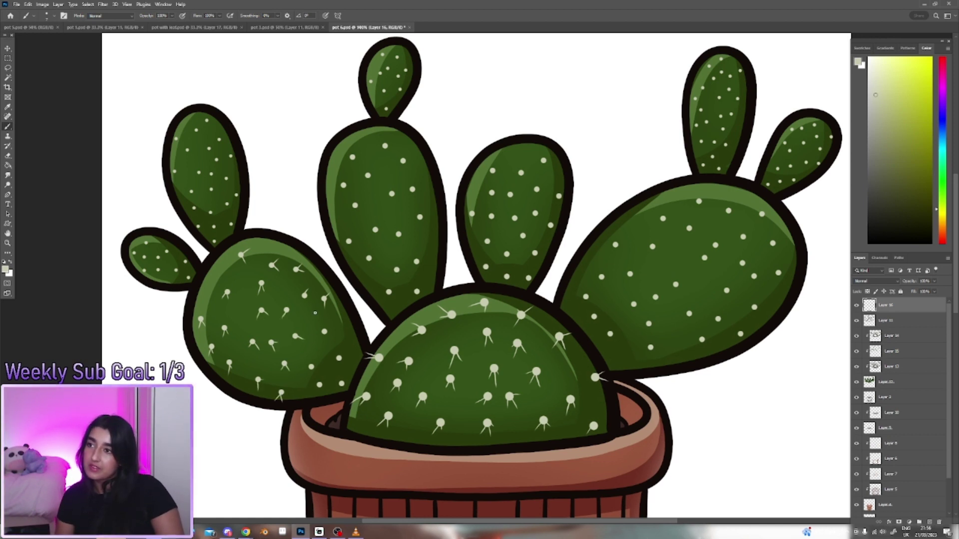
Step: Add short spine strokes to the dots on the top-middle and right pads
drag(352, 158, 348, 166)
drag(344, 187, 345, 194)
mouse_move(368, 176)
mouse_down()
mouse_move(367, 185)
mouse_move(407, 173)
mouse_up()
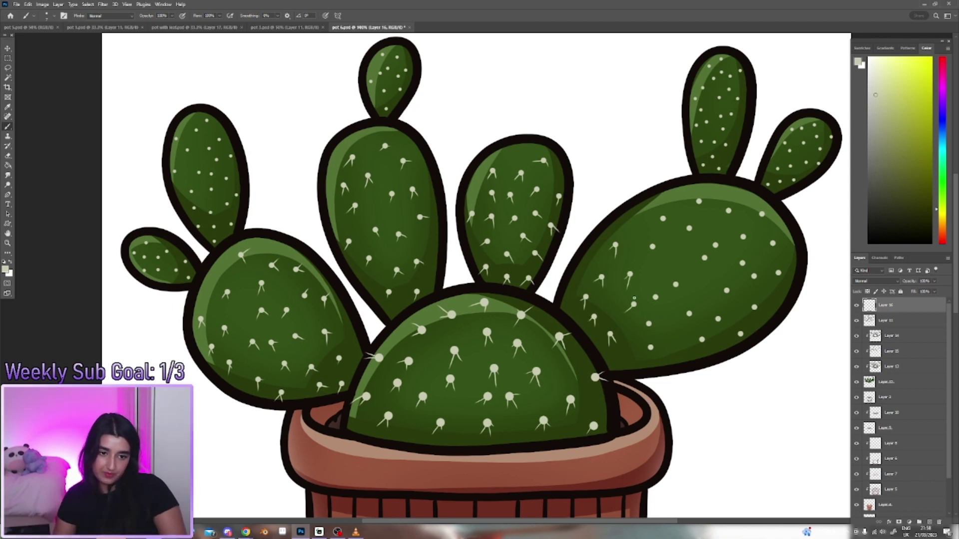
drag(663, 219, 656, 224)
drag(690, 229, 685, 235)
drag(652, 248, 672, 294)
drag(688, 315, 683, 325)
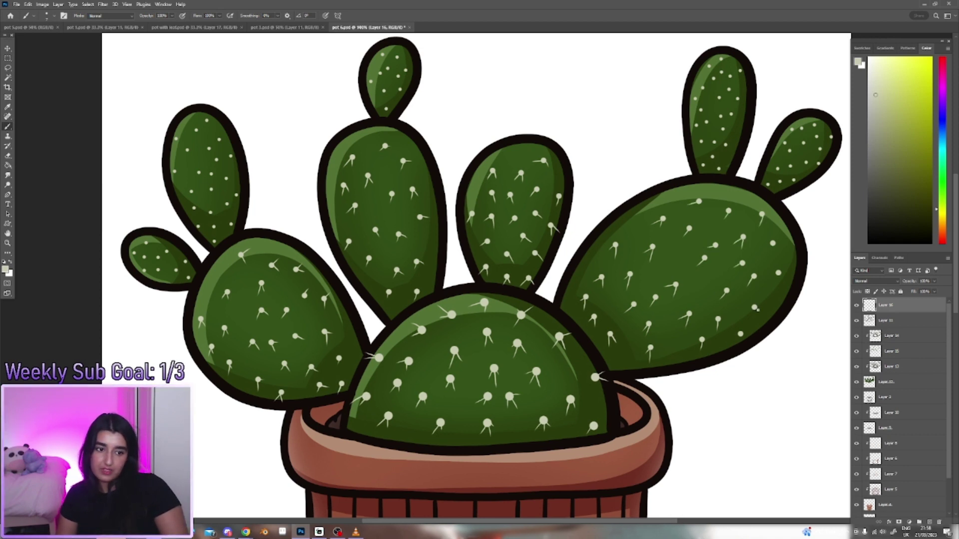
drag(774, 244, 771, 252)
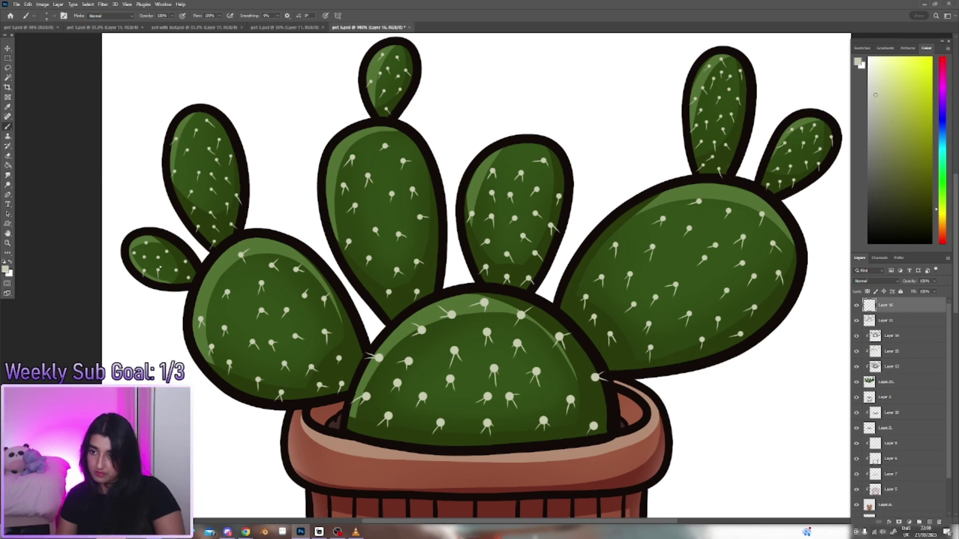
key(ctrl+0)
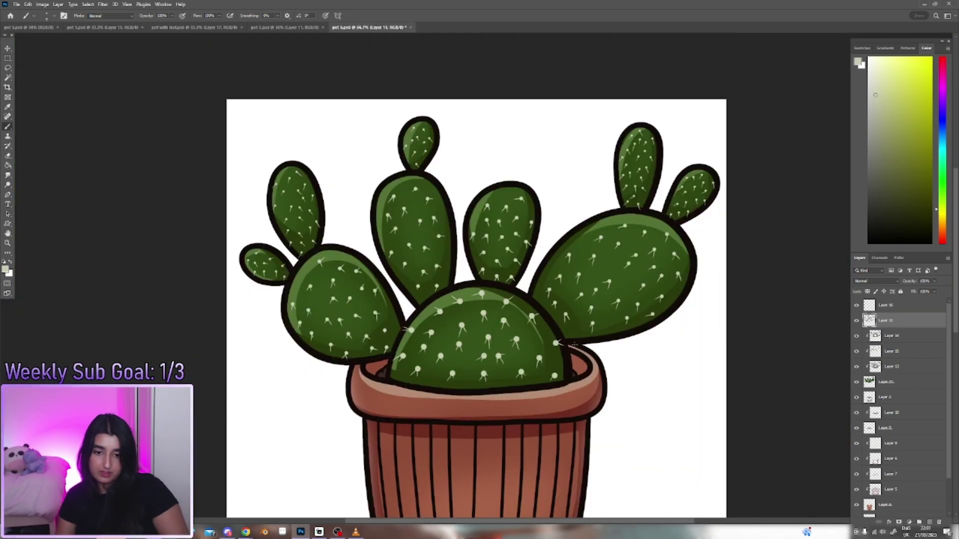
Step: Nudge the layer content up with Free Transform and paint green over the dome's lower outline
key(ctrl+t)
drag(500, 363, 504, 346)
key(Return)
key(b)
alt+scroll(480, 347, up, 3)
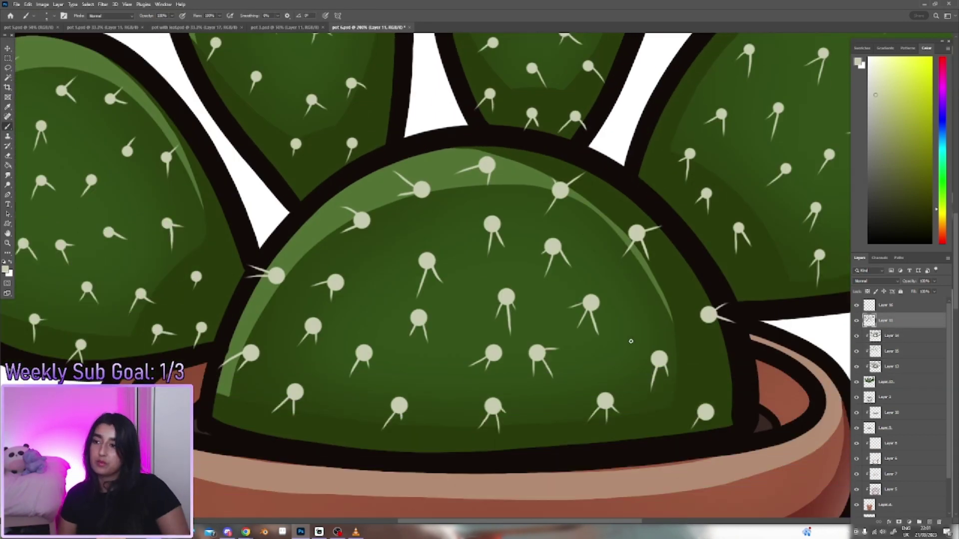
drag(216, 424, 722, 450)
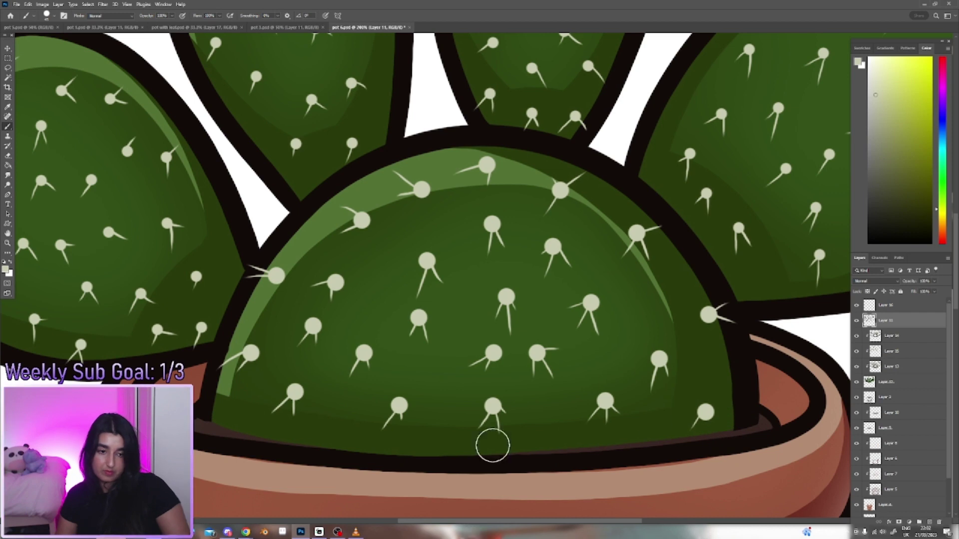
Step: On Layer 16, sample dark brown and brush four soil bumps along the pot rim
click(895, 306)
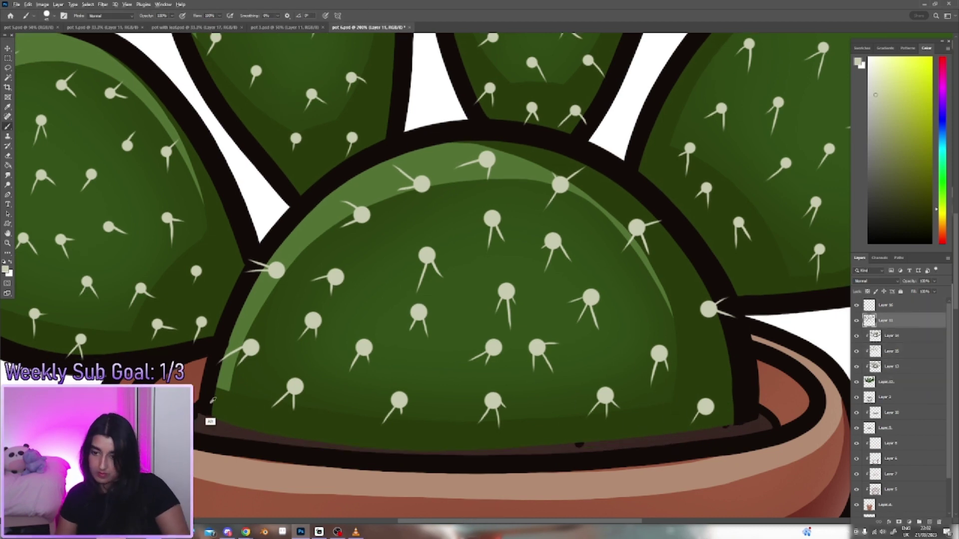
alt+click(226, 434)
drag(220, 425, 264, 439)
drag(699, 430, 744, 420)
drag(574, 450, 620, 447)
drag(320, 449, 360, 447)
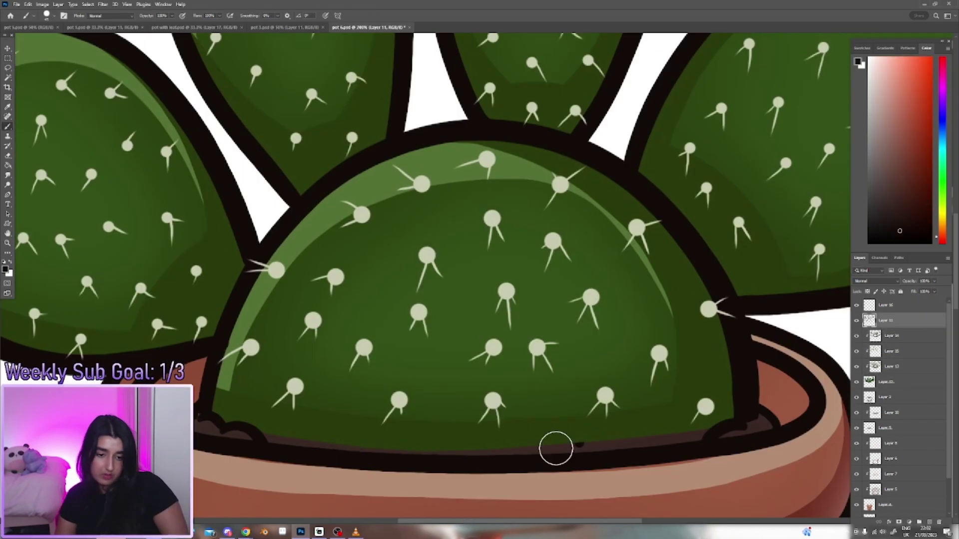
Step: Review the whole drawing and save the file
key(ctrl+minus)
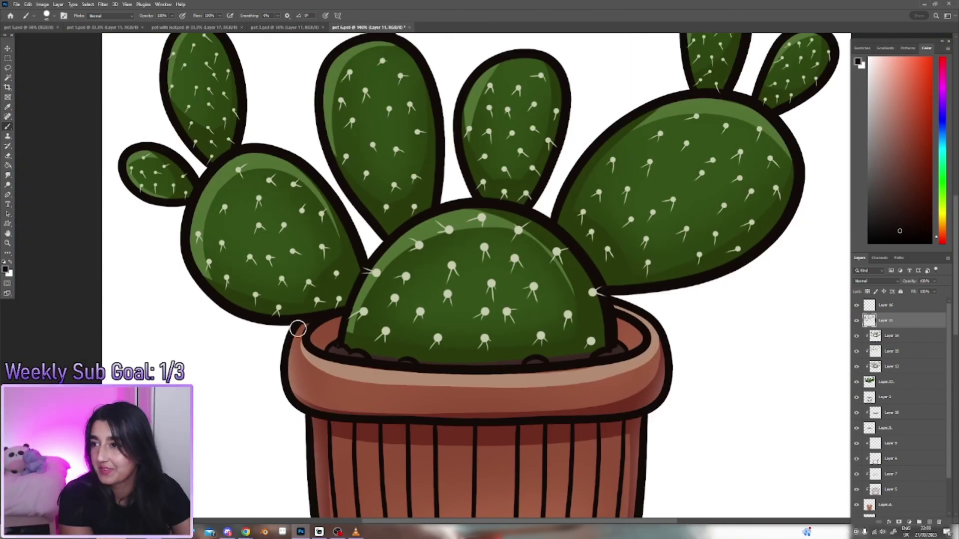
key(ctrl+plus)
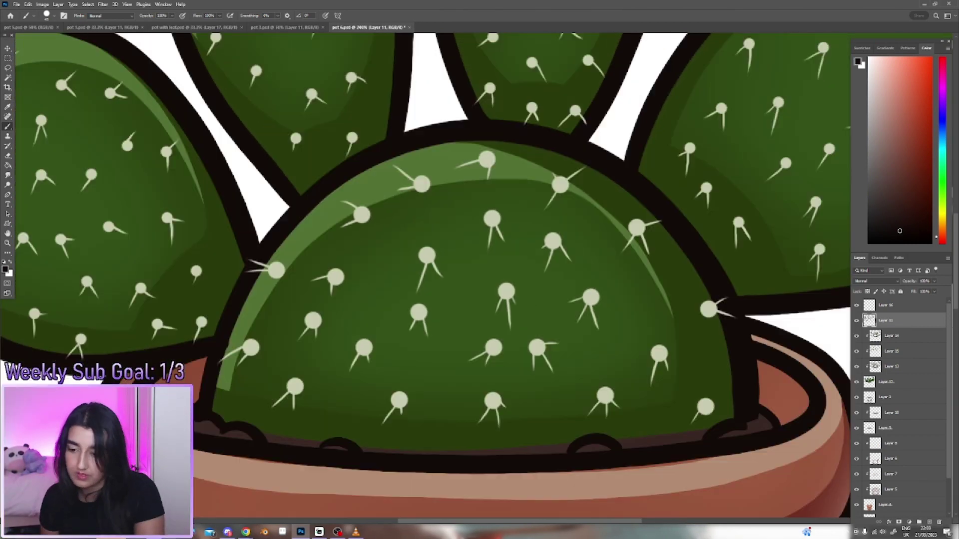
key(ctrl+0)
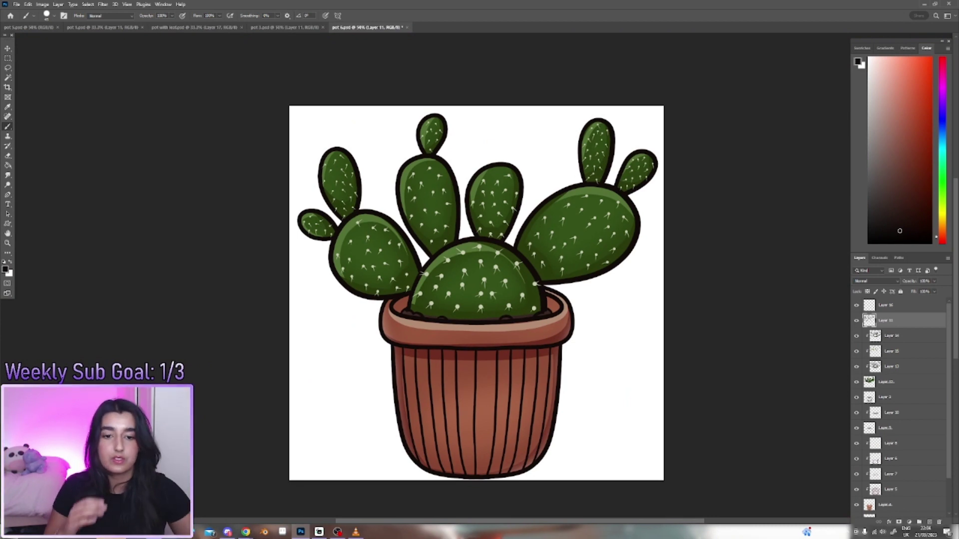
scroll(316, 471, down, 1)
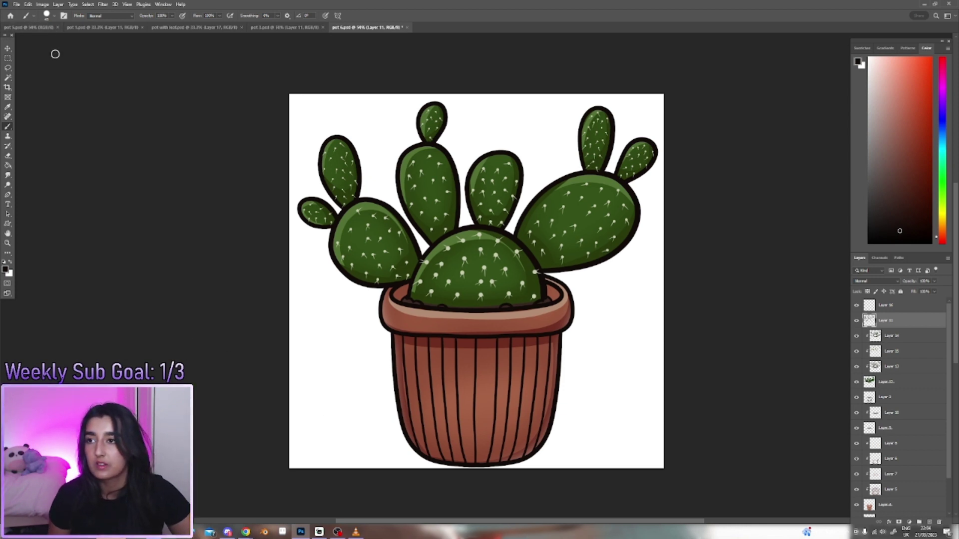
key(ctrl+s)
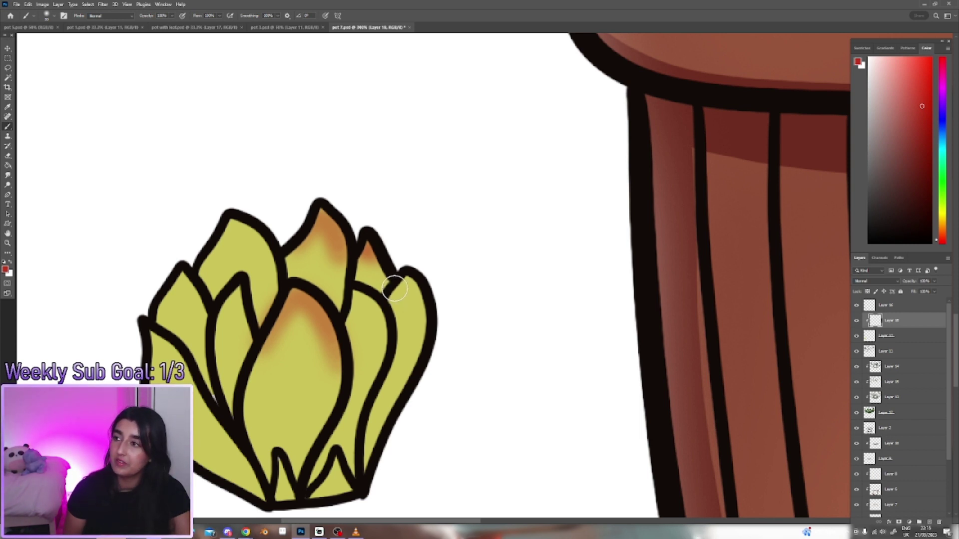
Step: Shade the edges of the right, lower-left, upper-left and upper-middle petals orange
mouse_move(396, 287)
mouse_down()
mouse_move(429, 289)
mouse_move(428, 331)
mouse_move(386, 419)
mouse_up()
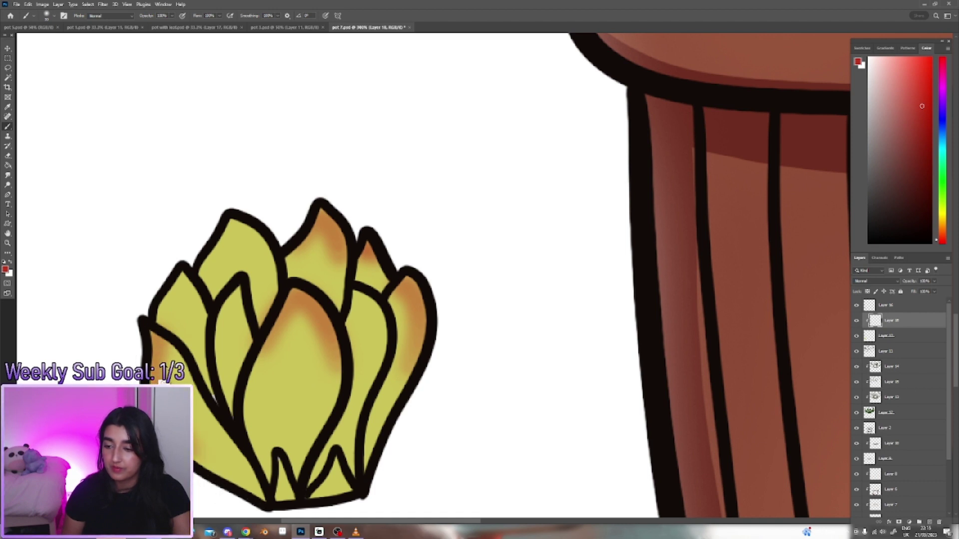
key(ctrl+z)
drag(176, 346, 146, 324)
drag(148, 357, 185, 420)
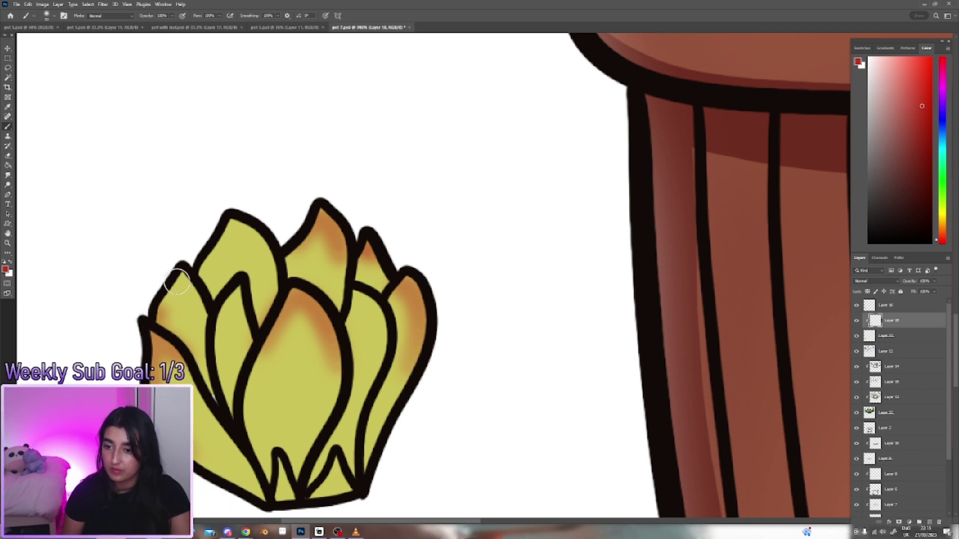
drag(177, 282, 197, 289)
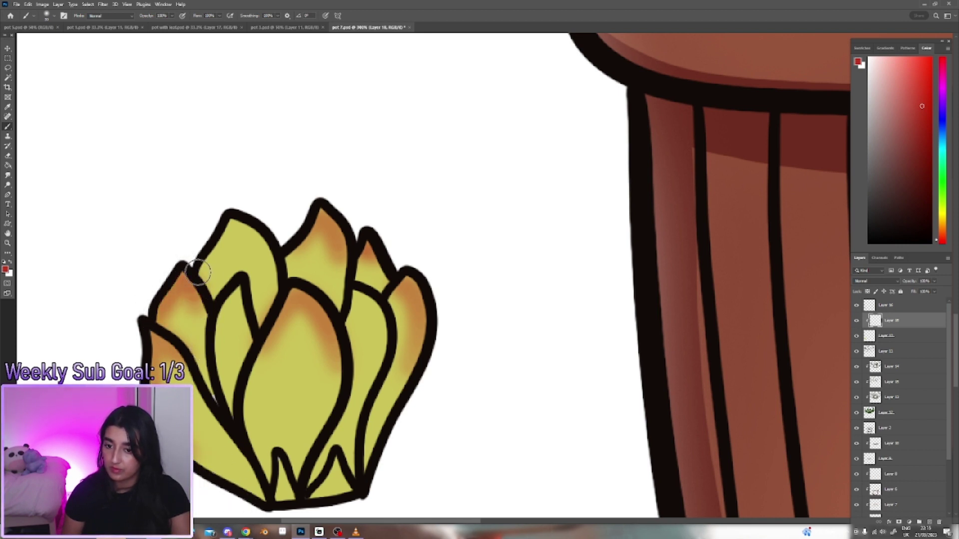
mouse_move(237, 210)
mouse_down()
mouse_move(279, 272)
mouse_move(260, 355)
mouse_up()
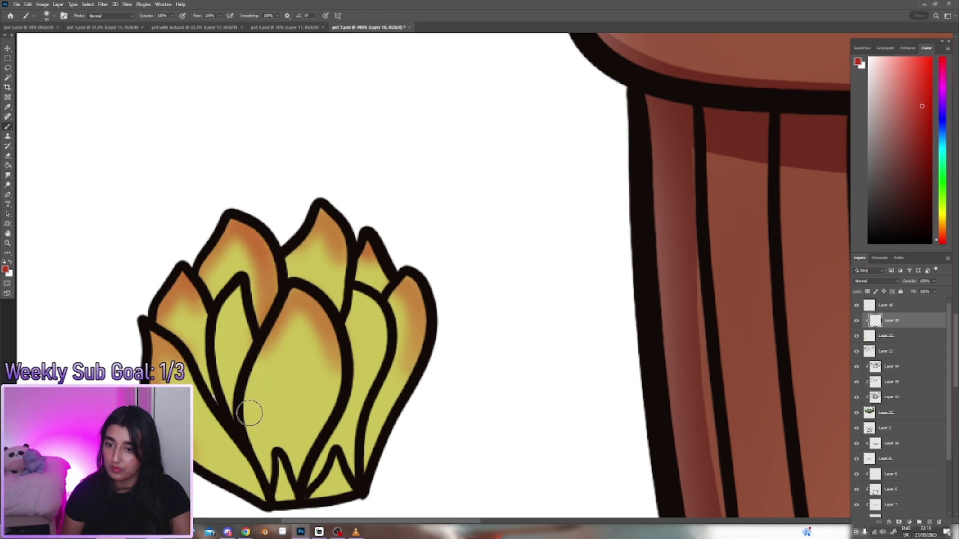
Step: Fill the gaps between the bottom and lower-right petals with orange
drag(283, 496, 280, 446)
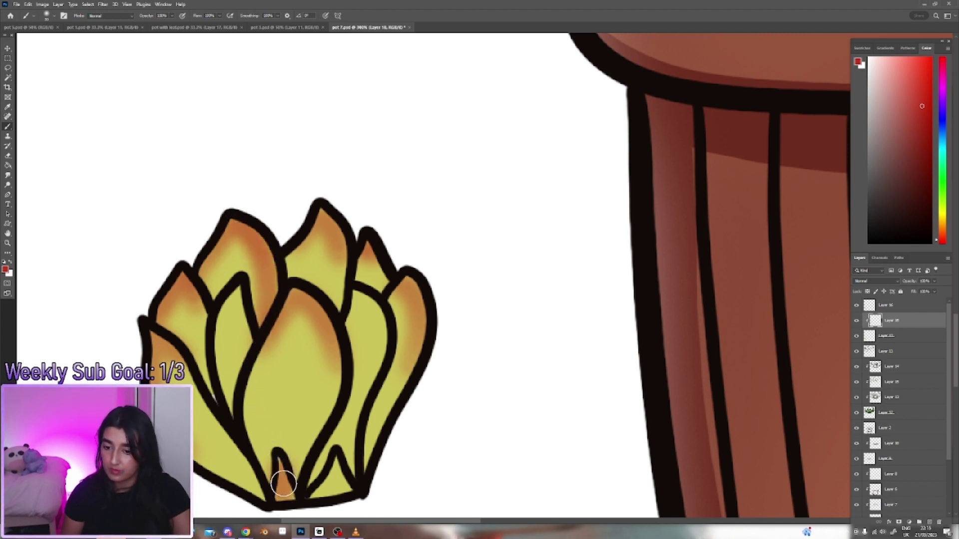
drag(324, 492, 341, 455)
key(ctrl+z)
key(ctrl+z)
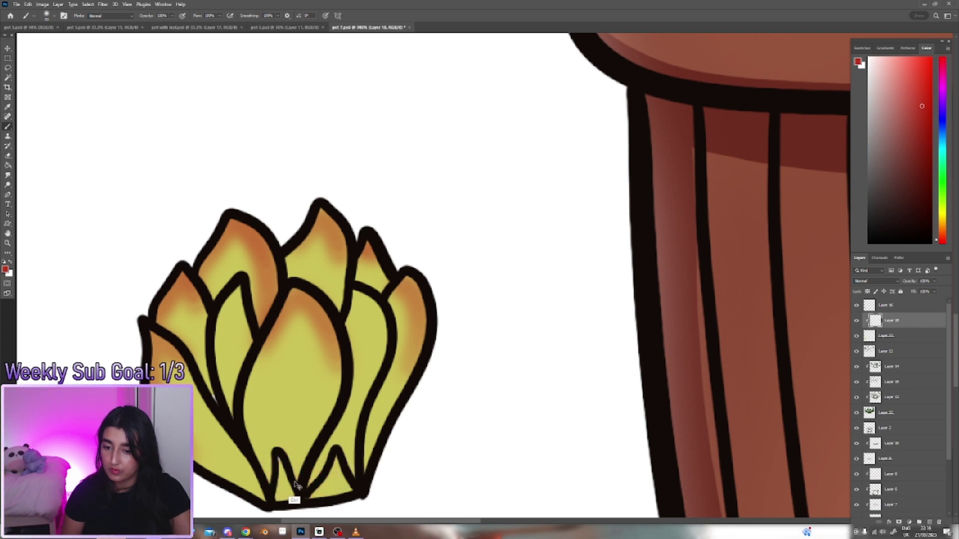
drag(290, 497, 280, 459)
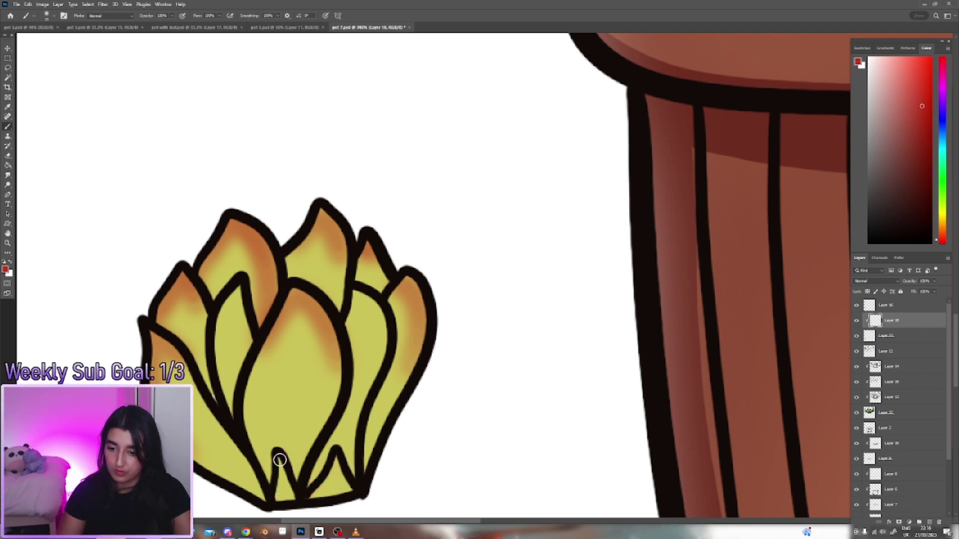
mouse_move(275, 507)
mouse_down()
mouse_move(283, 480)
mouse_move(320, 500)
mouse_move(339, 452)
mouse_move(347, 492)
mouse_up()
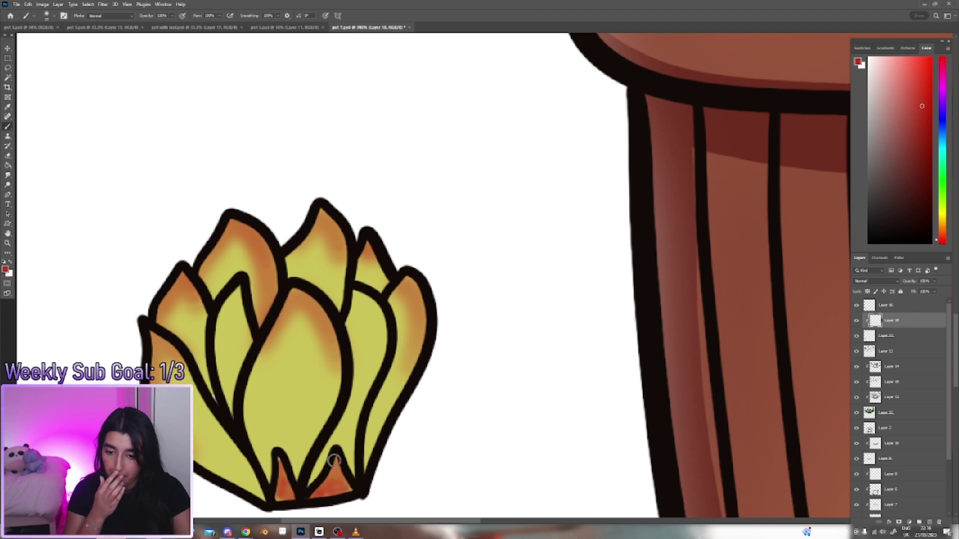
mouse_move(337, 451)
mouse_down()
mouse_move(350, 494)
mouse_move(305, 499)
mouse_move(278, 484)
mouse_up()
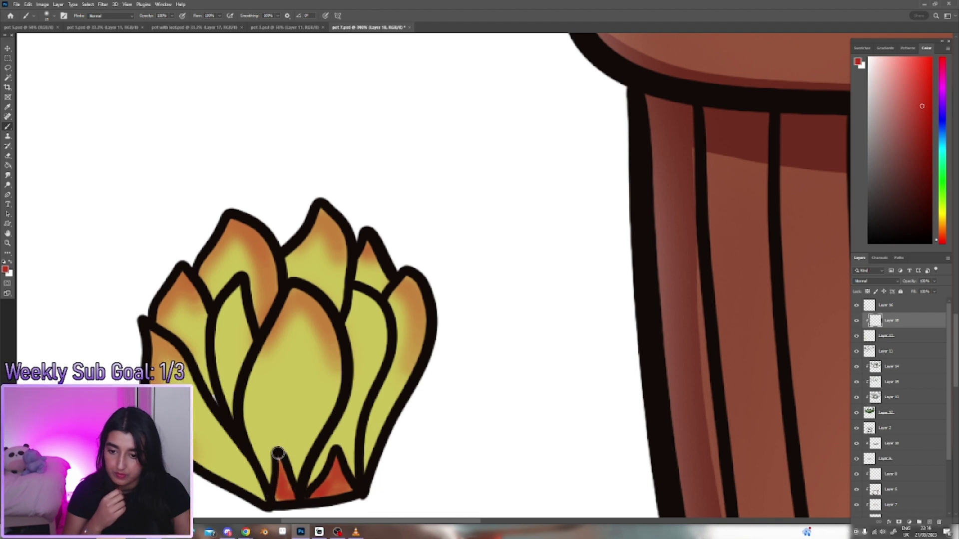
Step: On Layer 17, sample the flower's yellow and choose the Hard Round Pressure Size brush
click(914, 338)
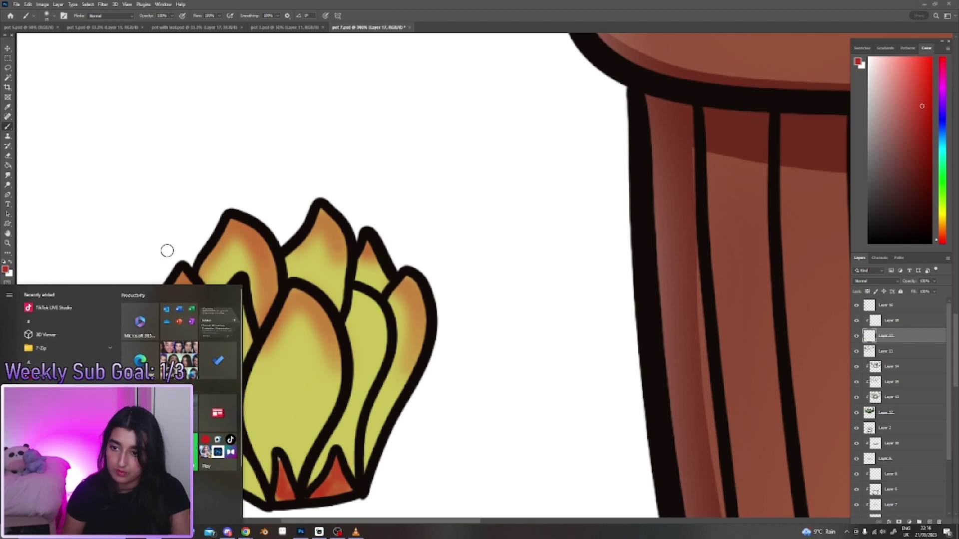
key(super)
alt+click(272, 433)
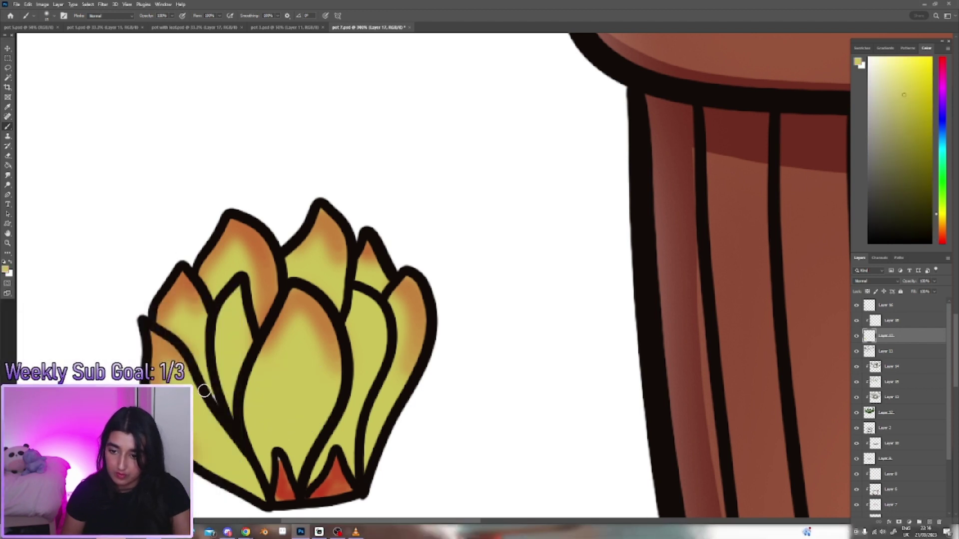
right_click(227, 400)
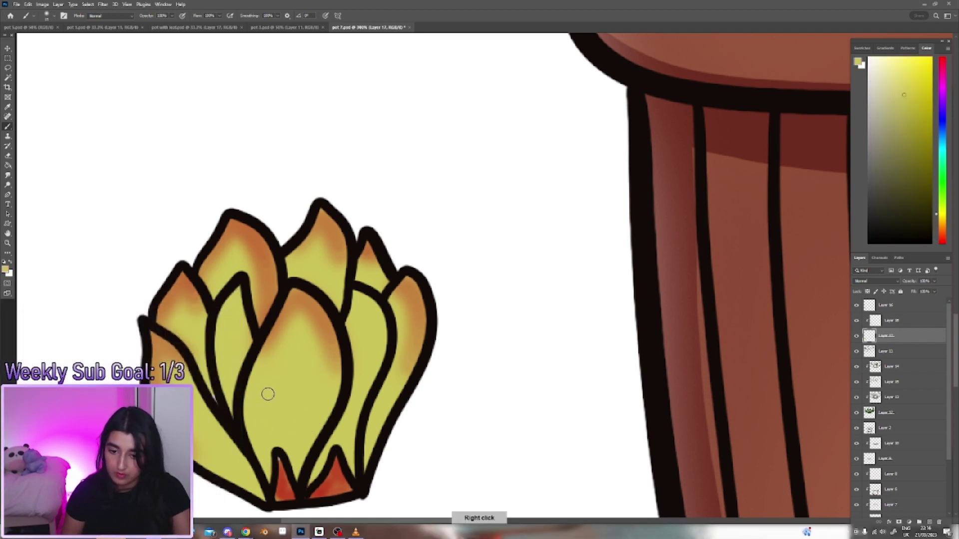
right_click(244, 396)
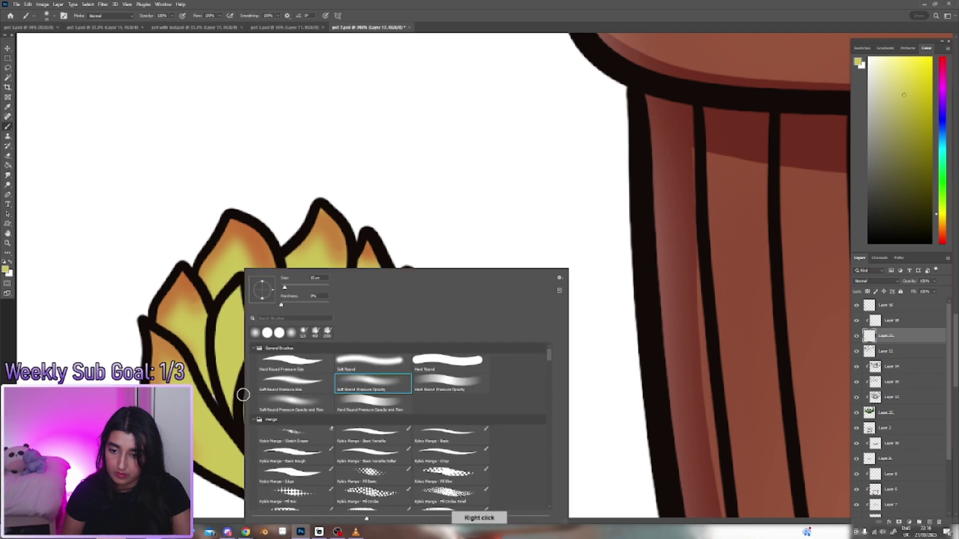
click(284, 363)
key(Return)
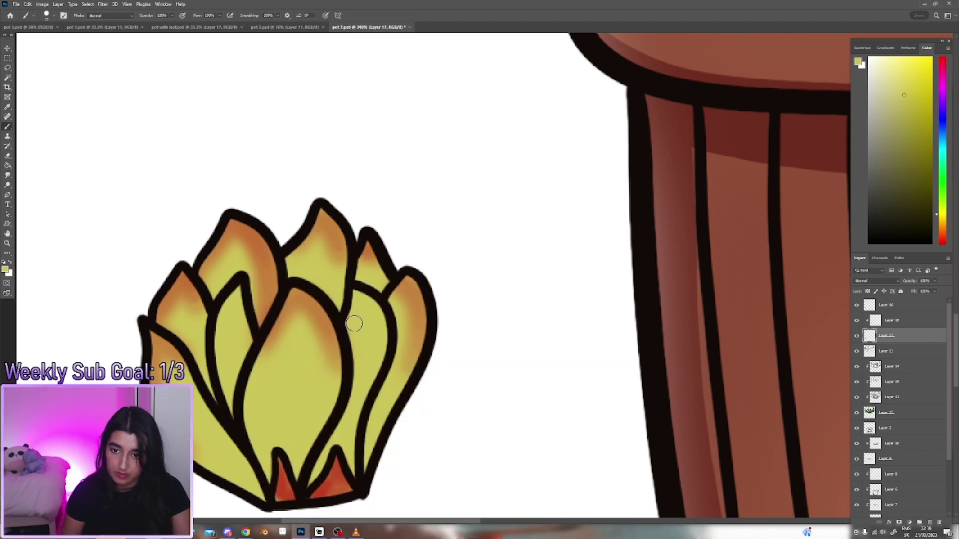
key(ctrl+minus)
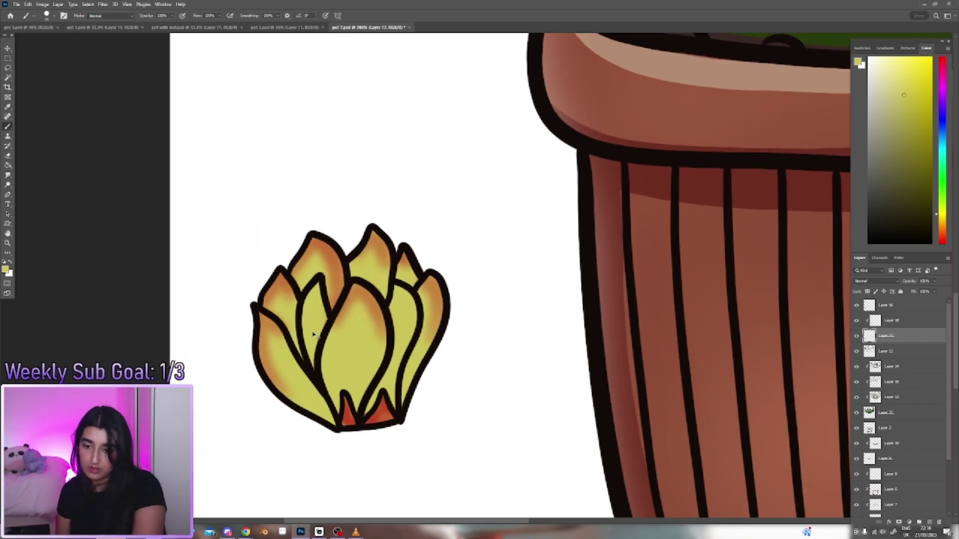
key(ctrl+minus)
key(ctrl+minus)
key(ctrl+minus)
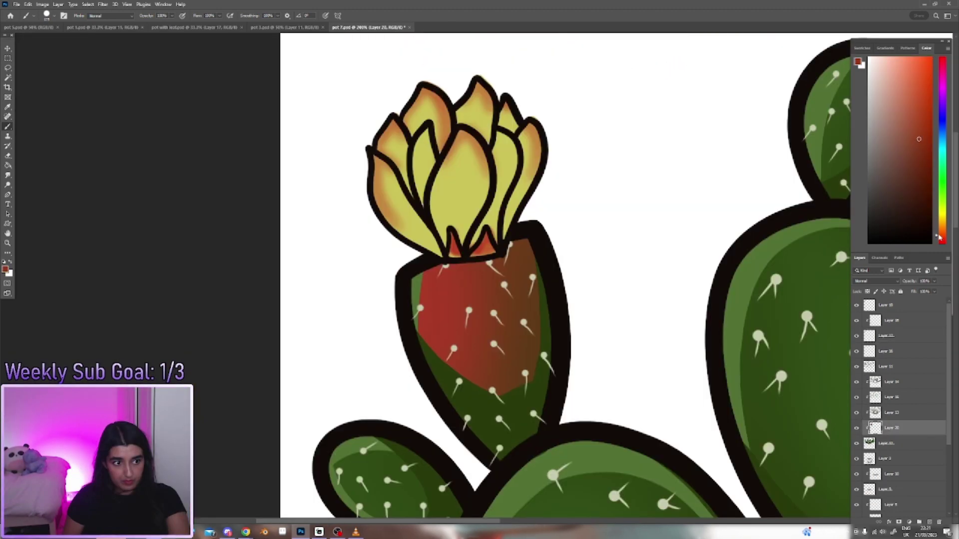
Step: Pick a deeper crimson colour and paint the upper and lower fruit with it
click(940, 241)
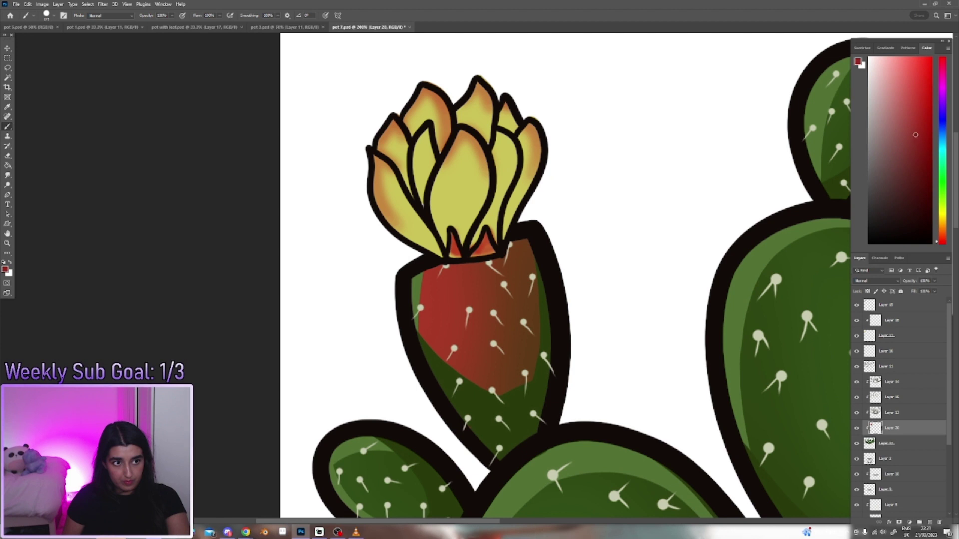
click(922, 120)
drag(513, 300, 449, 256)
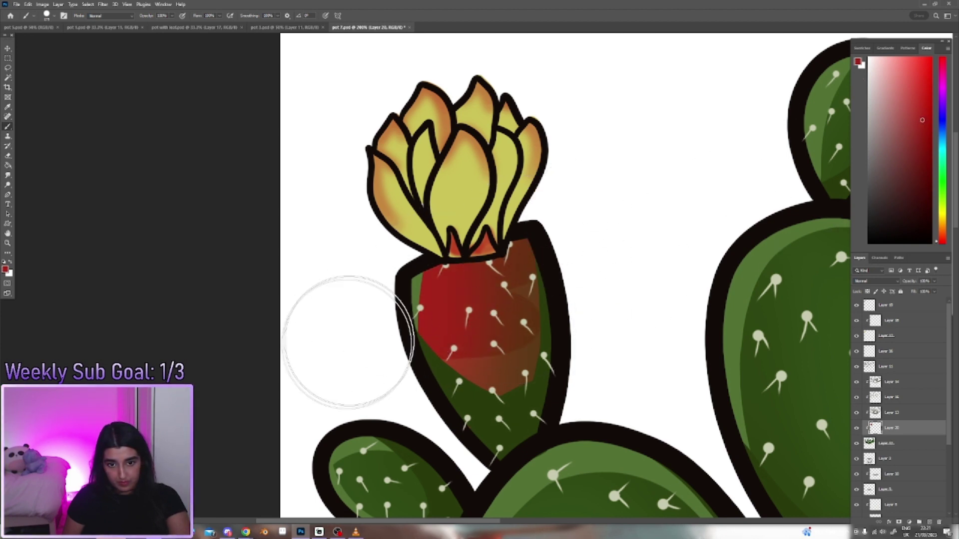
mouse_move(438, 363)
mouse_down()
mouse_move(514, 342)
mouse_move(488, 385)
mouse_move(498, 354)
mouse_up()
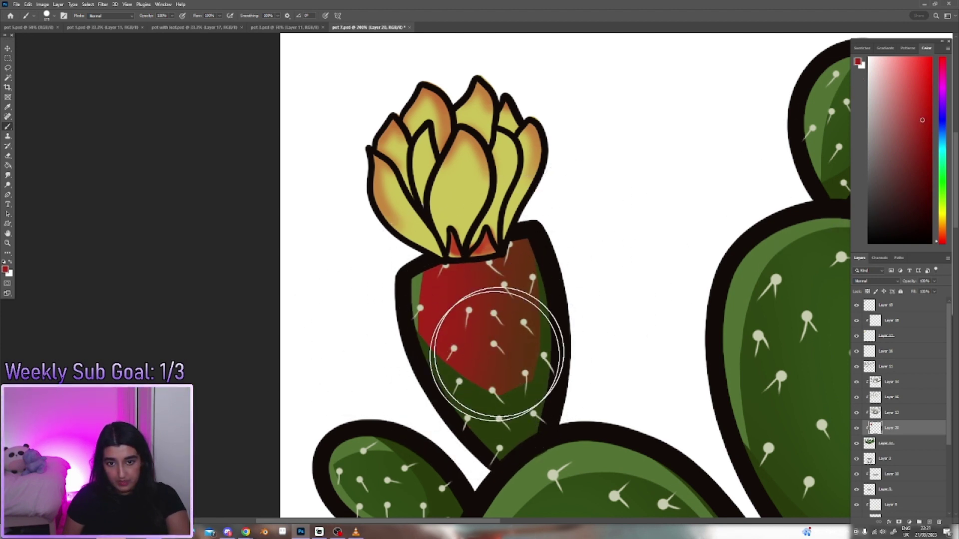
Step: Extend the red shading along the fruit's right edge on Layer 14
click(905, 413)
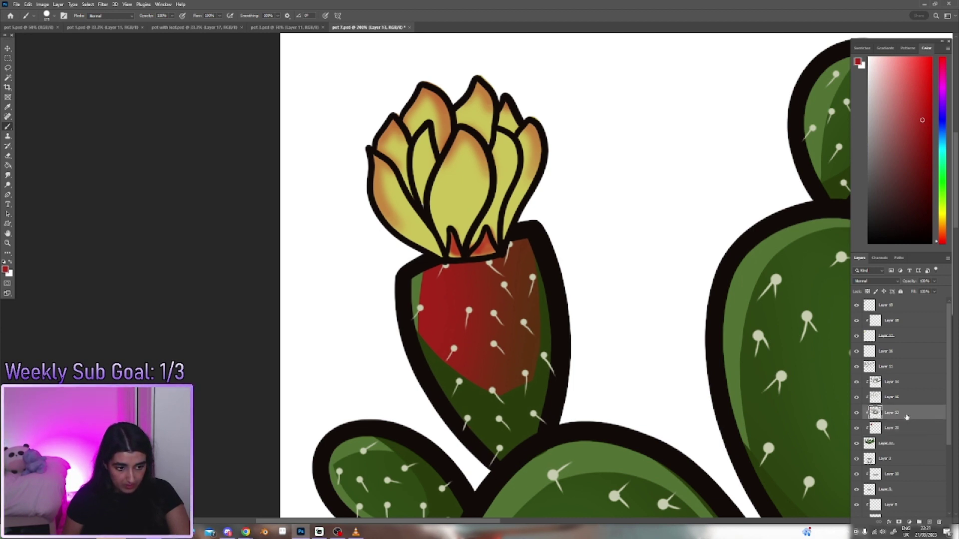
click(898, 387)
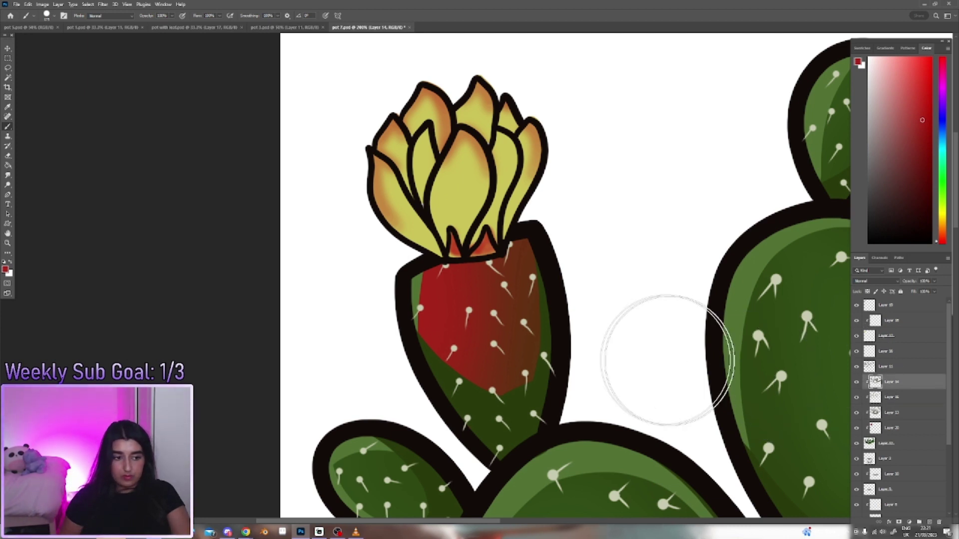
mouse_move(514, 332)
mouse_down()
mouse_move(545, 310)
mouse_move(436, 330)
mouse_move(407, 353)
mouse_move(471, 428)
mouse_up()
Step: Erase the green shading on the fruit's lower part with an enlarged eraser
key(bracketright)
key(bracketright)
key(bracketright)
mouse_move(574, 364)
mouse_down()
mouse_move(495, 437)
mouse_move(492, 428)
mouse_move(552, 381)
mouse_move(460, 358)
mouse_move(484, 448)
mouse_up()
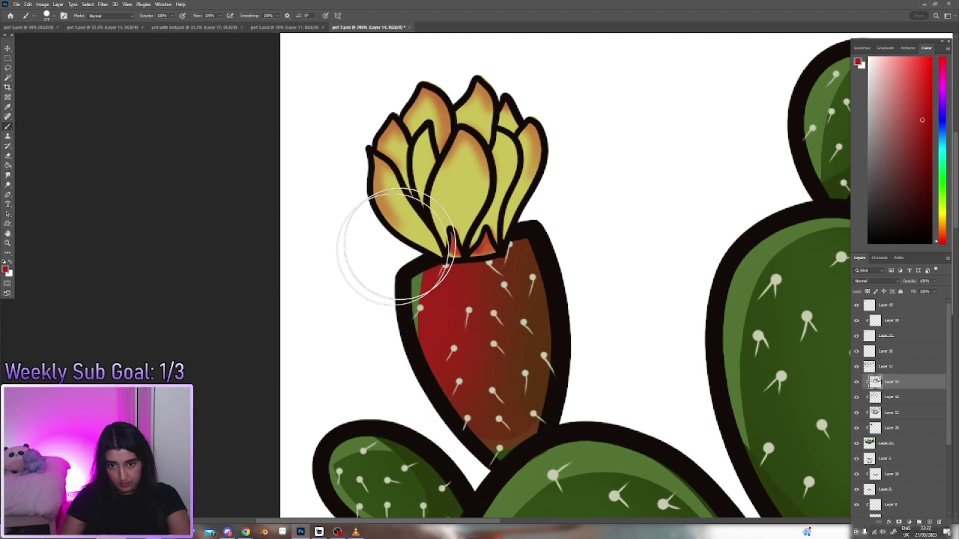
click(881, 367)
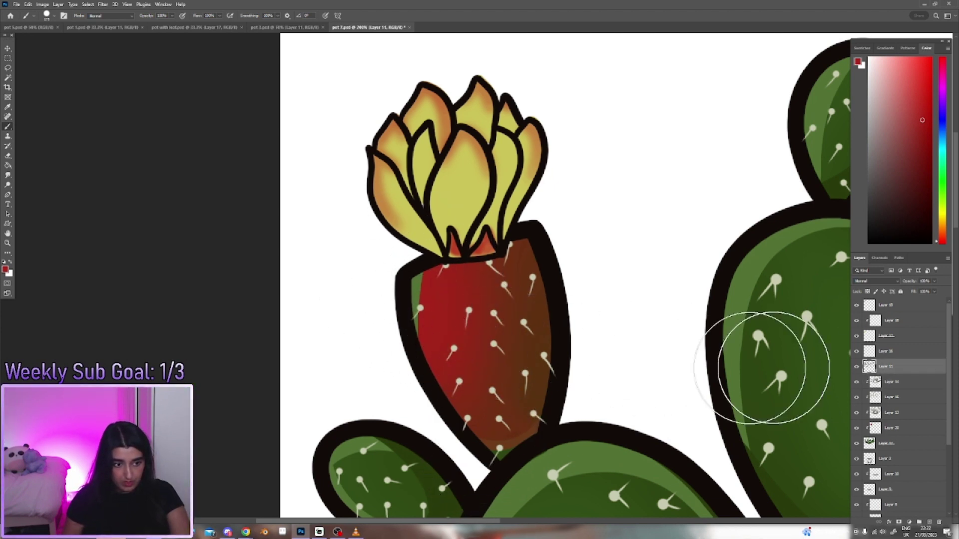
drag(439, 300, 411, 336)
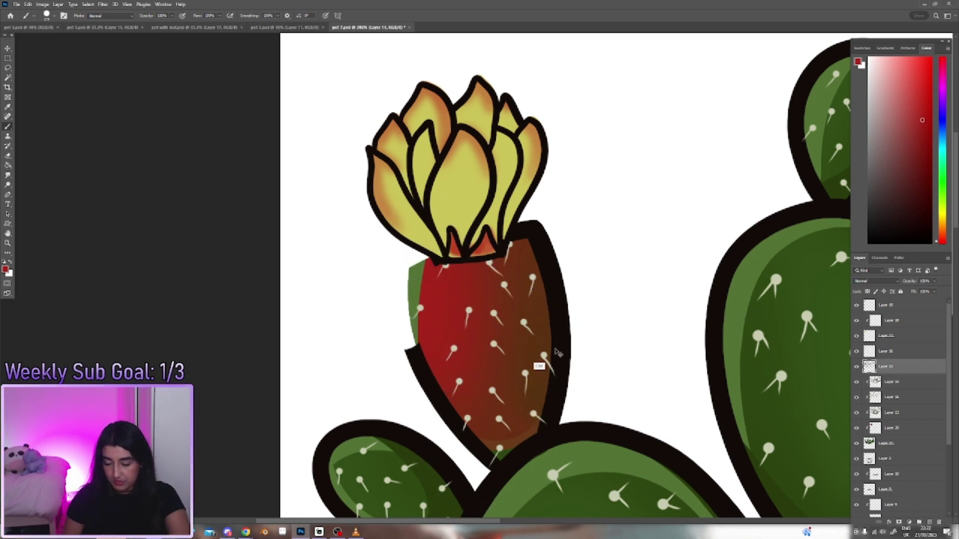
key(ctrl+z)
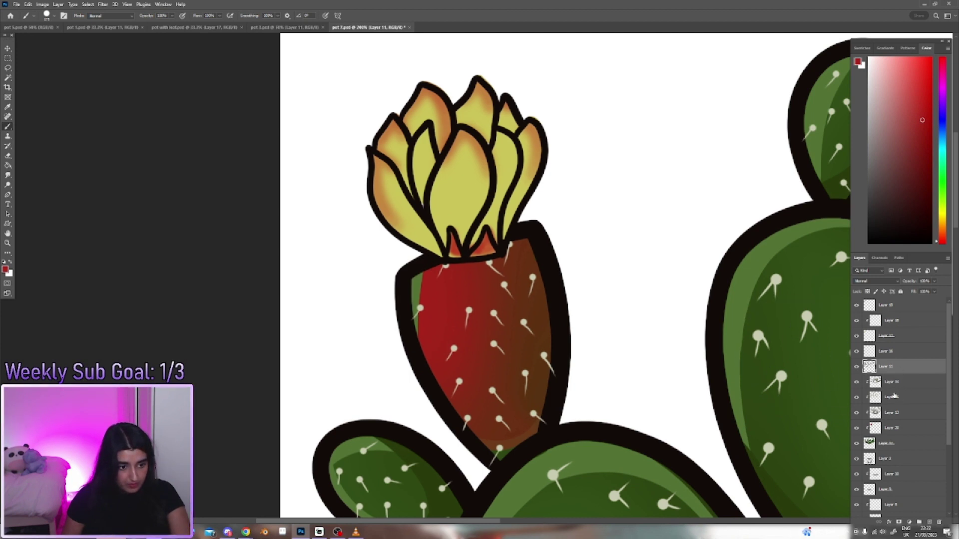
Step: Cover the remaining green strip and fruit base with bright red on Layers 15 and 13
click(894, 397)
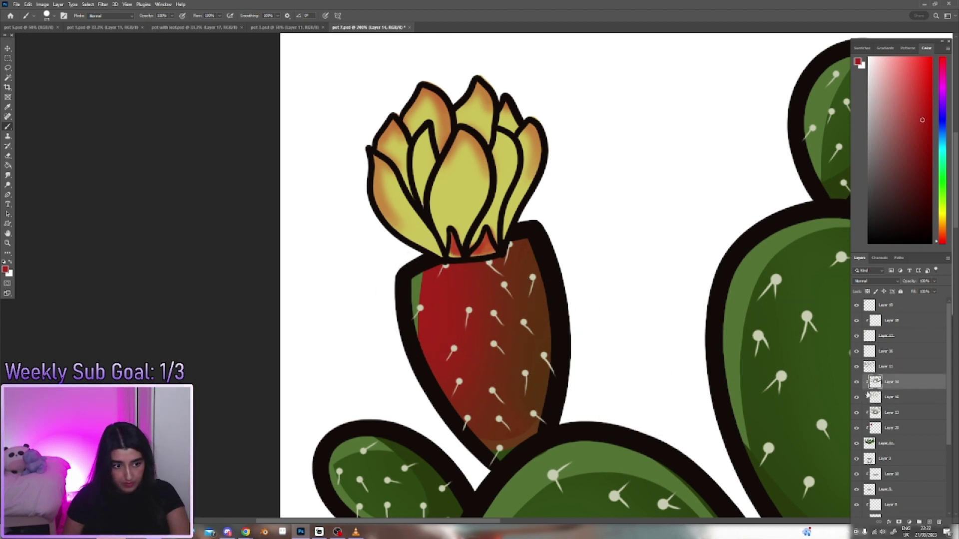
click(891, 398)
drag(493, 343, 402, 316)
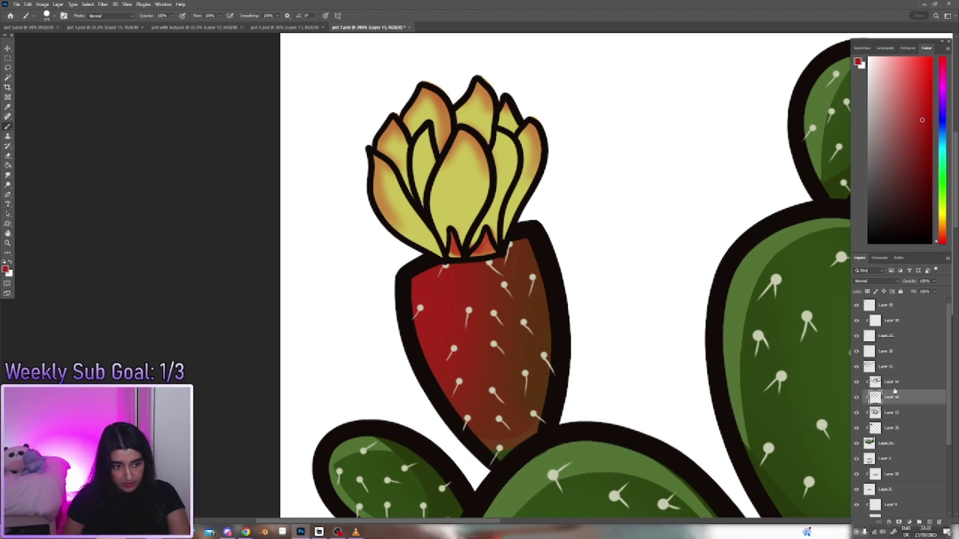
click(902, 416)
mouse_move(503, 418)
mouse_down()
mouse_move(460, 343)
mouse_move(462, 310)
mouse_move(397, 281)
mouse_move(378, 294)
mouse_move(465, 408)
mouse_move(459, 427)
mouse_move(557, 368)
mouse_move(488, 439)
mouse_up()
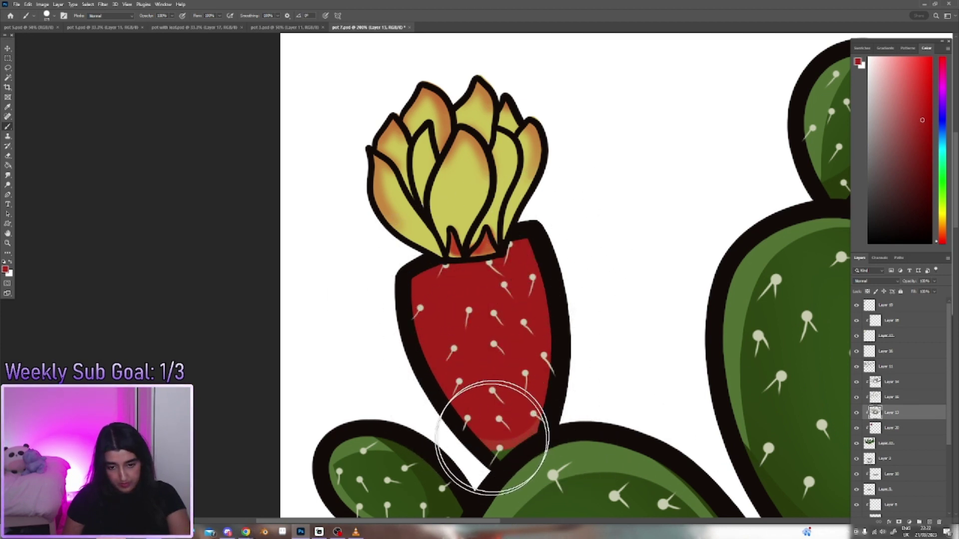
click(856, 430)
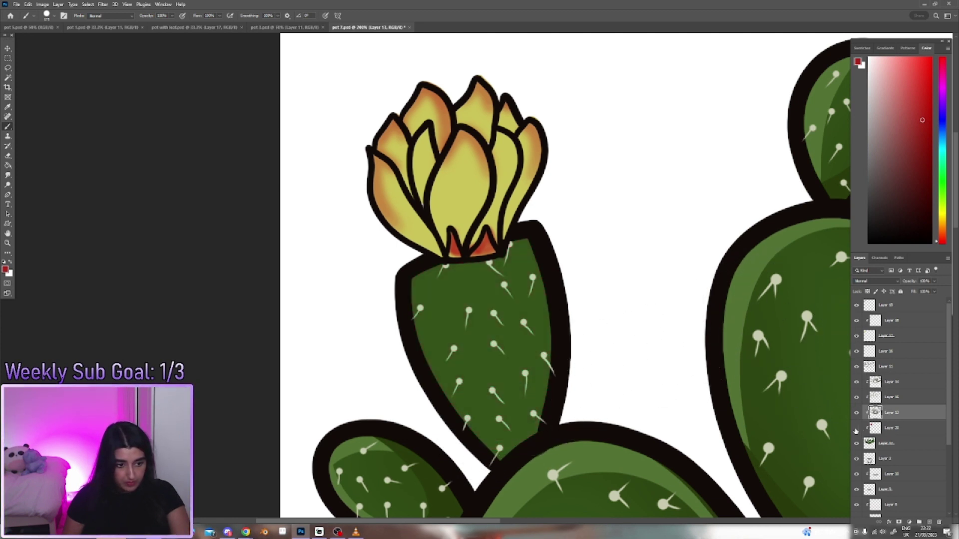
click(917, 429)
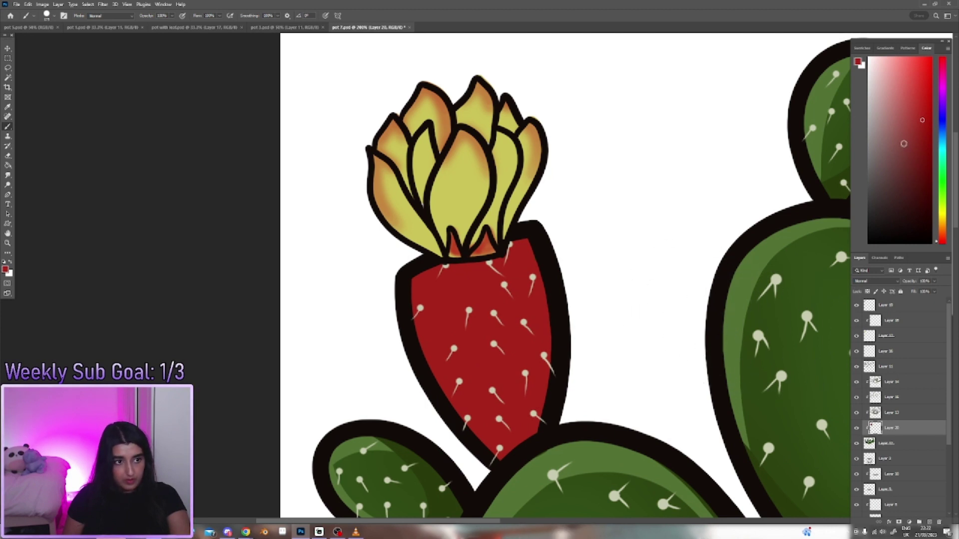
Step: On Layer 14, paint a wide dark red strip down the fruit's right edge
click(908, 382)
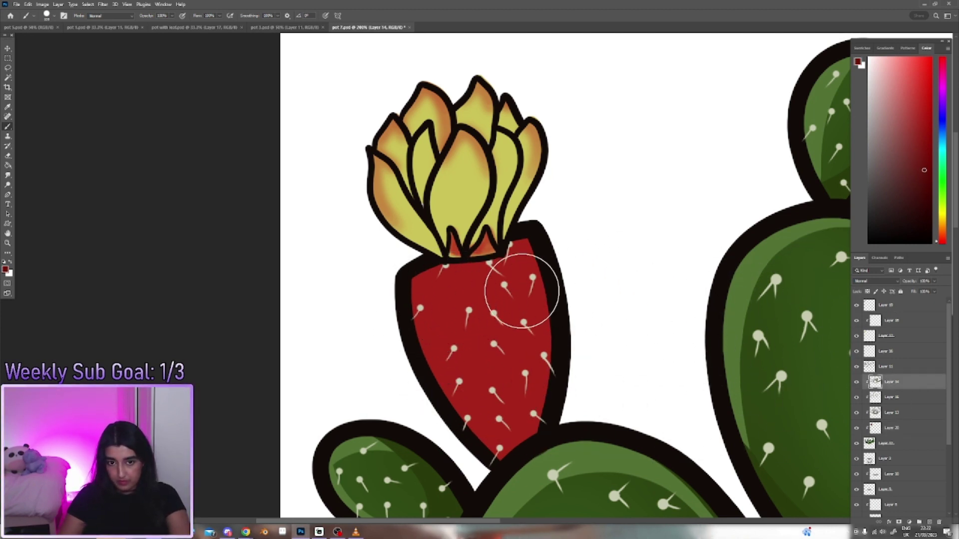
right_click(533, 270)
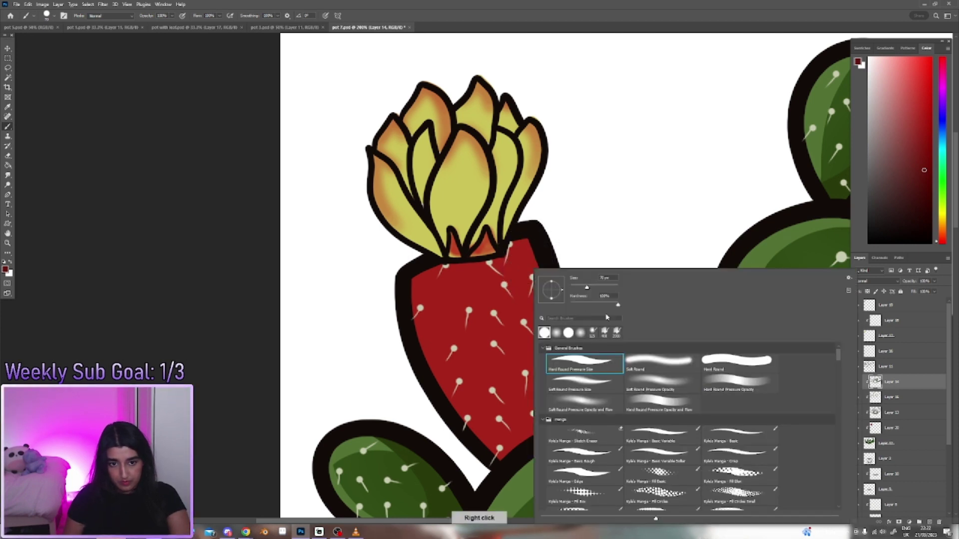
click(542, 268)
mouse_move(561, 330)
mouse_down()
mouse_move(477, 462)
mouse_move(525, 434)
mouse_move(546, 338)
mouse_move(524, 230)
mouse_up()
key(ctrl+z)
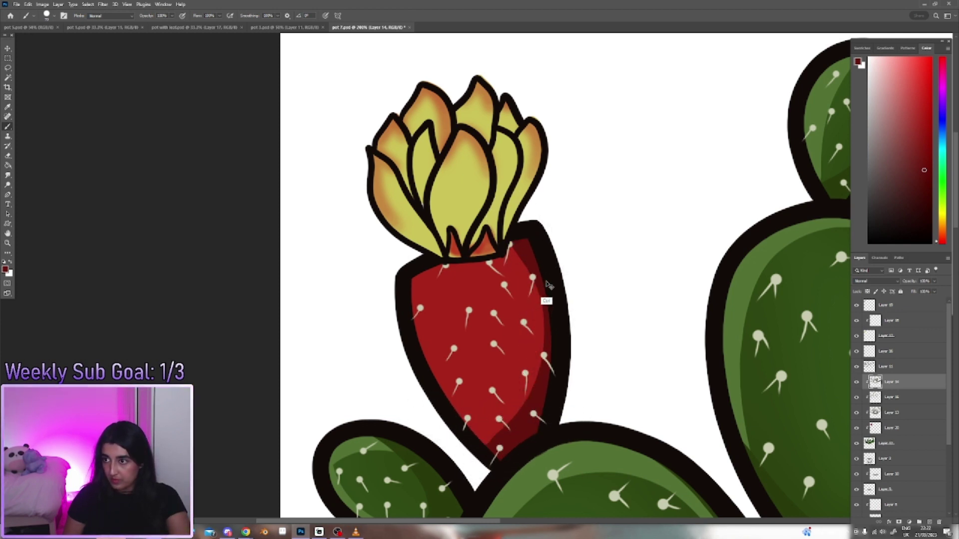
key(ctrl+z)
mouse_move(519, 235)
mouse_down()
mouse_move(546, 278)
mouse_move(552, 381)
mouse_move(520, 442)
mouse_move(467, 473)
mouse_up()
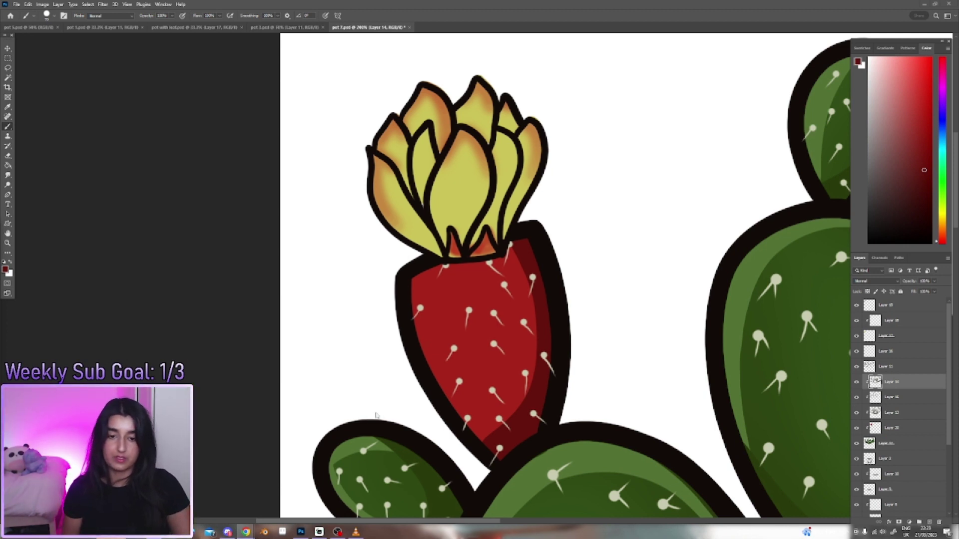
Step: Brush a light pink highlight down the fruit's left edge, then select layers 16–19 for transforming
click(912, 398)
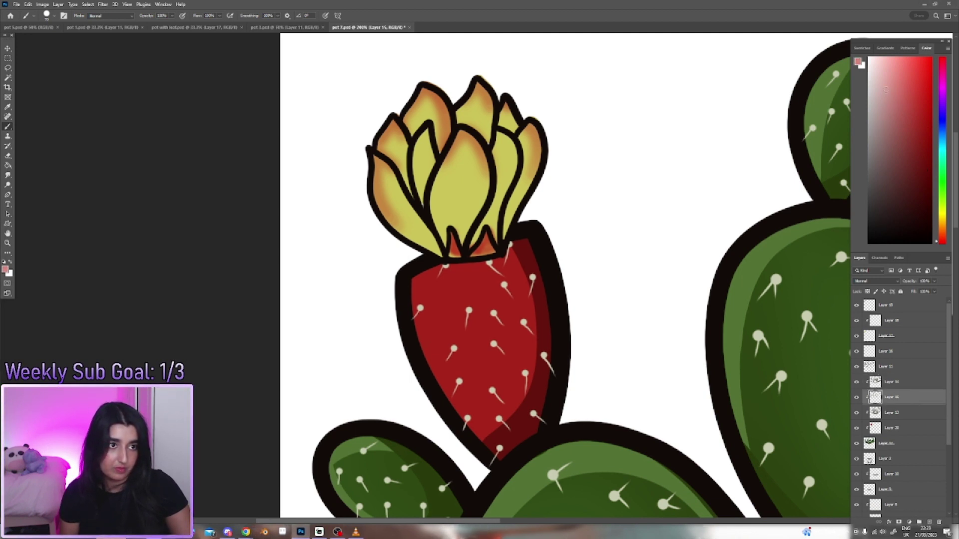
drag(442, 267, 431, 372)
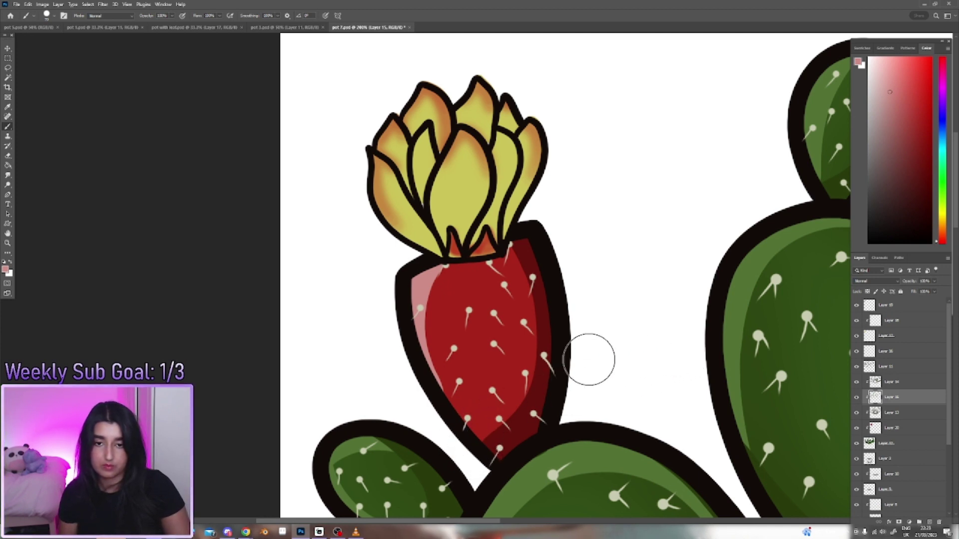
click(891, 351)
shift+click(891, 307)
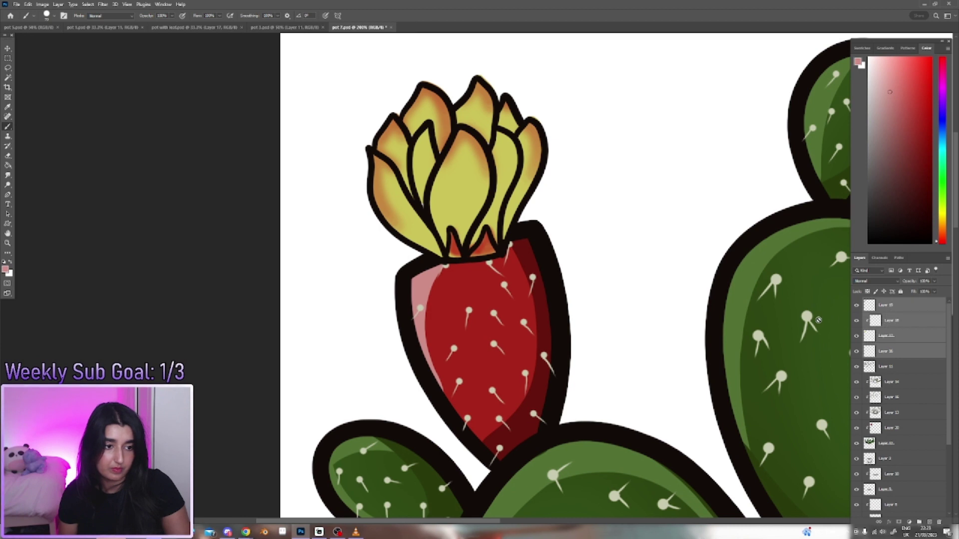
key(ctrl+t)
Step: Nudge the flower, fruit and cacti layers slightly right and up
drag(466, 212, 453, 215)
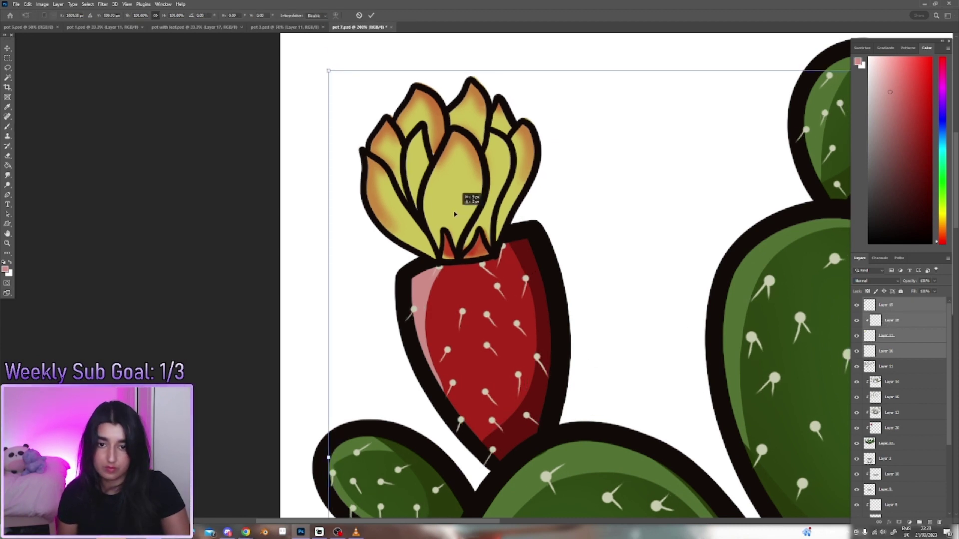
drag(797, 316, 809, 314)
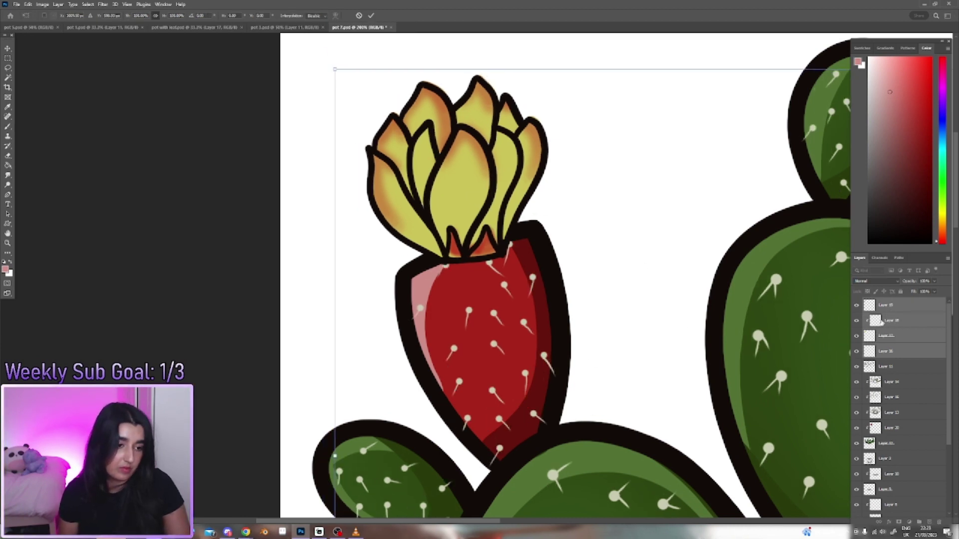
key(Return)
Step: Widen the flower, tilt it counter-clockwise and seat it on top of the fruit
click(908, 338)
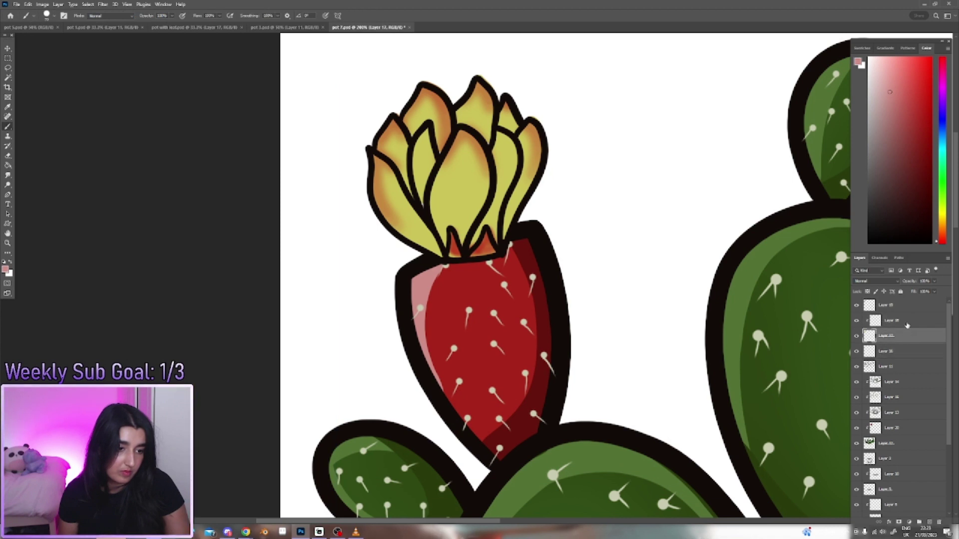
shift+click(890, 306)
key(ctrl+t)
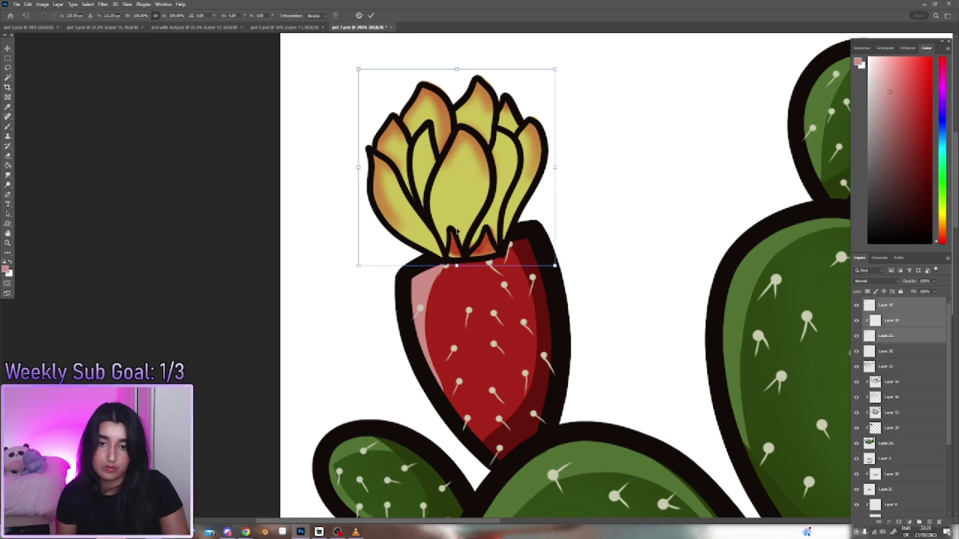
drag(581, 270, 558, 218)
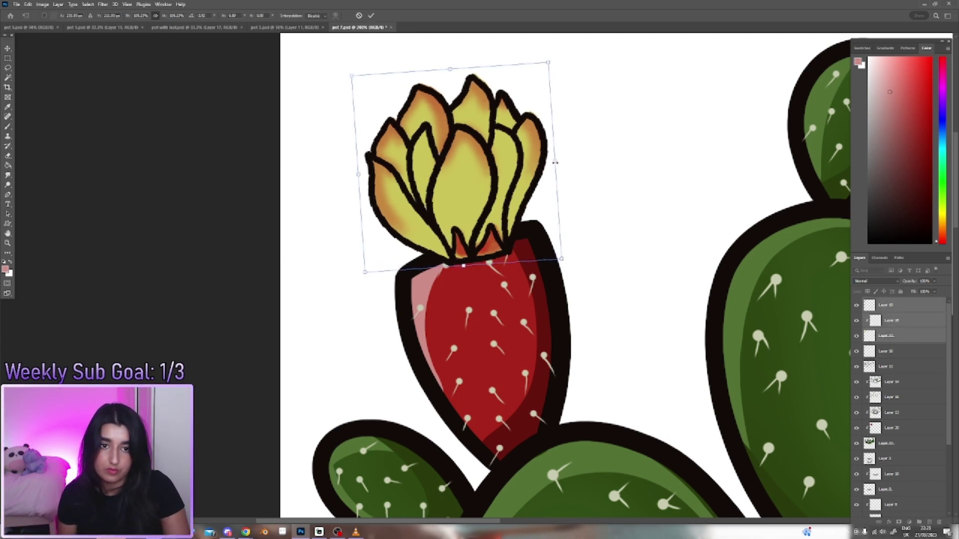
drag(555, 162, 546, 184)
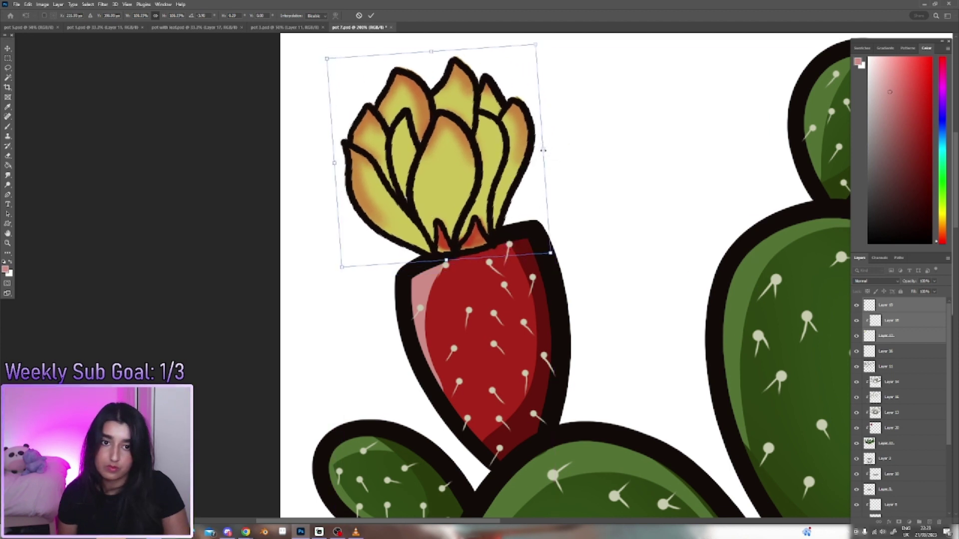
drag(543, 150, 561, 146)
drag(570, 145, 591, 131)
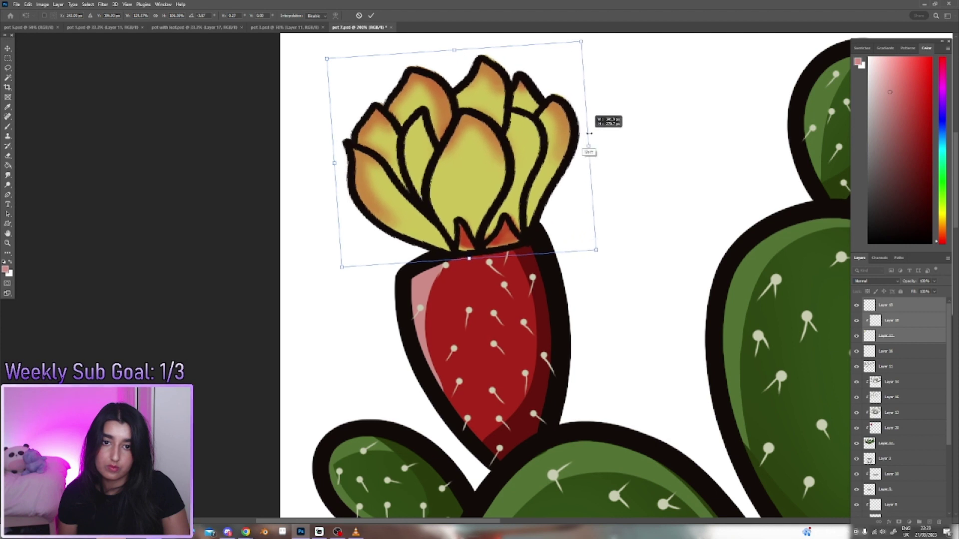
drag(482, 146, 454, 180)
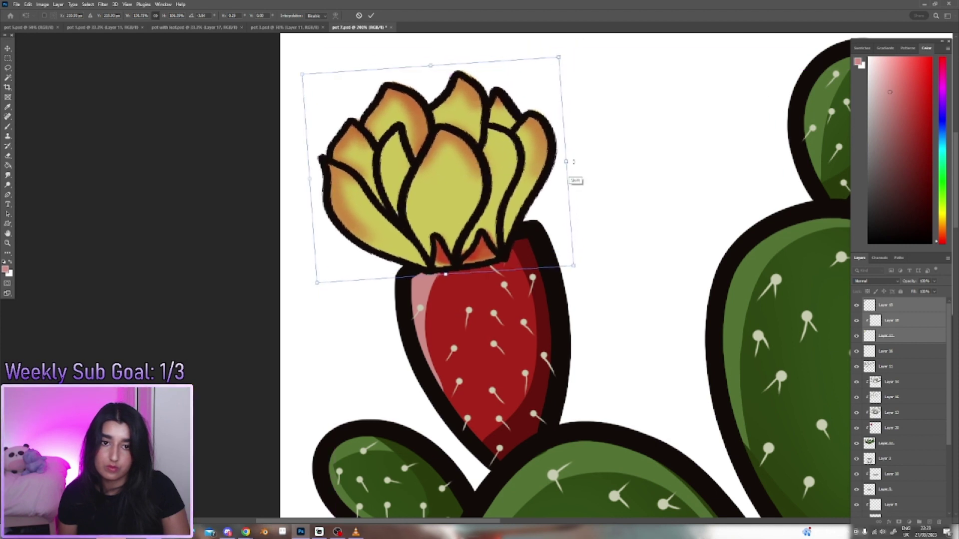
drag(569, 180, 577, 177)
drag(603, 271, 614, 253)
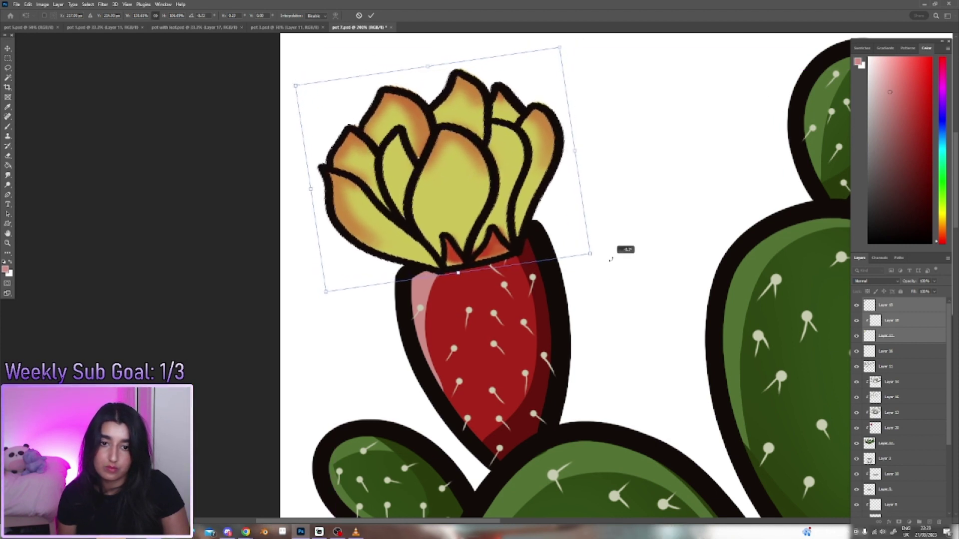
drag(461, 249, 454, 232)
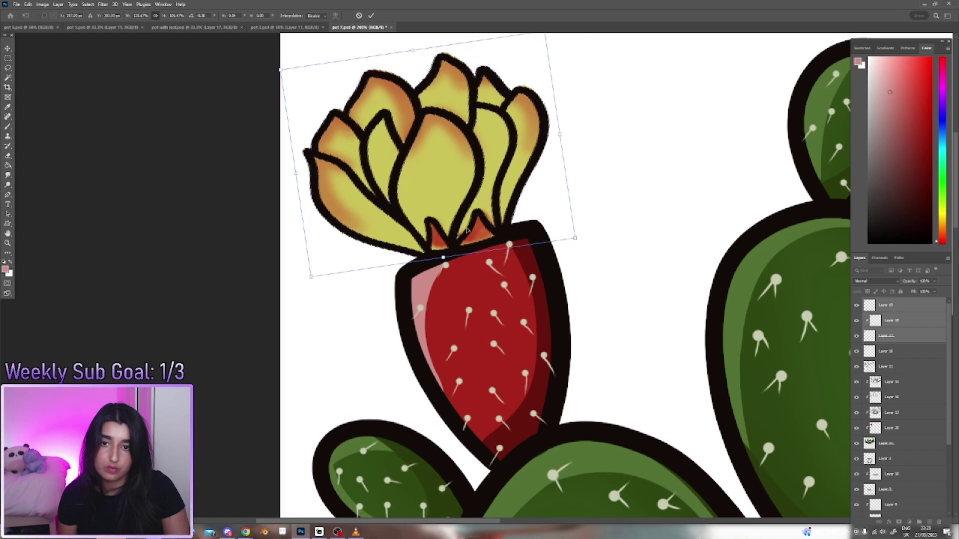
key(Return)
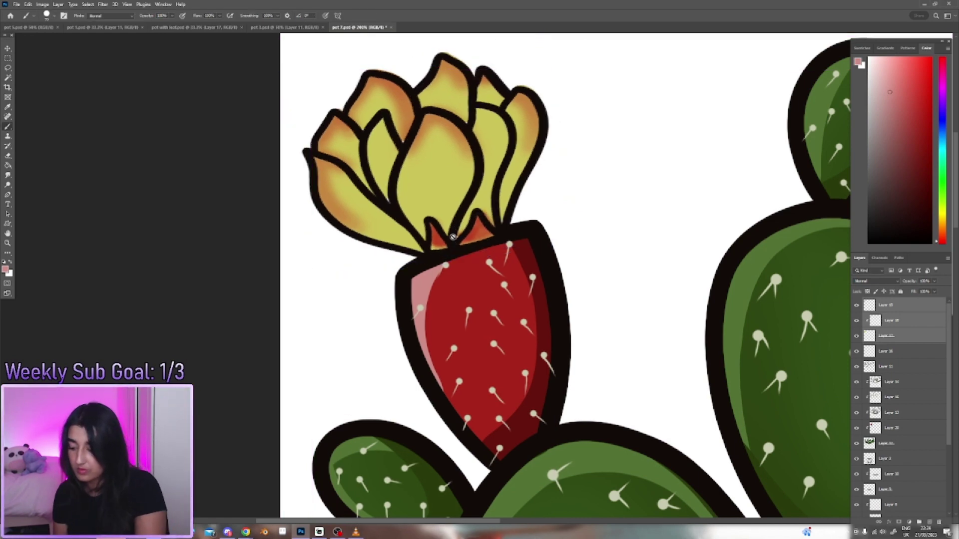
Step: Paint a second blossom-topped red fruit on the right pad and four diamond sparkles around the plant
scroll(453, 237, down, 3)
scroll(454, 240, down, 1)
scroll(454, 240, down, 1)
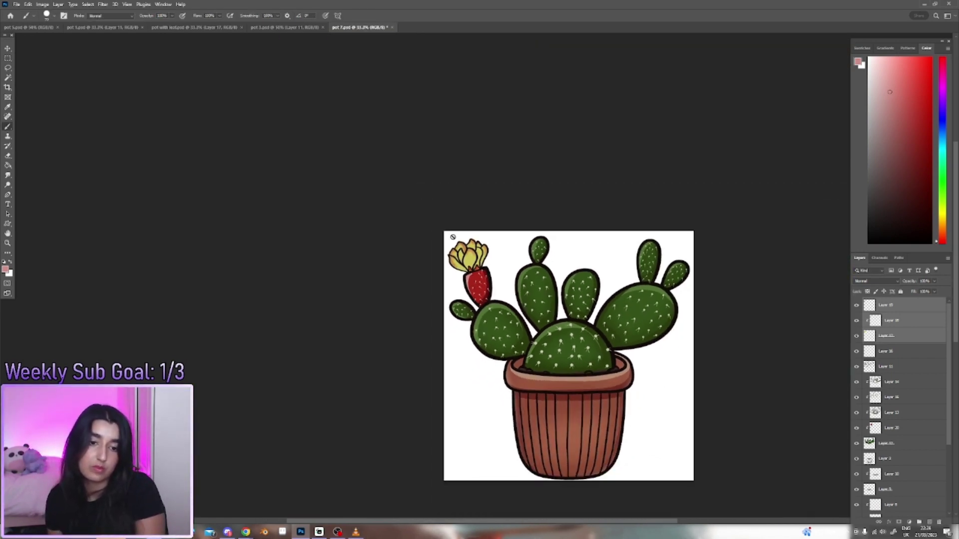
scroll(474, 277, up, 1)
scroll(600, 300, down, 2)
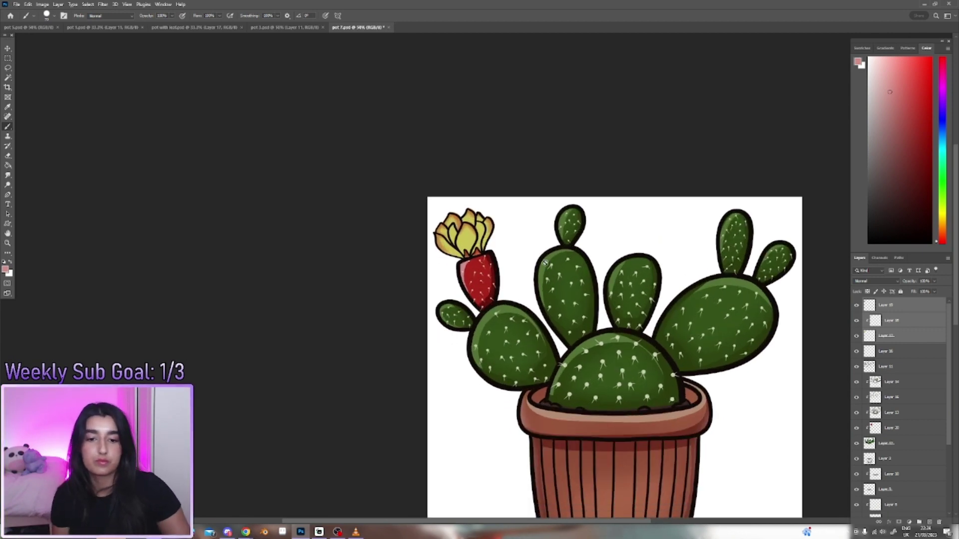
scroll(624, 309, down, 1)
drag(392, 524, 451, 533)
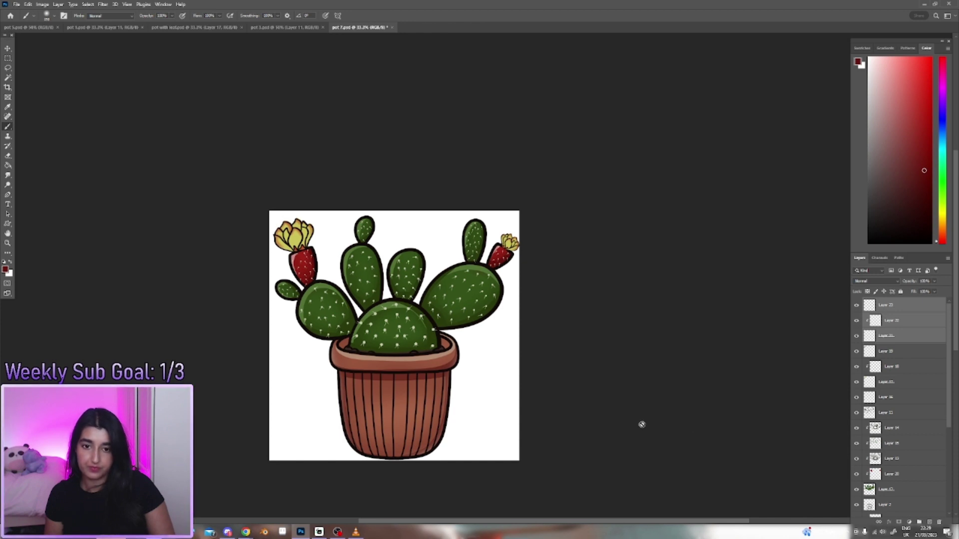
drag(563, 523, 535, 523)
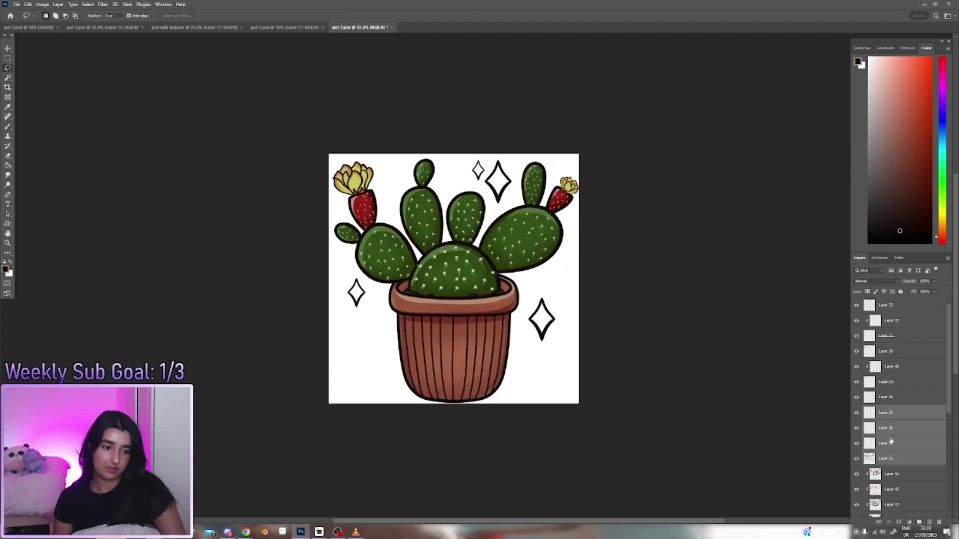
Step: Merge the sparkle layers, select the sparkles with the Magic Wand and expand the selection
right_click(891, 442)
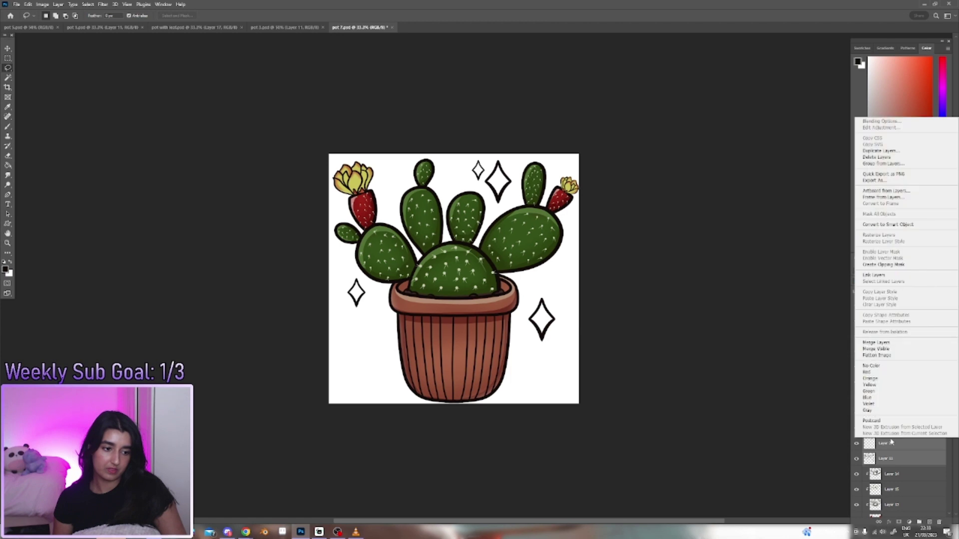
click(878, 343)
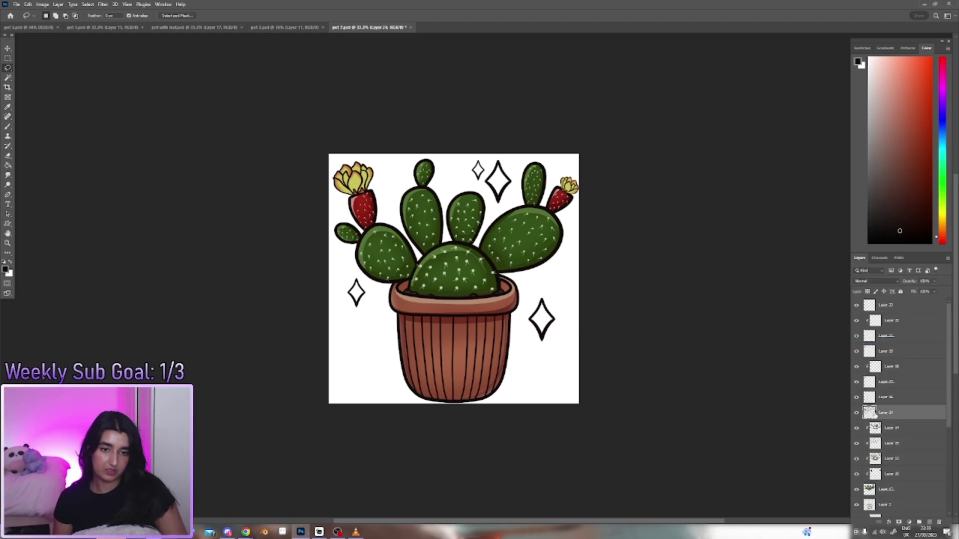
click(8, 77)
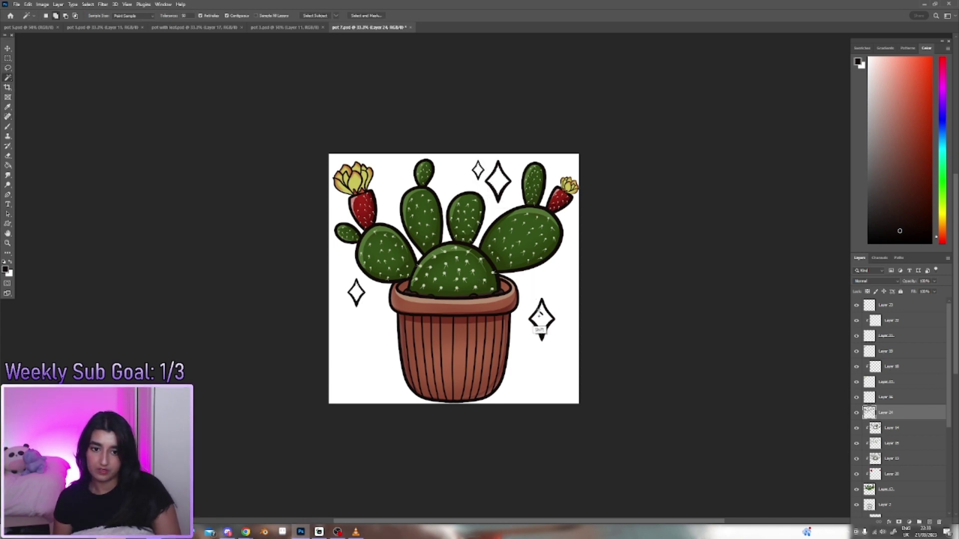
click(29, 6)
mouse_move(95, 118)
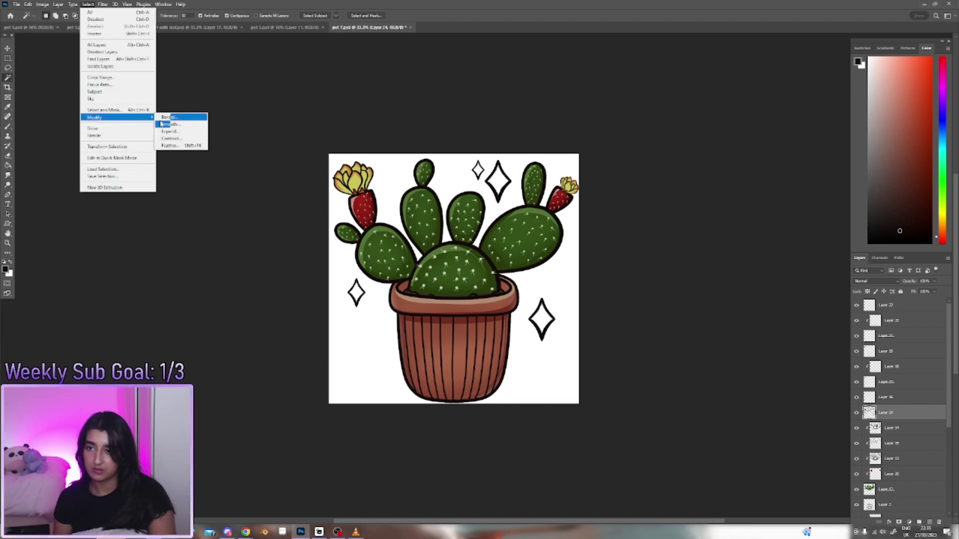
click(169, 131)
click(514, 170)
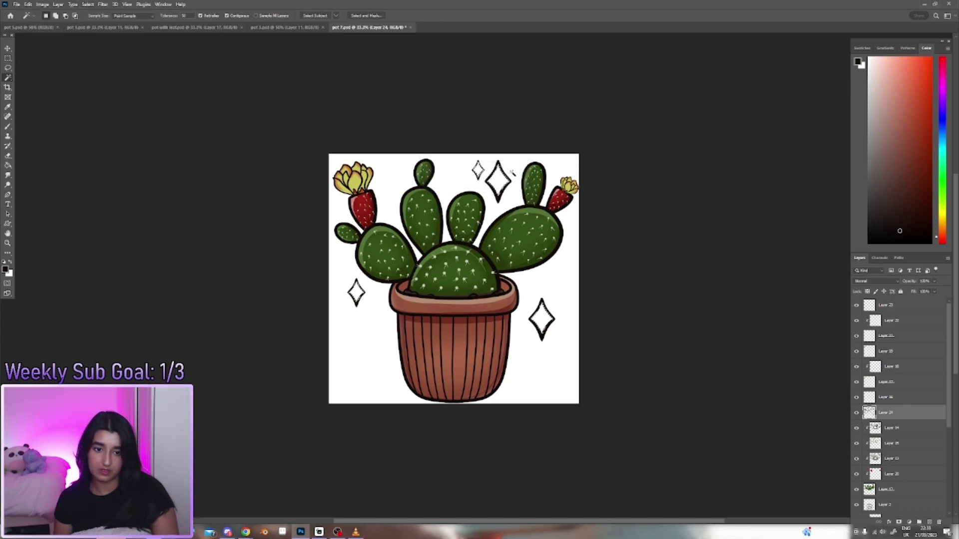
Step: Add a new empty layer beneath the merged sparkles and switch to the Gradient tool
key(ctrl+shift+alt+n)
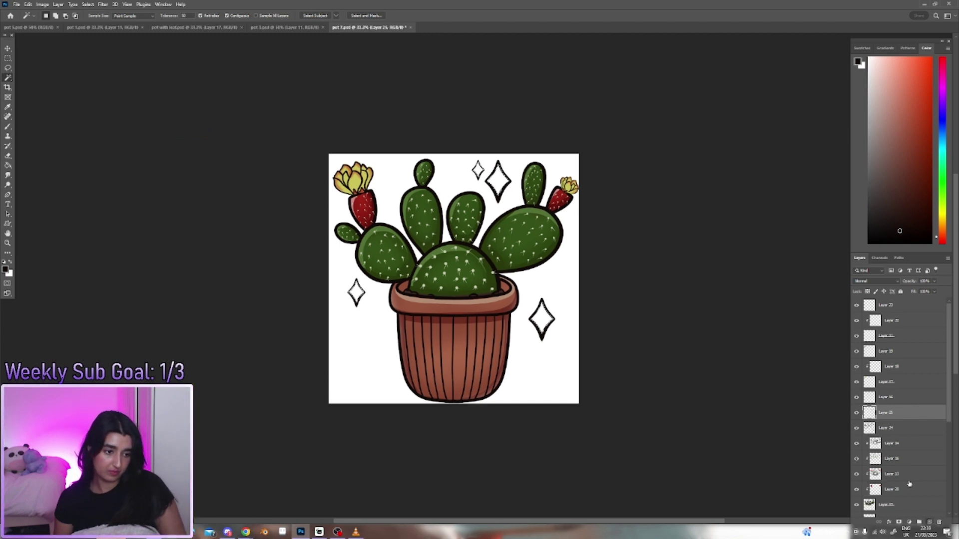
drag(890, 414, 888, 436)
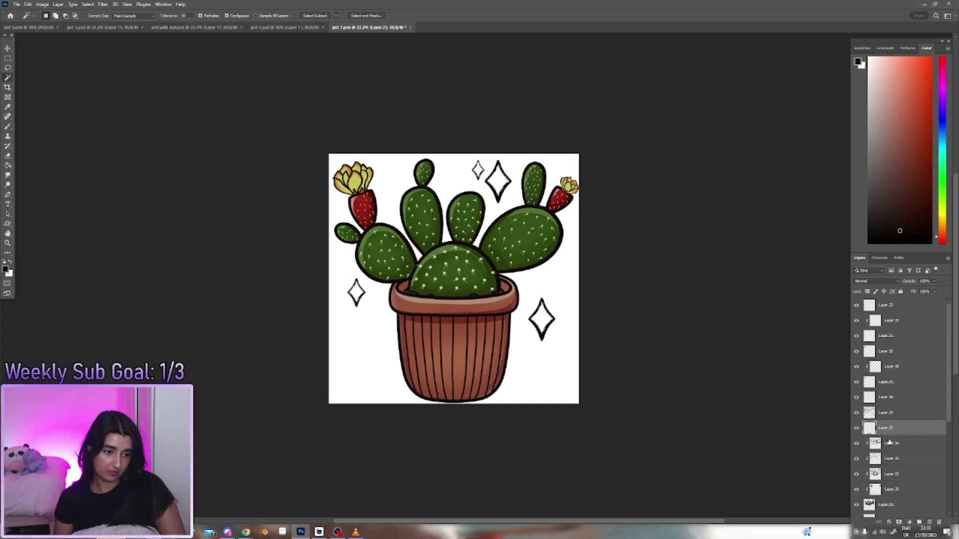
click(11, 168)
right_click(11, 170)
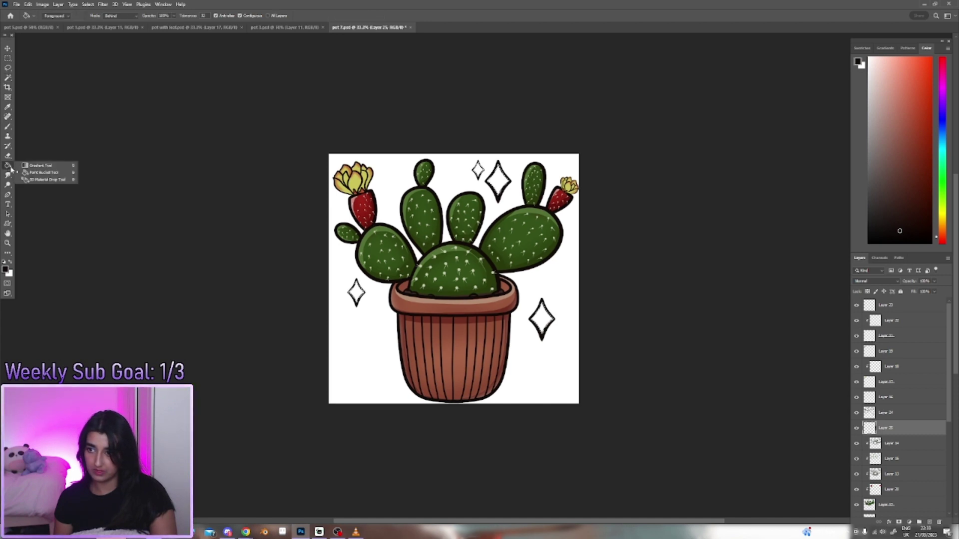
click(40, 165)
Step: Browse the Pastels and Iridescent gradient presets, then save the rainbow gradient as a new preset
click(75, 15)
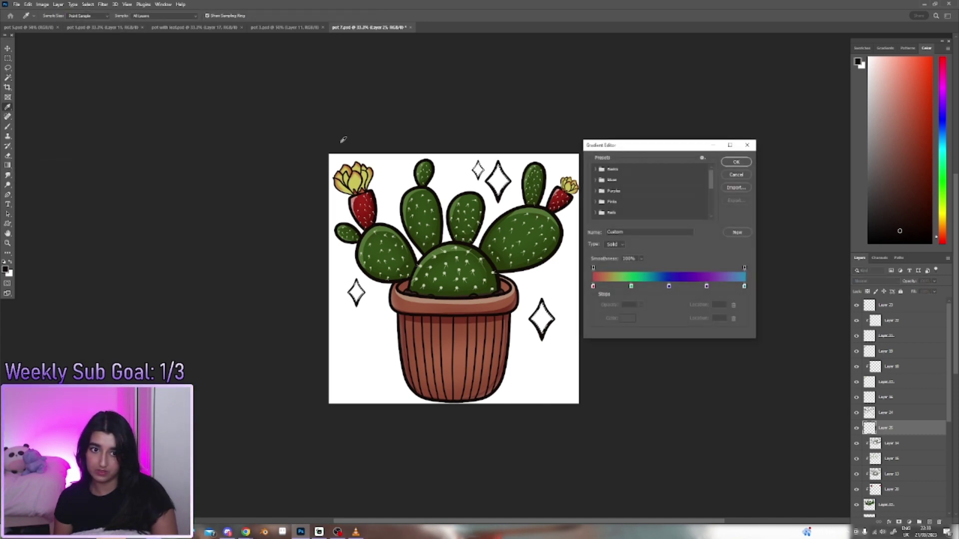
drag(708, 187, 710, 207)
click(600, 207)
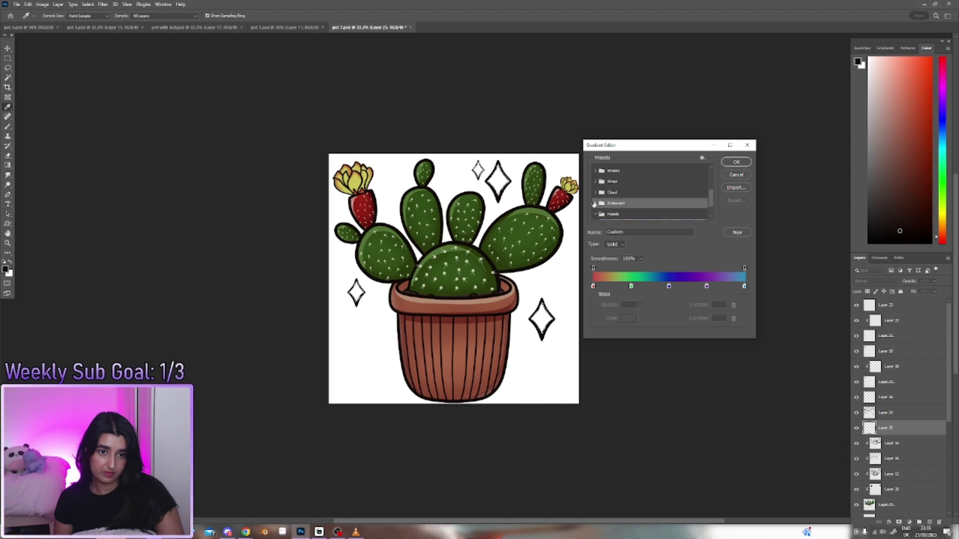
click(595, 204)
scroll(711, 207, down, 3)
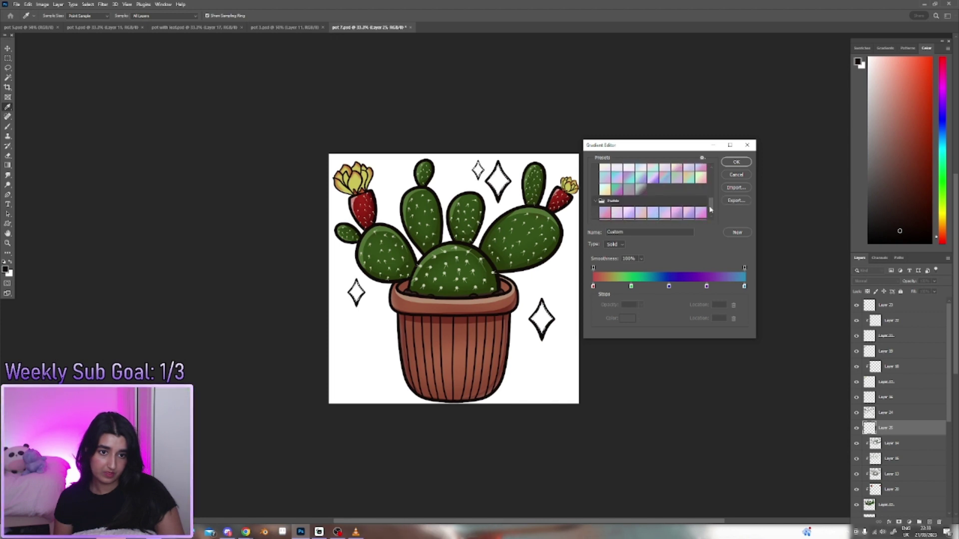
scroll(711, 209, up, 5)
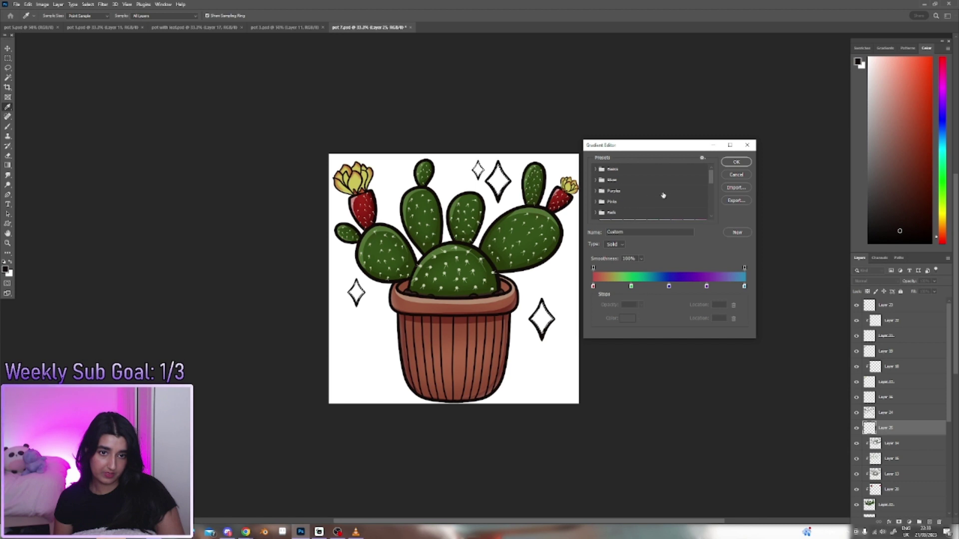
scroll(709, 188, down, 3)
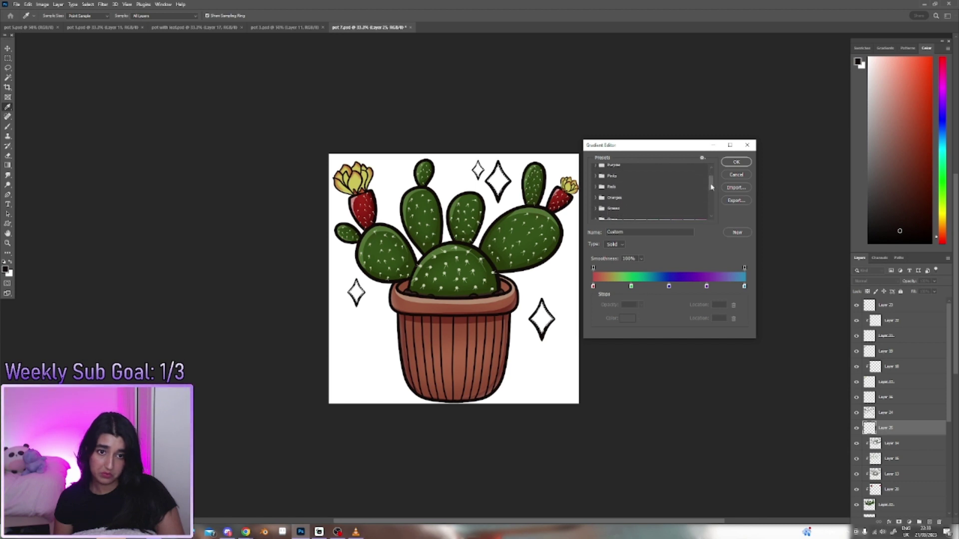
drag(710, 188, 710, 213)
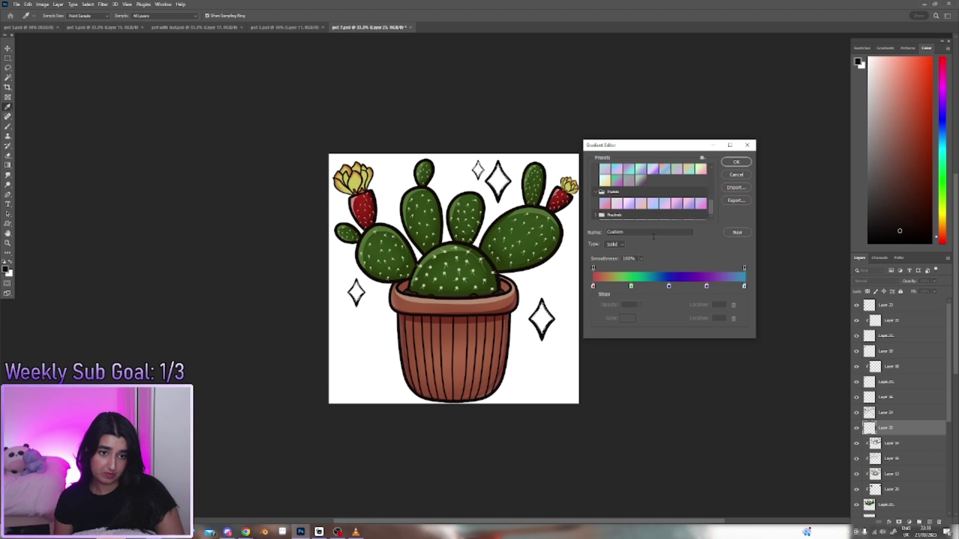
click(737, 232)
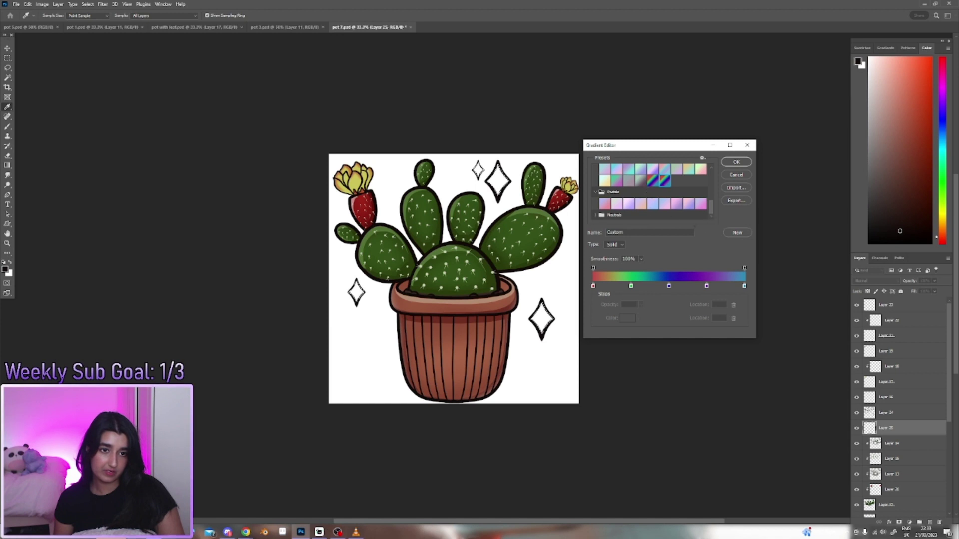
Step: Delete the green and blue colour stops from the rainbow gradient
click(594, 270)
click(631, 287)
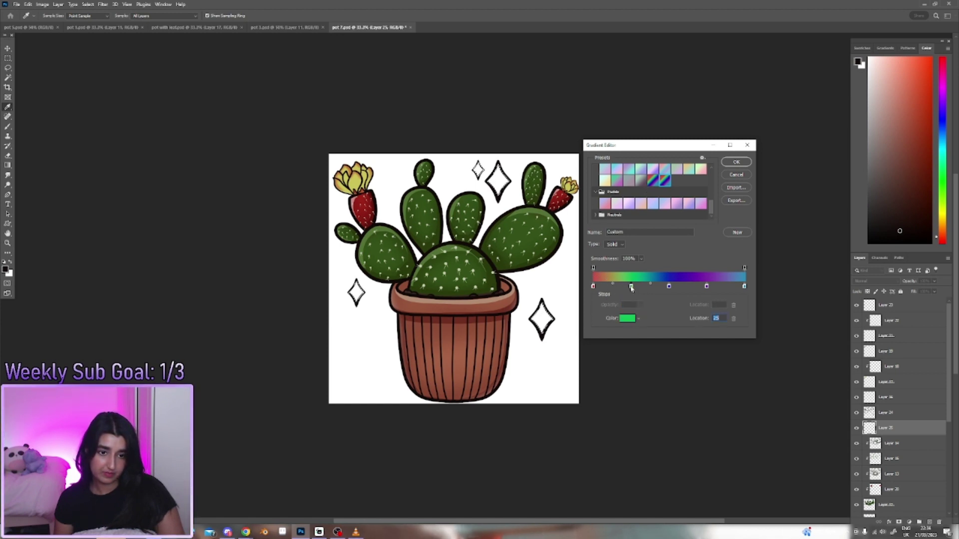
click(734, 319)
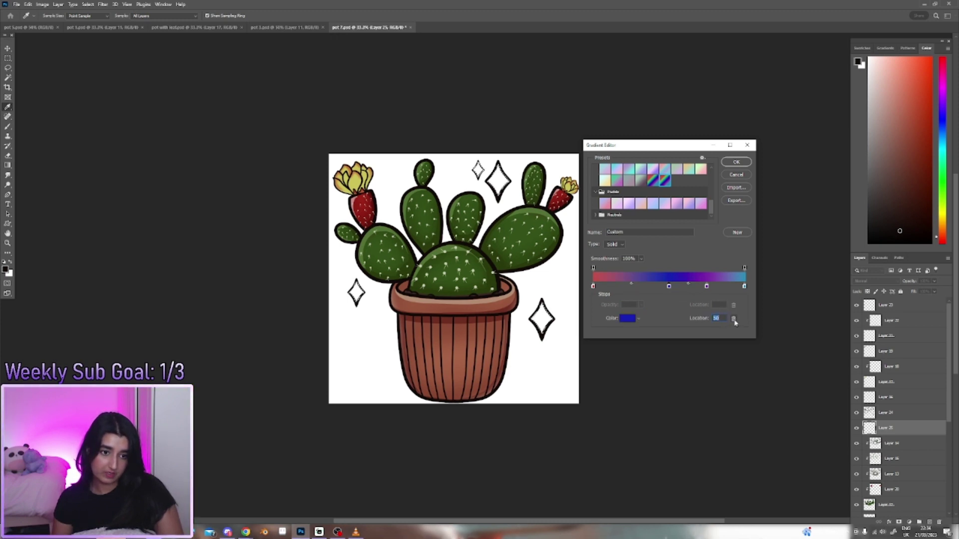
click(733, 319)
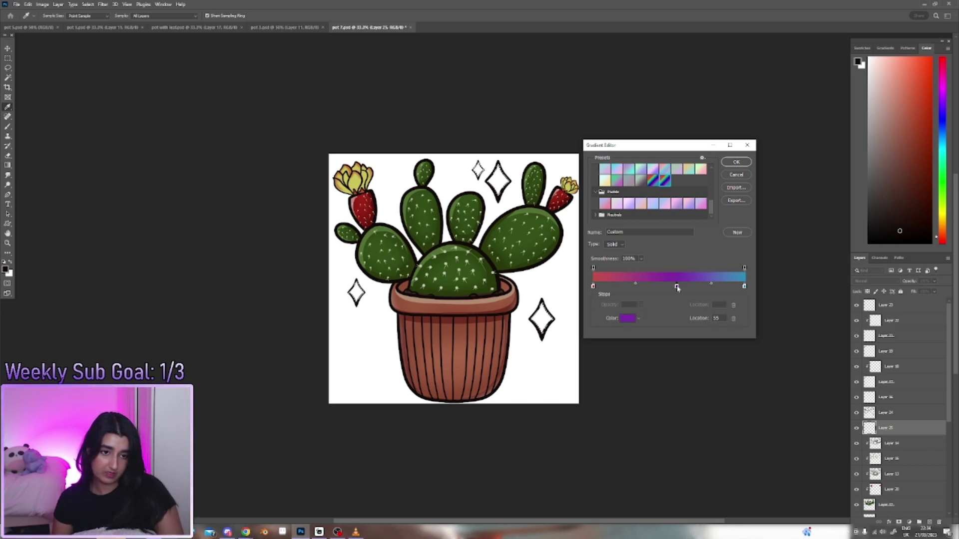
Step: Recolour the purple stop at location 55 to gold
click(677, 286)
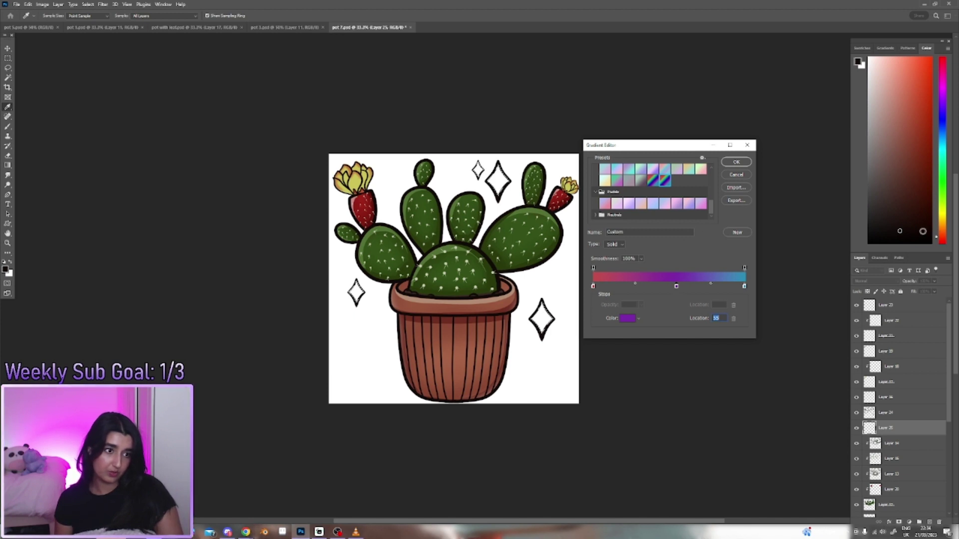
double_click(677, 286)
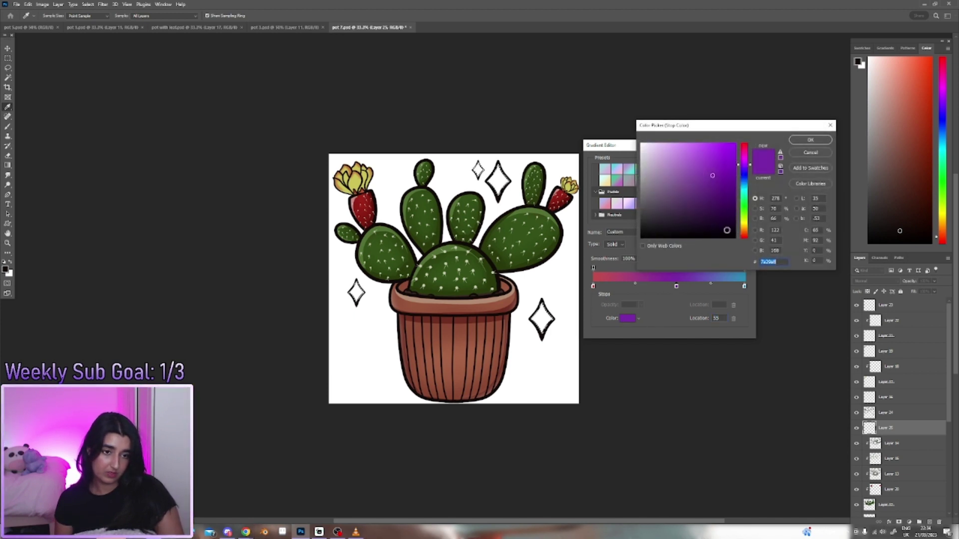
drag(748, 217, 747, 222)
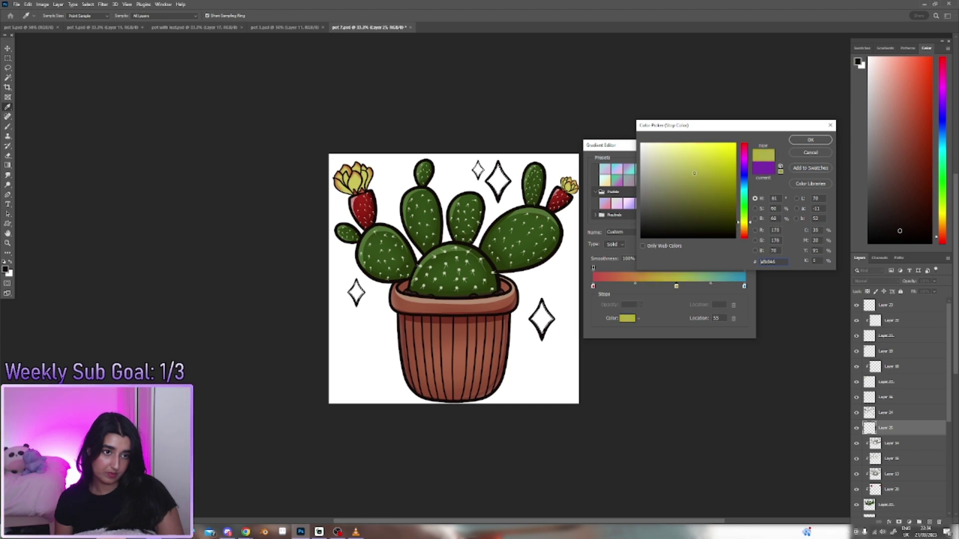
drag(745, 228, 745, 226)
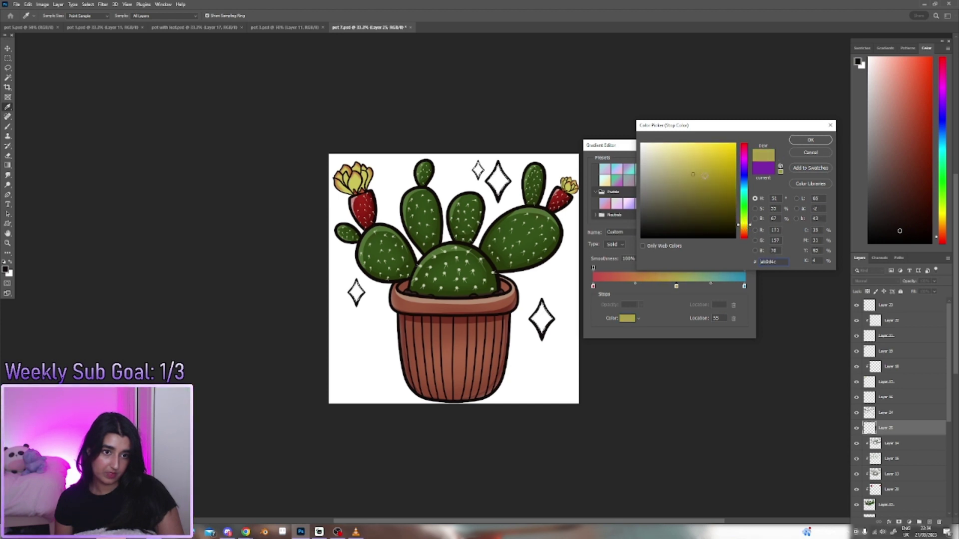
click(705, 164)
click(811, 141)
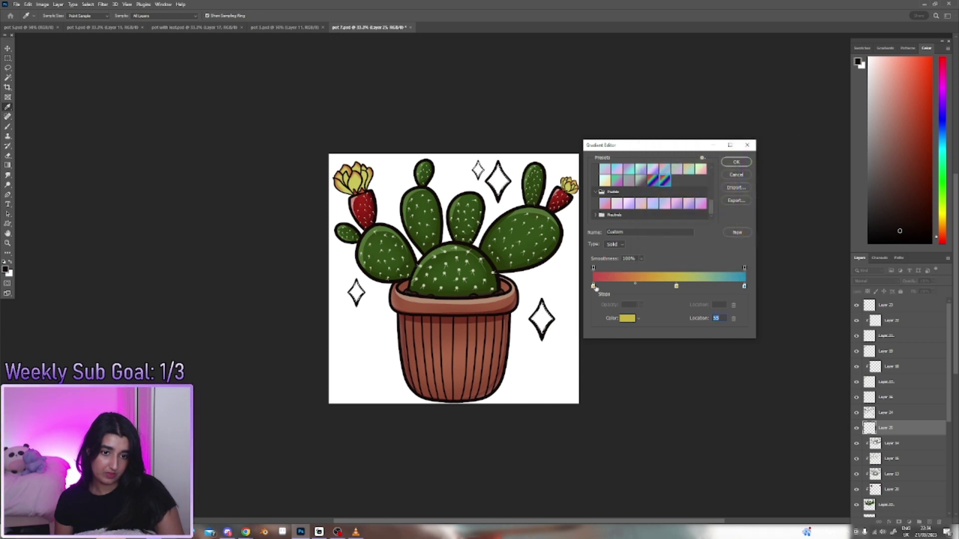
Step: Recolour the right-end stop to a dark olive
click(594, 287)
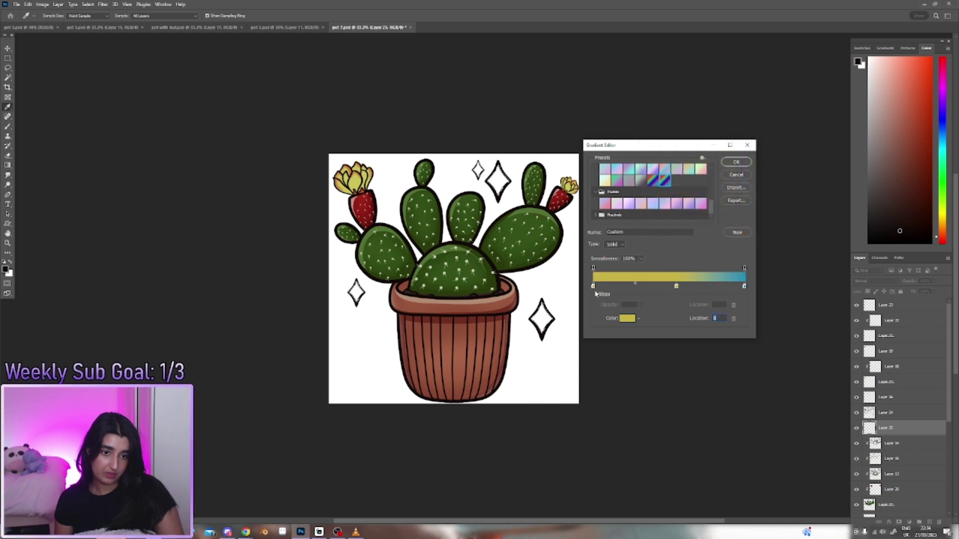
click(744, 287)
click(626, 319)
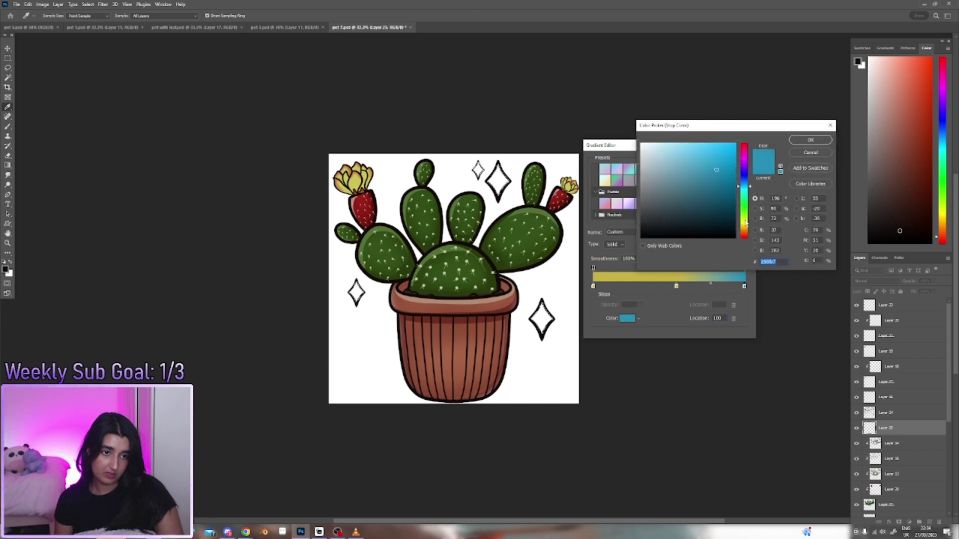
click(746, 224)
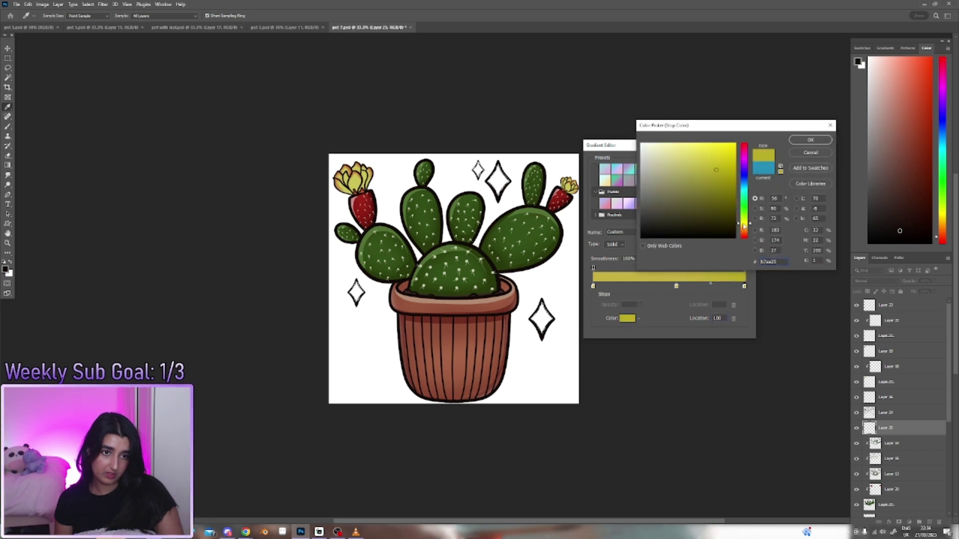
drag(713, 192, 710, 203)
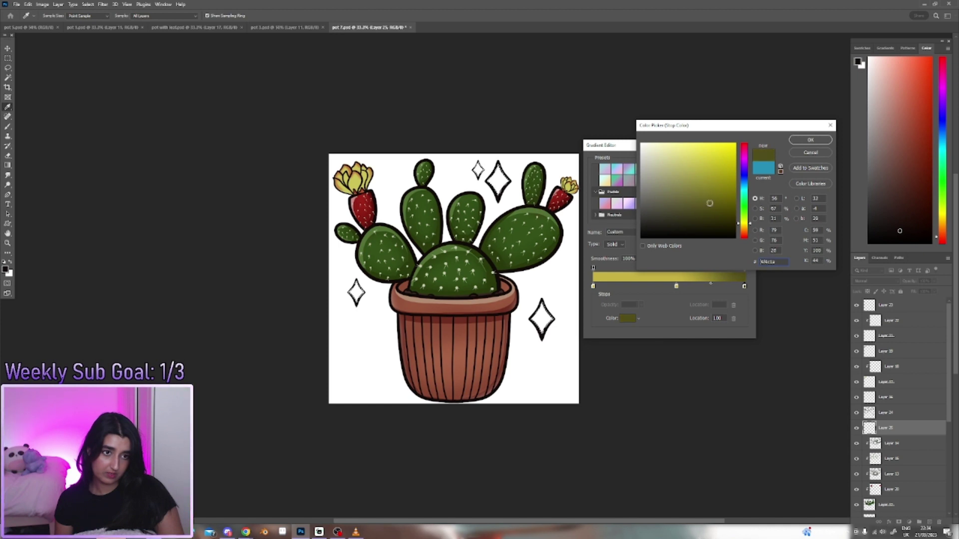
click(807, 140)
Step: Darken the left stop to a deep gold and accept the finished gradient
double_click(592, 286)
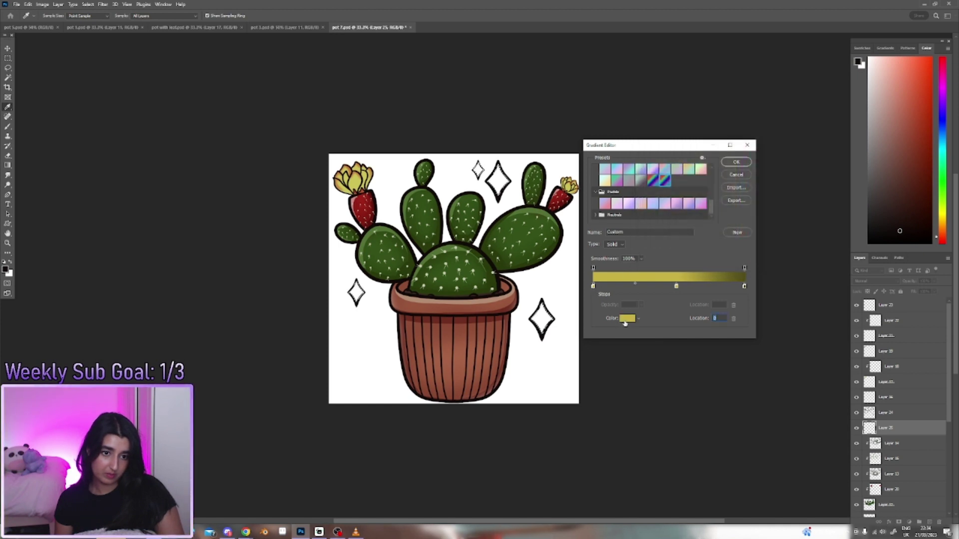
drag(713, 191, 713, 200)
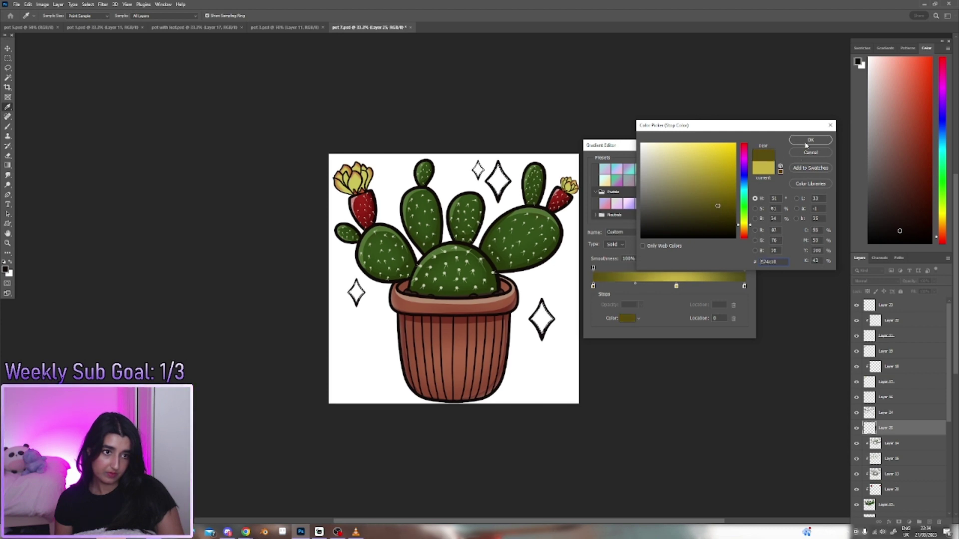
key(Return)
click(734, 162)
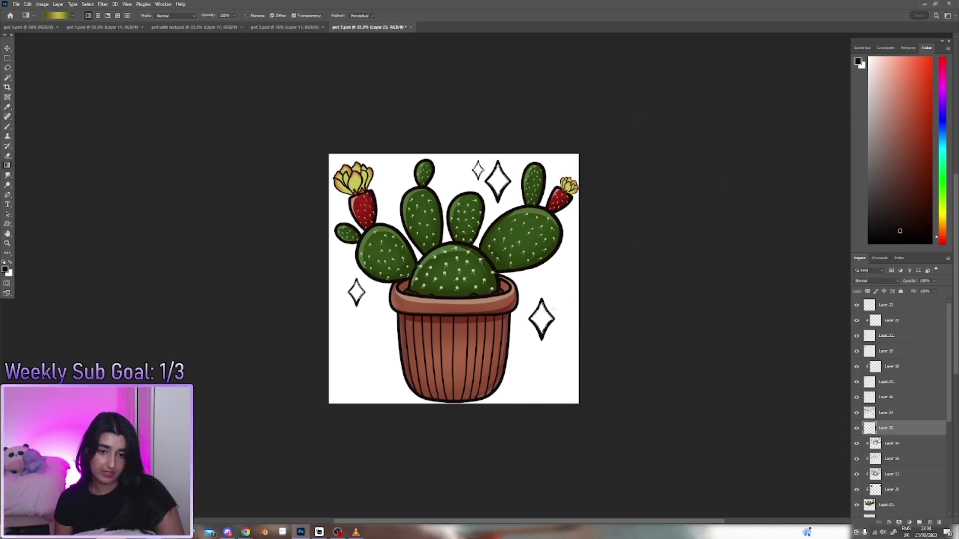
drag(524, 273, 609, 380)
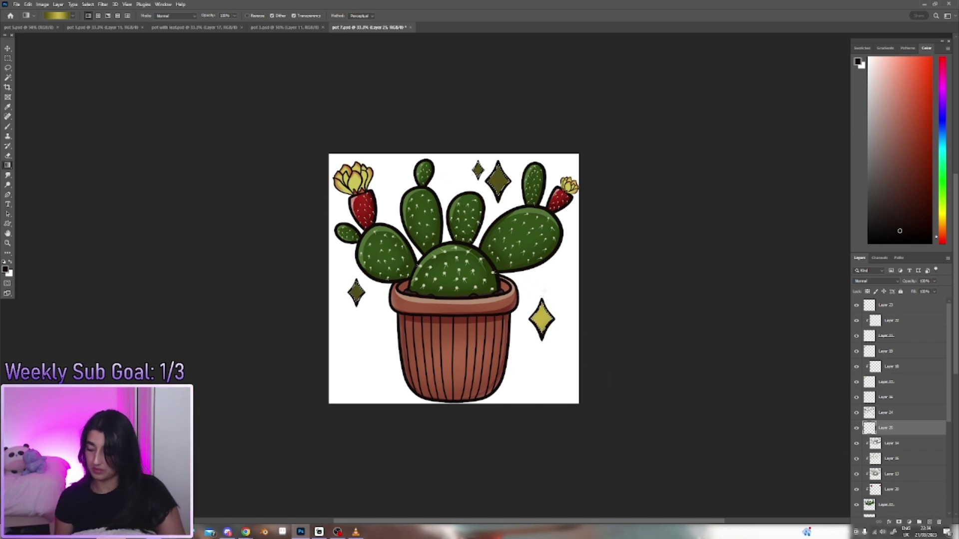
key(ctrl+z)
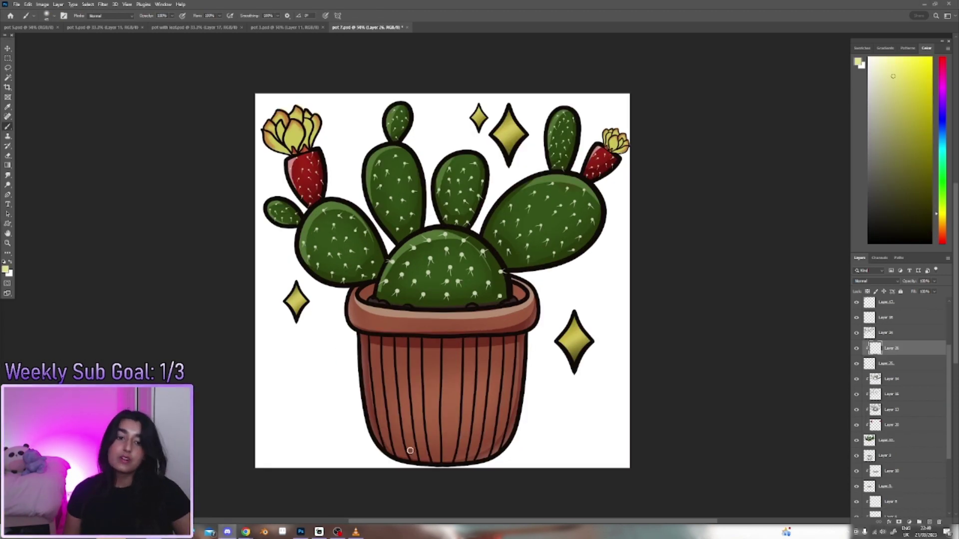
Step: Review the finished cactus drawing, then view the pot.psd document with the empty pot
scroll(749, 455, down, 1)
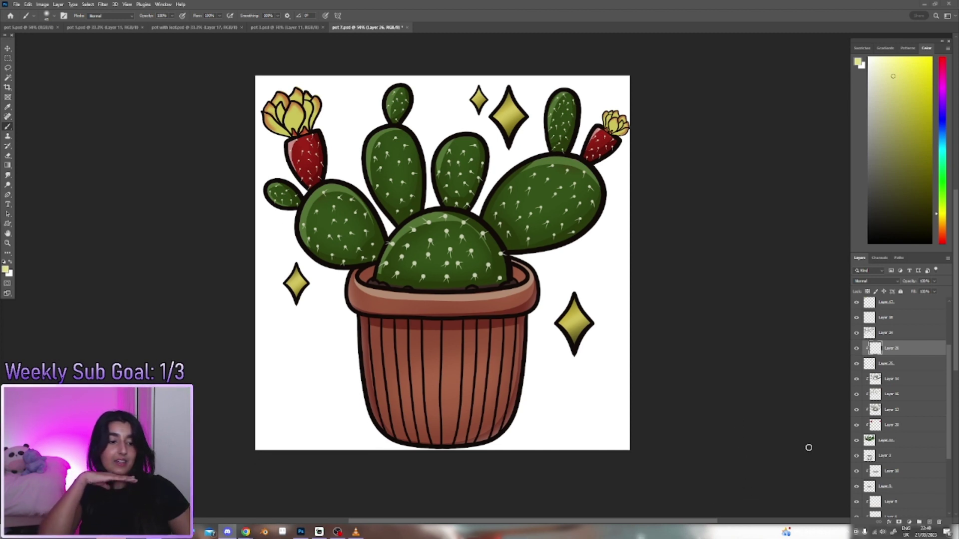
scroll(879, 349, down, 2)
scroll(879, 494, down, 3)
scroll(729, 388, up, 2)
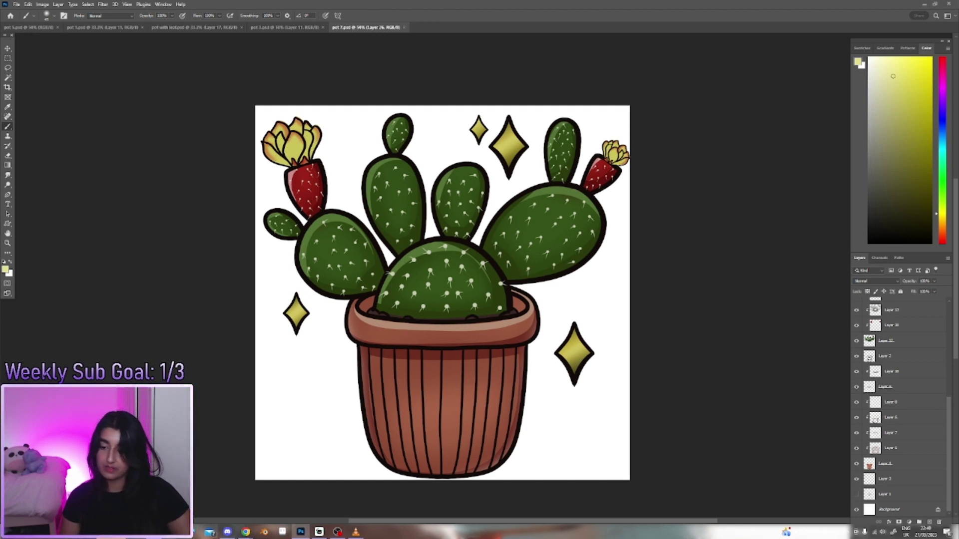
click(34, 27)
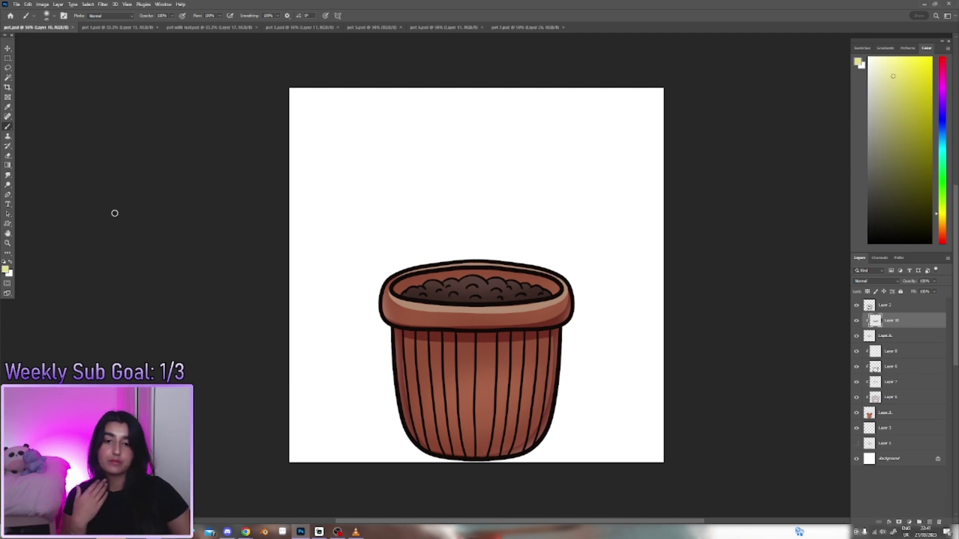
Step: Step through pot 1, pot with leaf, pot 3, pot 5 and pot 6, ending on pot 7.psd
click(116, 27)
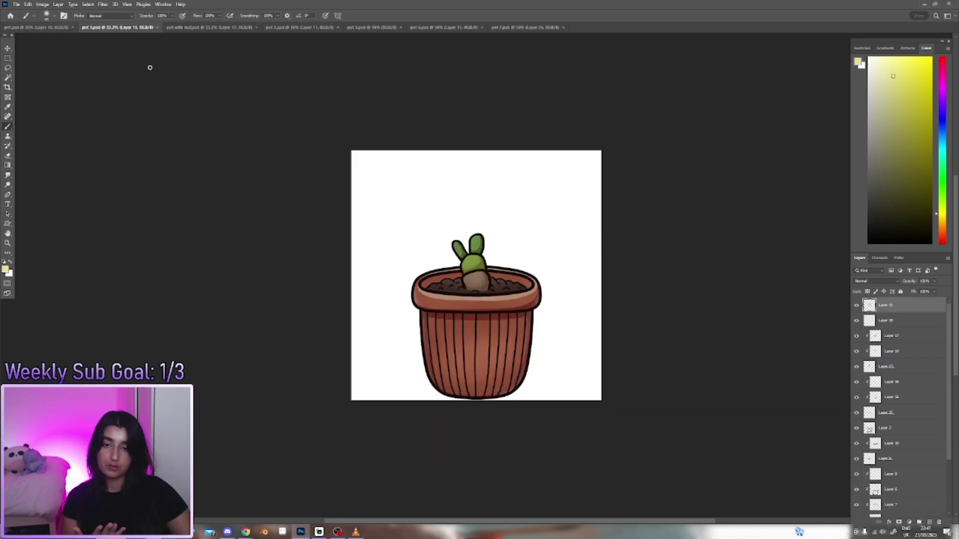
click(180, 28)
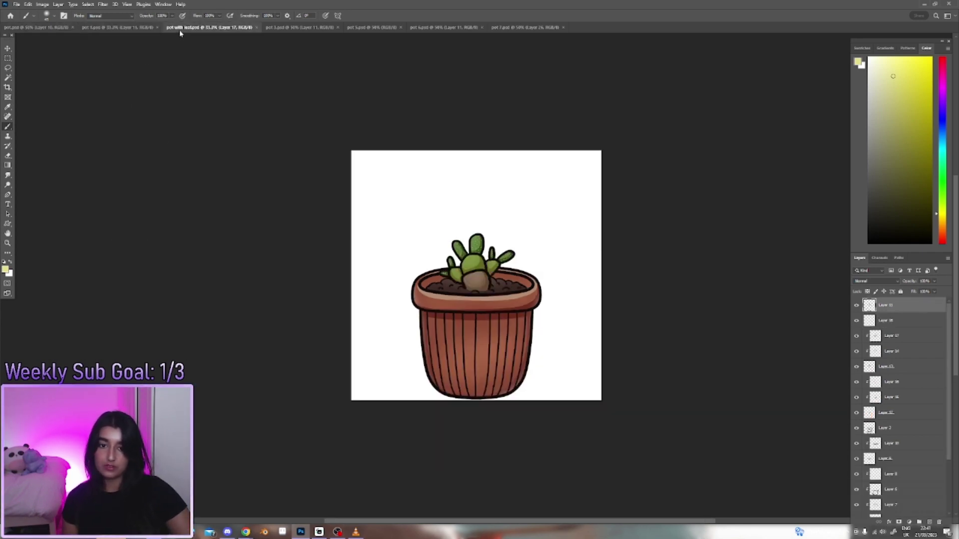
click(300, 27)
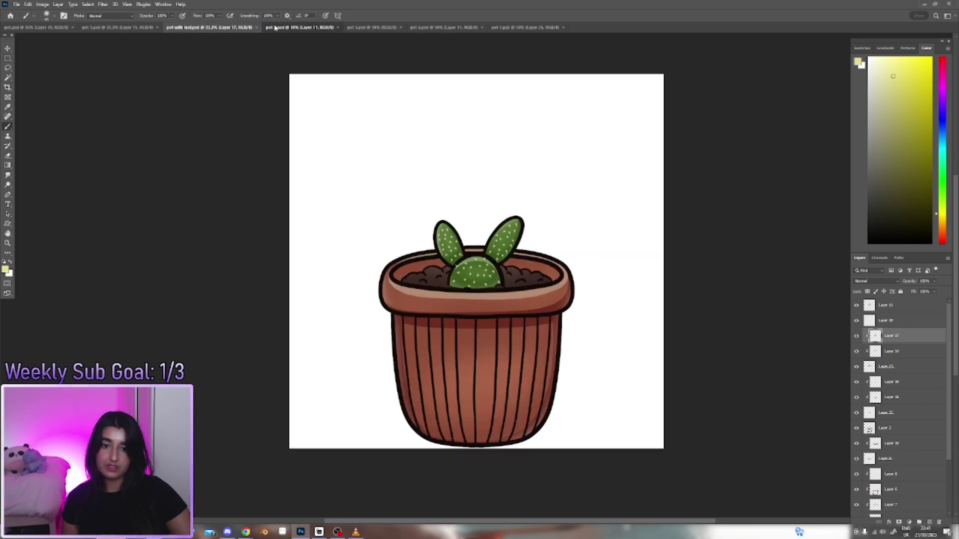
click(351, 29)
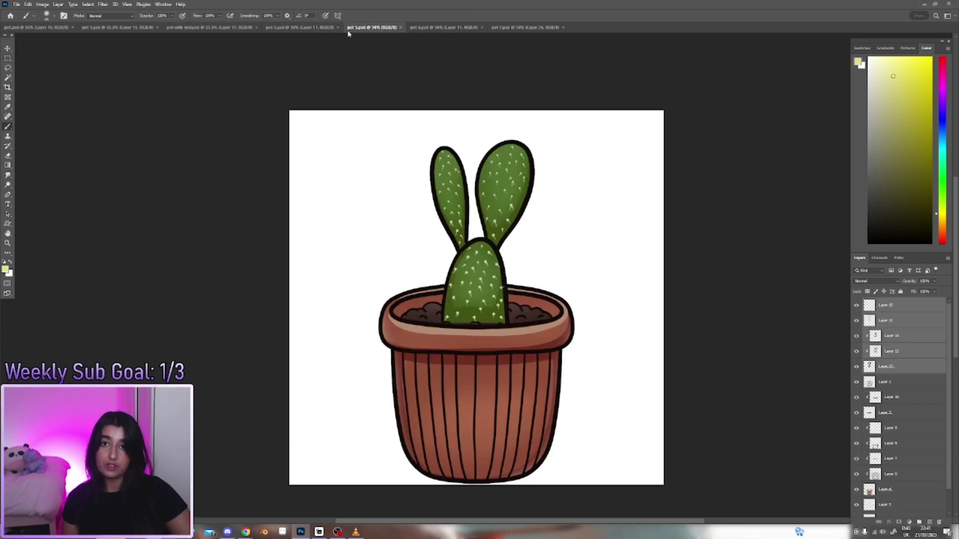
click(433, 30)
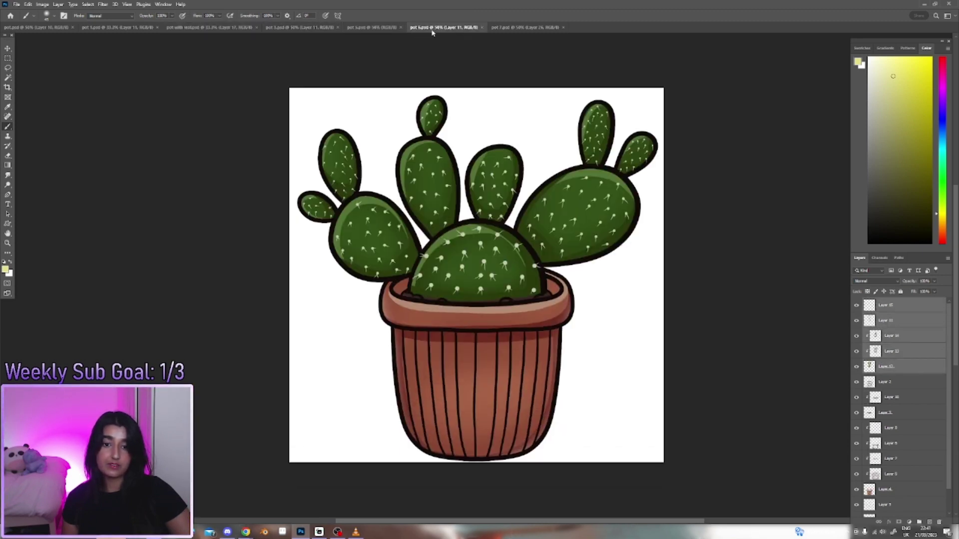
click(534, 28)
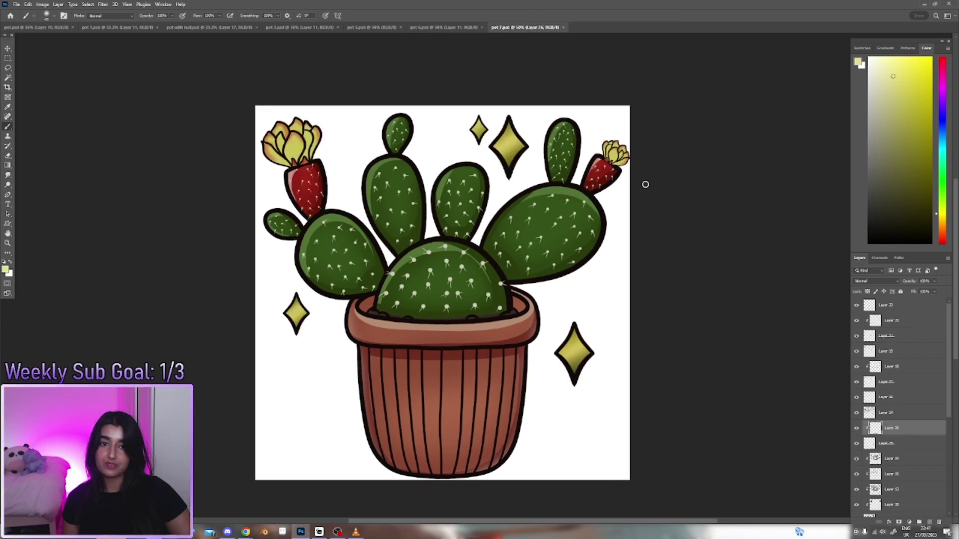